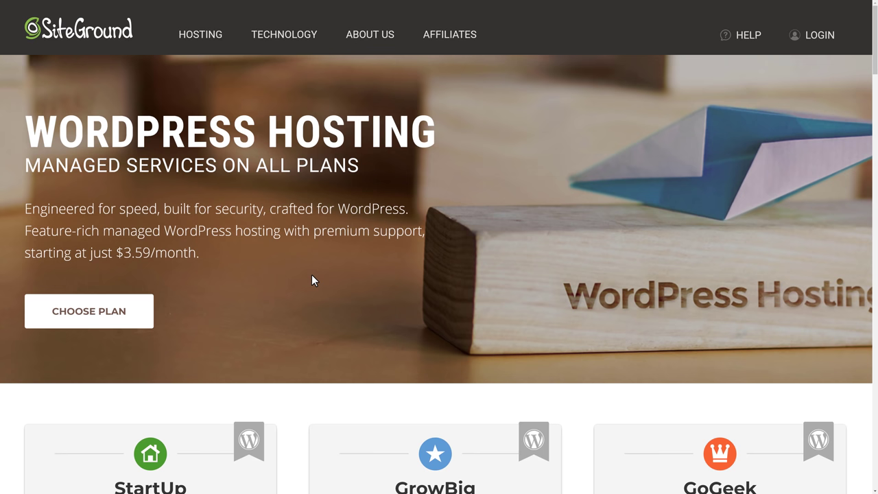
Choose the StartUp WordPress hosting plan and submit coffeebyjoe.com as the new domain to register
{"action": "scroll", "coordinate": [309, 273], "scroll_direction": "down", "scroll_amount": 5}
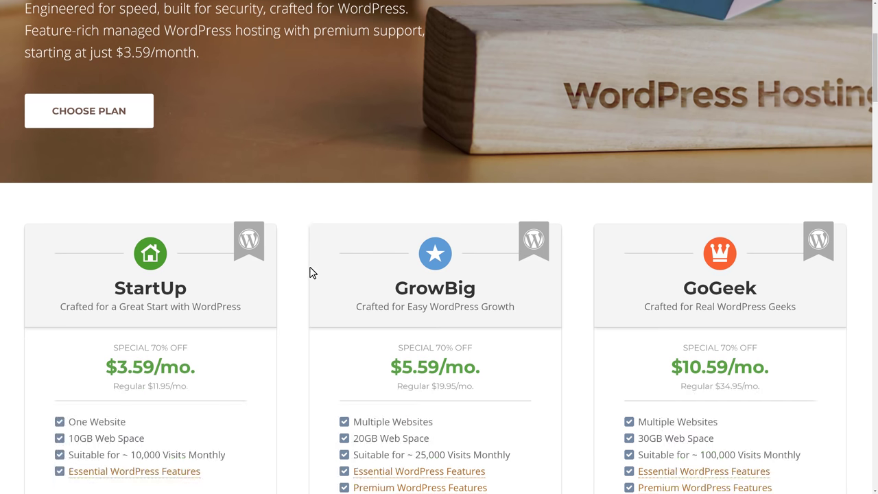
{"action": "scroll", "coordinate": [304, 276], "scroll_direction": "down", "scroll_amount": 2}
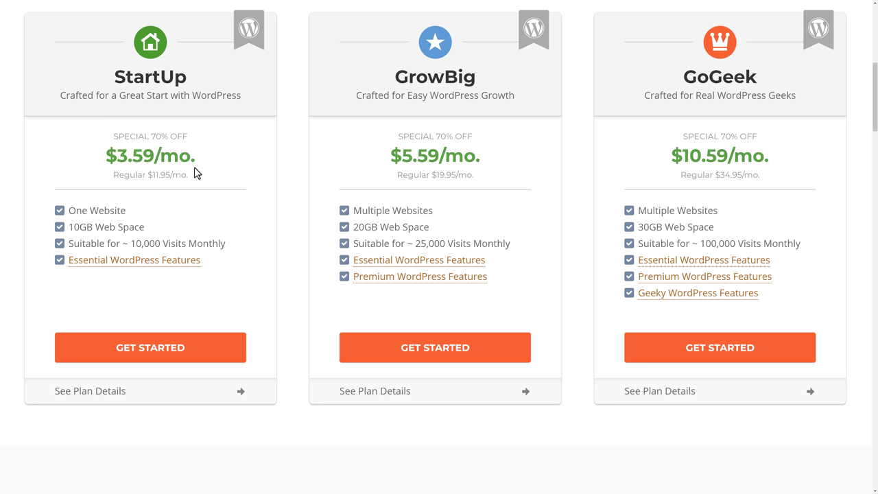
{"action": "left_click", "coordinate": [163, 353]}
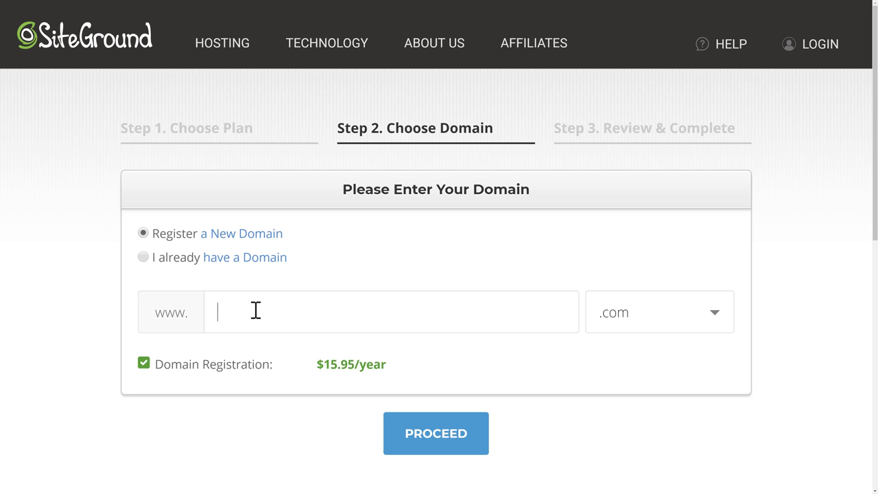
{"action": "type", "text": "coffeebyjoe"}
{"action": "left_click", "coordinate": [455, 438]}
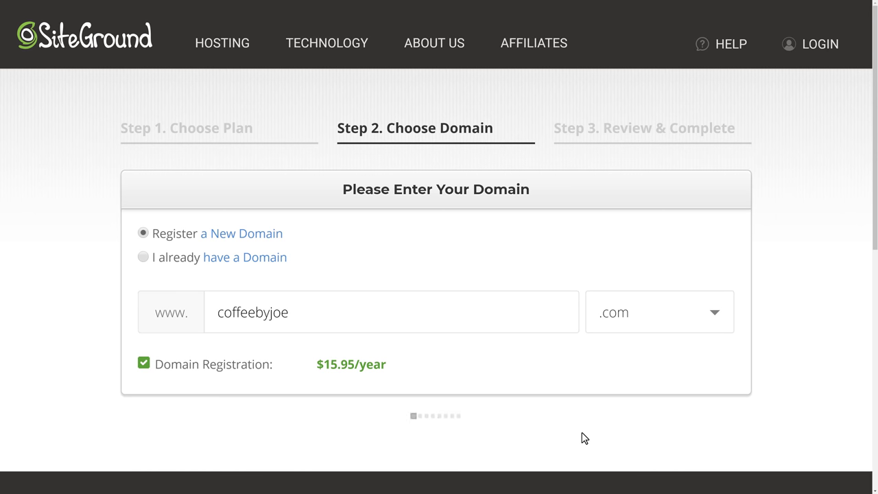
Remove the Domain Privacy and SG Site Scanner extra services from the hosting order
{"action": "scroll", "coordinate": [519, 348], "scroll_direction": "down", "scroll_amount": 5}
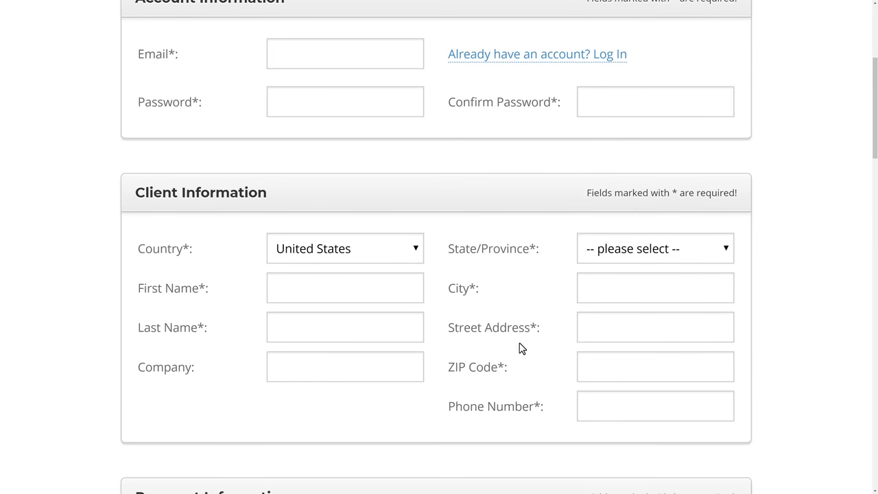
{"action": "scroll", "coordinate": [519, 348], "scroll_direction": "up", "scroll_amount": 6}
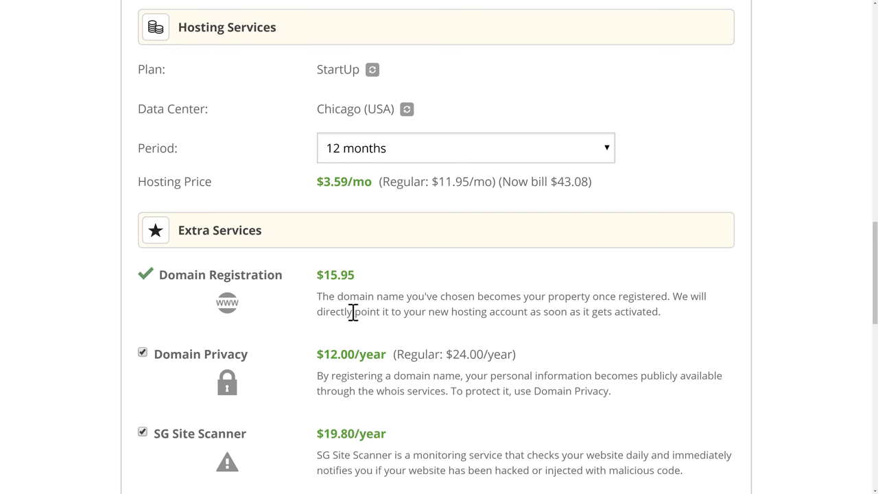
{"action": "scroll", "coordinate": [353, 312], "scroll_direction": "down", "scroll_amount": 2}
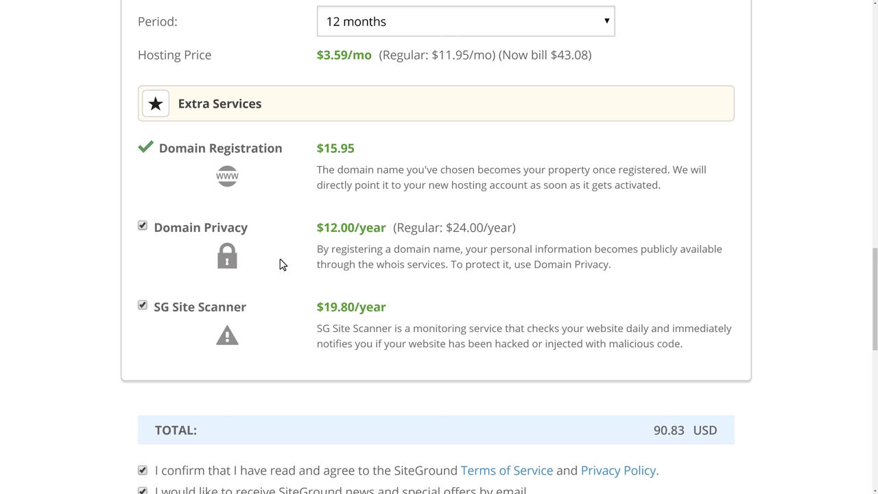
{"action": "left_click", "coordinate": [143, 227]}
{"action": "left_click", "coordinate": [143, 306]}
Opt out of the news and special offers by email and submit the order's payment
{"action": "scroll", "coordinate": [309, 375], "scroll_direction": "down", "scroll_amount": 2}
{"action": "scroll", "coordinate": [309, 375], "scroll_direction": "down", "scroll_amount": 2}
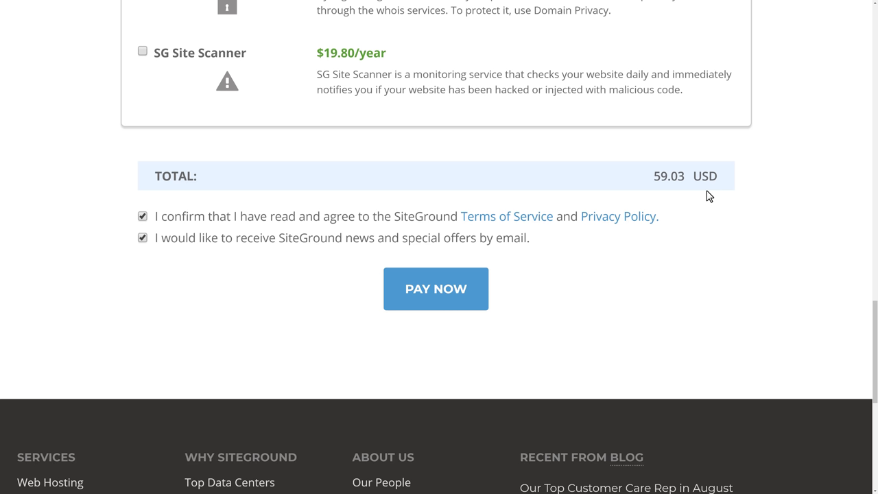
{"action": "left_click", "coordinate": [250, 240]}
{"action": "left_click", "coordinate": [434, 293]}
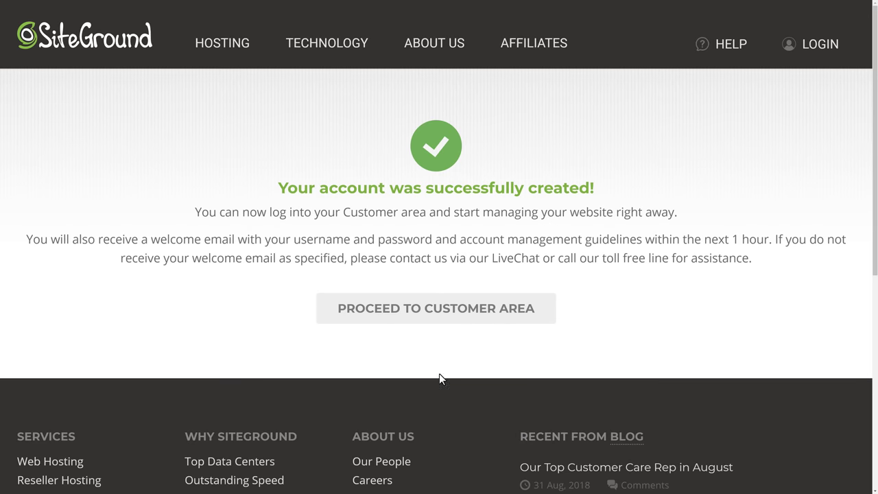
Proceed to the customer area and choose to start a new website with WordPress as the software to install
{"action": "left_click", "coordinate": [429, 320]}
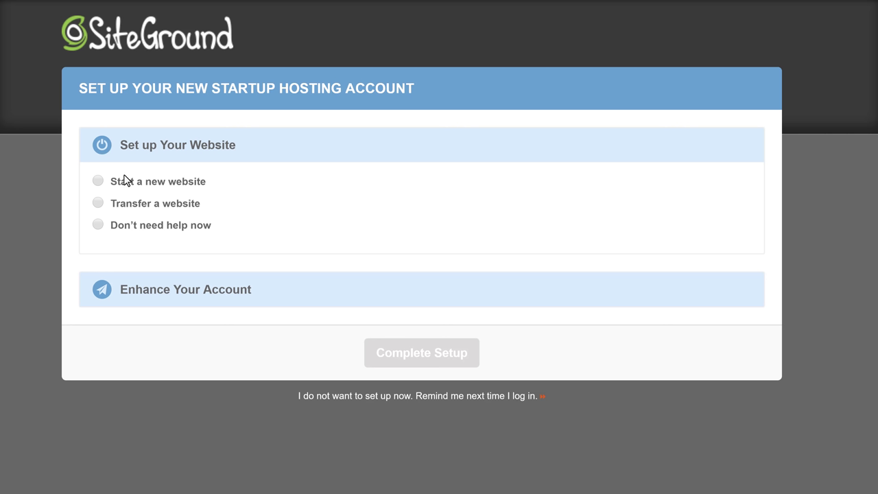
{"action": "left_click", "coordinate": [98, 181]}
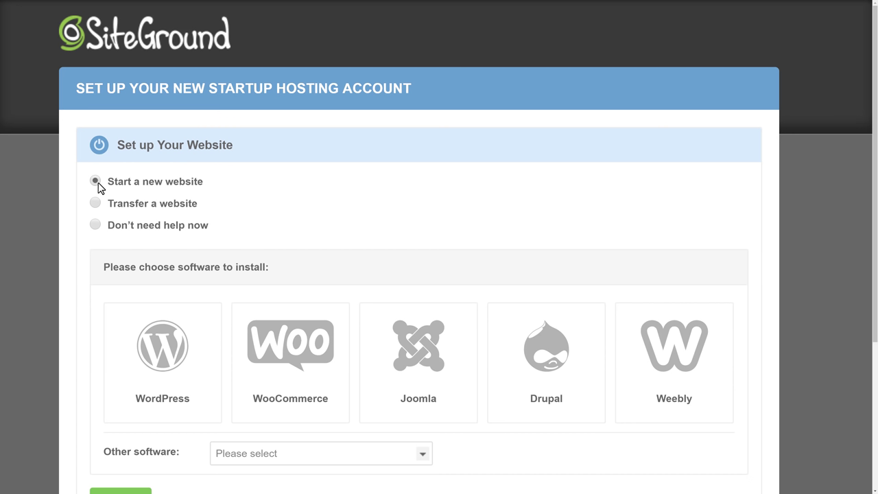
{"action": "scroll", "coordinate": [269, 218], "scroll_direction": "down", "scroll_amount": 2}
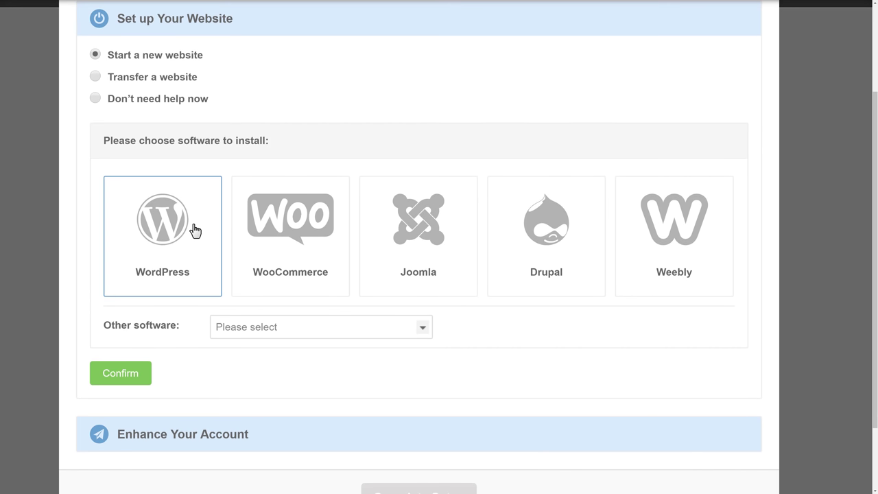
{"action": "left_click", "coordinate": [194, 231]}
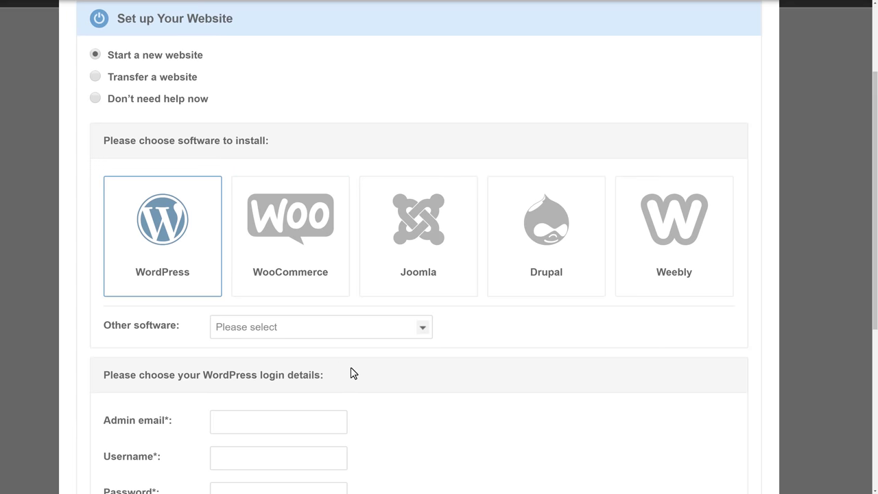
Fill in the WordPress admin email, username, password and repeated password, and confirm the login details
{"action": "scroll", "coordinate": [353, 372], "scroll_direction": "down", "scroll_amount": 4}
{"action": "left_click", "coordinate": [281, 171]}
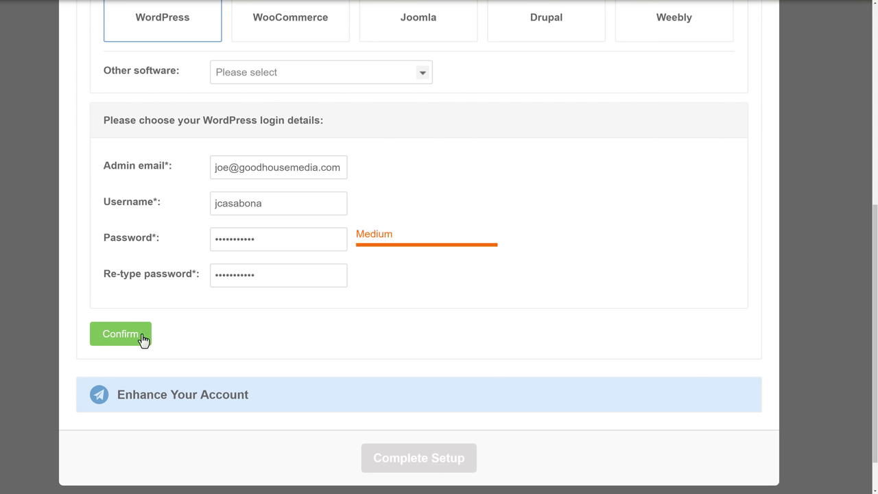
{"action": "left_click", "coordinate": [143, 341]}
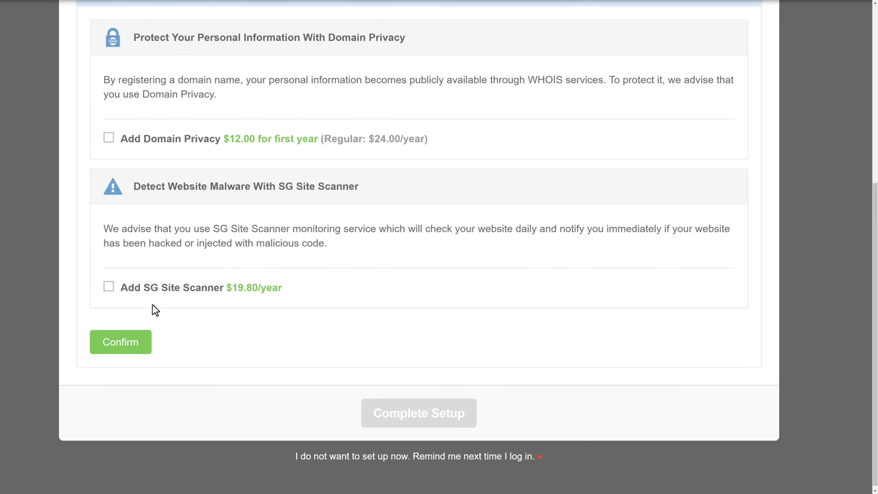
Complete the hosting account setup without any enhancements and continue to the customer area
{"action": "left_click", "coordinate": [135, 345]}
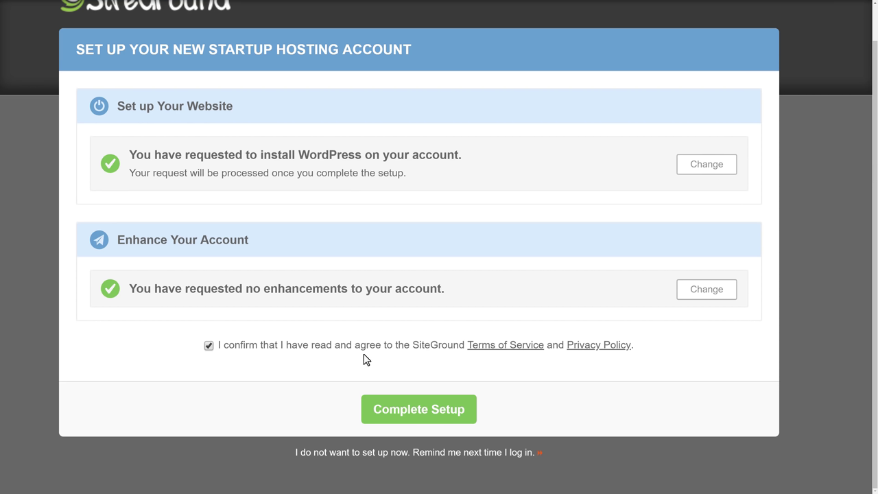
{"action": "left_click", "coordinate": [418, 409]}
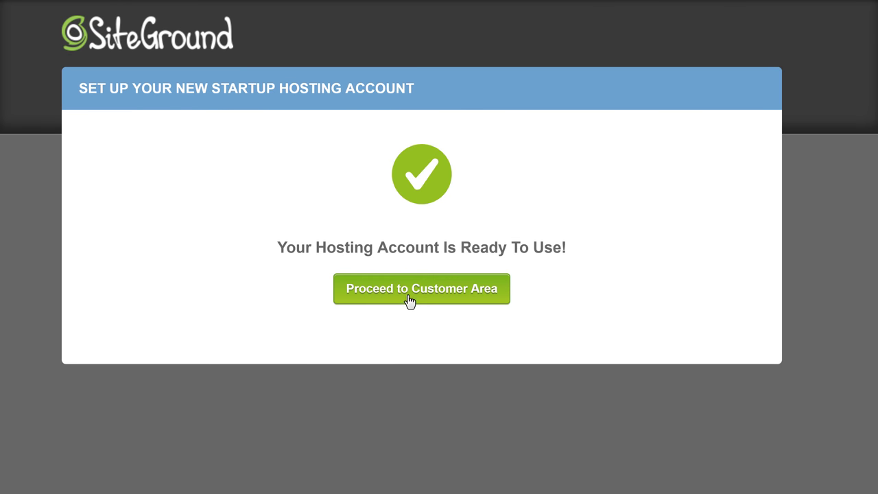
{"action": "left_click", "coordinate": [408, 300]}
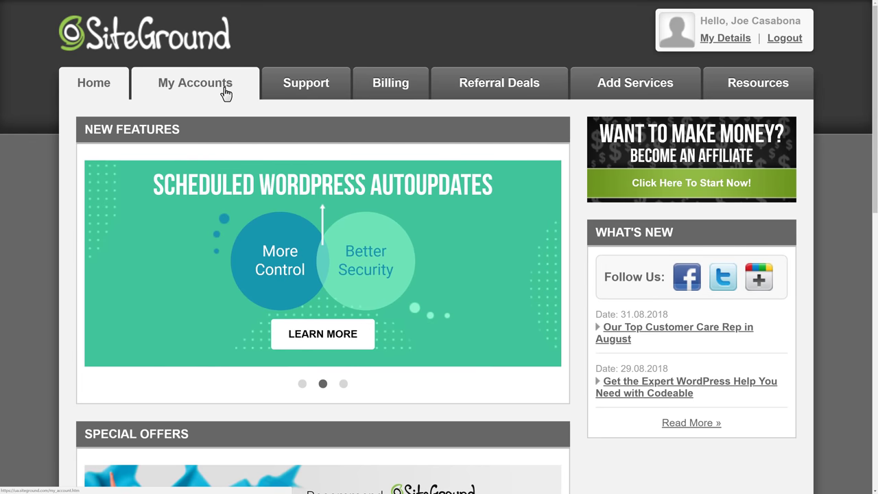
Open the management page of the hosting account and check the verification status of coffeebyjoe.com
{"action": "left_click", "coordinate": [225, 94]}
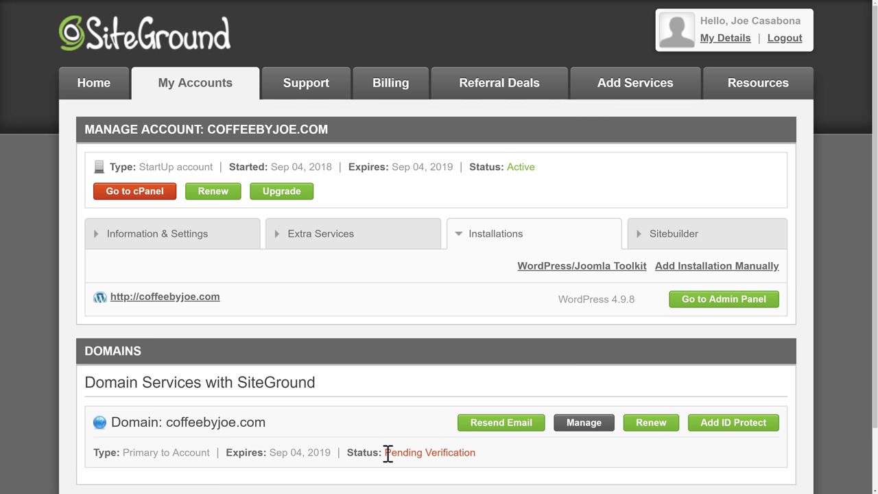
{"action": "left_click_drag", "start_coordinate": [384, 453], "coordinate": [480, 456]}
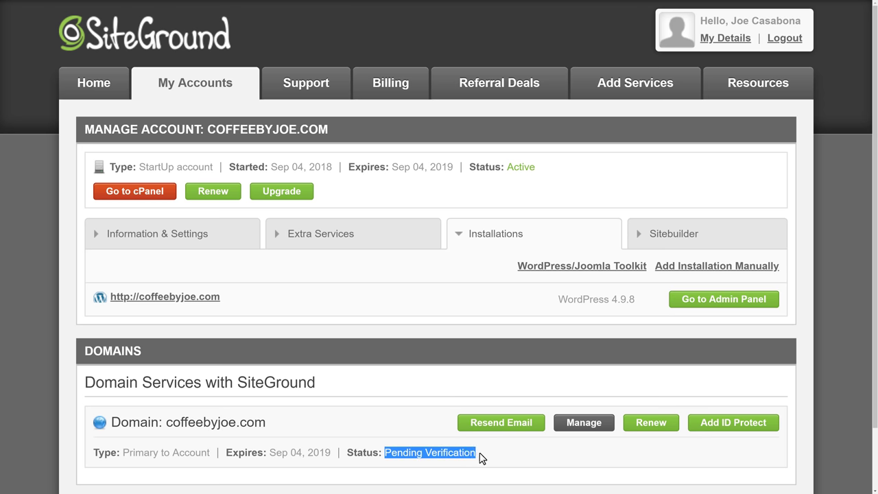
{"action": "left_click", "coordinate": [485, 456]}
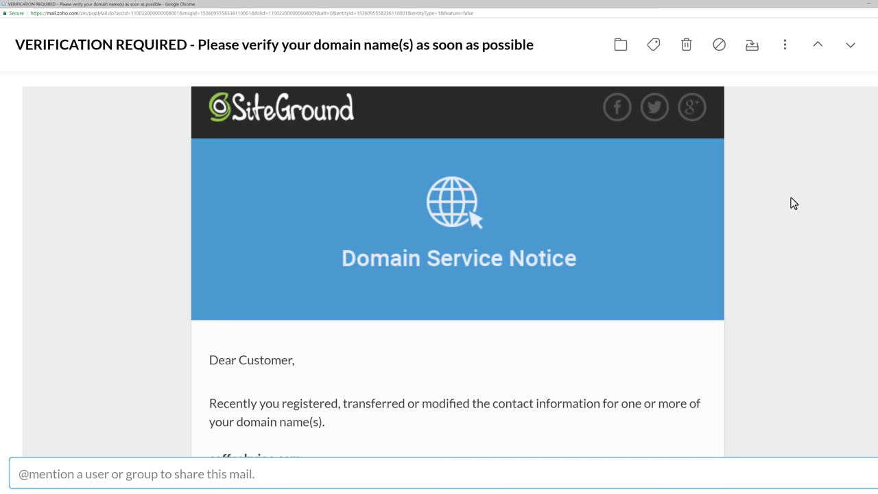
Follow the verification link in the domain service email and verify the contact information for coffeebyjoe.com
{"action": "scroll", "coordinate": [793, 202], "scroll_direction": "down", "scroll_amount": 5}
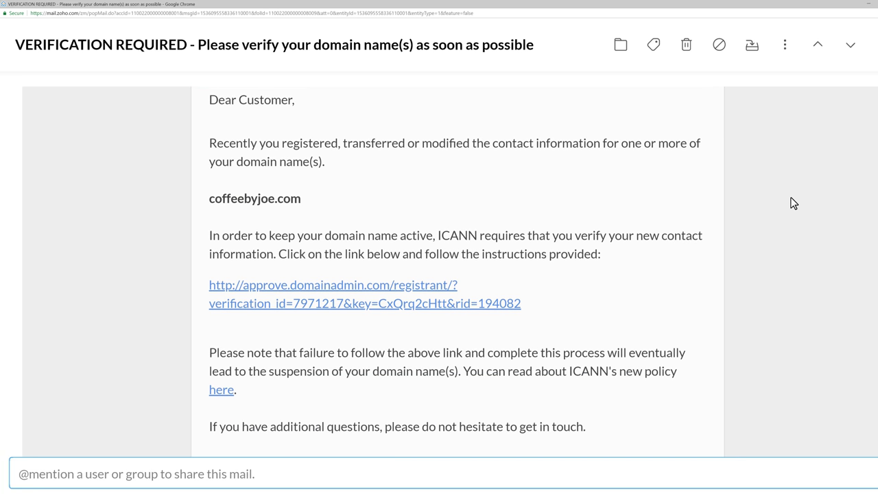
{"action": "scroll", "coordinate": [793, 203], "scroll_direction": "up", "scroll_amount": 2}
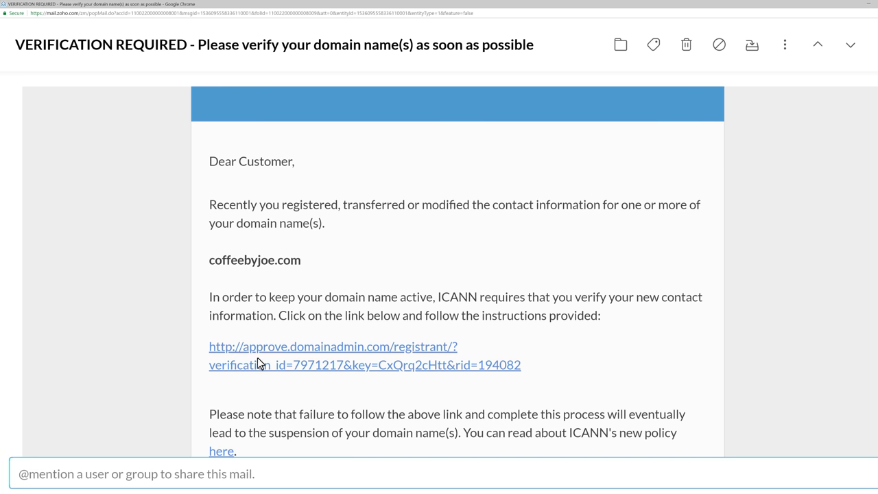
{"action": "left_click", "coordinate": [347, 352]}
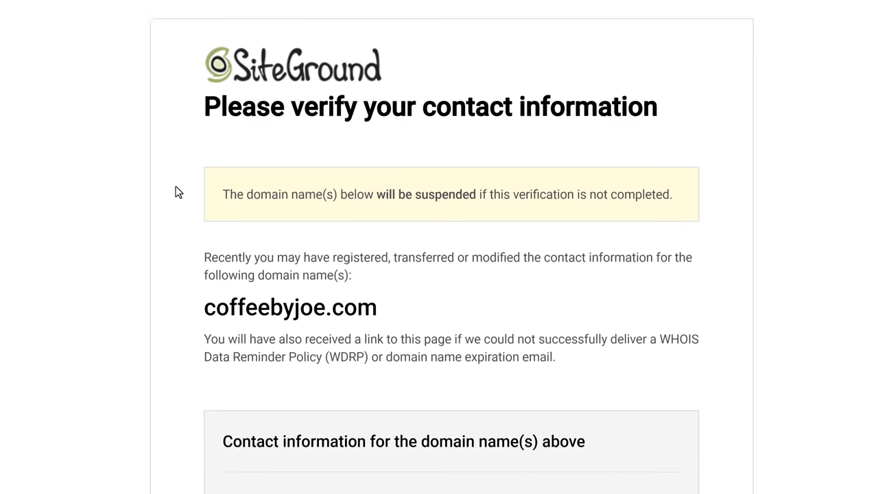
{"action": "scroll", "coordinate": [174, 190], "scroll_direction": "down", "scroll_amount": 5}
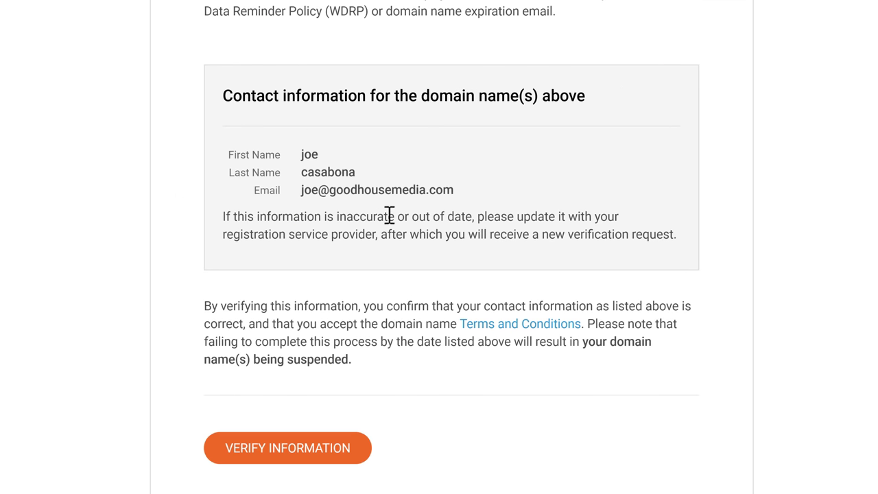
{"action": "left_click", "coordinate": [316, 456]}
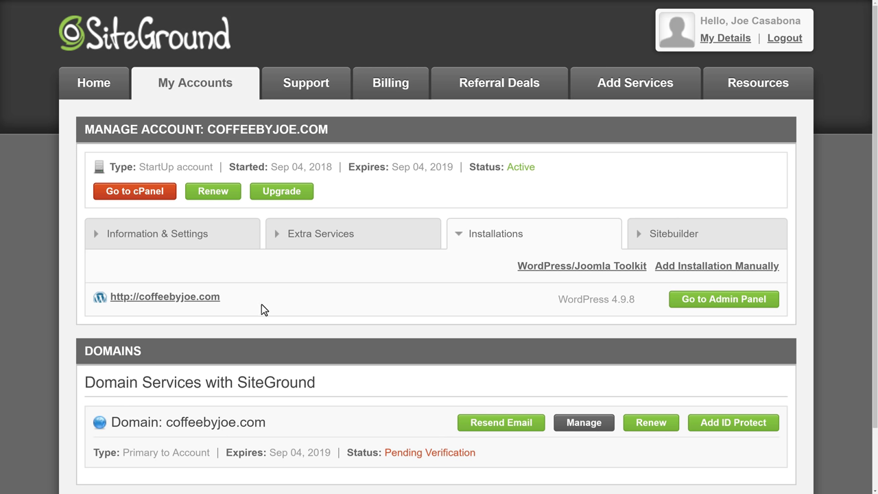
Open the account's cPanel with secure access and have this selection remembered
{"action": "left_click", "coordinate": [146, 199]}
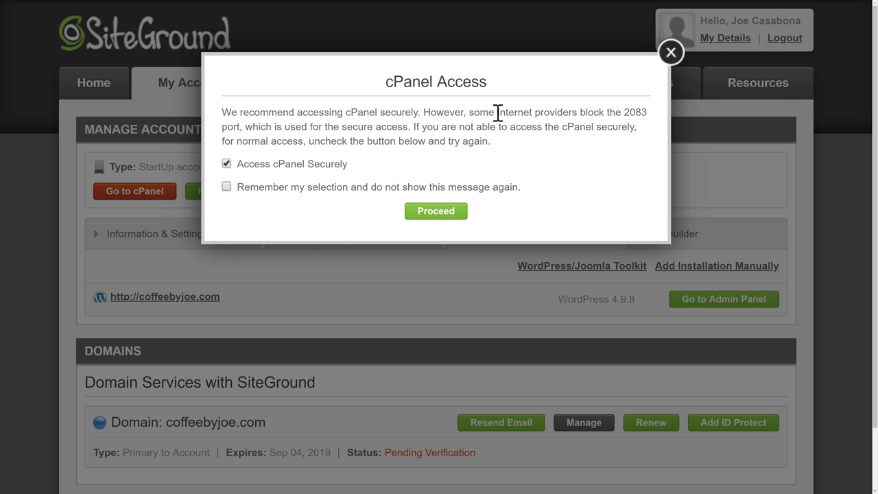
{"action": "left_click", "coordinate": [226, 186]}
{"action": "left_click", "coordinate": [417, 214]}
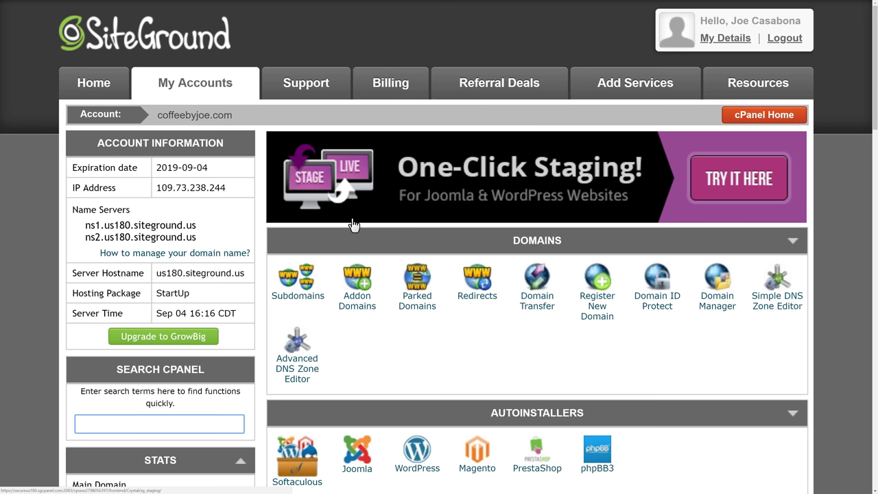
Look over the cPanel tools, search them for "let" and open the Let's Encrypt certificate management
{"action": "scroll", "coordinate": [352, 227], "scroll_direction": "down", "scroll_amount": 4}
{"action": "scroll", "coordinate": [353, 227], "scroll_direction": "down", "scroll_amount": 4}
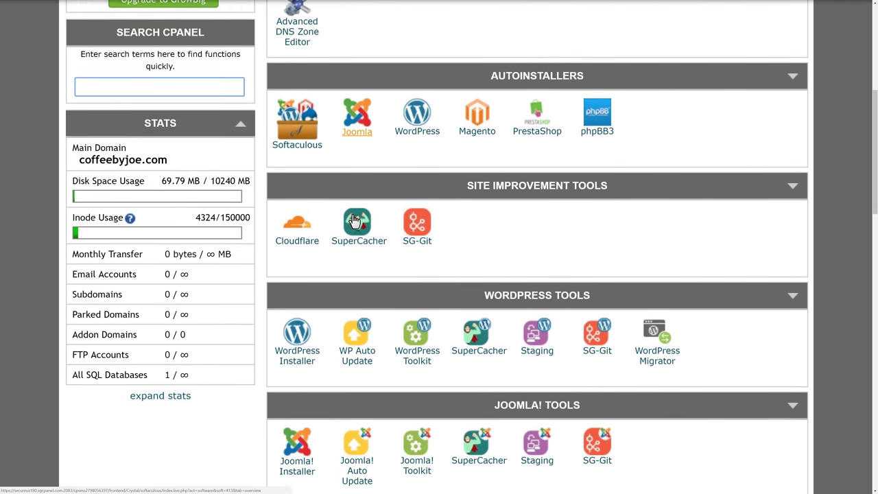
{"action": "scroll", "coordinate": [353, 219], "scroll_direction": "down", "scroll_amount": 2}
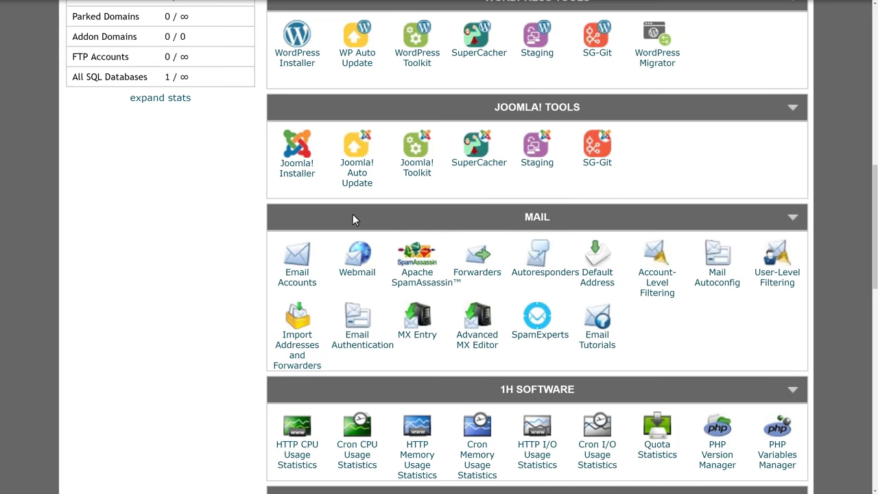
{"action": "scroll", "coordinate": [352, 219], "scroll_direction": "up", "scroll_amount": 10}
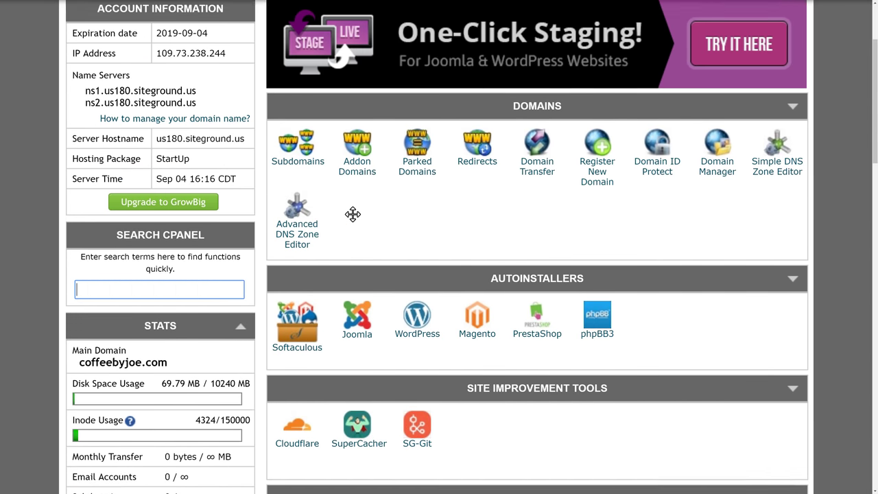
{"action": "scroll", "coordinate": [352, 220], "scroll_direction": "up", "scroll_amount": 2}
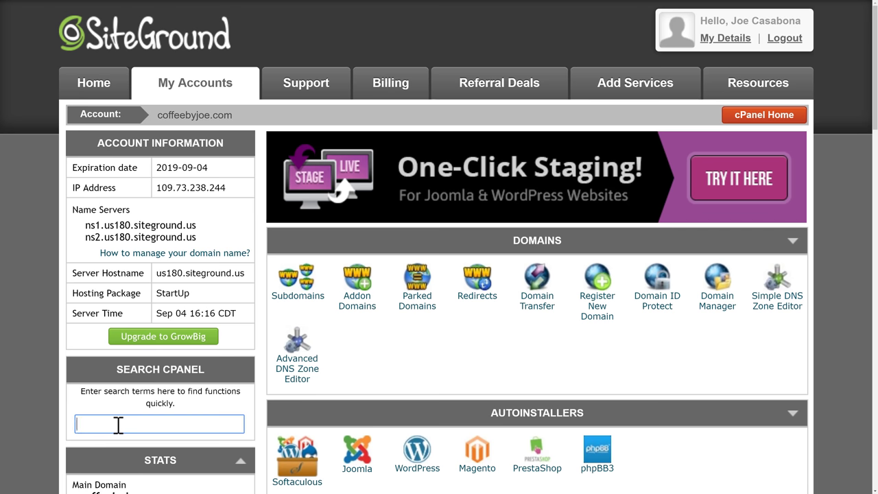
{"action": "type", "text": "let"}
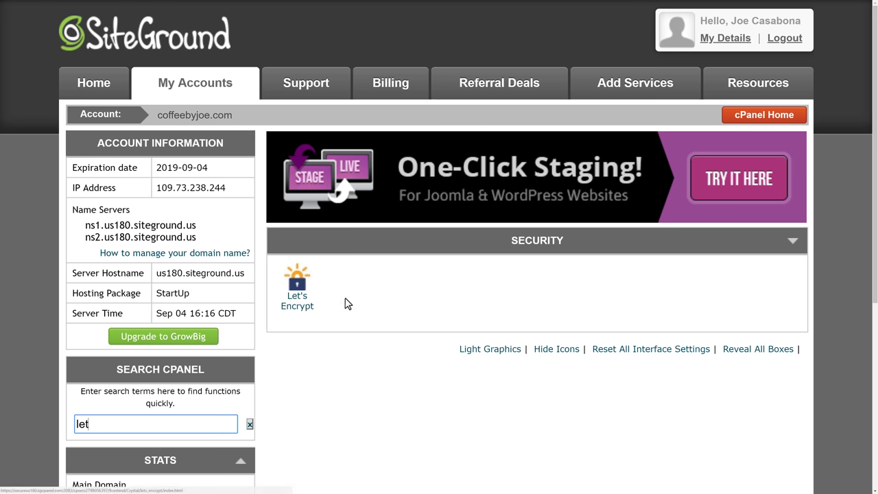
{"action": "left_click", "coordinate": [304, 313]}
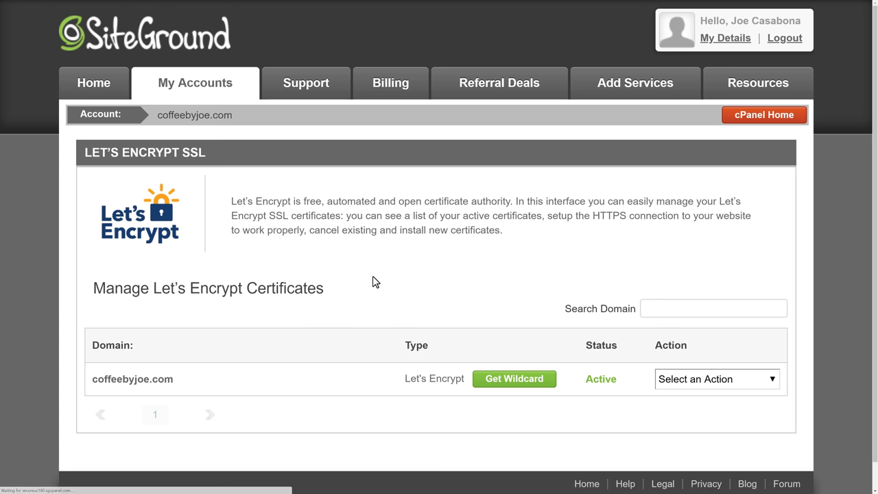
{"action": "scroll", "coordinate": [378, 282], "scroll_direction": "down", "scroll_amount": 1}
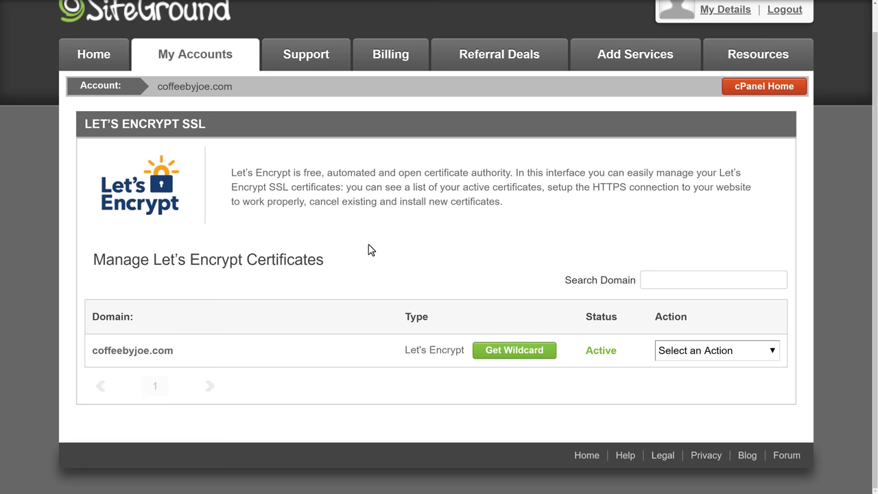
Return to the management page of the coffeebyjoe.com account and open the admin panel of its WordPress installation
{"action": "scroll", "coordinate": [606, 405], "scroll_direction": "up", "scroll_amount": 1}
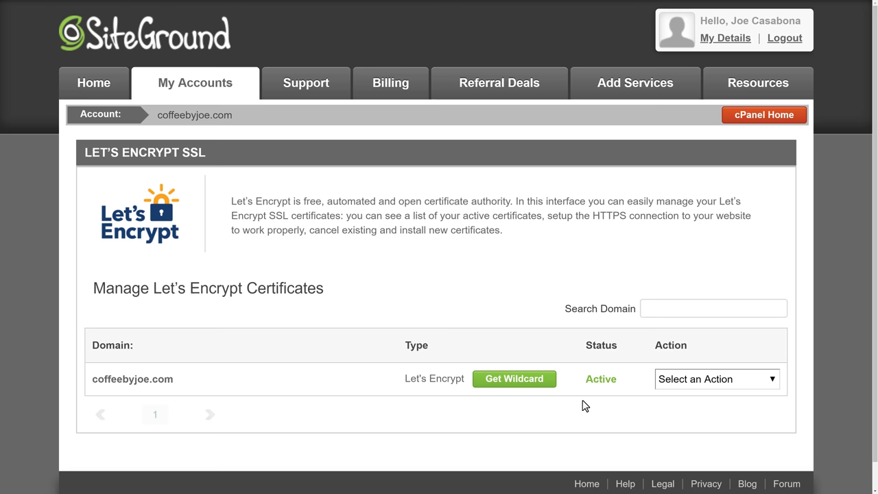
{"action": "left_click", "coordinate": [204, 90]}
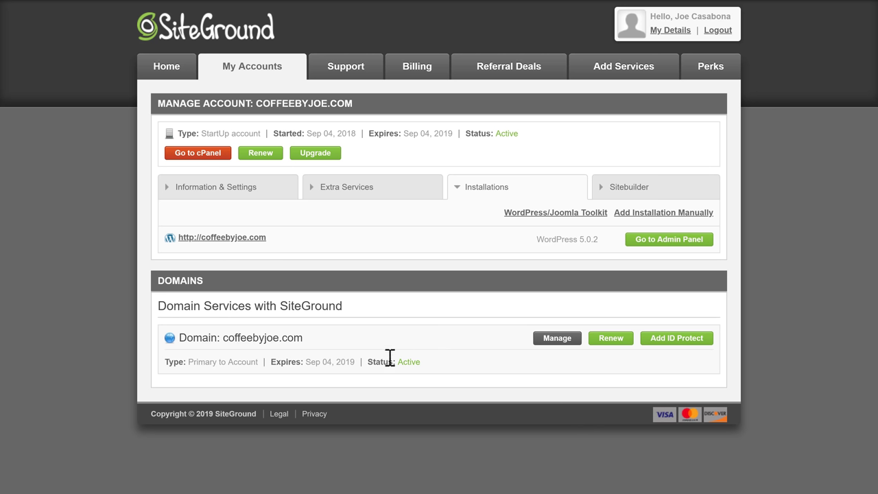
{"action": "left_click", "coordinate": [670, 241]}
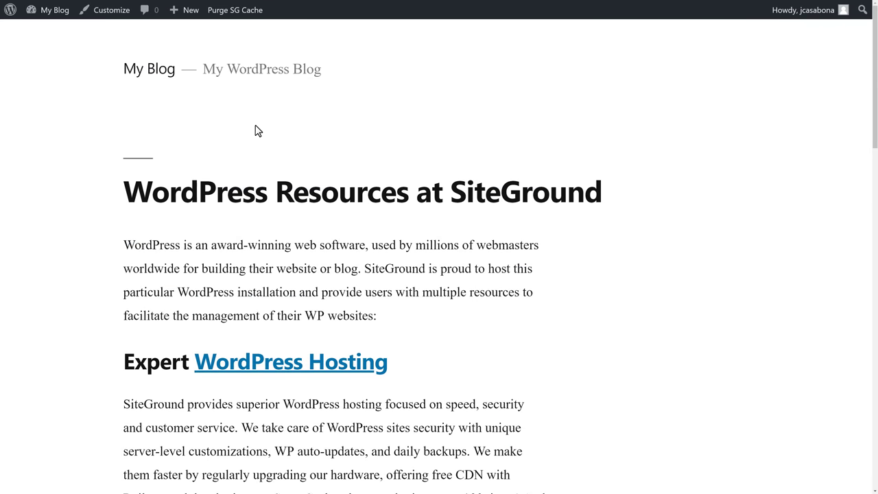
Look over the site's front page down to the recent posts and archives, and open the WordPress dashboard
{"action": "scroll", "coordinate": [257, 130], "scroll_direction": "down", "scroll_amount": 5}
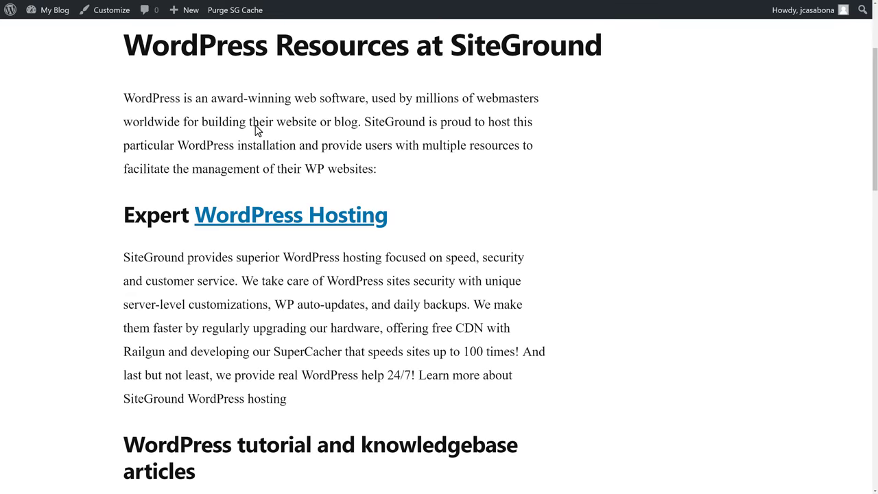
{"action": "scroll", "coordinate": [257, 127], "scroll_direction": "down", "scroll_amount": 6}
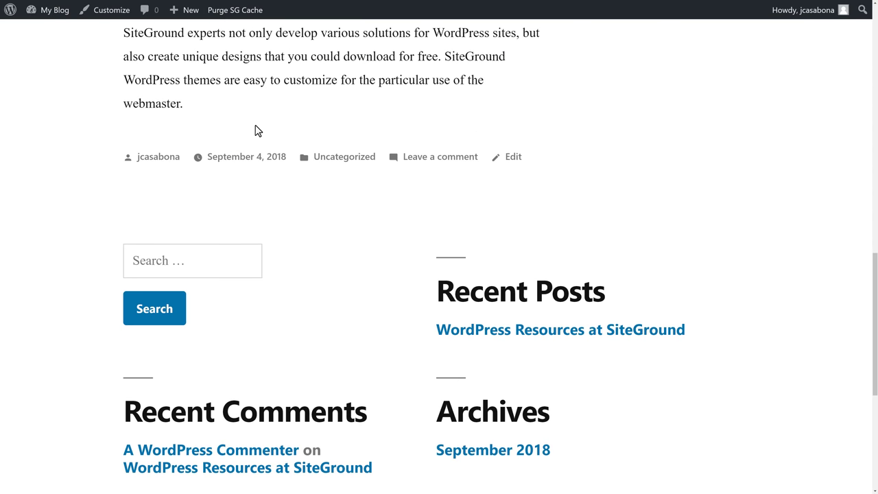
{"action": "scroll", "coordinate": [257, 129], "scroll_direction": "up", "scroll_amount": 9}
{"action": "scroll", "coordinate": [257, 128], "scroll_direction": "up", "scroll_amount": 3}
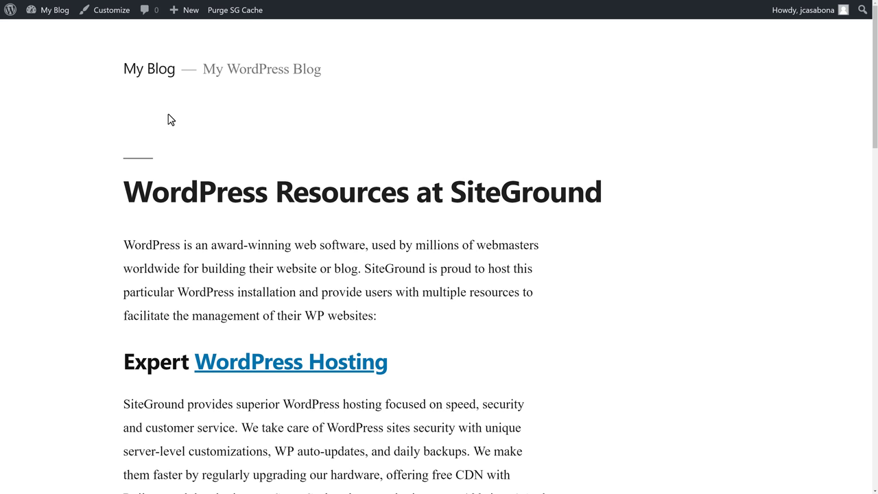
{"action": "mouse_move", "coordinate": [45, 11]}
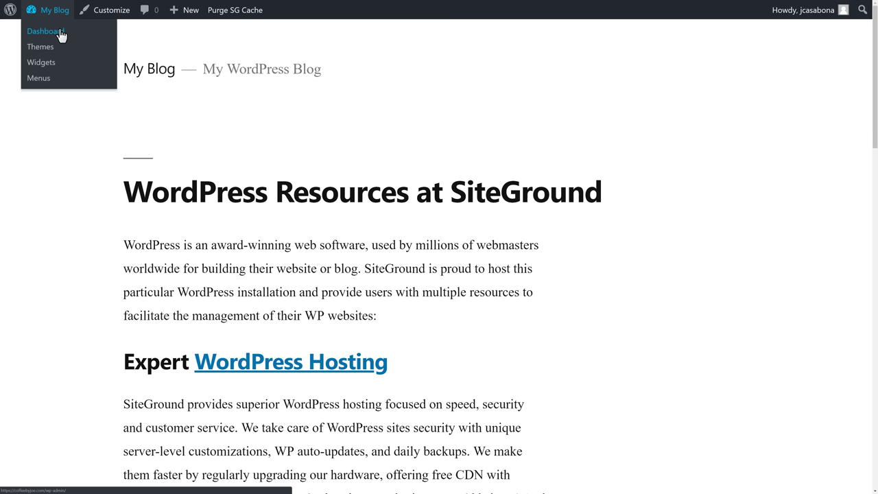
{"action": "left_click", "coordinate": [60, 35]}
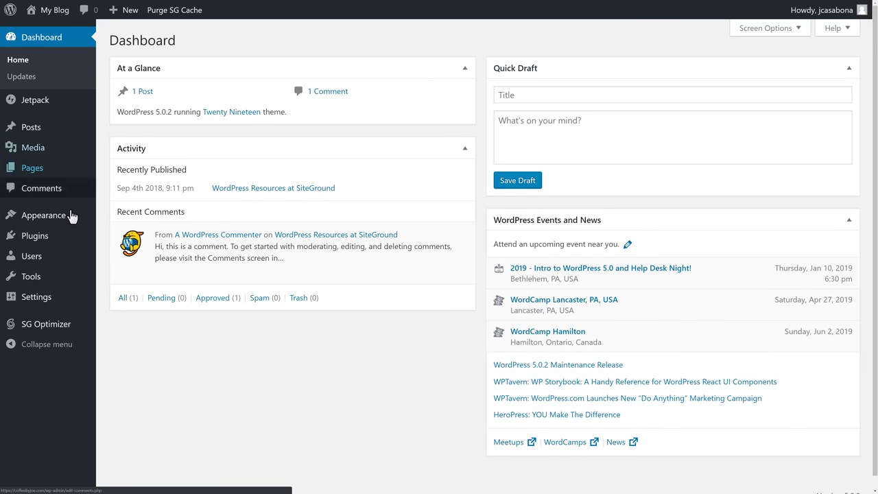
Open the list of installed plugins, check it and go to adding a new plugin
{"action": "mouse_move", "coordinate": [59, 221]}
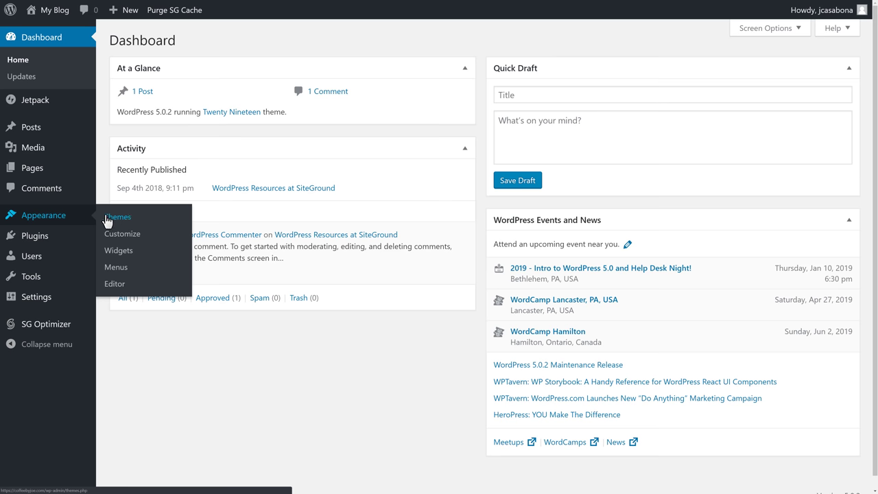
{"action": "mouse_move", "coordinate": [62, 240]}
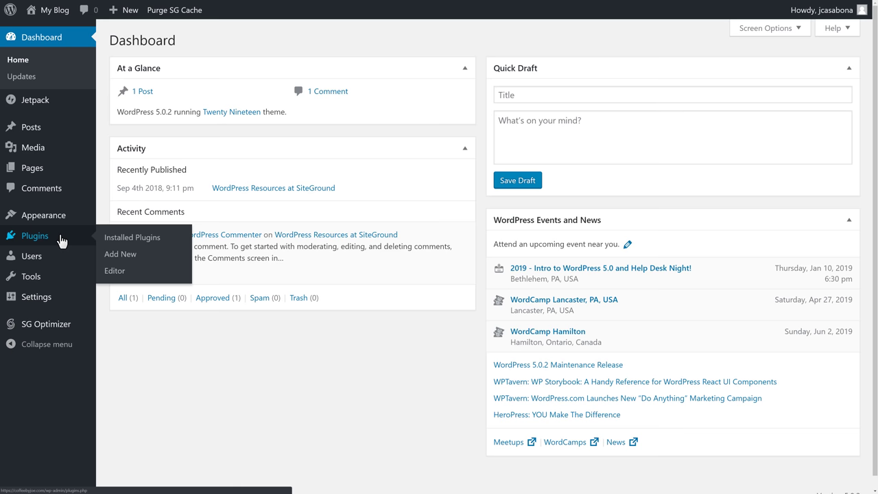
{"action": "left_click", "coordinate": [61, 238]}
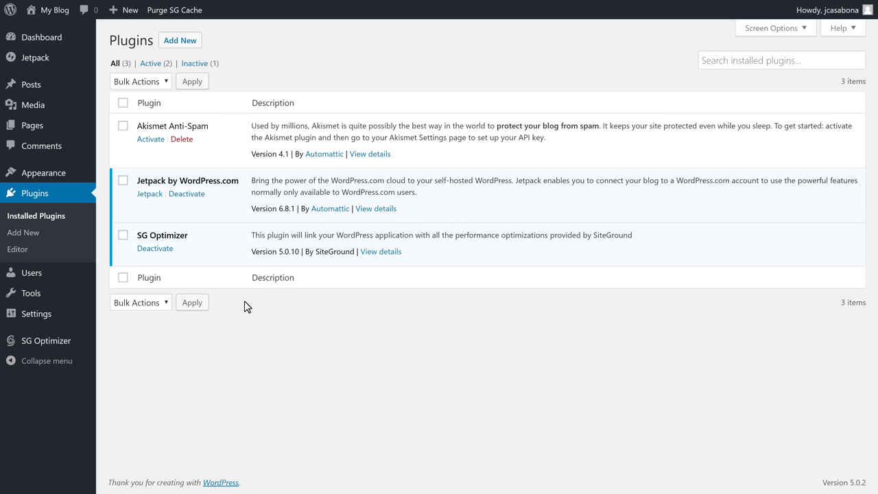
{"action": "left_click", "coordinate": [182, 46]}
Open the installed themes and go to adding a new theme
{"action": "mouse_move", "coordinate": [68, 173]}
{"action": "left_click", "coordinate": [116, 176]}
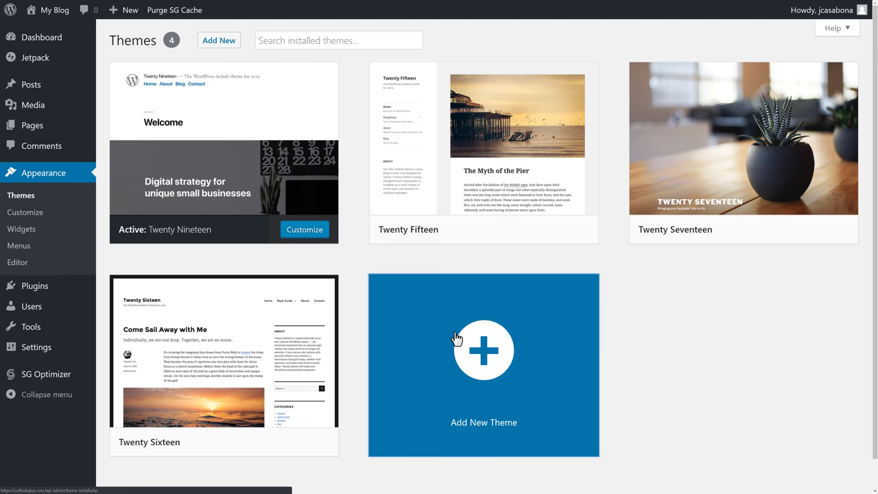
{"action": "left_click", "coordinate": [457, 341]}
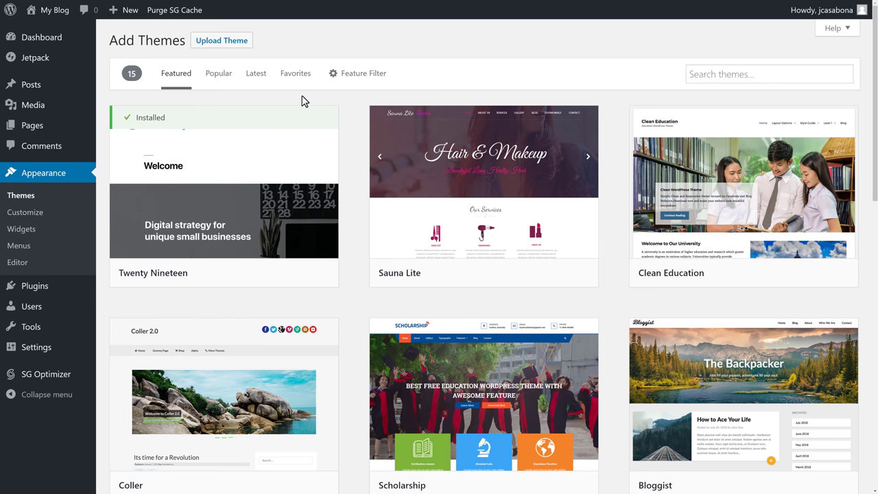
Show the feature filters for themes, return to the featured themes without any filter and browse them
{"action": "left_click", "coordinate": [353, 81]}
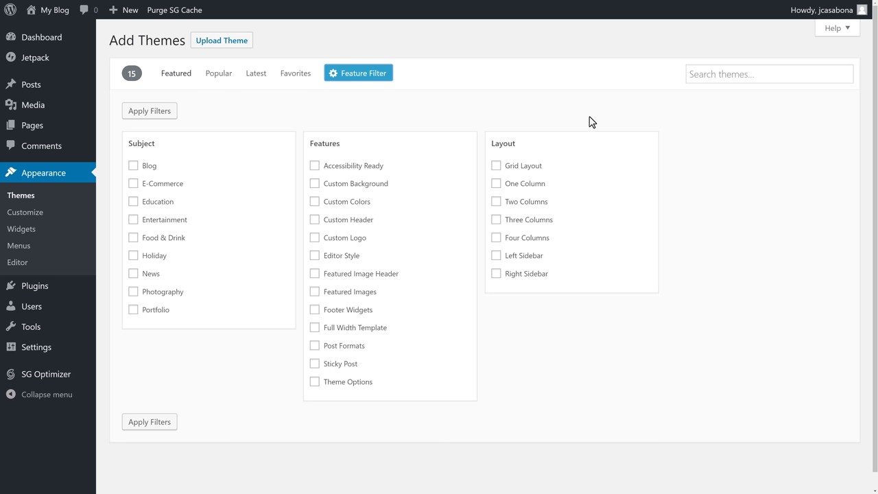
{"action": "left_click", "coordinate": [172, 112]}
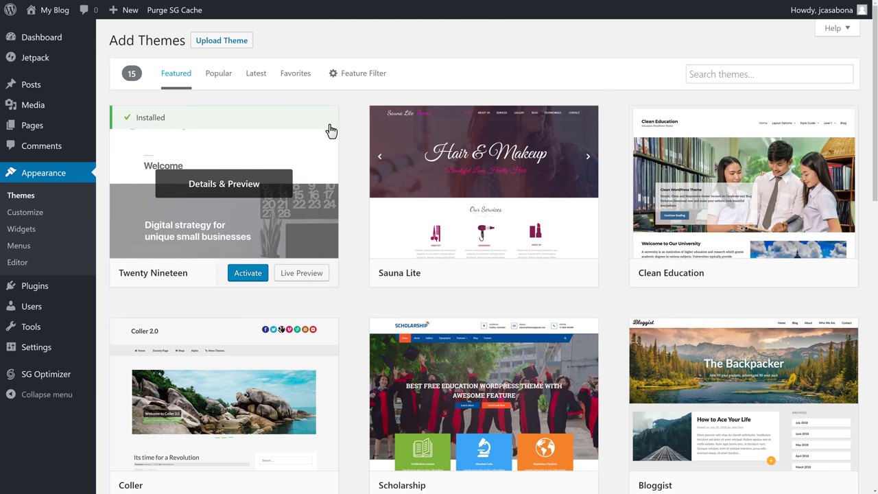
{"action": "scroll", "coordinate": [332, 131], "scroll_direction": "down", "scroll_amount": 1}
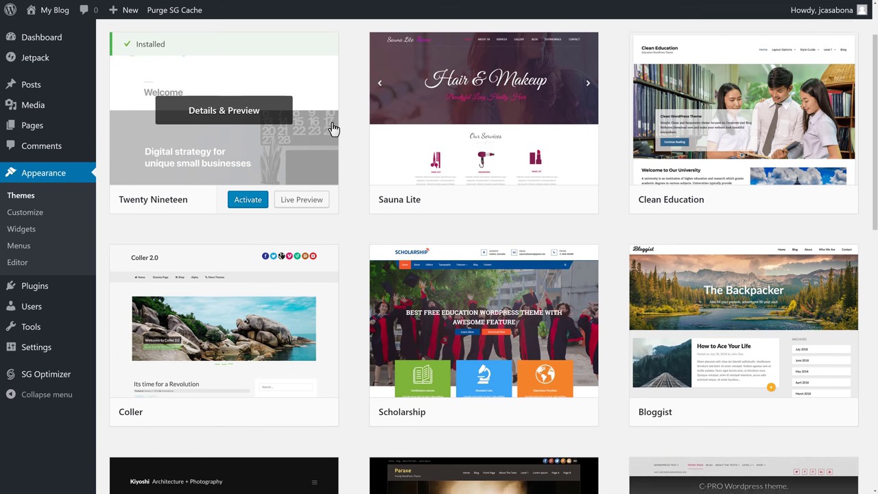
{"action": "scroll", "coordinate": [332, 131], "scroll_direction": "down", "scroll_amount": 1}
{"action": "scroll", "coordinate": [333, 127], "scroll_direction": "down", "scroll_amount": 1}
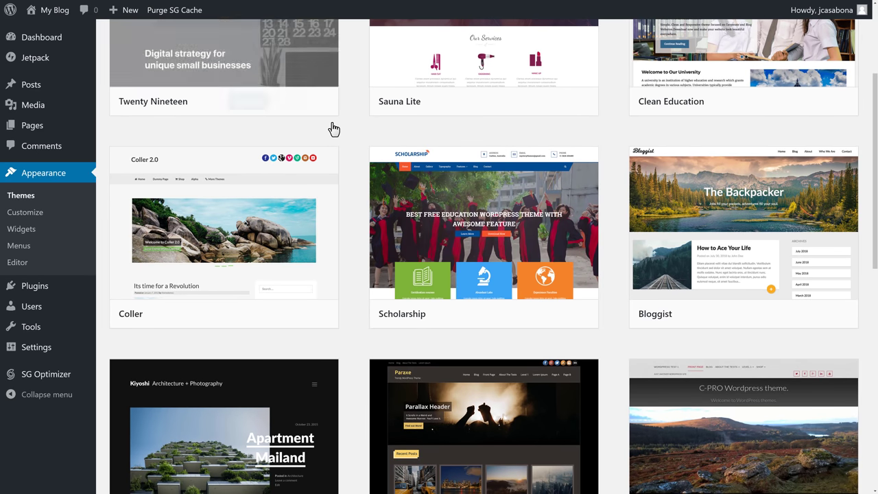
{"action": "scroll", "coordinate": [333, 130], "scroll_direction": "down", "scroll_amount": 1}
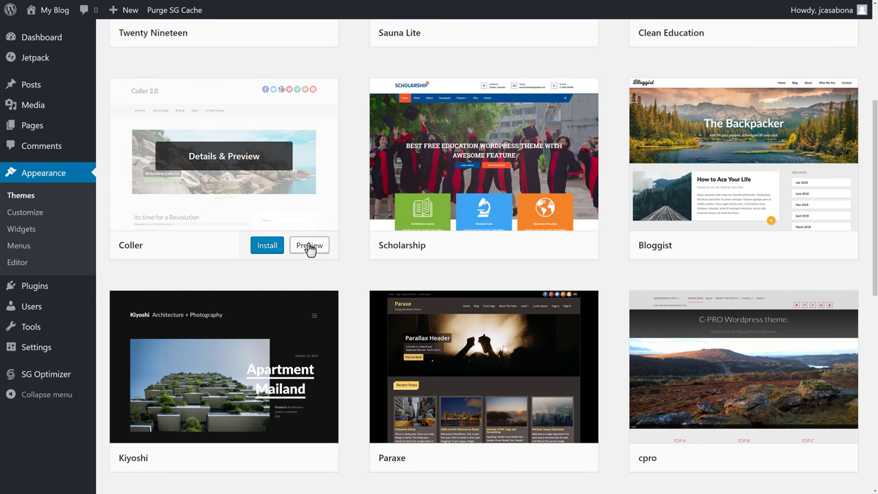
{"action": "scroll", "coordinate": [366, 260], "scroll_direction": "up", "scroll_amount": 4}
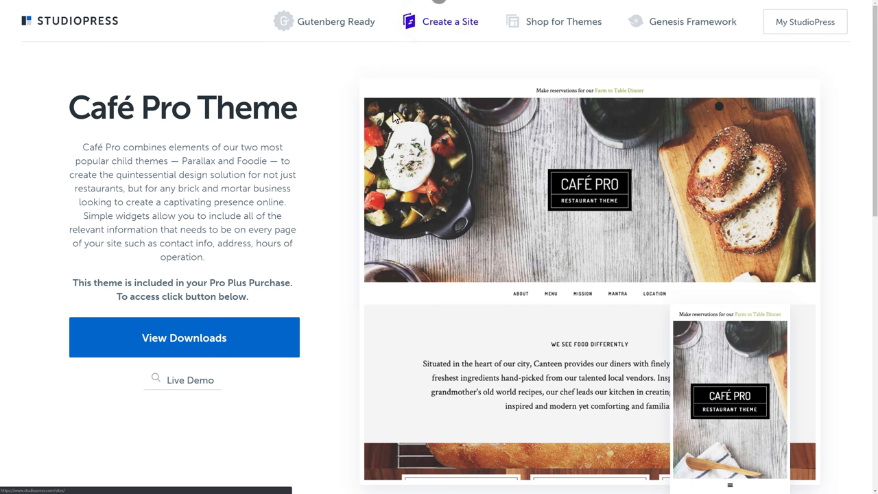
Examine the Café Pro theme page on StudioPress, including its options, page templates and list of included functionality
{"action": "scroll", "coordinate": [371, 118], "scroll_direction": "down", "scroll_amount": 2}
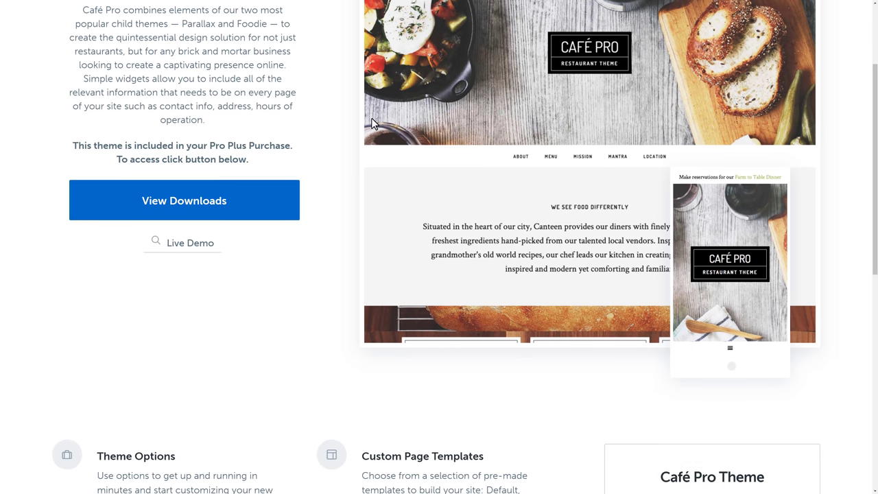
{"action": "scroll", "coordinate": [369, 149], "scroll_direction": "up", "scroll_amount": 2}
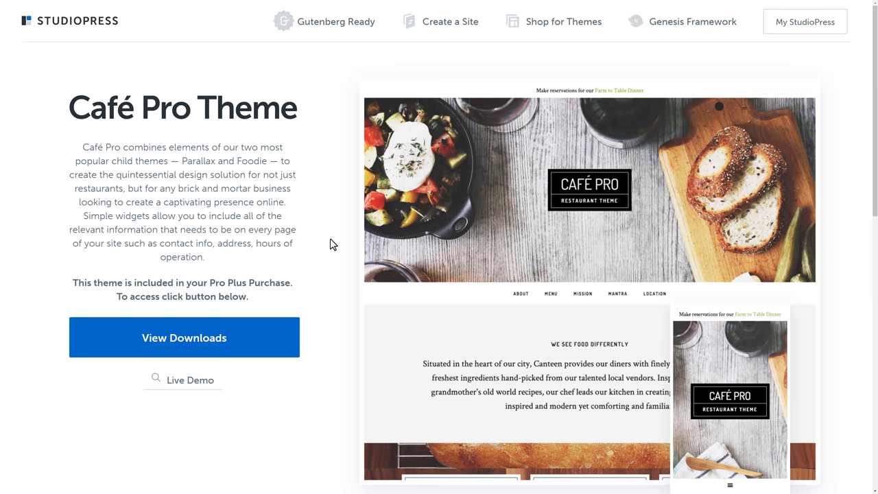
{"action": "scroll", "coordinate": [331, 244], "scroll_direction": "down", "scroll_amount": 1}
{"action": "scroll", "coordinate": [330, 244], "scroll_direction": "down", "scroll_amount": 5}
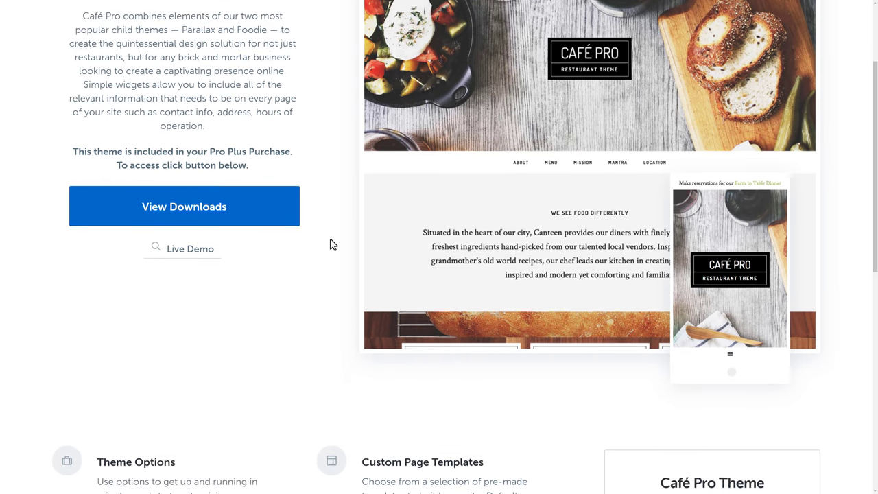
{"action": "scroll", "coordinate": [332, 245], "scroll_direction": "down", "scroll_amount": 1}
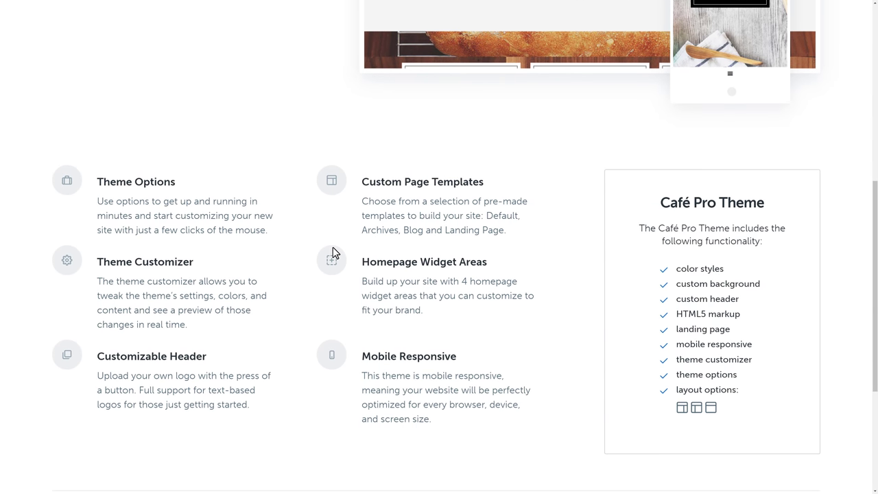
{"action": "scroll", "coordinate": [317, 255], "scroll_direction": "up", "scroll_amount": 6}
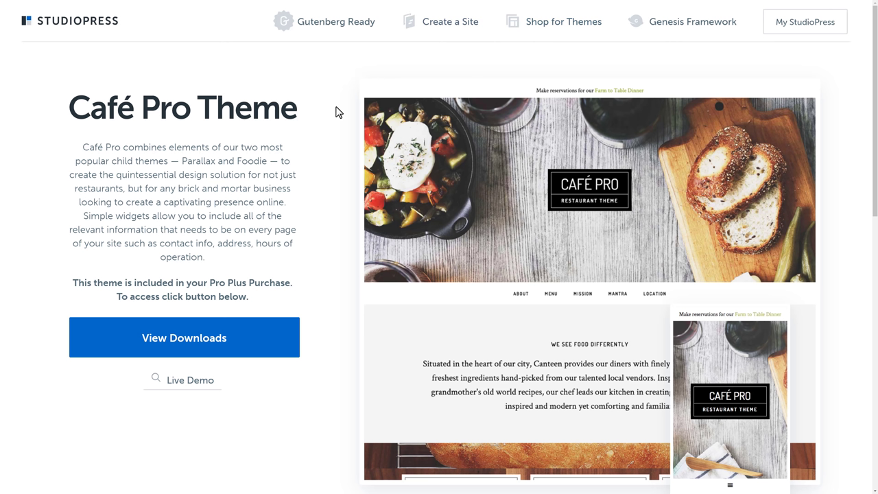
Open the live demo of the Café Pro theme, look through it and preview it at tablet and phone size
{"action": "left_click", "coordinate": [191, 341]}
{"action": "left_click", "coordinate": [194, 382]}
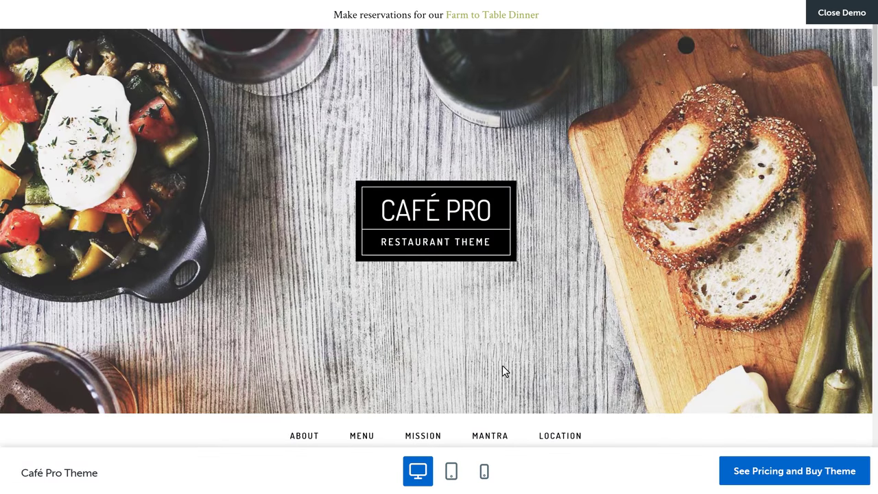
{"action": "scroll", "coordinate": [502, 370], "scroll_direction": "down", "scroll_amount": 1}
{"action": "scroll", "coordinate": [505, 370], "scroll_direction": "down", "scroll_amount": 5}
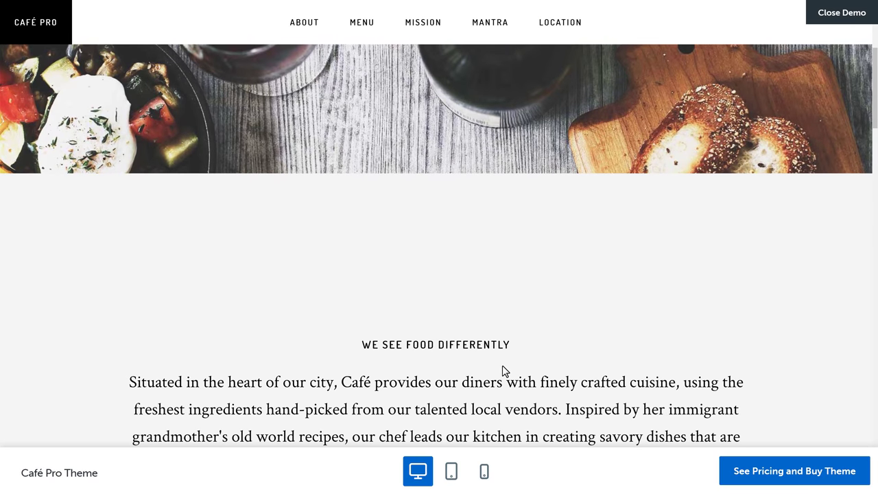
{"action": "scroll", "coordinate": [502, 367], "scroll_direction": "down", "scroll_amount": 3}
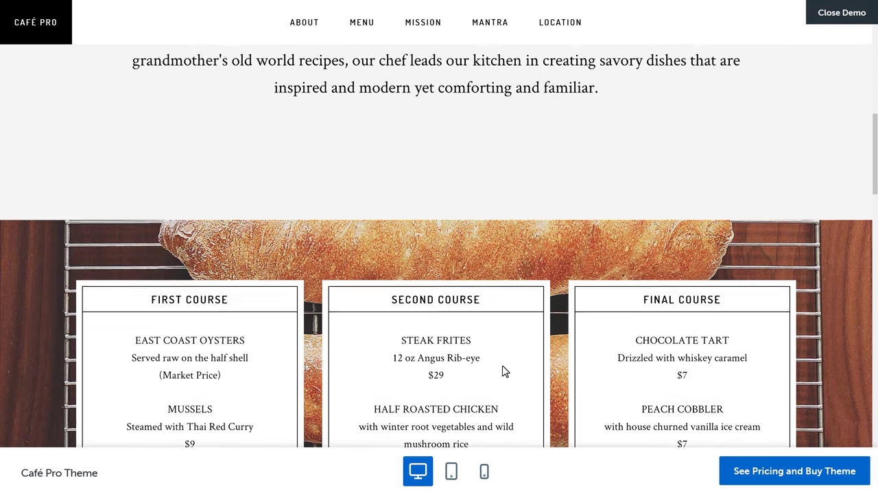
{"action": "scroll", "coordinate": [503, 367], "scroll_direction": "down", "scroll_amount": 2}
{"action": "scroll", "coordinate": [502, 370], "scroll_direction": "down", "scroll_amount": 2}
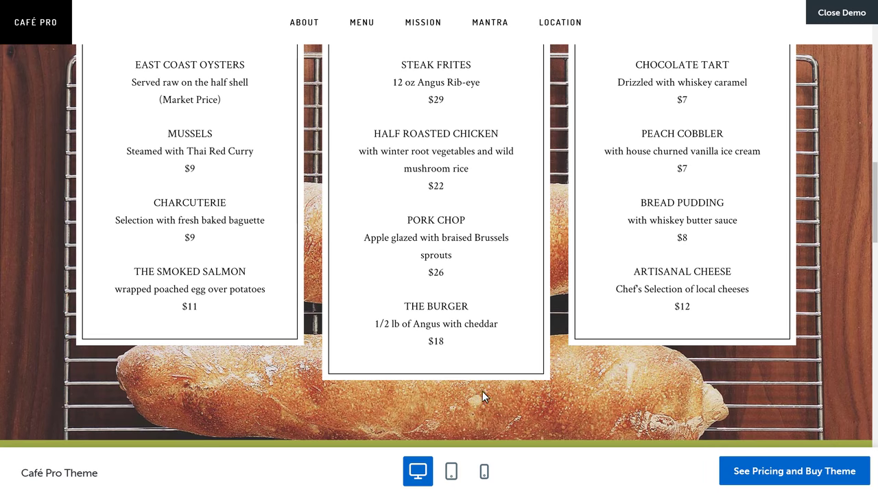
{"action": "left_click", "coordinate": [449, 476]}
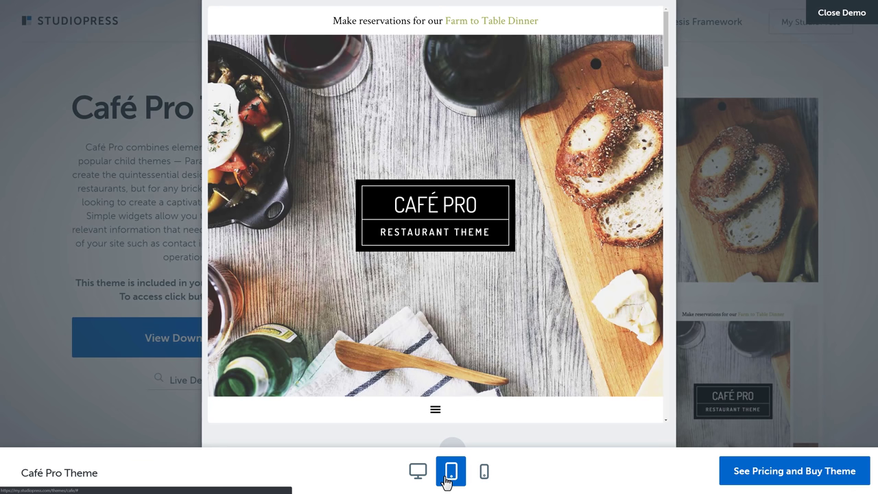
{"action": "left_click", "coordinate": [486, 477]}
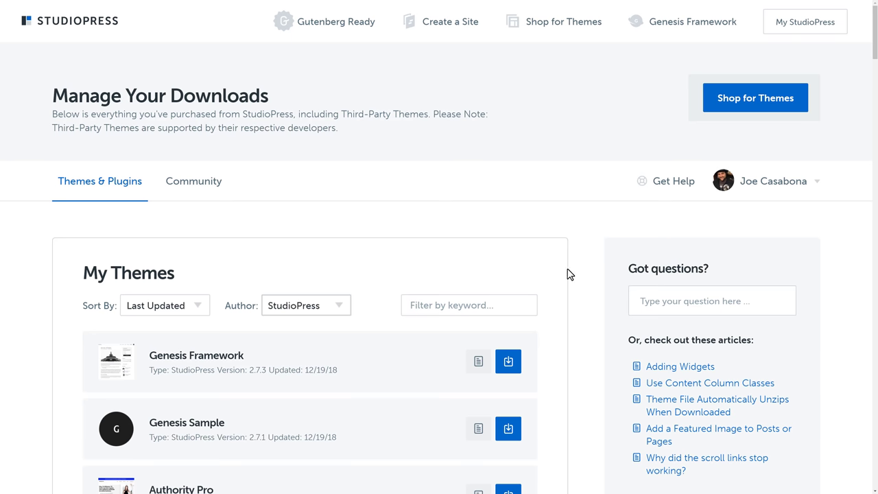
Download the Genesis Framework and, after filtering the purchased themes by "cafe", the Cafe Pro theme, saving both zip files to the desktop
{"action": "left_click", "coordinate": [511, 363]}
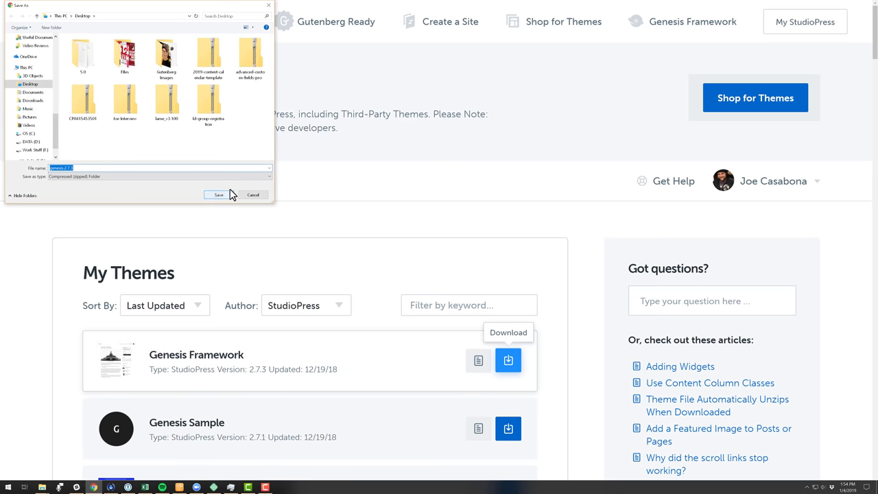
{"action": "left_click", "coordinate": [219, 195]}
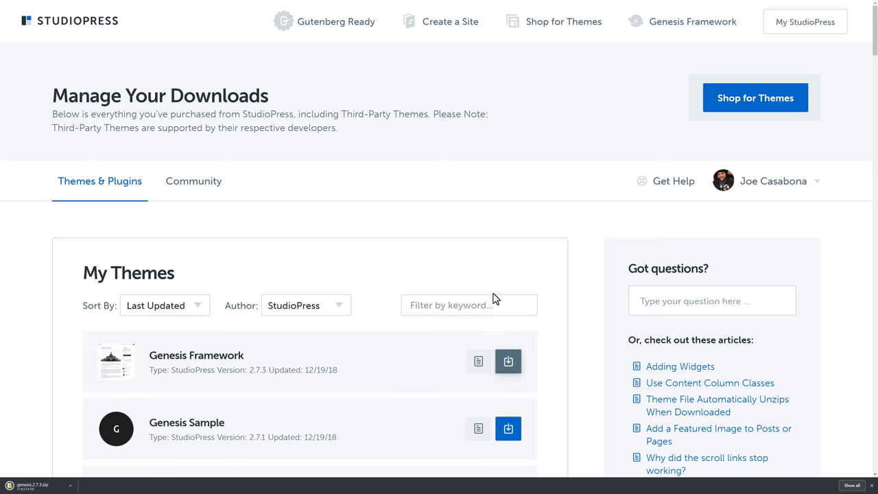
{"action": "scroll", "coordinate": [493, 297], "scroll_direction": "down", "scroll_amount": 3}
{"action": "left_click", "coordinate": [435, 135]}
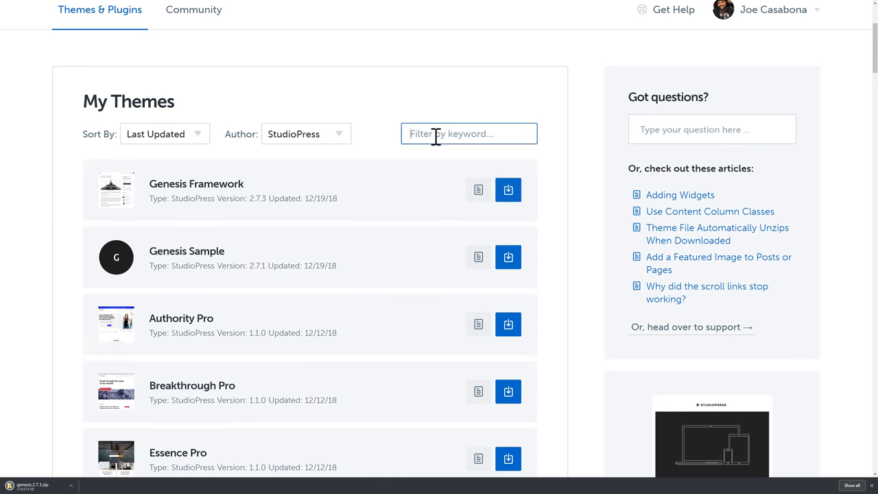
{"action": "type", "text": "cafe"}
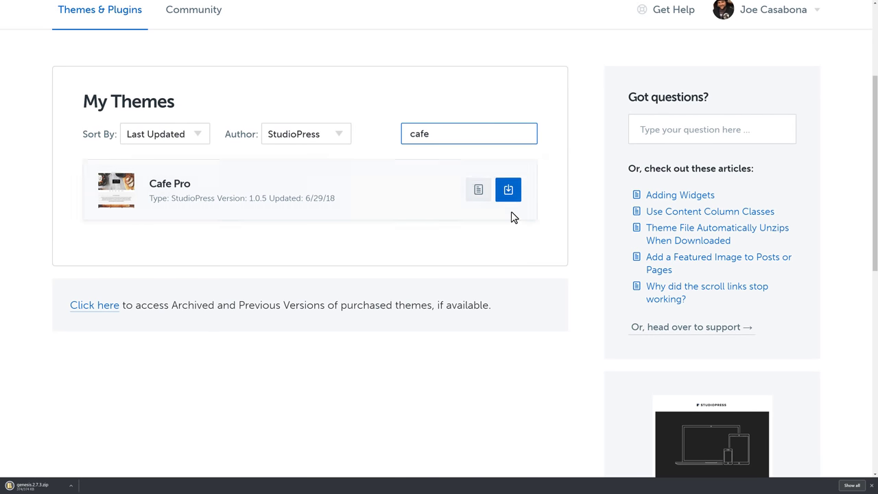
{"action": "left_click", "coordinate": [511, 199]}
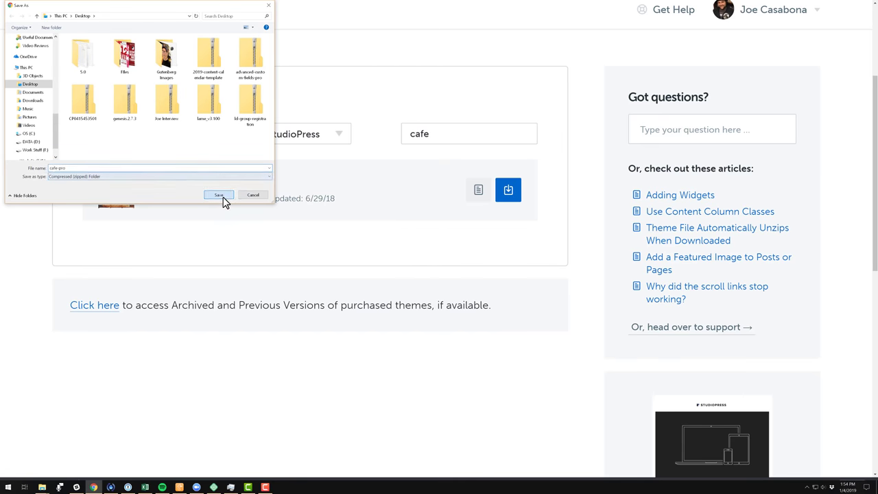
{"action": "left_click", "coordinate": [223, 196]}
{"action": "scroll", "coordinate": [507, 412], "scroll_direction": "up", "scroll_amount": 1}
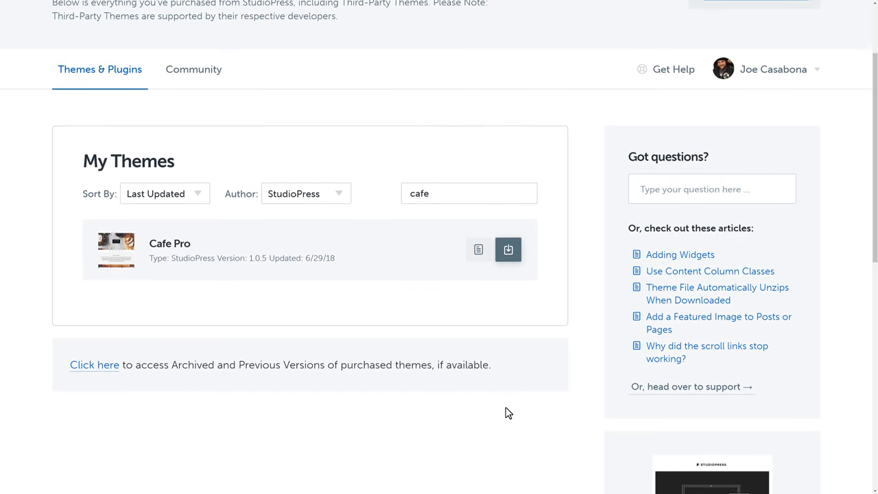
{"action": "scroll", "coordinate": [507, 412], "scroll_direction": "up", "scroll_amount": 2}
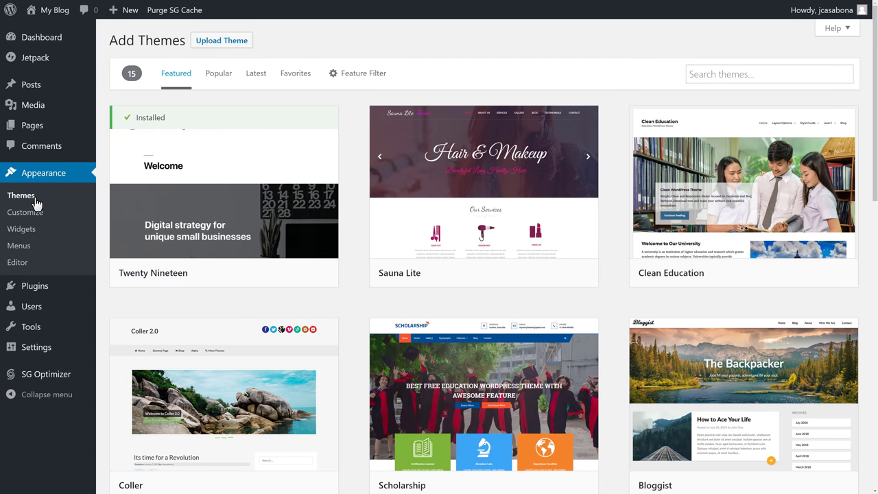
In the WordPress admin, upload genesis.2.7.3.zip from the desktop as a new theme and install it
{"action": "left_click", "coordinate": [220, 48]}
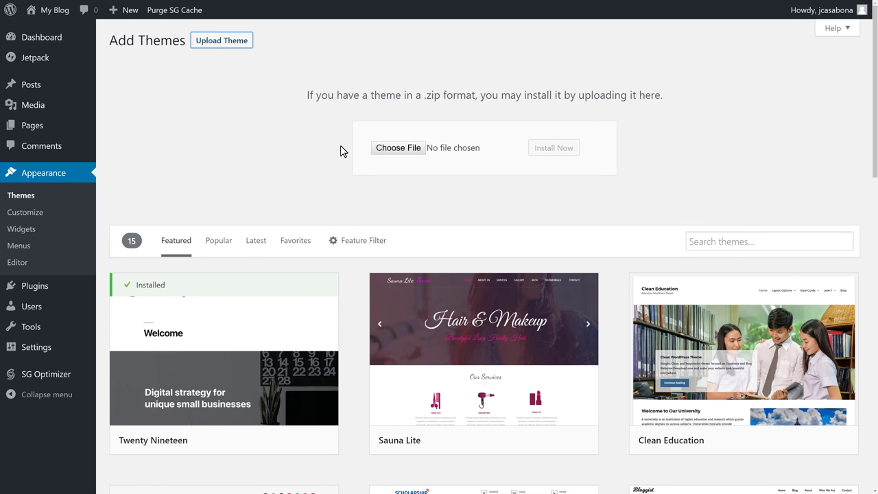
{"action": "left_click", "coordinate": [407, 150]}
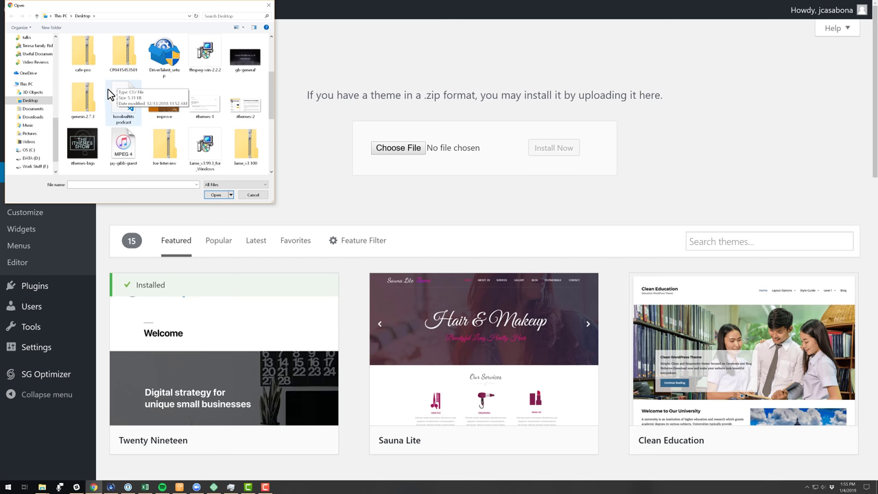
{"action": "double_click", "coordinate": [85, 102]}
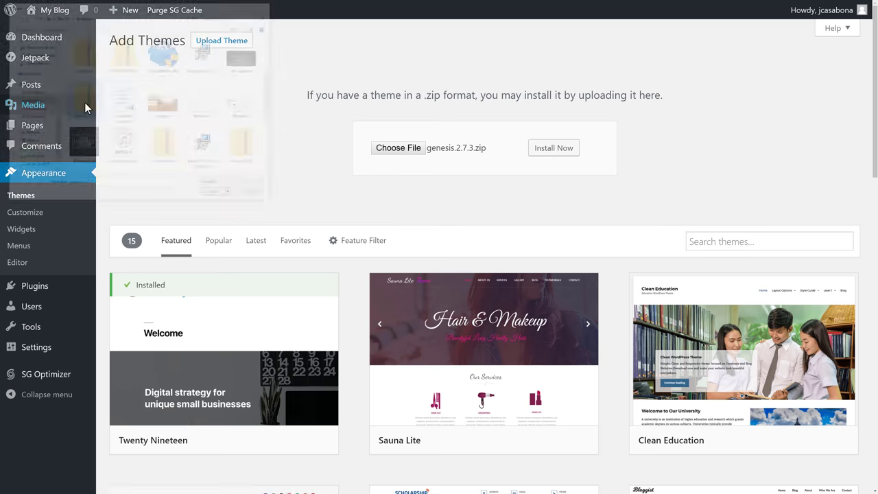
{"action": "left_click", "coordinate": [541, 157]}
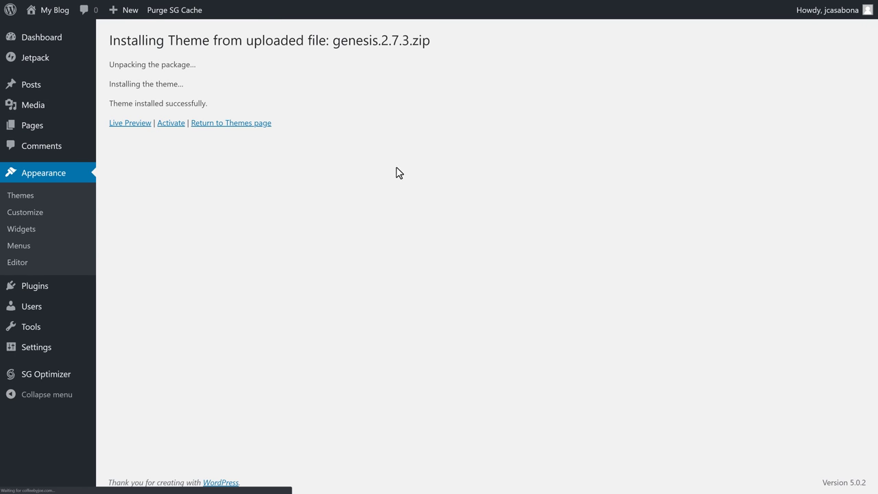
Return to the themes page, upload and install cafe-pro.zip from the desktop as another new theme, and activate it
{"action": "left_click", "coordinate": [249, 127]}
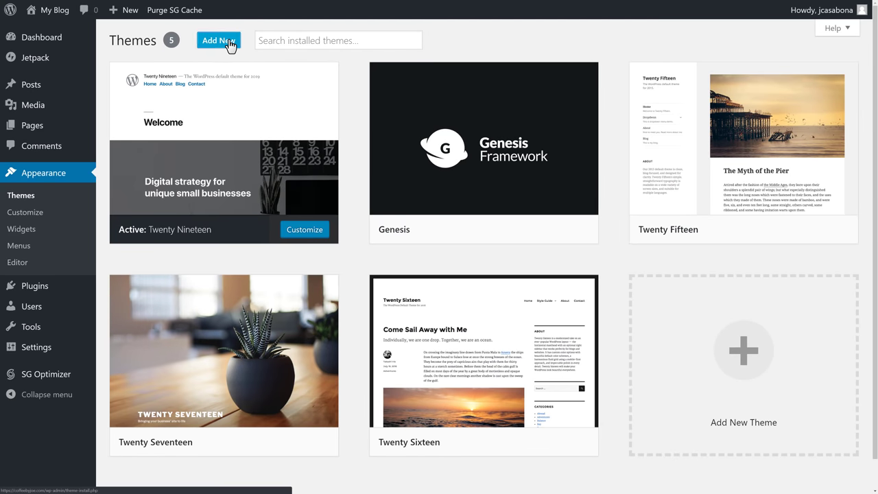
{"action": "left_click", "coordinate": [230, 45]}
{"action": "left_click", "coordinate": [229, 47]}
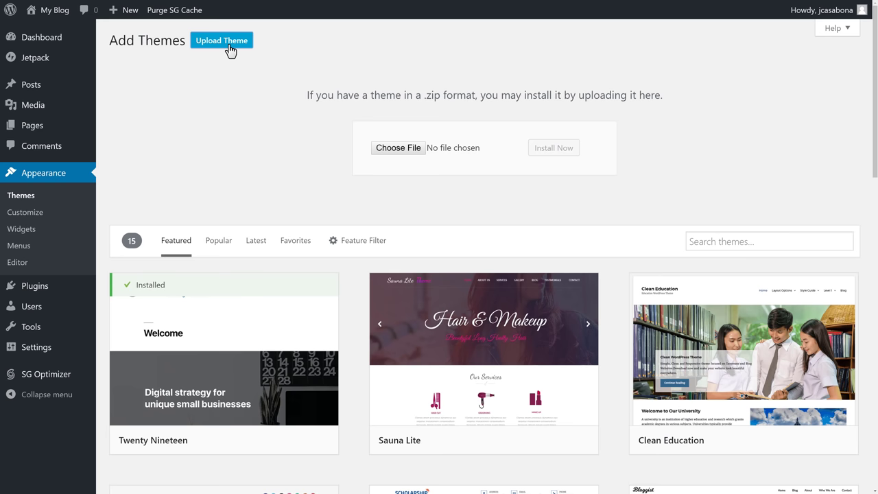
{"action": "left_click", "coordinate": [394, 152]}
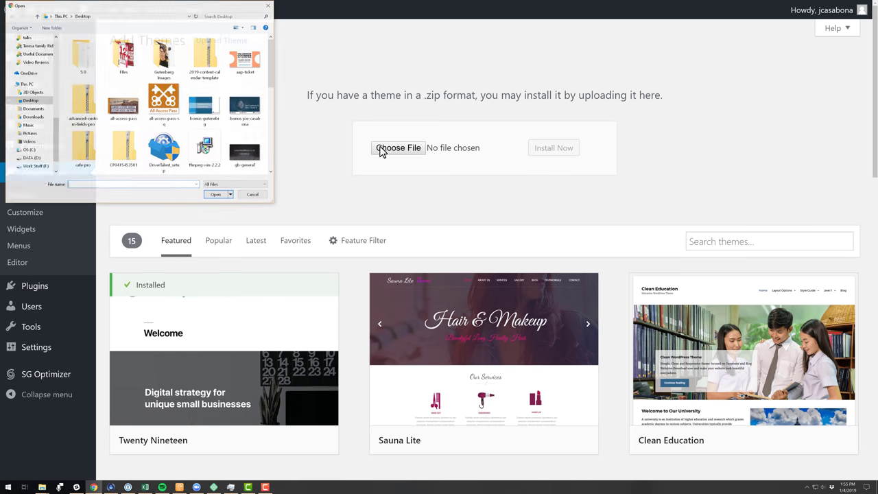
{"action": "double_click", "coordinate": [82, 148]}
{"action": "left_click", "coordinate": [552, 151]}
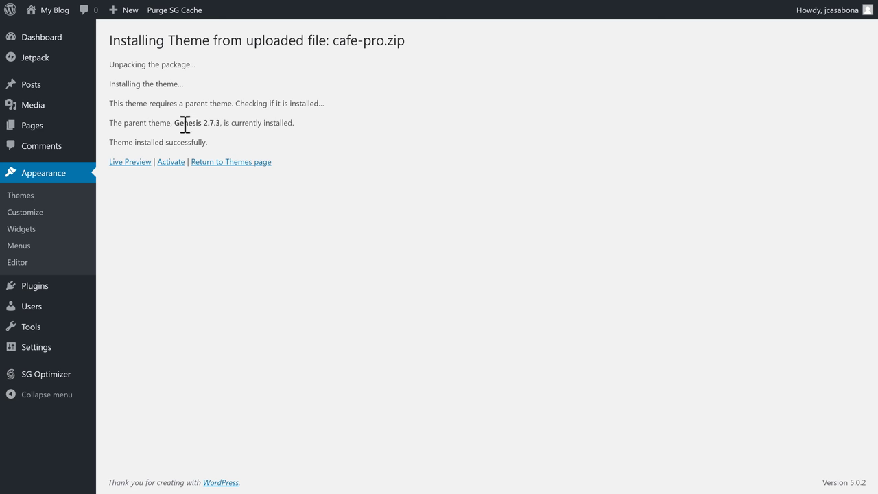
{"action": "left_click", "coordinate": [171, 163]}
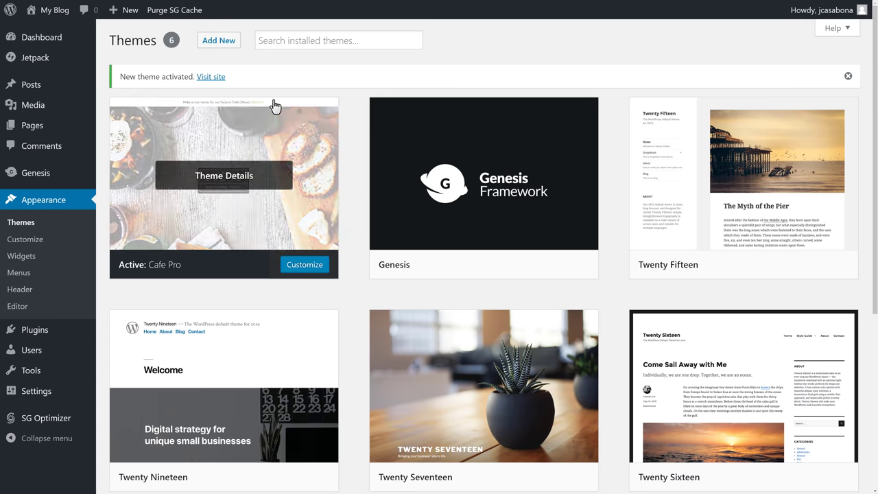
Visit the site and look through its front page with the newly activated Cafe Pro theme
{"action": "left_click", "coordinate": [221, 85]}
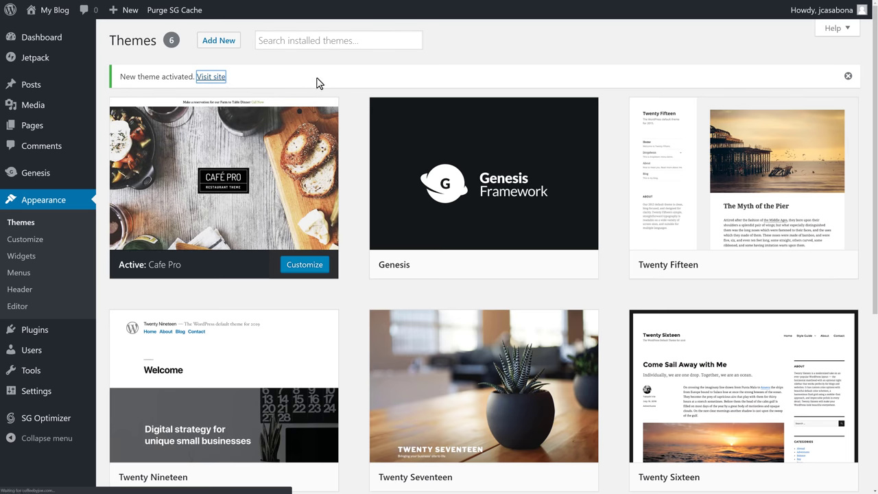
{"action": "scroll", "coordinate": [490, 262], "scroll_direction": "down", "scroll_amount": 3}
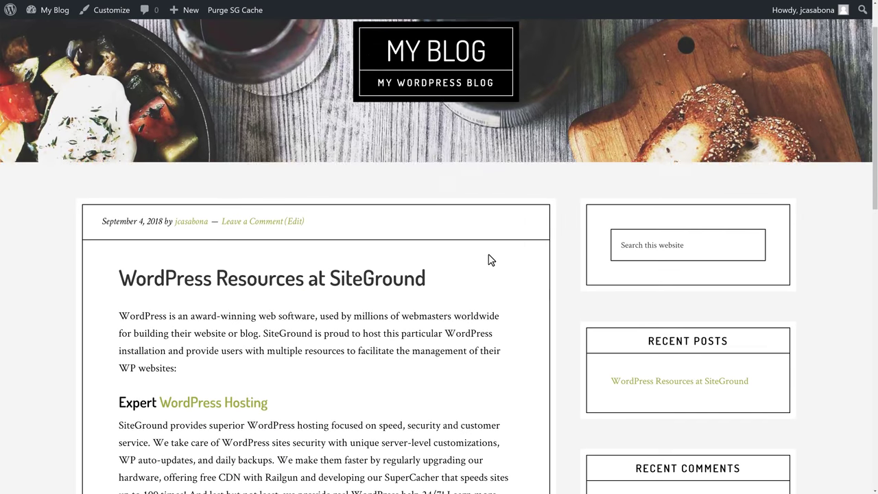
{"action": "scroll", "coordinate": [490, 259], "scroll_direction": "down", "scroll_amount": 8}
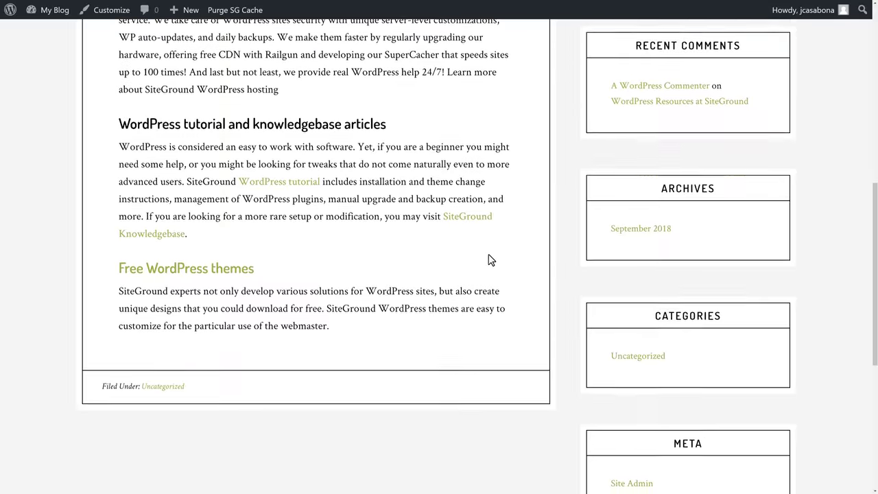
{"action": "scroll", "coordinate": [501, 283], "scroll_direction": "up", "scroll_amount": 12}
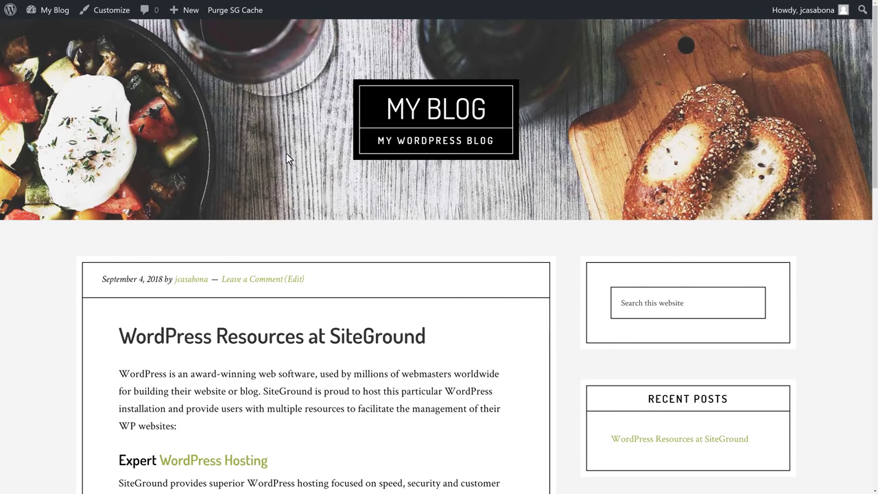
Return to the dashboard, search the new plugins for "Yoast", and install and activate Yoast SEO
{"action": "mouse_move", "coordinate": [62, 13]}
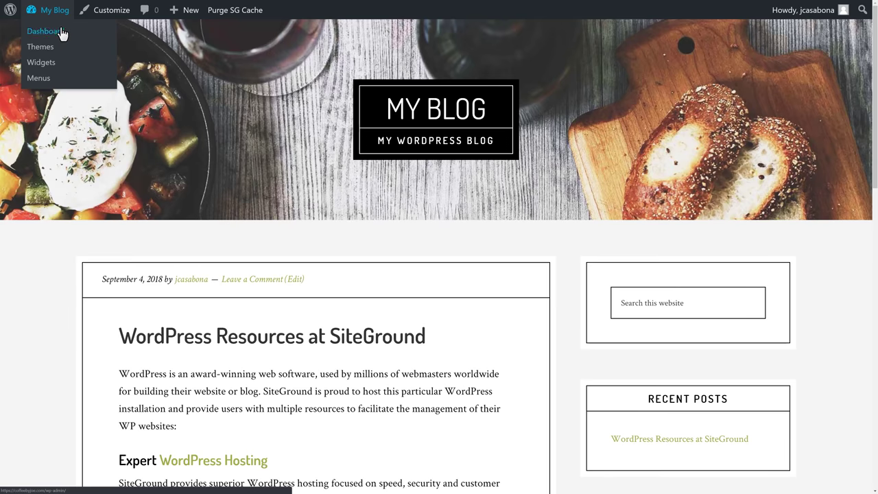
{"action": "left_click", "coordinate": [61, 33]}
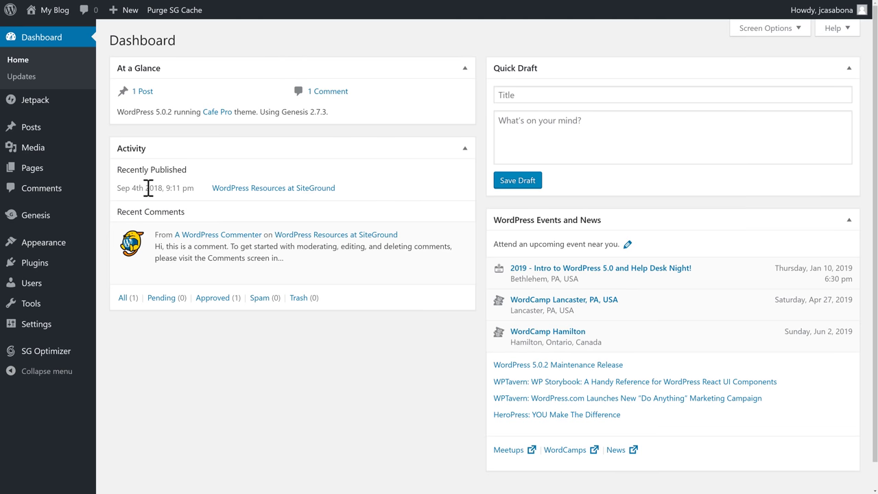
{"action": "left_click", "coordinate": [66, 274]}
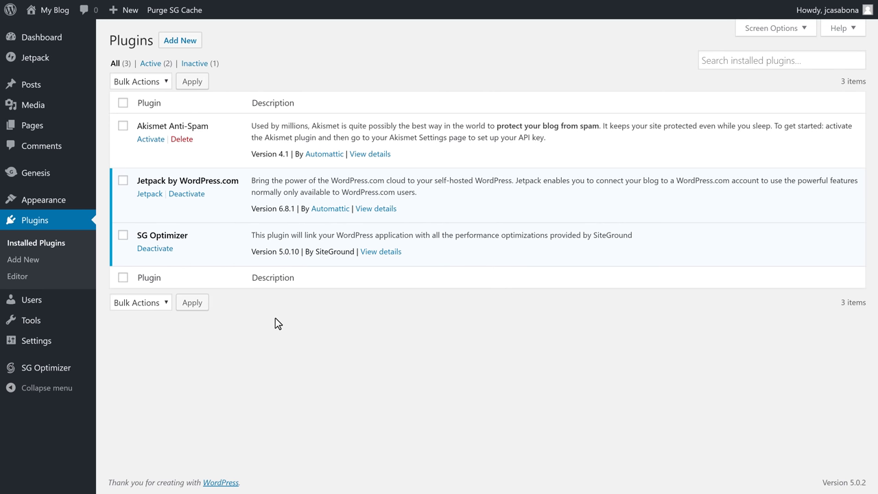
{"action": "left_click", "coordinate": [189, 46]}
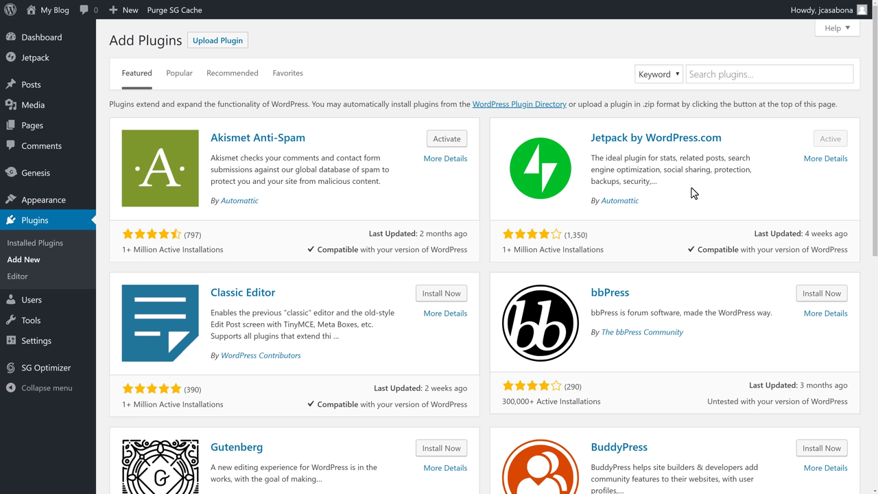
{"action": "left_click", "coordinate": [731, 74]}
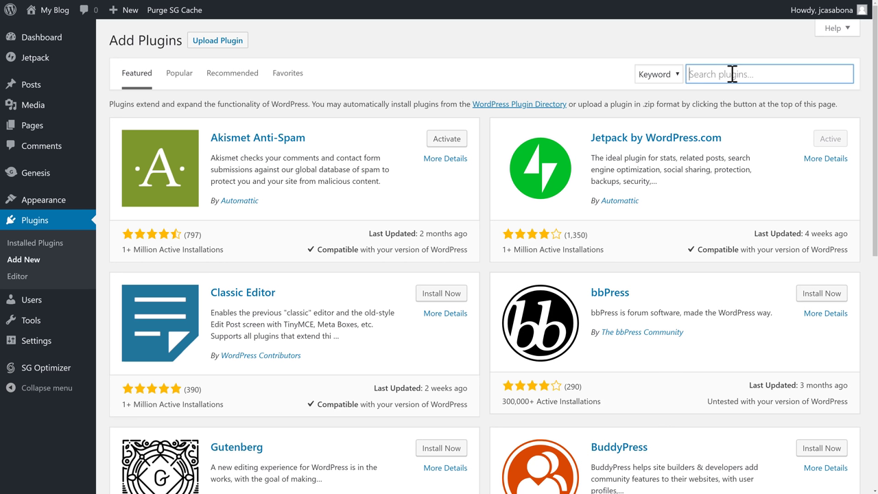
{"action": "type", "text": "Yo"}
{"action": "key", "text": "BackSpace"}
{"action": "type", "text": "oasty"}
{"action": "key", "text": "BackSpace"}
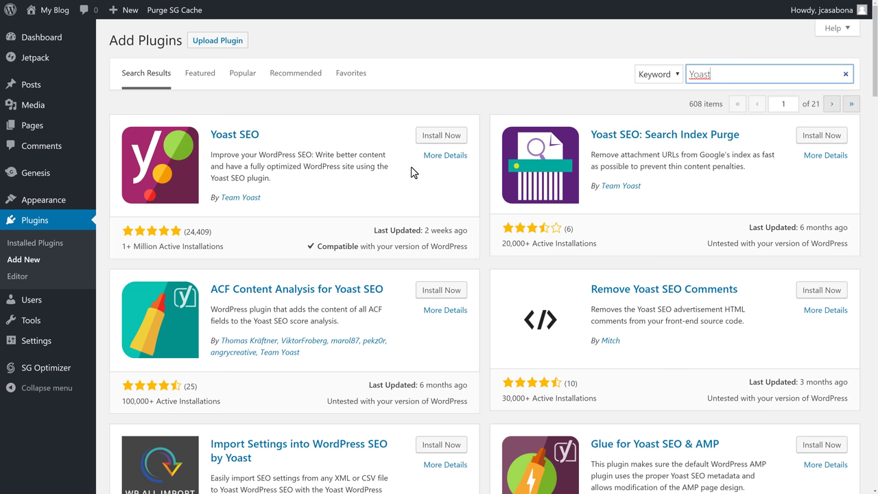
{"action": "left_click", "coordinate": [453, 136]}
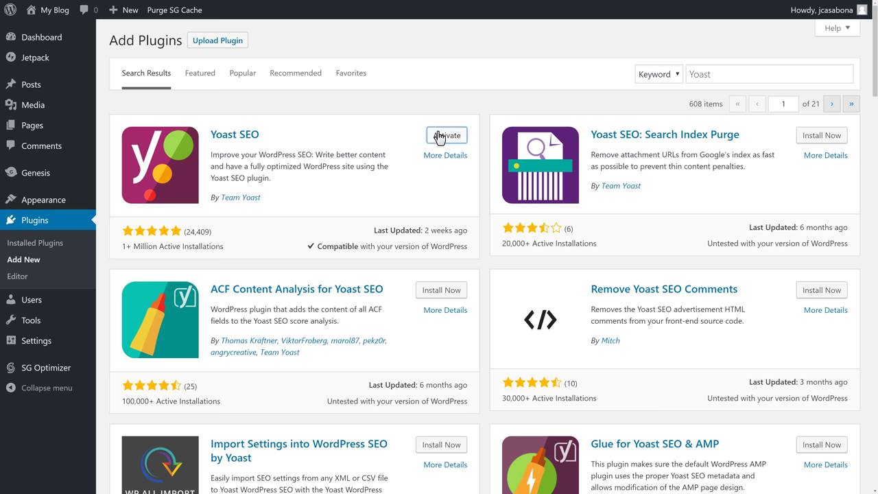
{"action": "left_click", "coordinate": [442, 136]}
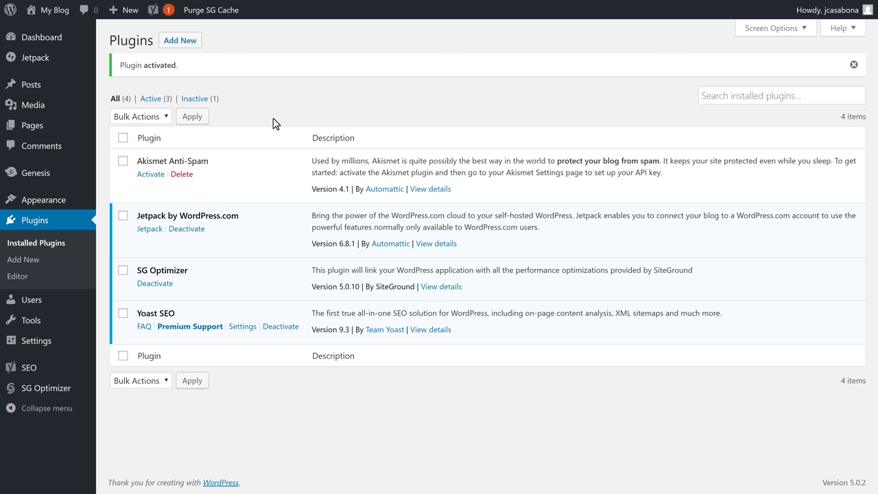
Search the new plugins for "ninja forms", and install and activate Ninja Forms – The Easy and Powerful Forms Builder
{"action": "left_click", "coordinate": [177, 44]}
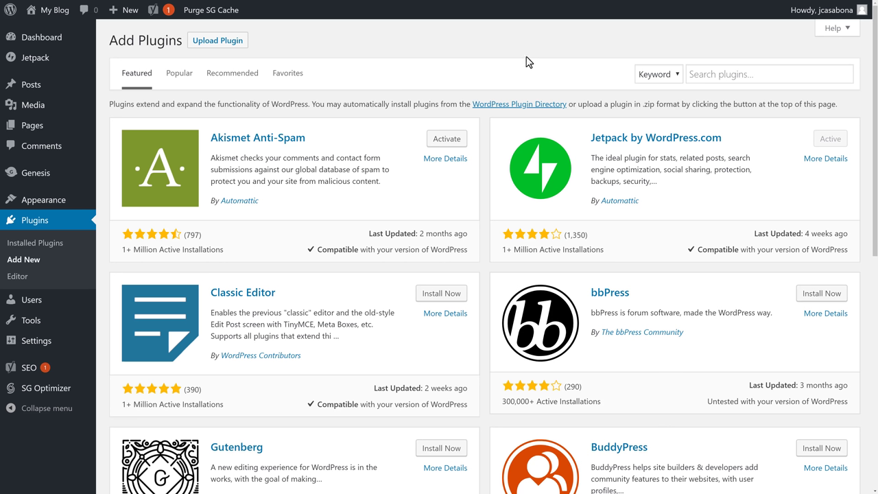
{"action": "left_click", "coordinate": [748, 74]}
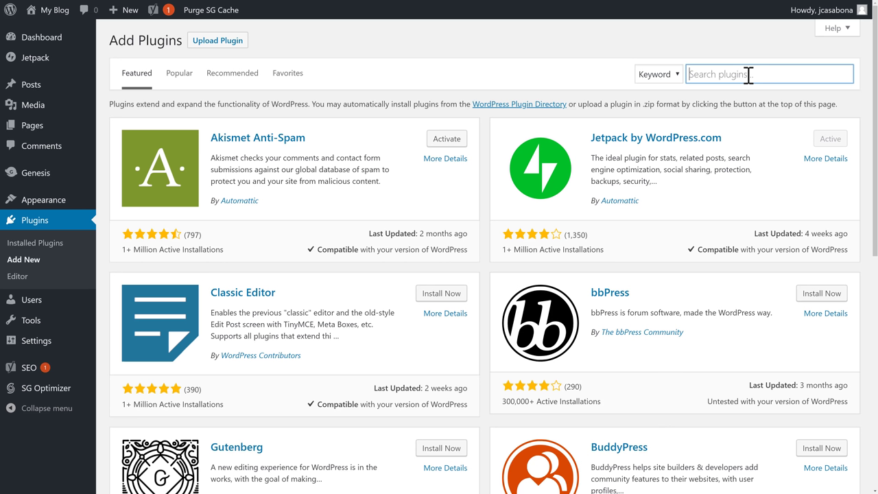
{"action": "type", "text": "ninja forms"}
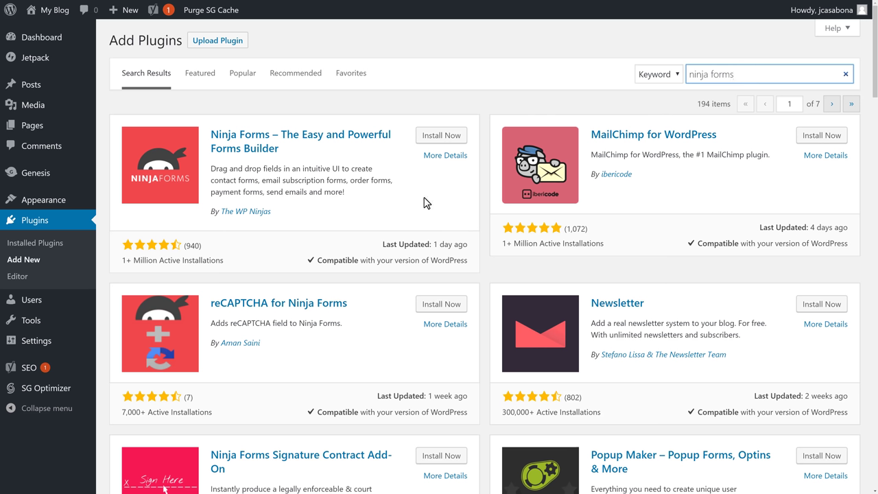
{"action": "left_click", "coordinate": [460, 137]}
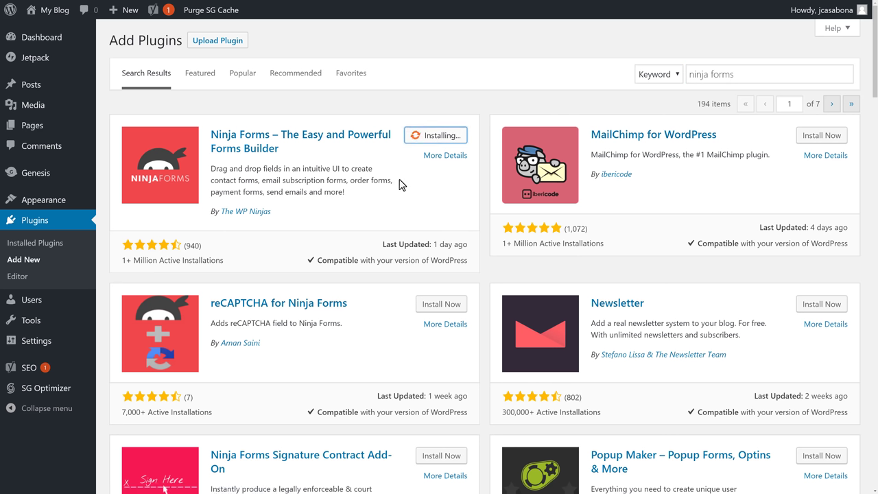
{"action": "left_click", "coordinate": [435, 137]}
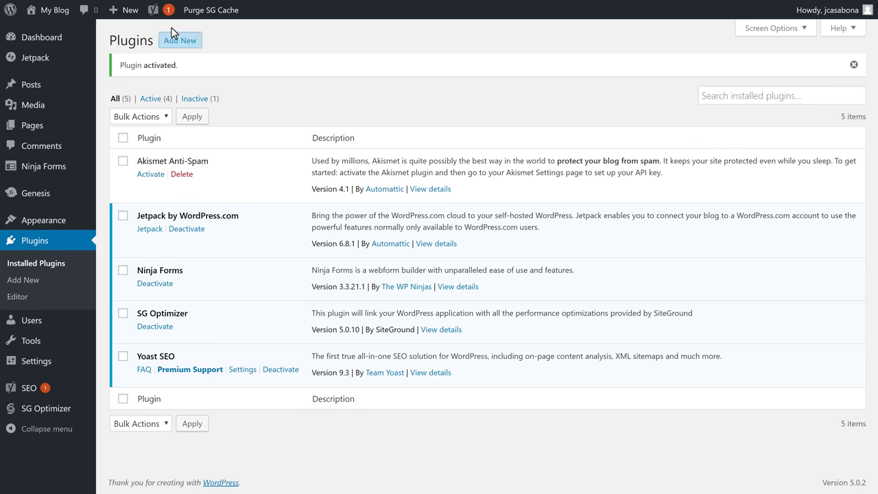
Search the new plugins for "google maps block", and install and activate Google Maps Gutenberg Block by WebFactory Ltd
{"action": "left_click", "coordinate": [175, 36]}
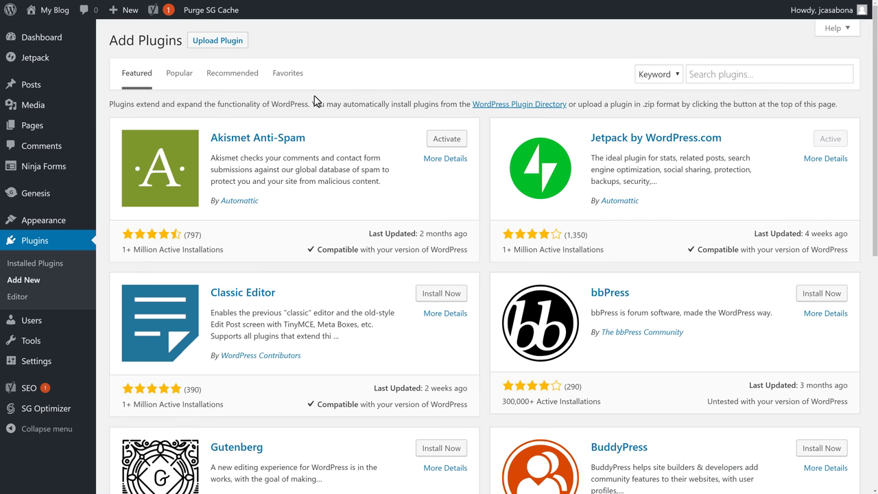
{"action": "left_click", "coordinate": [710, 77]}
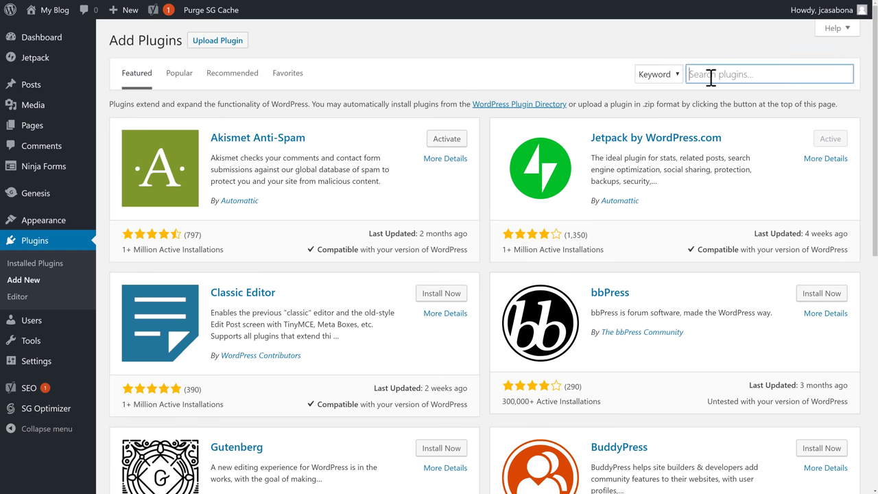
{"action": "type", "text": "google maps block"}
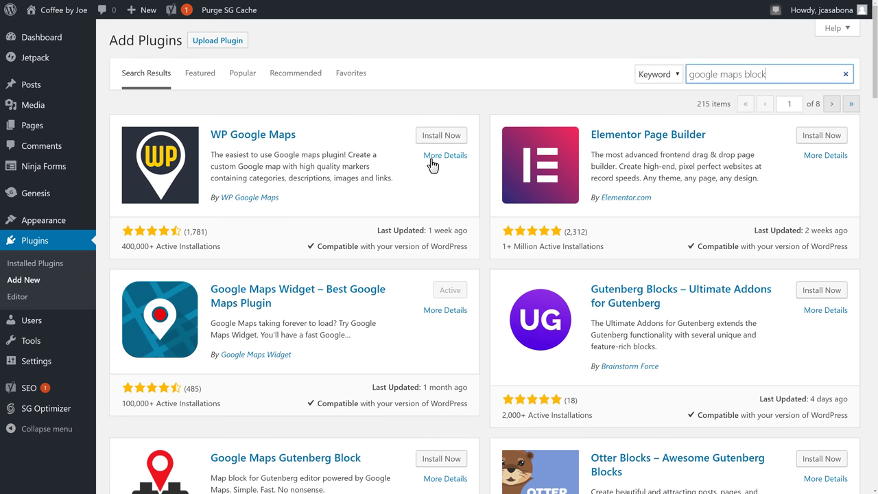
{"action": "scroll", "coordinate": [337, 221], "scroll_direction": "down", "scroll_amount": 3}
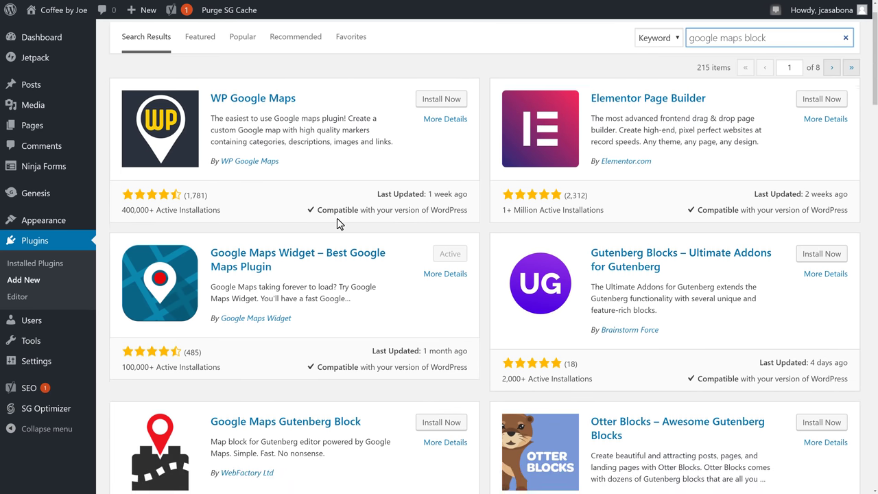
{"action": "scroll", "coordinate": [339, 218], "scroll_direction": "down", "scroll_amount": 1}
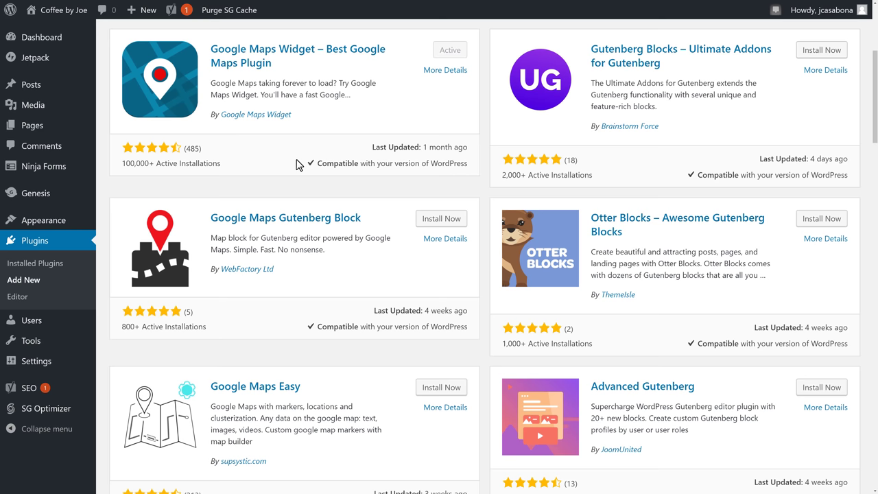
{"action": "scroll", "coordinate": [294, 165], "scroll_direction": "down", "scroll_amount": 1}
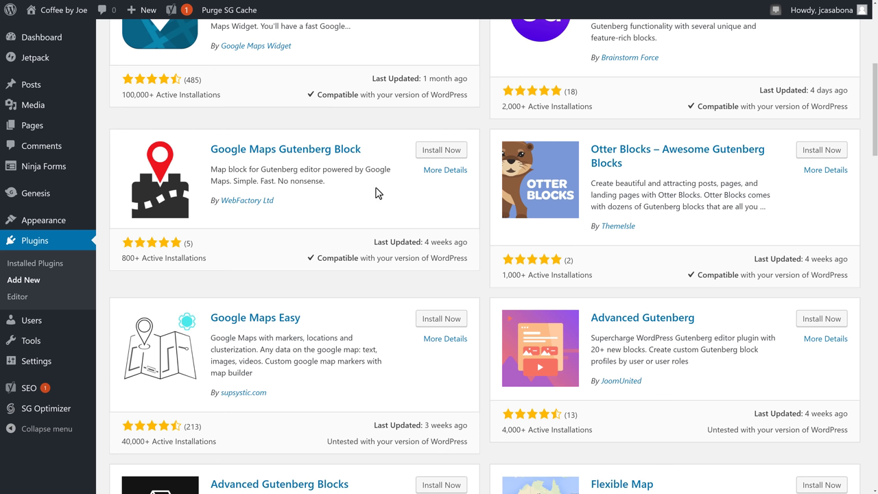
{"action": "left_click", "coordinate": [445, 150]}
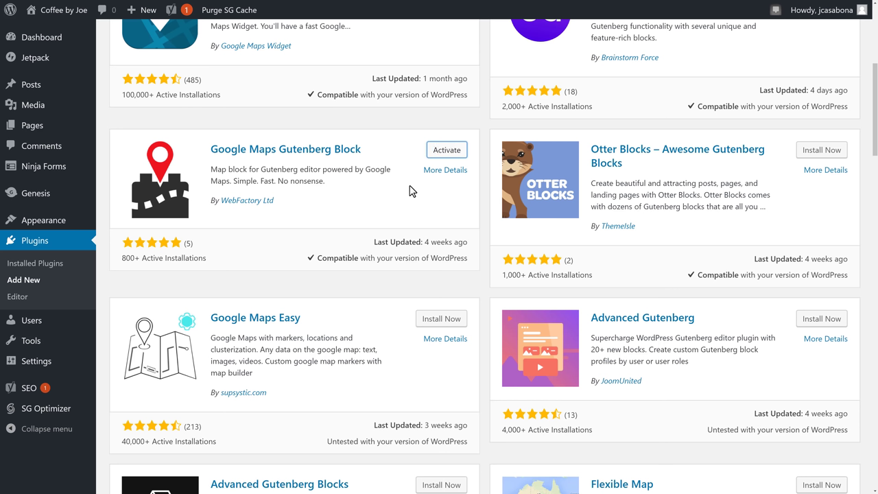
{"action": "left_click", "coordinate": [441, 151]}
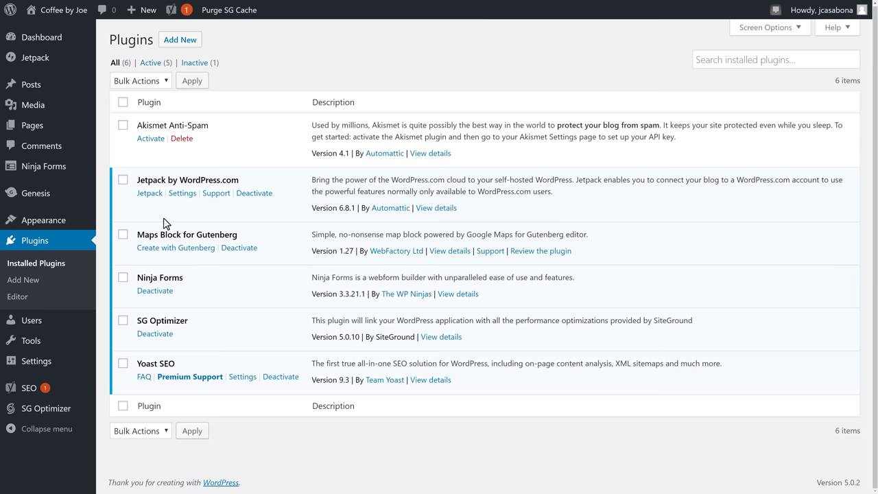
Open the Cafe Pro theme customizer, look over the front page preview, and set the site title to "Coffee by Joe"
{"action": "mouse_move", "coordinate": [64, 228]}
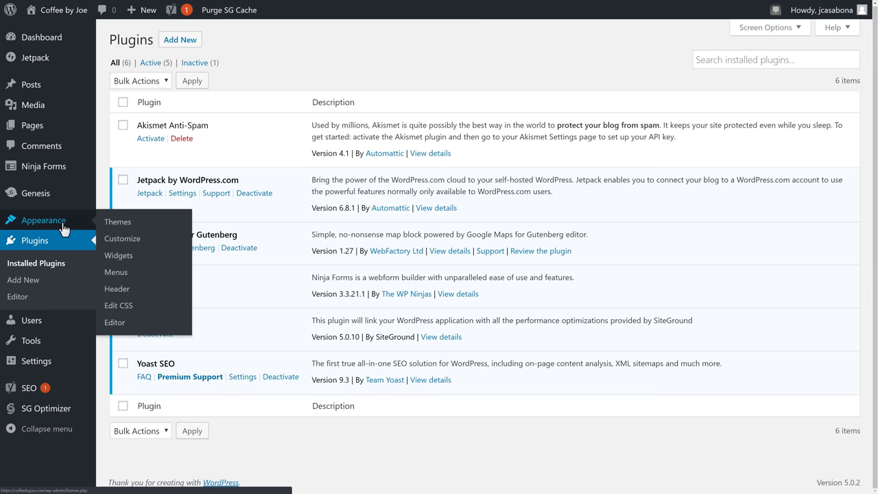
{"action": "left_click", "coordinate": [117, 245]}
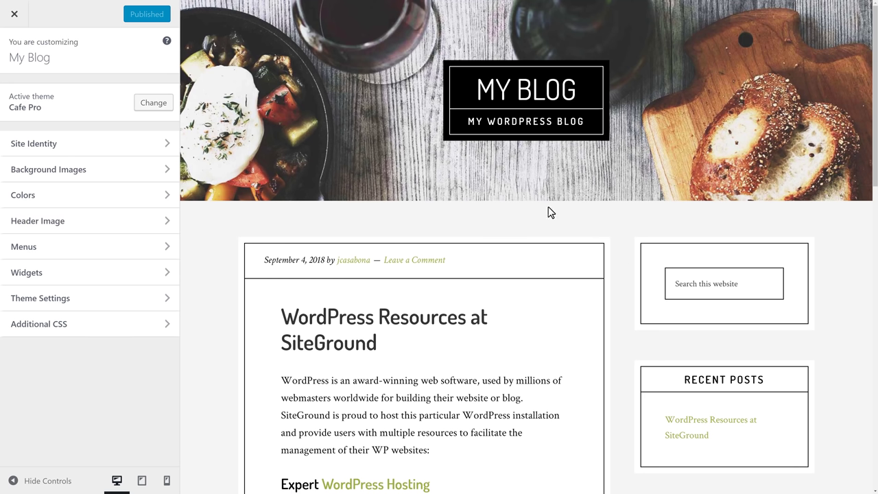
{"action": "scroll", "coordinate": [551, 205], "scroll_direction": "down", "scroll_amount": 3}
{"action": "scroll", "coordinate": [552, 208], "scroll_direction": "down", "scroll_amount": 4}
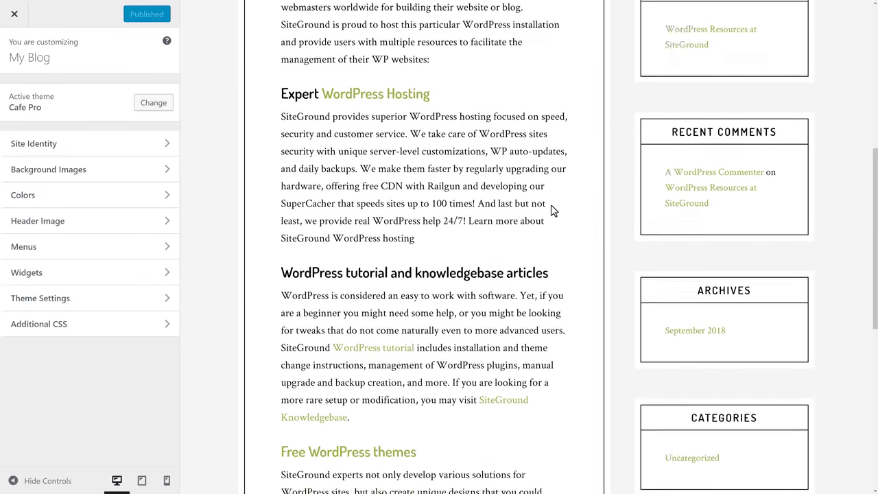
{"action": "scroll", "coordinate": [554, 209], "scroll_direction": "up", "scroll_amount": 5}
{"action": "scroll", "coordinate": [553, 210], "scroll_direction": "up", "scroll_amount": 2}
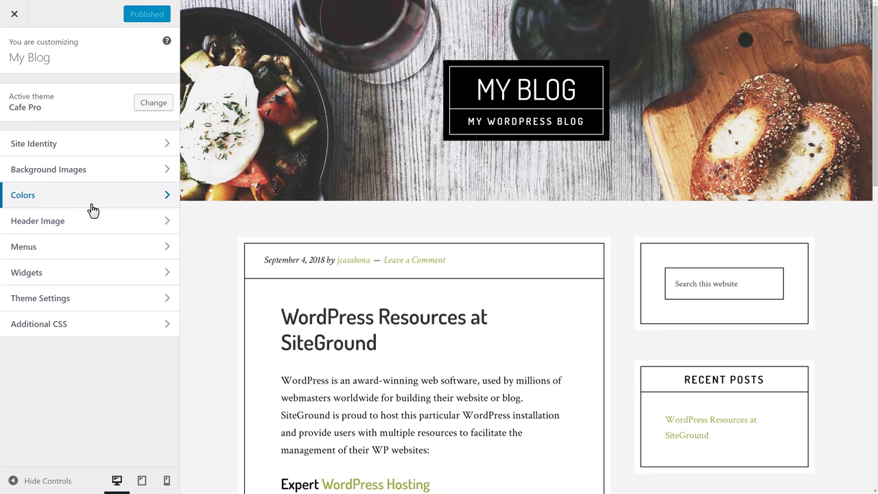
{"action": "left_click", "coordinate": [109, 146]}
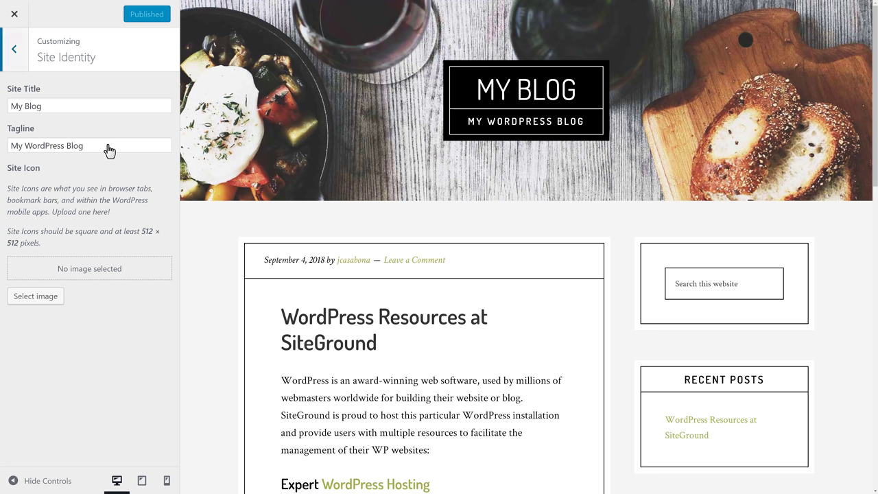
{"action": "double_click", "coordinate": [79, 112]}
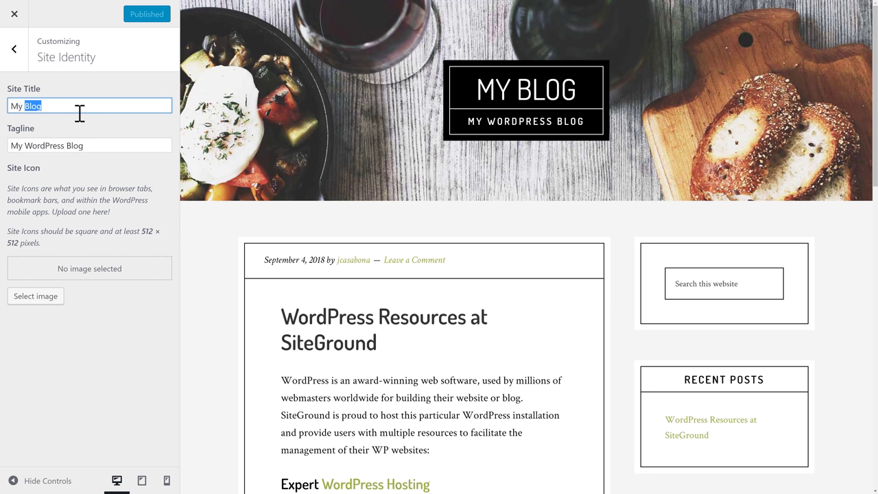
{"action": "left_click", "coordinate": [80, 106]}
{"action": "triple_click", "coordinate": [49, 108]}
{"action": "type", "text": "Cioffee by Joe"}
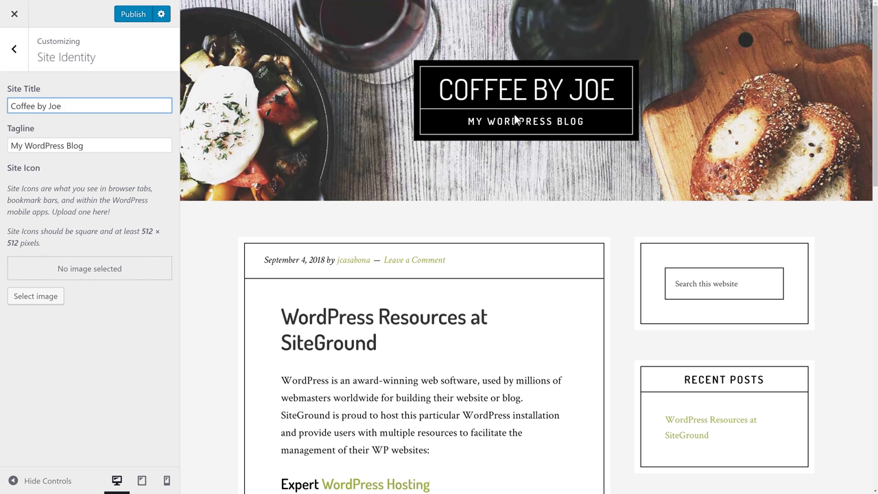
Set the site's tagline to "The #1 Source for Your Cup o' Joe" and leave the site identity settings
{"action": "left_click", "coordinate": [96, 149]}
{"action": "triple_click", "coordinate": [97, 149]}
{"action": "type", "text": "The #1 Source for Your Cup"}
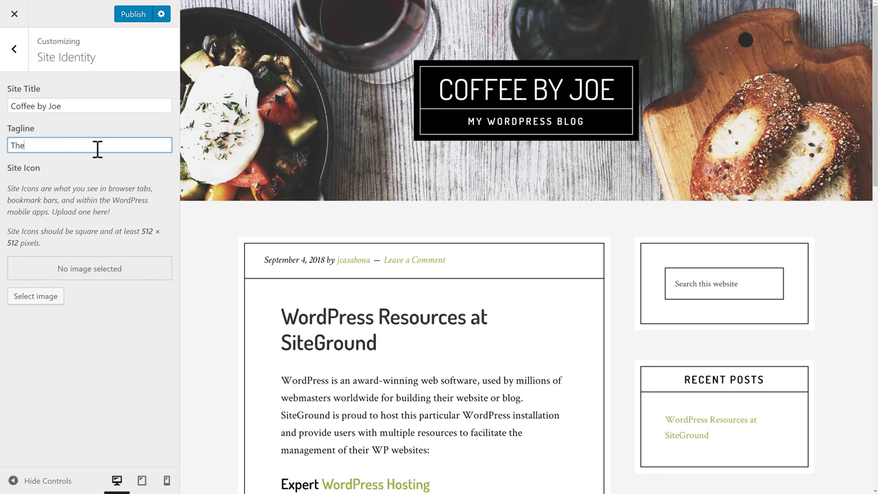
{"action": "type", "text": " o' Joe"}
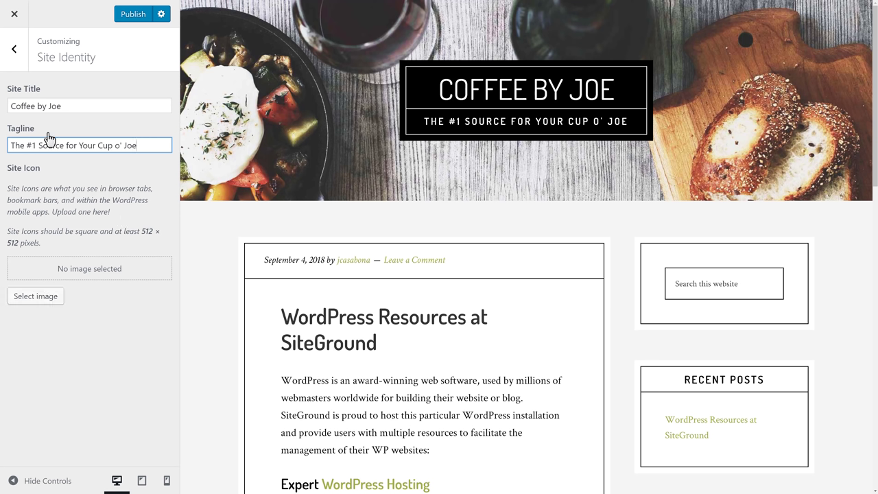
{"action": "left_click", "coordinate": [14, 59]}
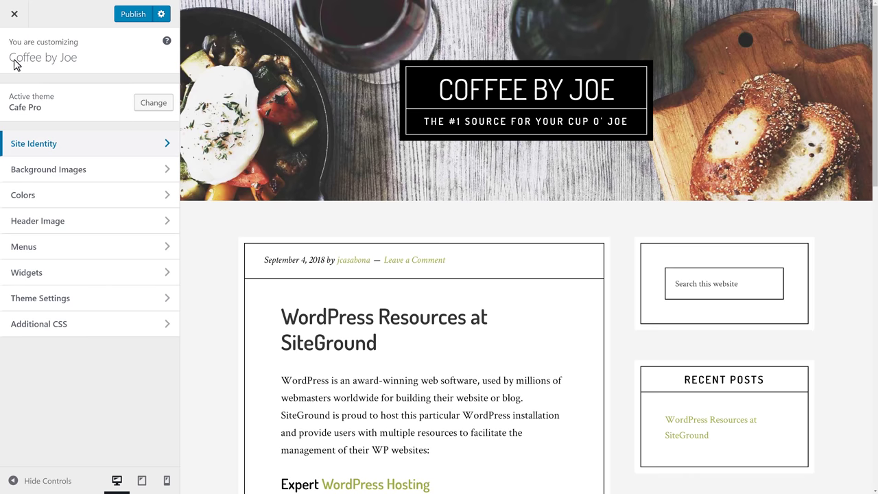
Open the background image settings and examine the default image dimensions and the images of the featured sections
{"action": "left_click", "coordinate": [86, 176]}
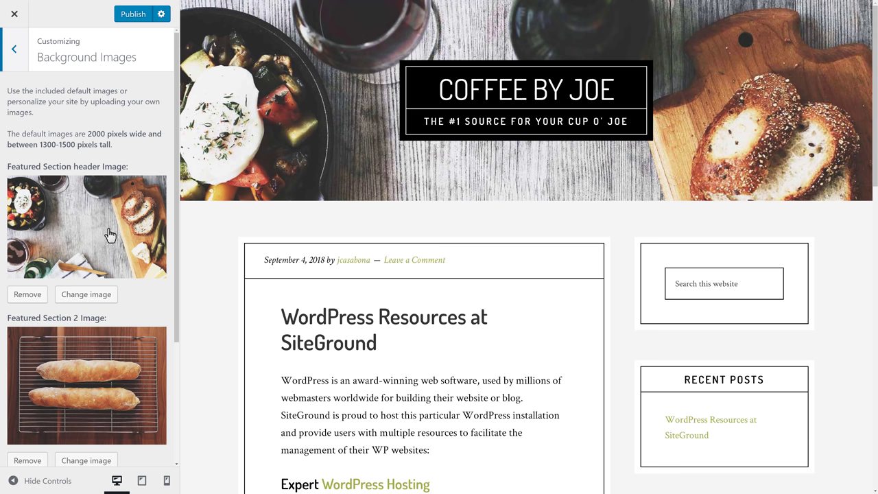
{"action": "scroll", "coordinate": [118, 236], "scroll_direction": "down", "scroll_amount": 5}
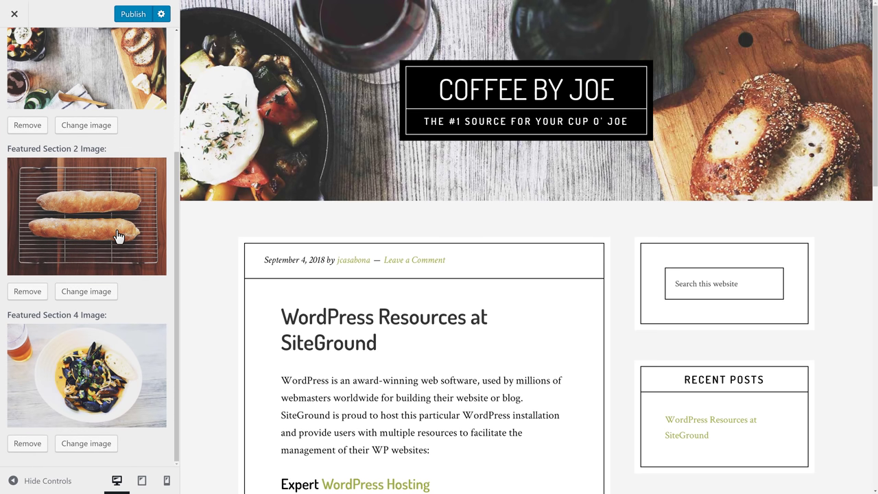
{"action": "scroll", "coordinate": [118, 236], "scroll_direction": "up", "scroll_amount": 5}
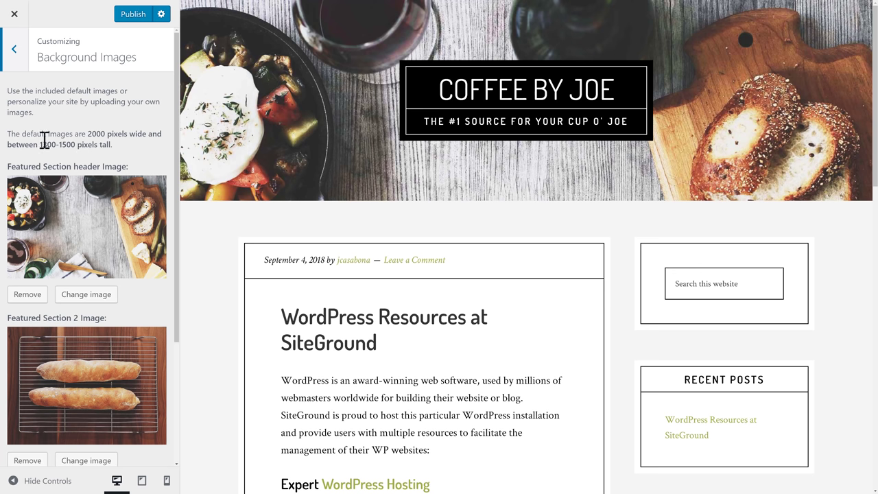
{"action": "left_click_drag", "start_coordinate": [16, 134], "coordinate": [130, 146]}
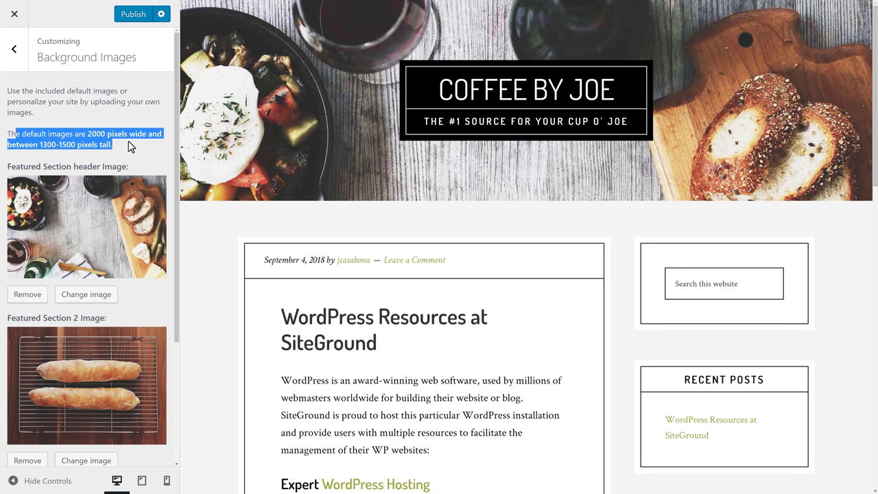
{"action": "left_click", "coordinate": [135, 145]}
{"action": "left_click", "coordinate": [77, 149]}
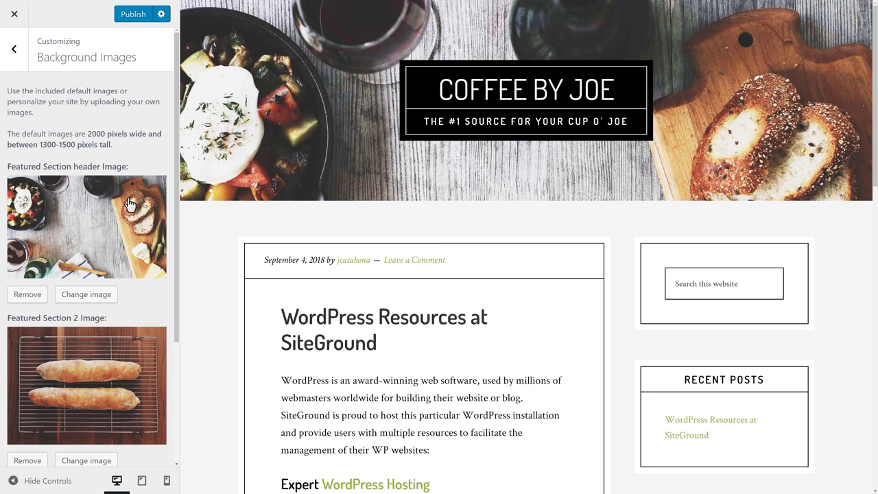
{"action": "scroll", "coordinate": [128, 273], "scroll_direction": "down", "scroll_amount": 3}
{"action": "scroll", "coordinate": [128, 274], "scroll_direction": "down", "scroll_amount": 2}
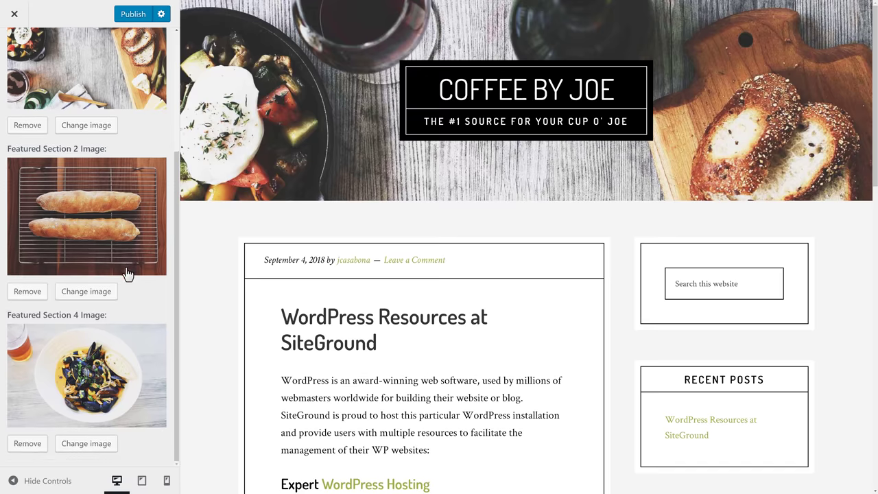
{"action": "scroll", "coordinate": [127, 274], "scroll_direction": "up", "scroll_amount": 5}
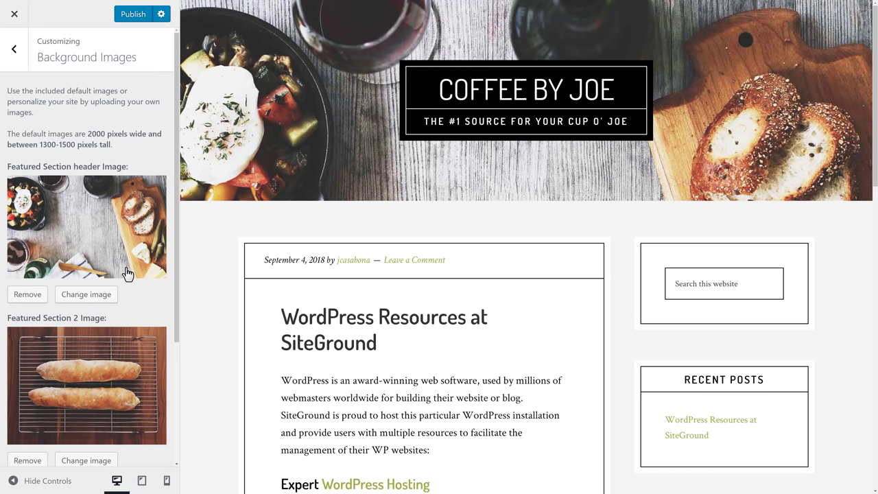
Remove the default background images of the featured section header, Featured Section 2 and Featured Section 4
{"action": "left_click", "coordinate": [27, 294]}
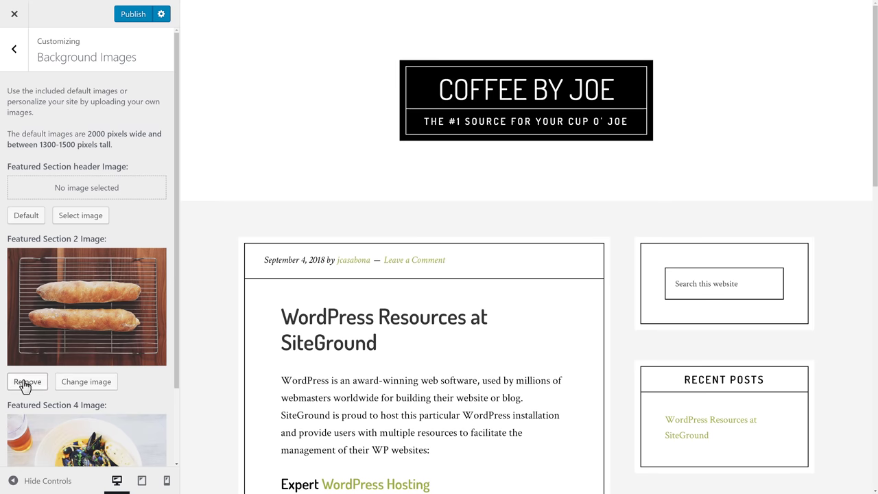
{"action": "left_click", "coordinate": [26, 382]}
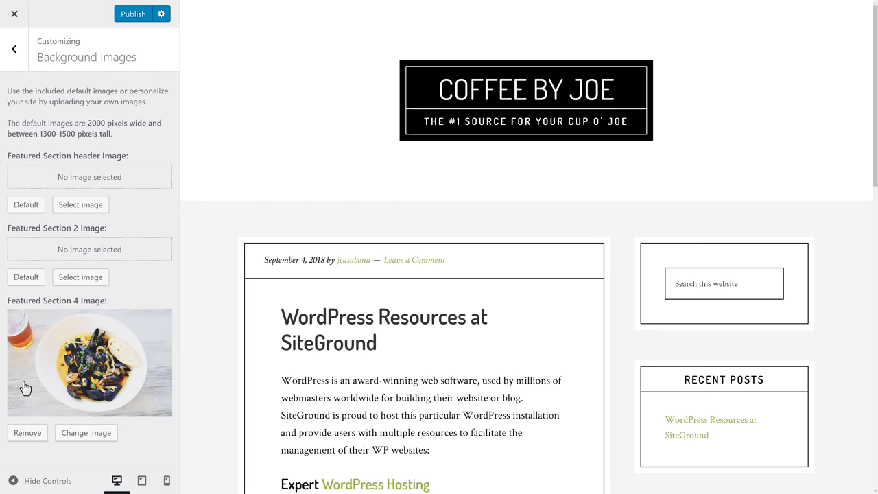
{"action": "left_click", "coordinate": [29, 433]}
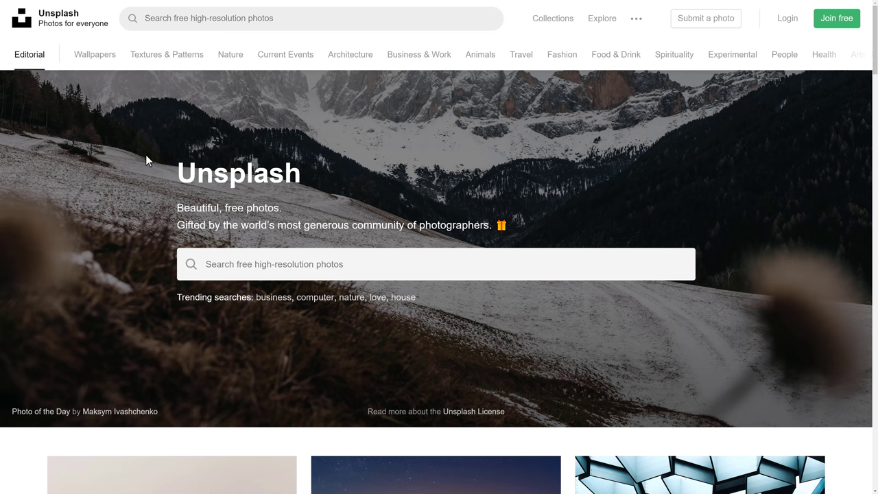
Switch to Unsplash, search for "coffee", and download the coffee bean lot photo to the desktop as a JPEG
{"action": "left_click", "coordinate": [253, 264]}
{"action": "type", "text": "coffee"}
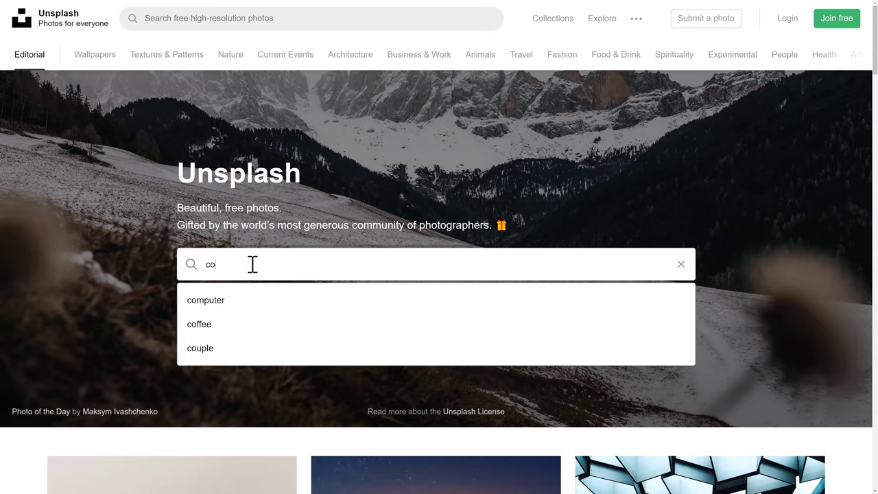
{"action": "key", "text": "Return"}
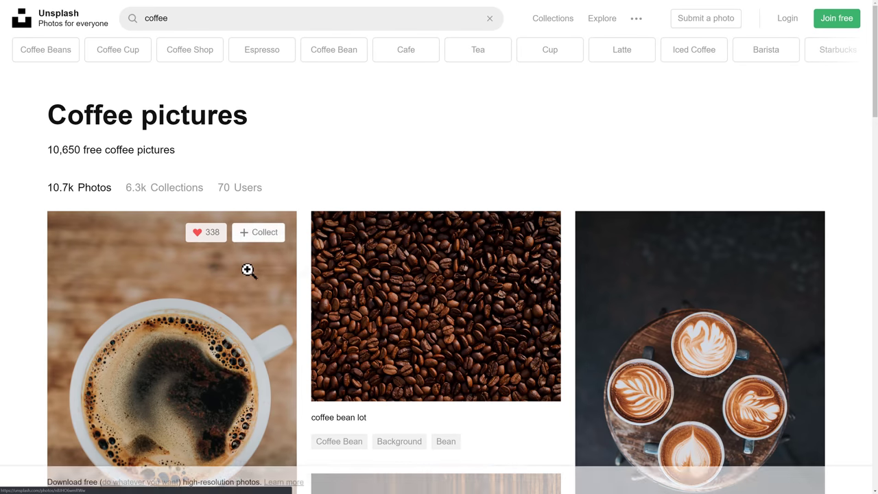
{"action": "scroll", "coordinate": [248, 270], "scroll_direction": "down", "scroll_amount": 4}
{"action": "scroll", "coordinate": [247, 271], "scroll_direction": "up", "scroll_amount": 2}
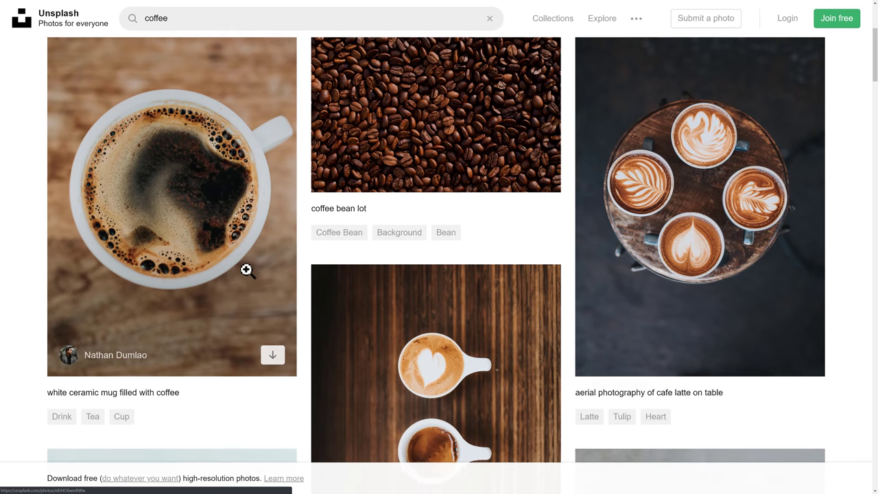
{"action": "scroll", "coordinate": [246, 270], "scroll_direction": "up", "scroll_amount": 2}
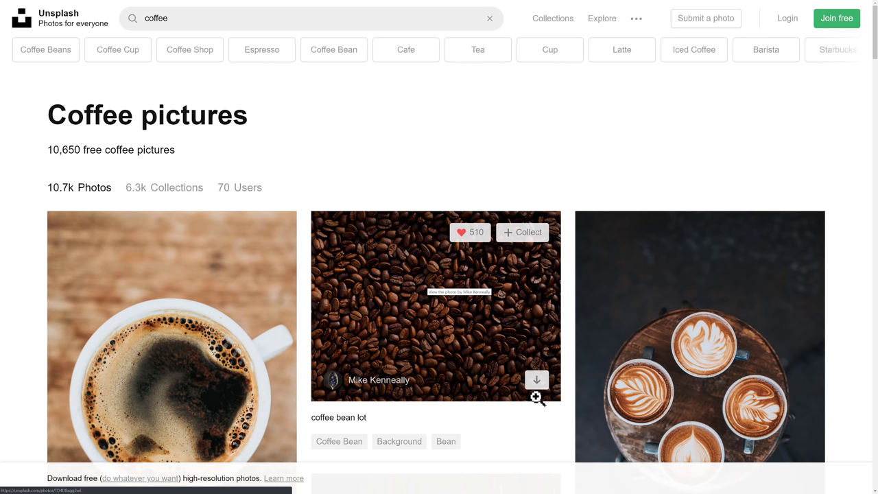
{"action": "left_click", "coordinate": [537, 381]}
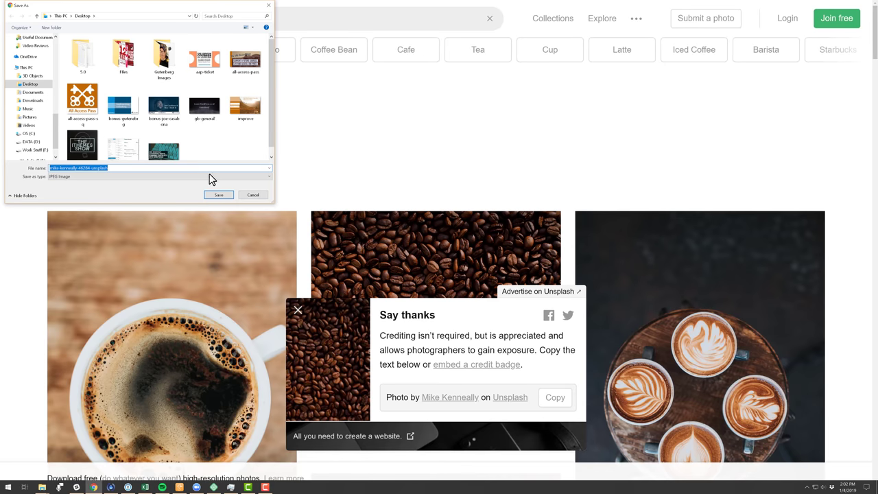
{"action": "left_click", "coordinate": [216, 199]}
Find the coffee and succulent plants photo in the coffee results and download it to the desktop as 0-2-cafe.jpg
{"action": "scroll", "coordinate": [551, 342], "scroll_direction": "down", "scroll_amount": 6}
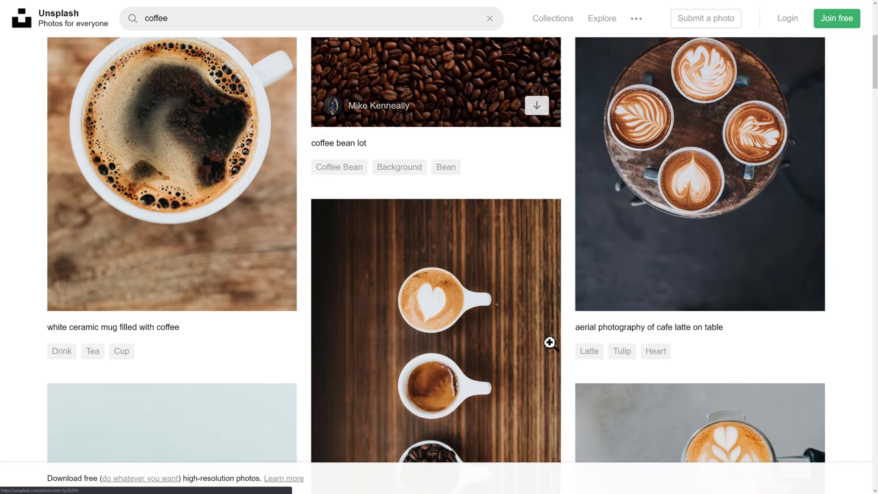
{"action": "scroll", "coordinate": [550, 342], "scroll_direction": "down", "scroll_amount": 7}
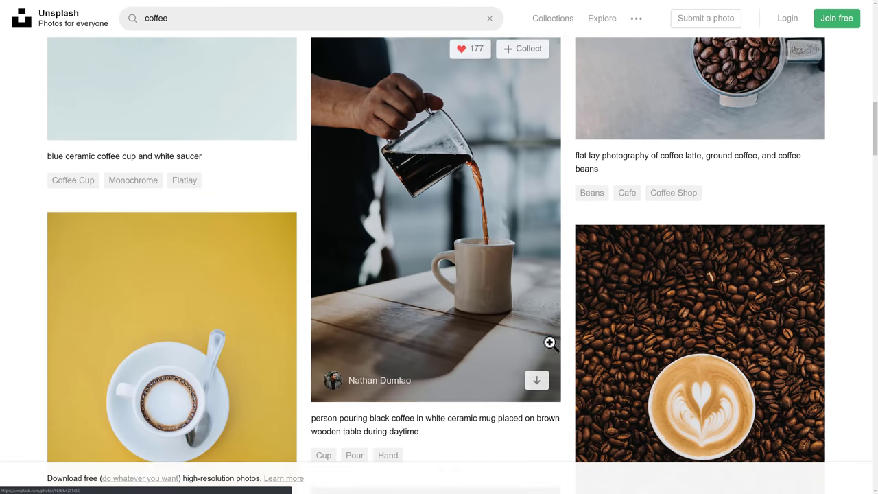
{"action": "scroll", "coordinate": [550, 342], "scroll_direction": "down", "scroll_amount": 3}
{"action": "scroll", "coordinate": [549, 342], "scroll_direction": "down", "scroll_amount": 4}
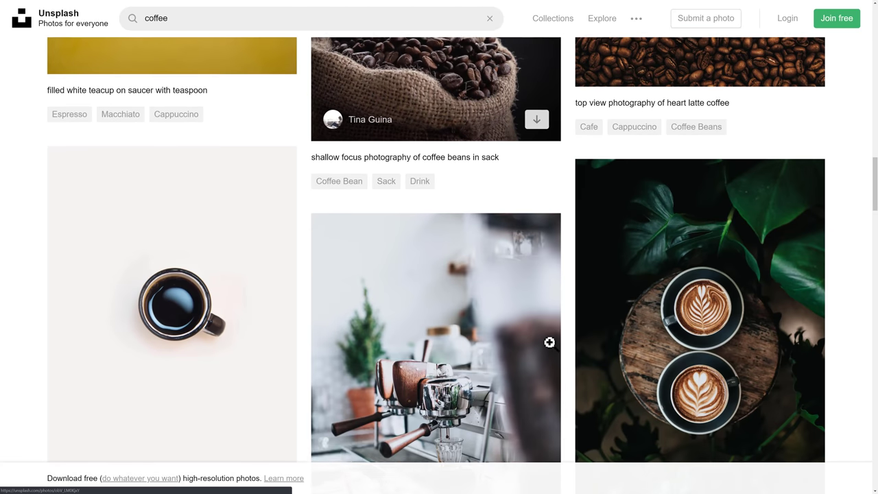
{"action": "scroll", "coordinate": [549, 342], "scroll_direction": "down", "scroll_amount": 3}
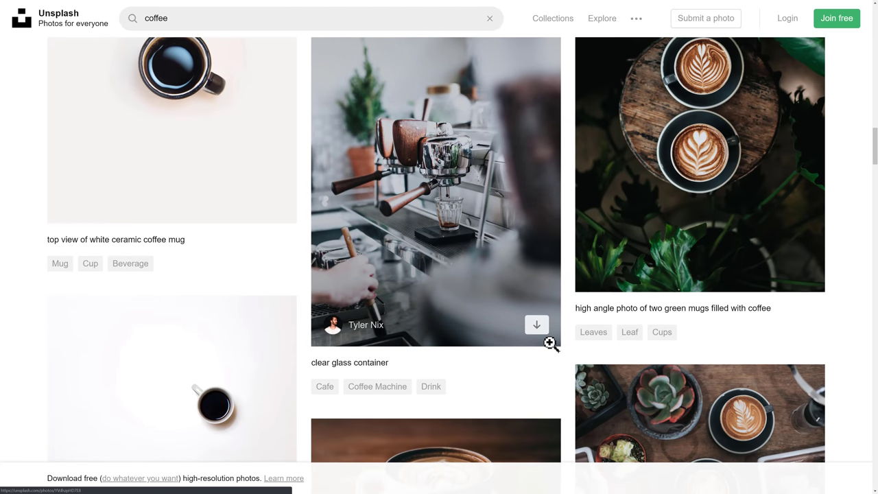
{"action": "scroll", "coordinate": [549, 342], "scroll_direction": "down", "scroll_amount": 2}
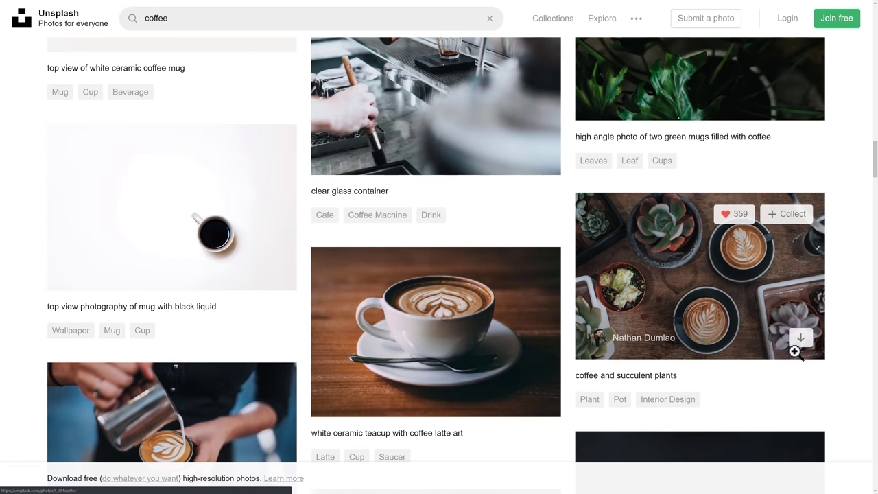
{"action": "left_click", "coordinate": [801, 339]}
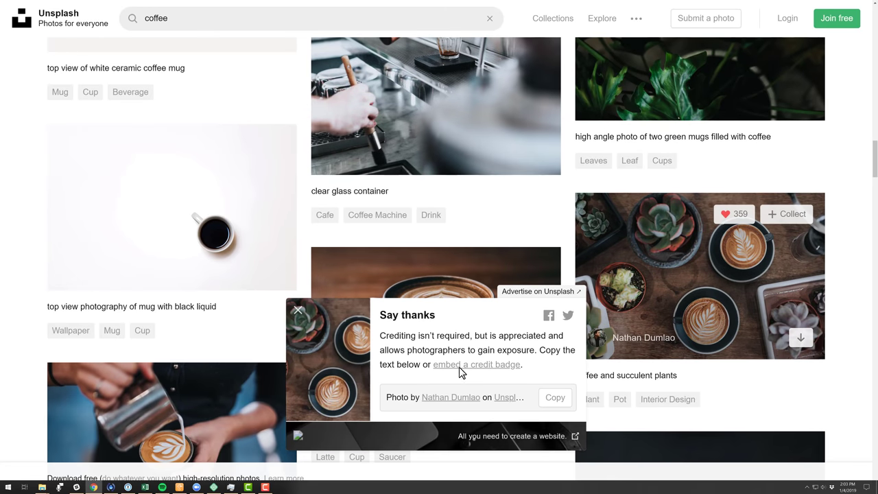
Download the close-up photo of a clear drinking glass being filled at a dispenser to the desktop as 0-3-cafe
{"action": "scroll", "coordinate": [321, 281], "scroll_direction": "down", "scroll_amount": 15}
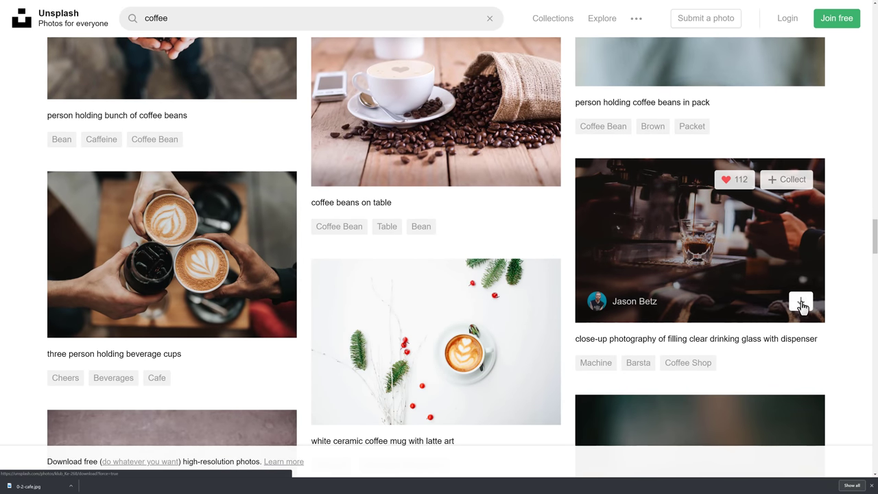
{"action": "left_click", "coordinate": [801, 303]}
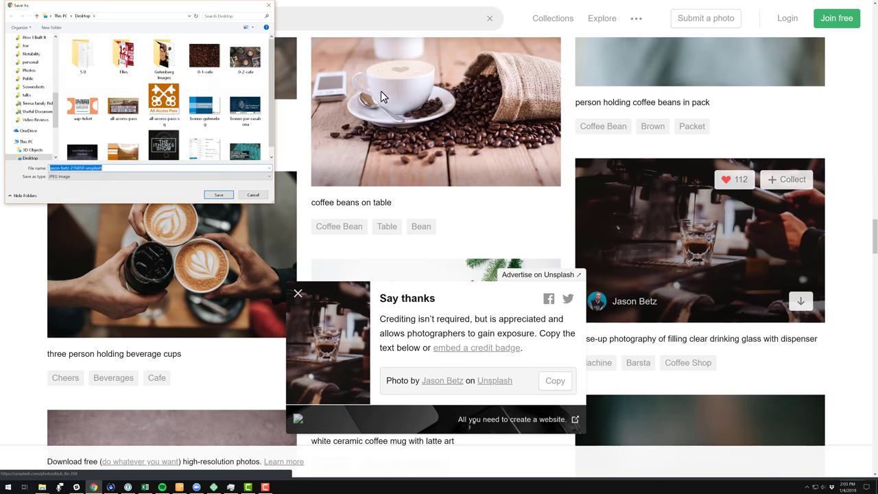
{"action": "key", "text": "Return"}
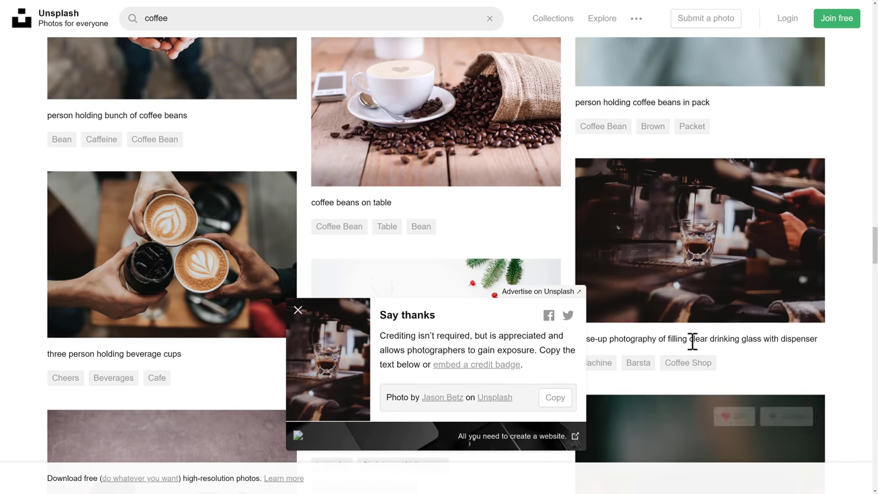
{"action": "left_click", "coordinate": [297, 313]}
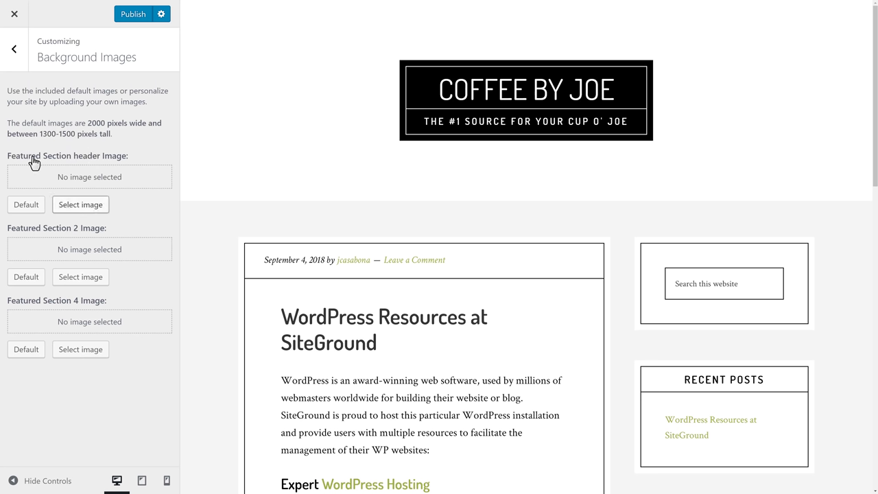
{"action": "left_click", "coordinate": [58, 236]}
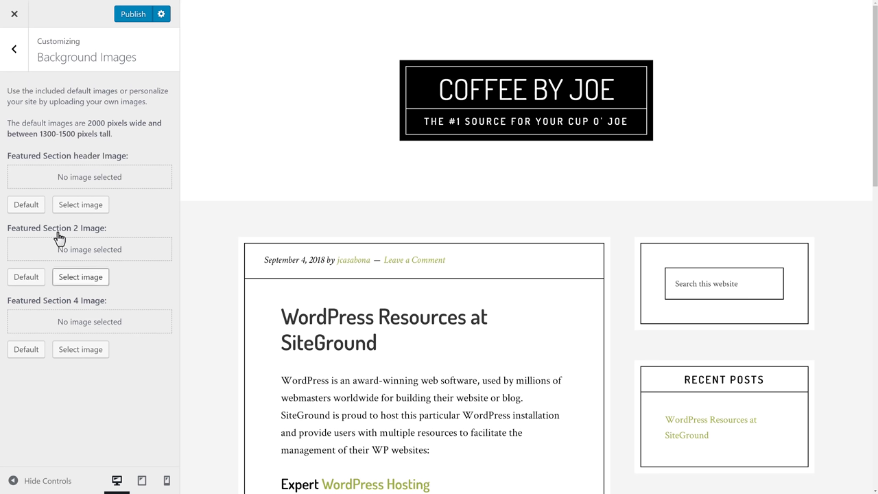
{"action": "left_click", "coordinate": [31, 308]}
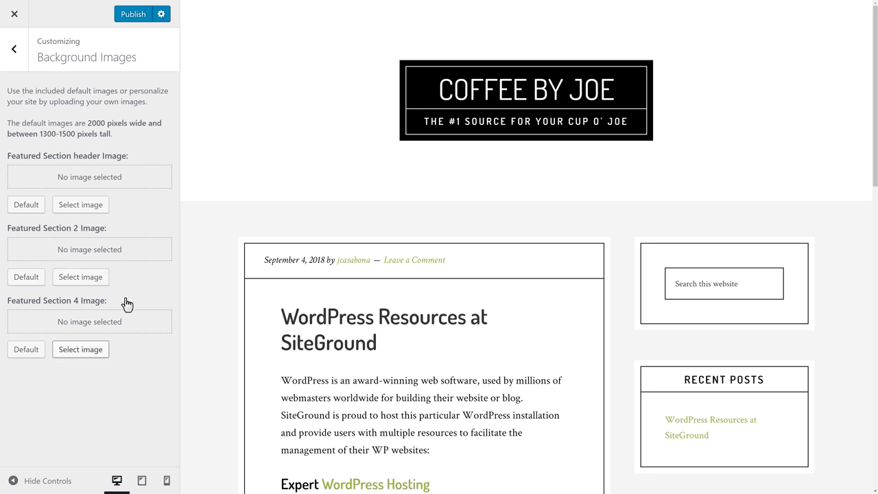
{"action": "left_click", "coordinate": [128, 233]}
Upload 0-1-cafe, 0-2-cafe and 0-3-cafe from the desktop to the media library through the Featured Section header image selection
{"action": "left_click", "coordinate": [85, 206]}
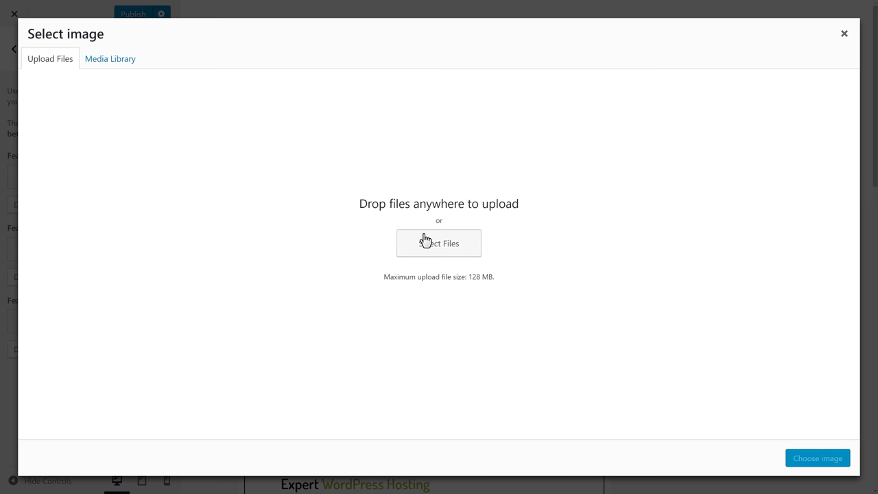
{"action": "left_click", "coordinate": [447, 247]}
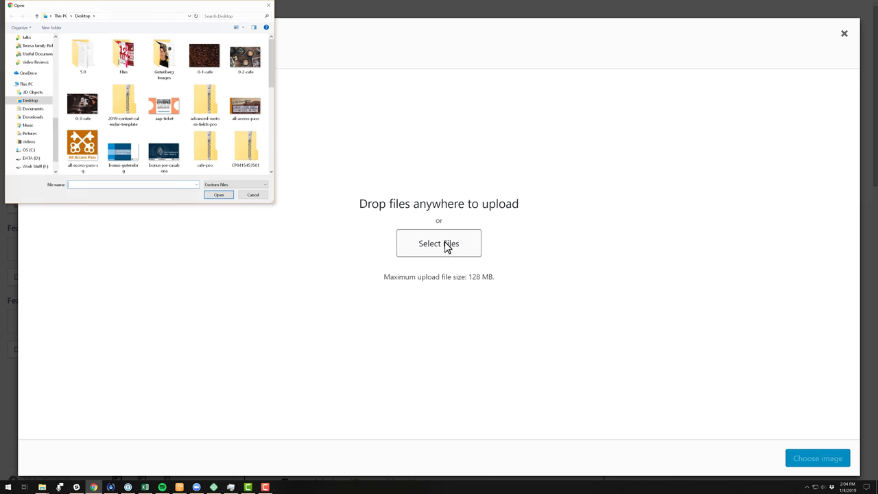
{"action": "left_click", "coordinate": [207, 72]}
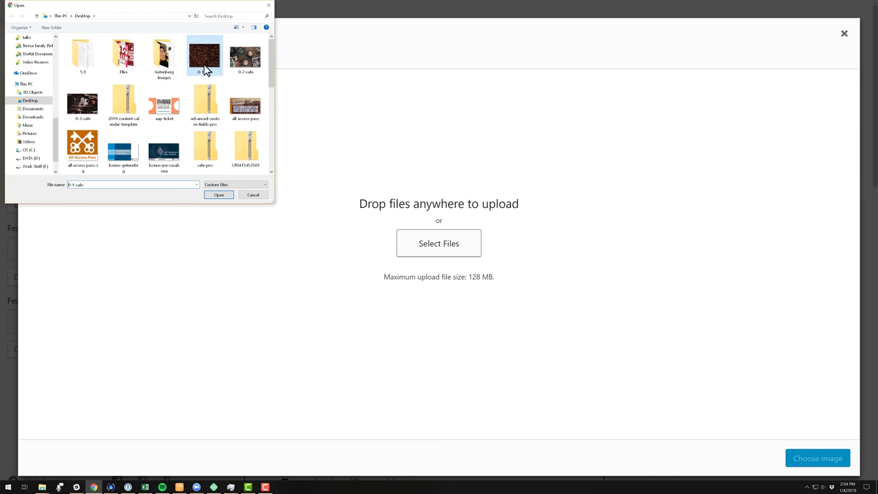
{"action": "left_click", "coordinate": [255, 67], "text": "ctrl"}
{"action": "left_click", "coordinate": [94, 110], "text": "ctrl"}
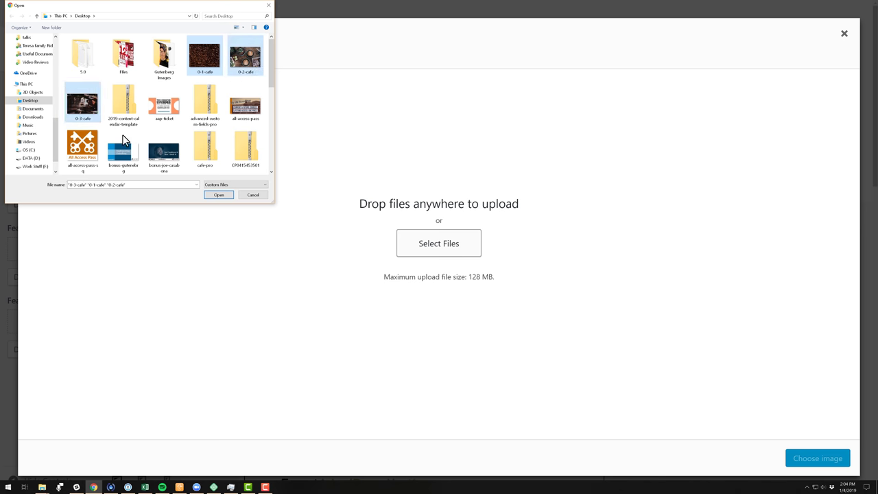
{"action": "left_click", "coordinate": [219, 196]}
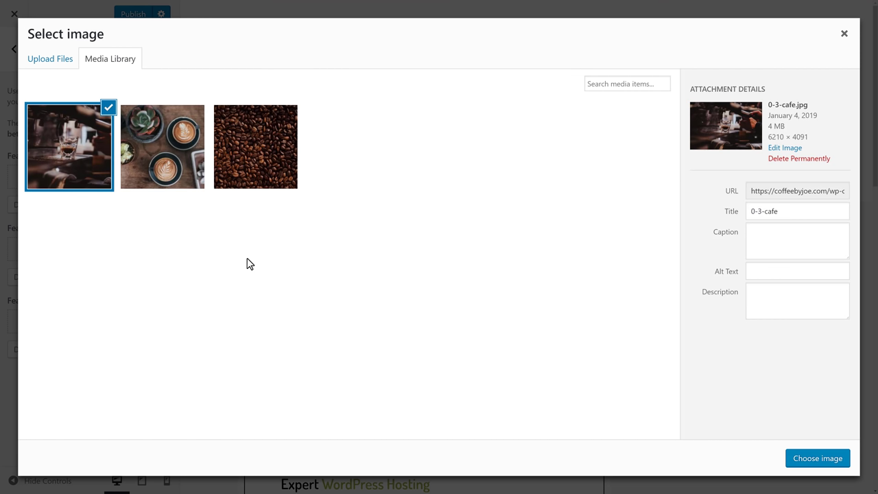
Set 0-2-cafe.jpg as the Featured Section header image and 0-1-cafe.jpg as the Featured Section 2 image
{"action": "left_click", "coordinate": [181, 155]}
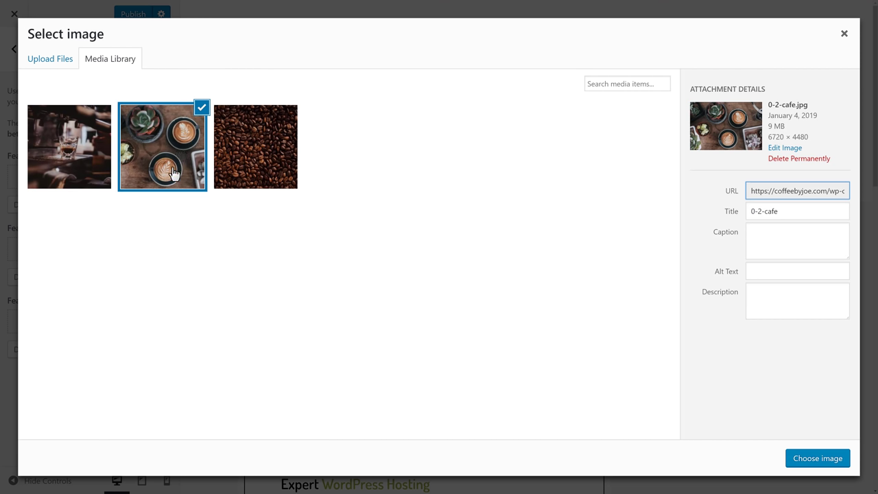
{"action": "left_click", "coordinate": [807, 461]}
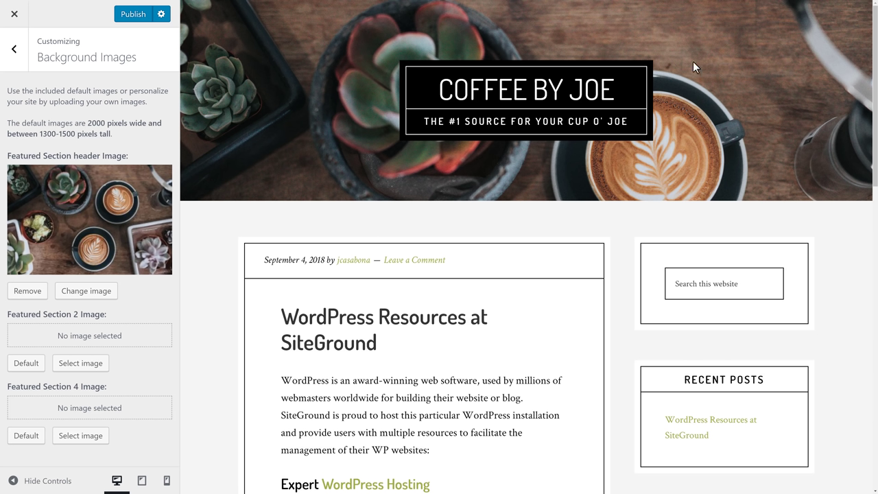
{"action": "left_click", "coordinate": [86, 362]}
{"action": "left_click", "coordinate": [272, 159]}
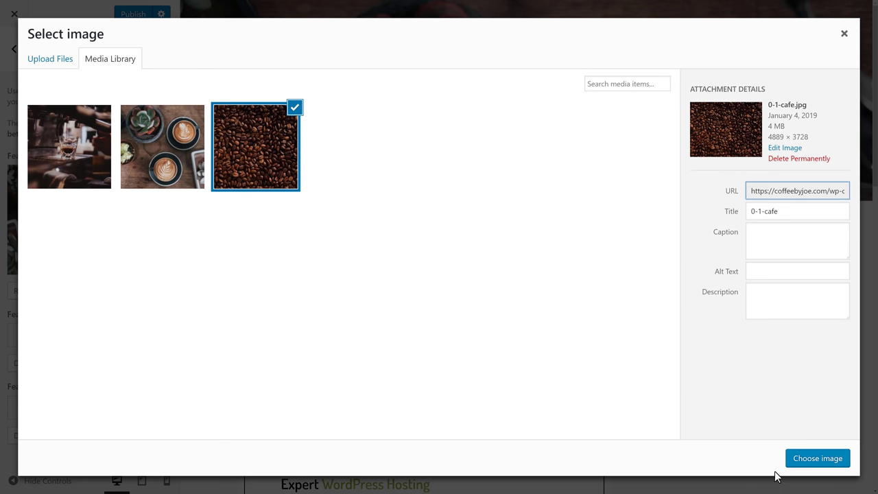
{"action": "left_click", "coordinate": [807, 459]}
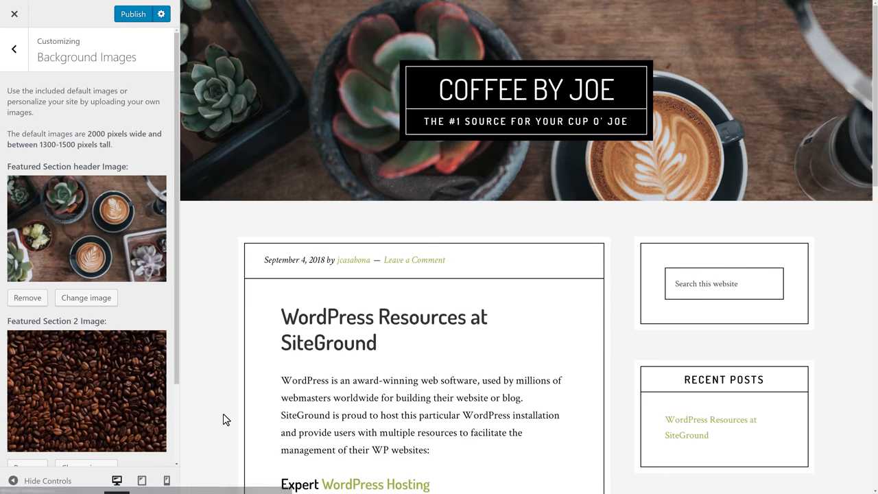
Set 0-3-cafe.jpg as the Featured Section 4 image, review the chosen images and leave the background image settings
{"action": "scroll", "coordinate": [81, 426], "scroll_direction": "down", "scroll_amount": 2}
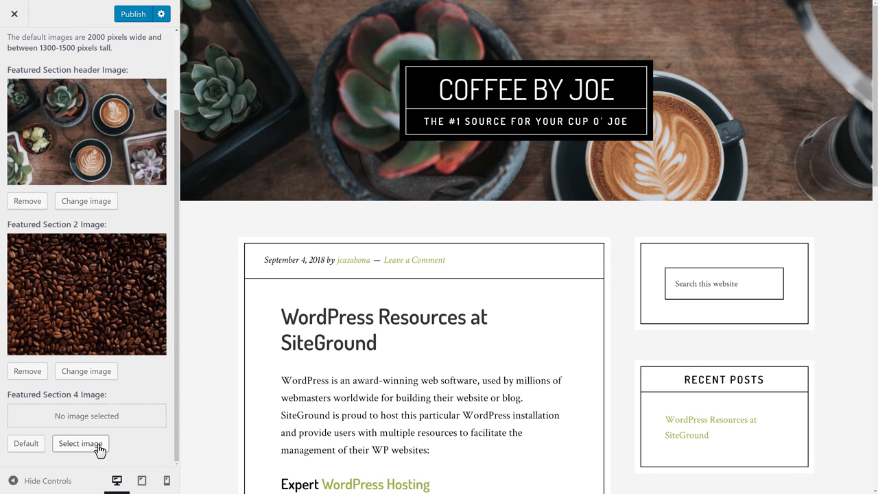
{"action": "left_click", "coordinate": [69, 445]}
{"action": "left_click", "coordinate": [86, 159]}
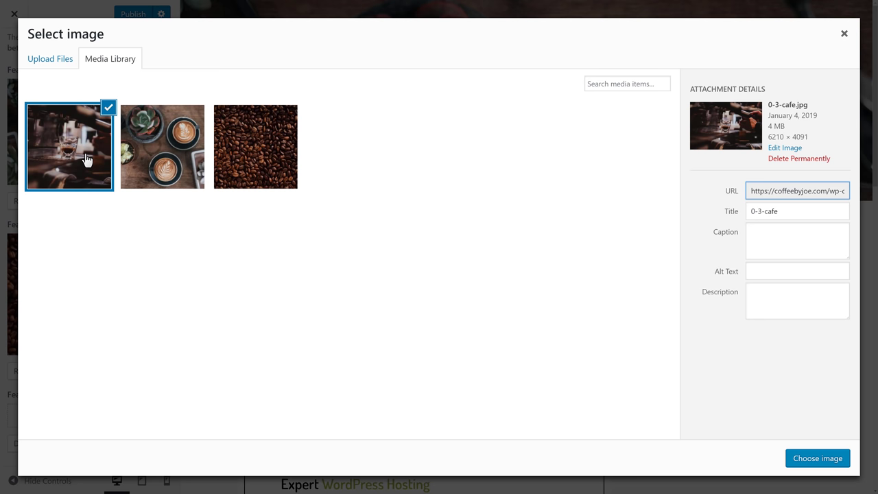
{"action": "left_click", "coordinate": [822, 458]}
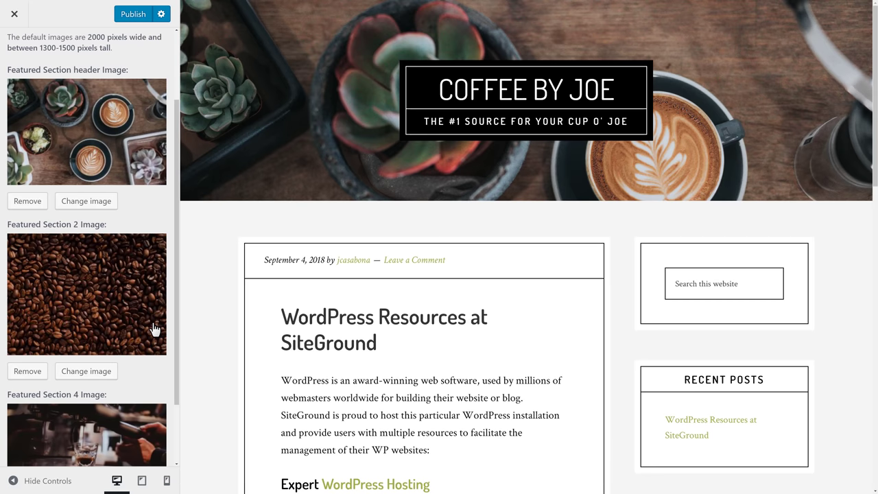
{"action": "scroll", "coordinate": [153, 327], "scroll_direction": "up", "scroll_amount": 3}
{"action": "scroll", "coordinate": [154, 330], "scroll_direction": "down", "scroll_amount": 5}
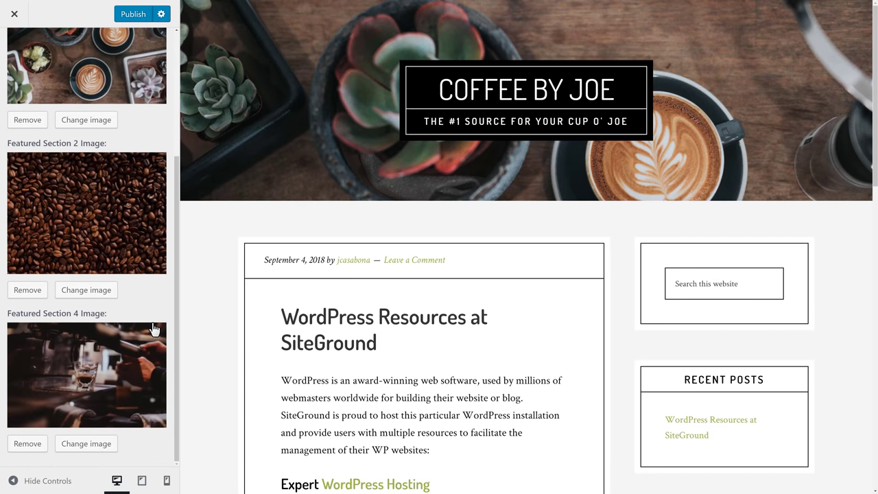
{"action": "scroll", "coordinate": [154, 330], "scroll_direction": "up", "scroll_amount": 2}
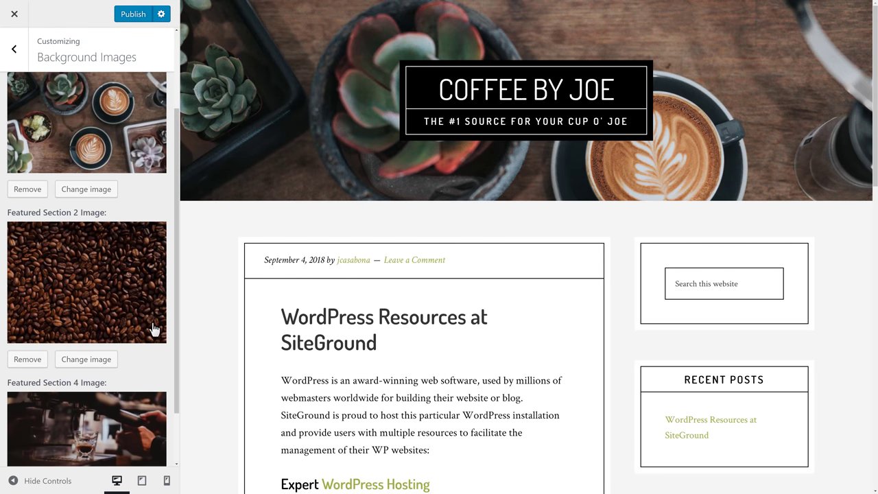
{"action": "scroll", "coordinate": [153, 330], "scroll_direction": "up", "scroll_amount": 3}
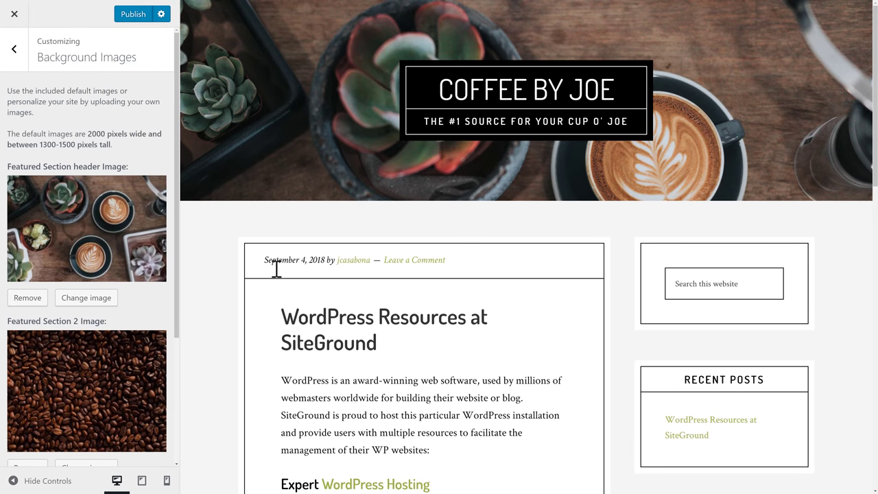
{"action": "left_click", "coordinate": [20, 61]}
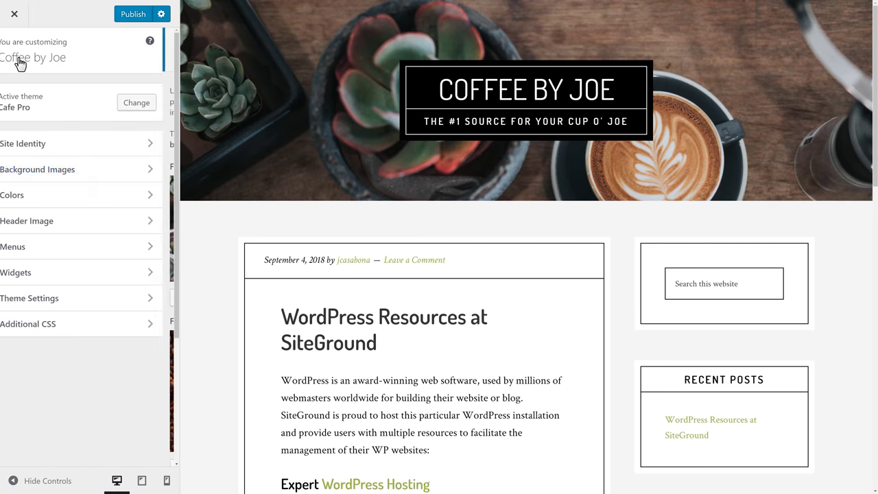
Set the theme's accent color to the reddish brown #82321a and leave the color settings
{"action": "left_click", "coordinate": [94, 200]}
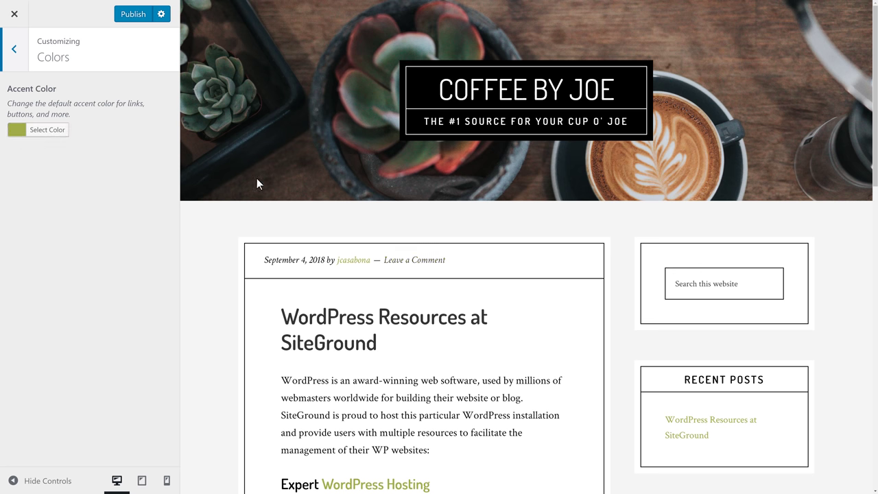
{"action": "left_click", "coordinate": [50, 133]}
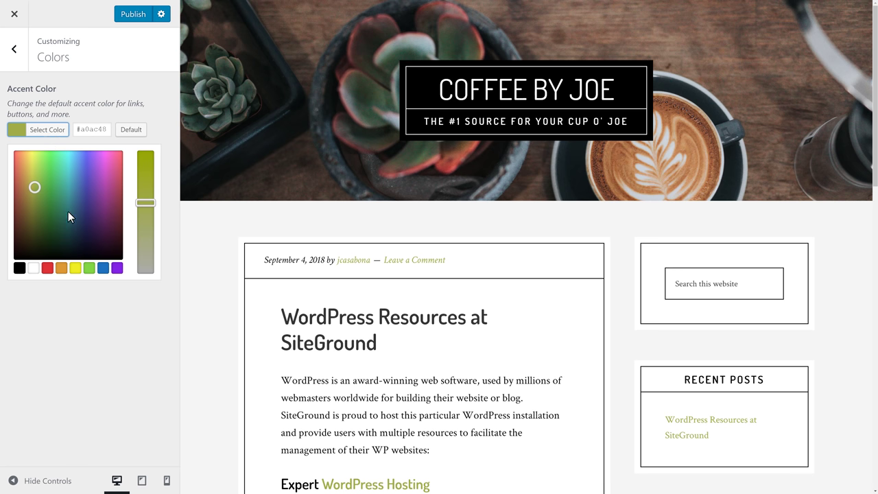
{"action": "left_click", "coordinate": [61, 268]}
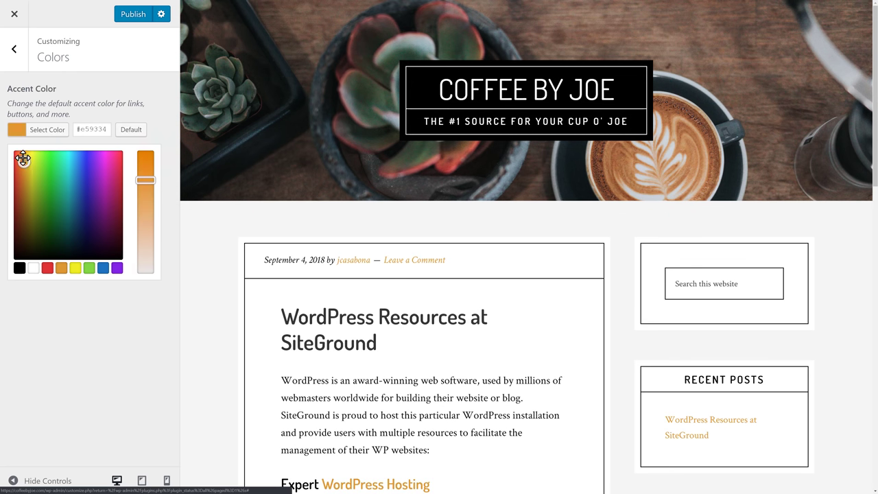
{"action": "left_click", "coordinate": [21, 158]}
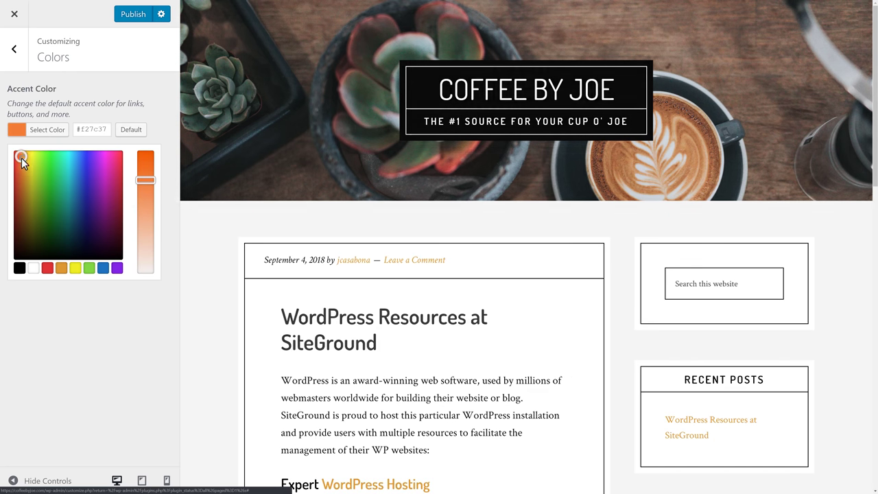
{"action": "left_click_drag", "start_coordinate": [21, 157], "coordinate": [18, 202]}
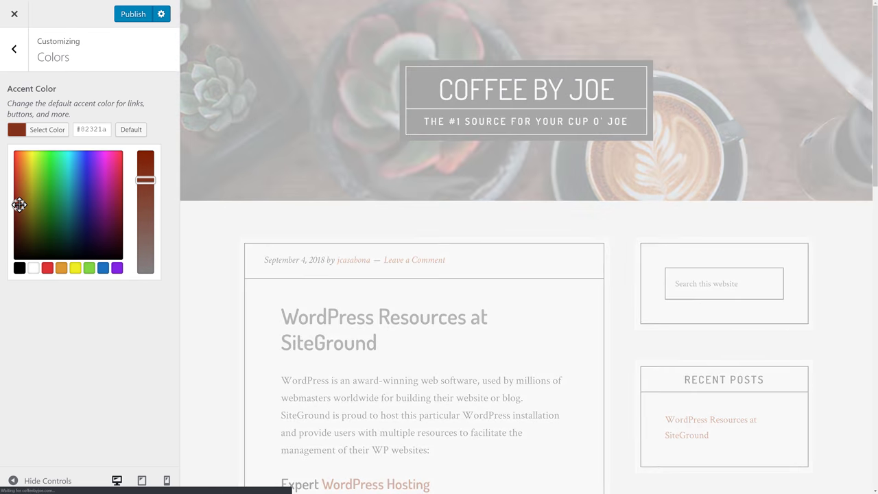
{"action": "left_click", "coordinate": [133, 309]}
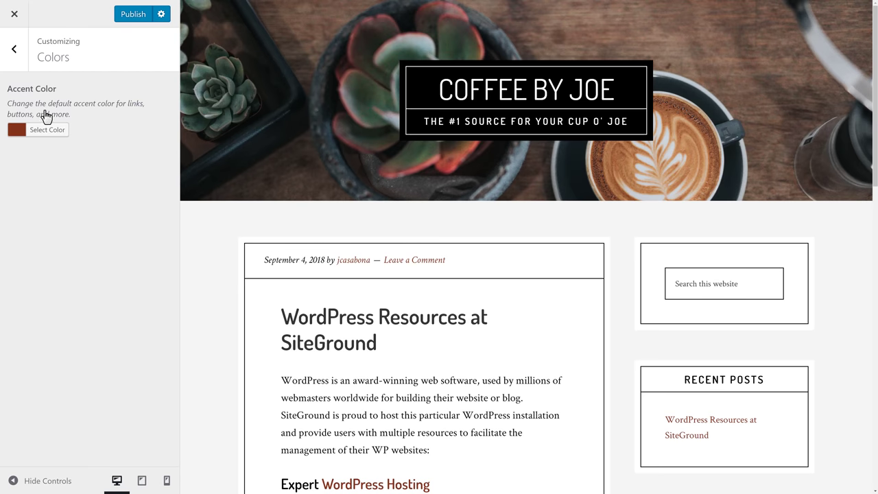
{"action": "left_click", "coordinate": [15, 49]}
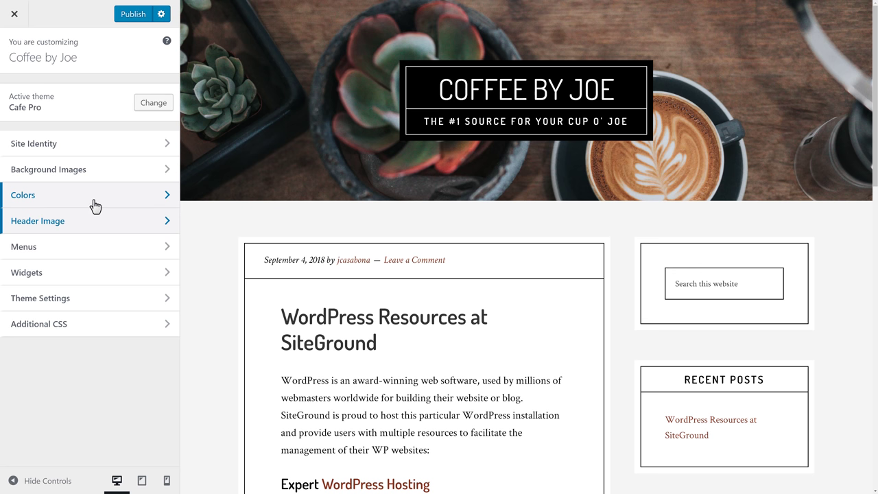
Review the header image settings and the theme's menu locations, checking the preview's header and footer for where menus would appear
{"action": "left_click", "coordinate": [93, 224]}
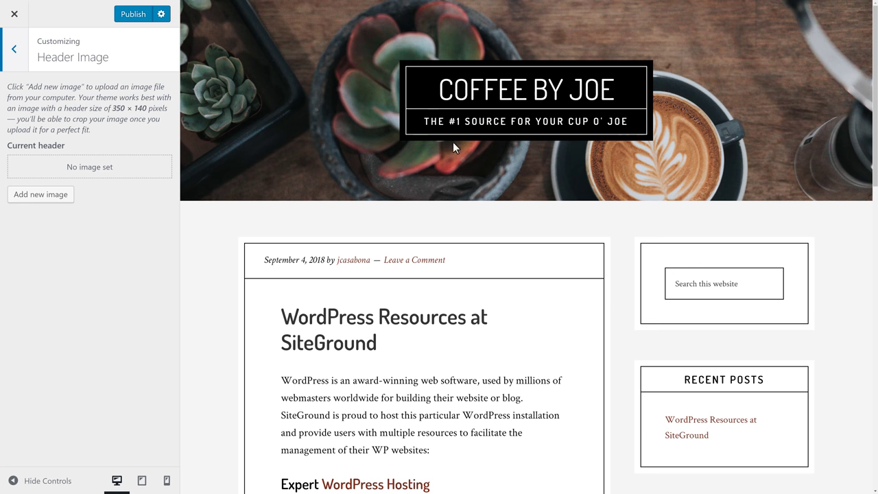
{"action": "left_click", "coordinate": [16, 59]}
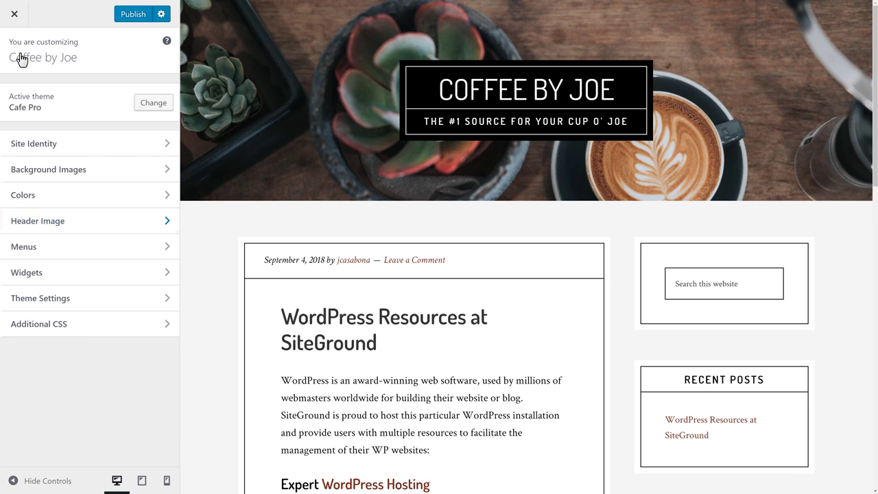
{"action": "left_click", "coordinate": [60, 257]}
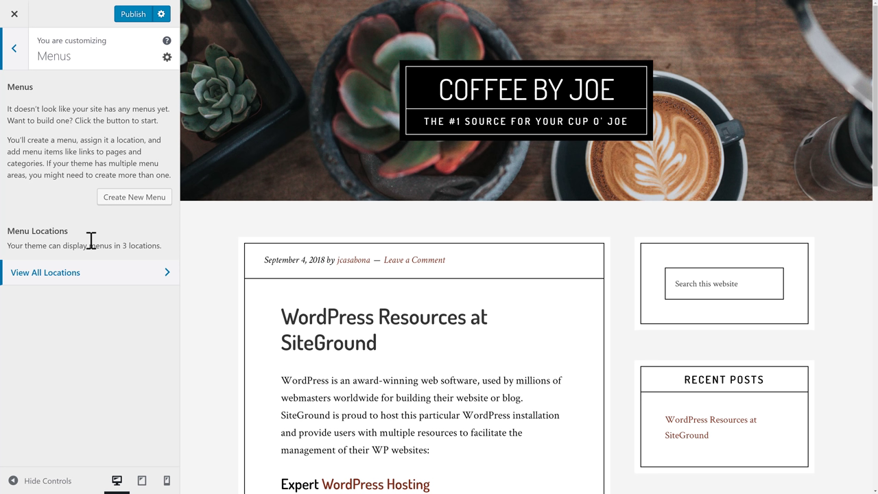
{"action": "left_click_drag", "start_coordinate": [23, 245], "coordinate": [139, 247]}
{"action": "left_click", "coordinate": [140, 248]}
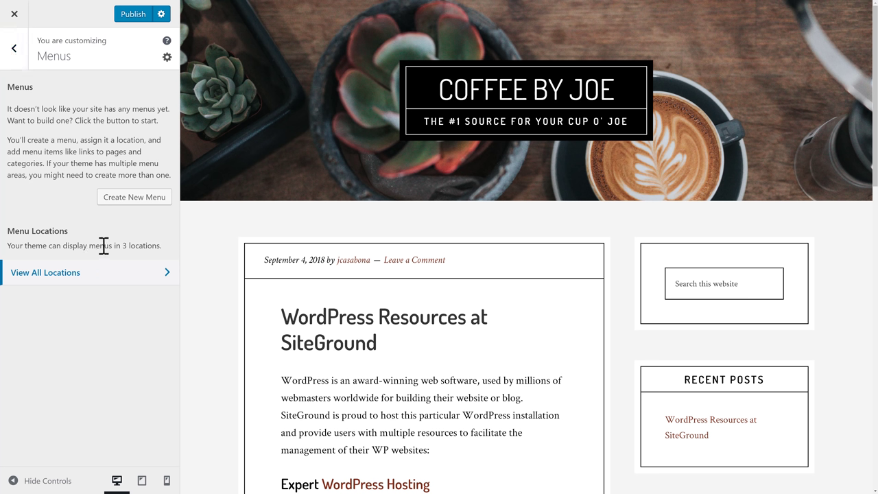
{"action": "left_click", "coordinate": [74, 275]}
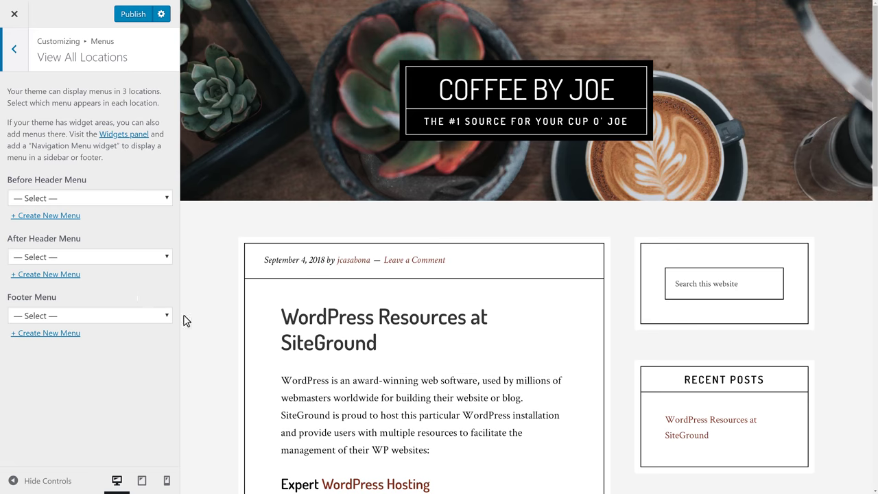
{"action": "scroll", "coordinate": [293, 337], "scroll_direction": "down", "scroll_amount": 5}
{"action": "scroll", "coordinate": [293, 342], "scroll_direction": "down", "scroll_amount": 6}
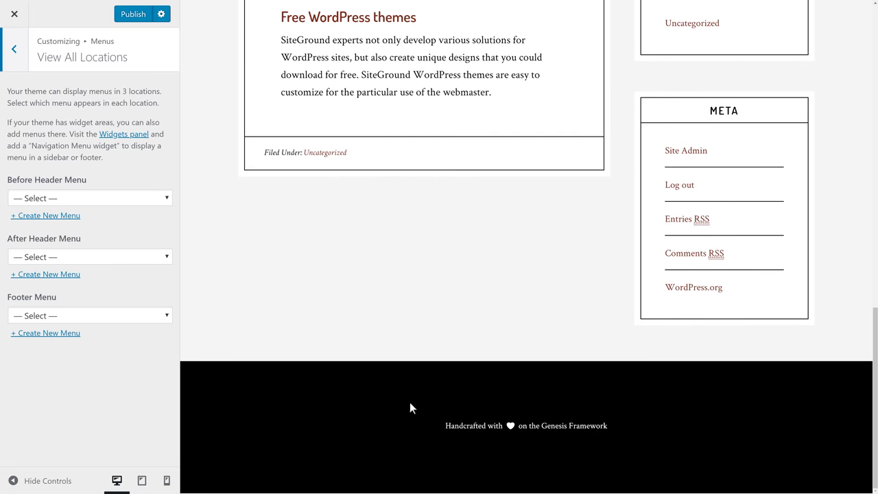
{"action": "scroll", "coordinate": [320, 363], "scroll_direction": "up", "scroll_amount": 12}
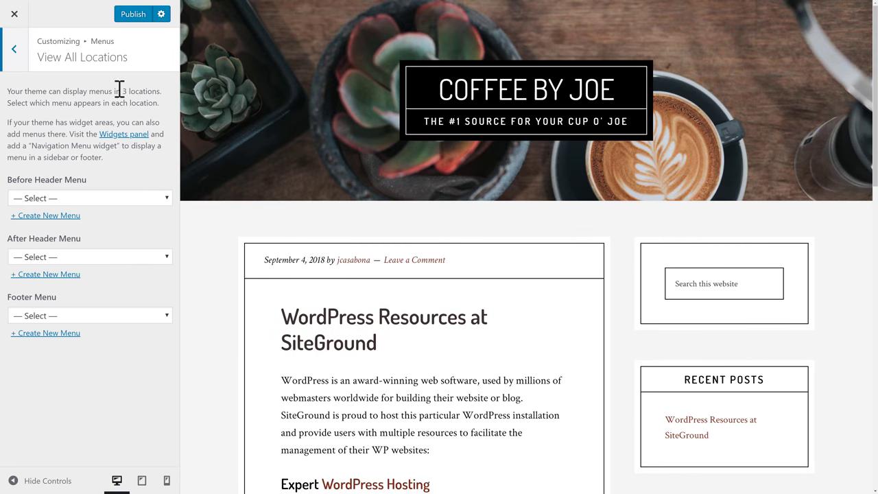
{"action": "left_click", "coordinate": [14, 49]}
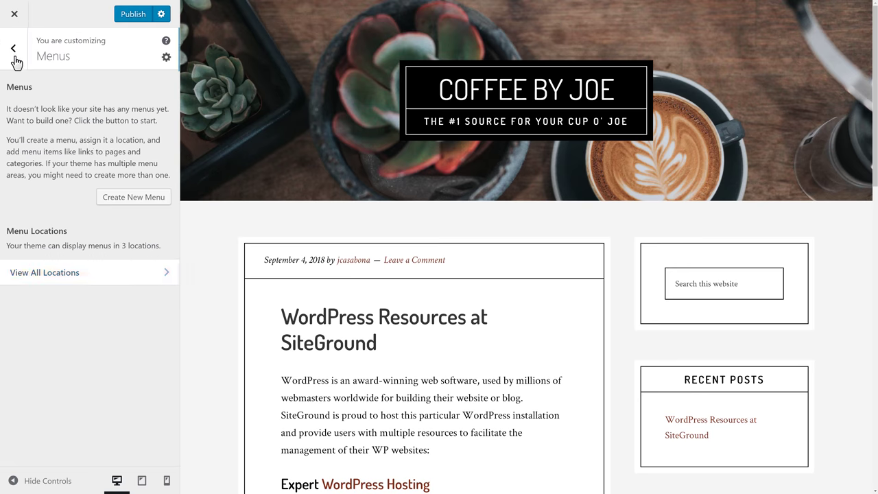
Create a new menu named Main and assign it to the Before Header Menu location
{"action": "left_click", "coordinate": [140, 199]}
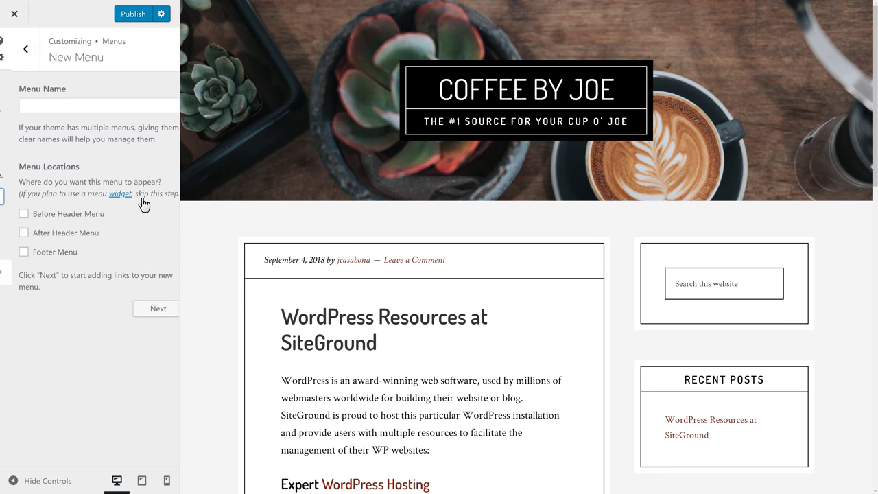
{"action": "left_click", "coordinate": [95, 107]}
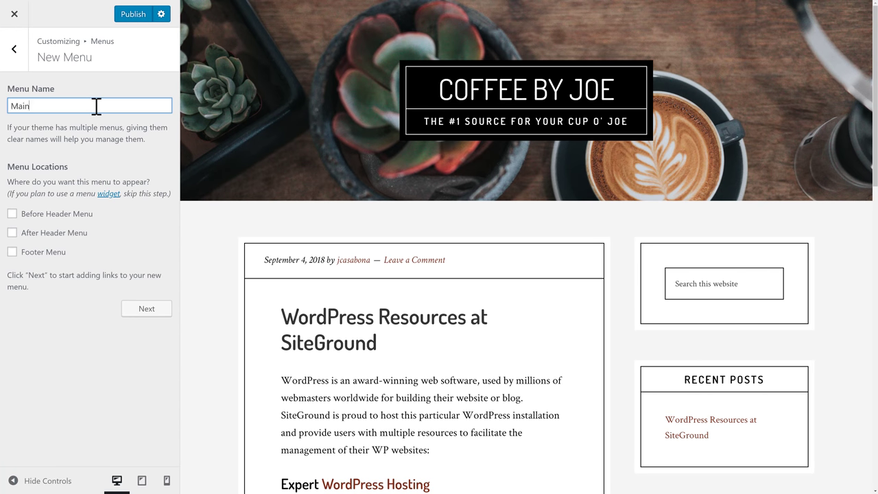
{"action": "left_click", "coordinate": [62, 220]}
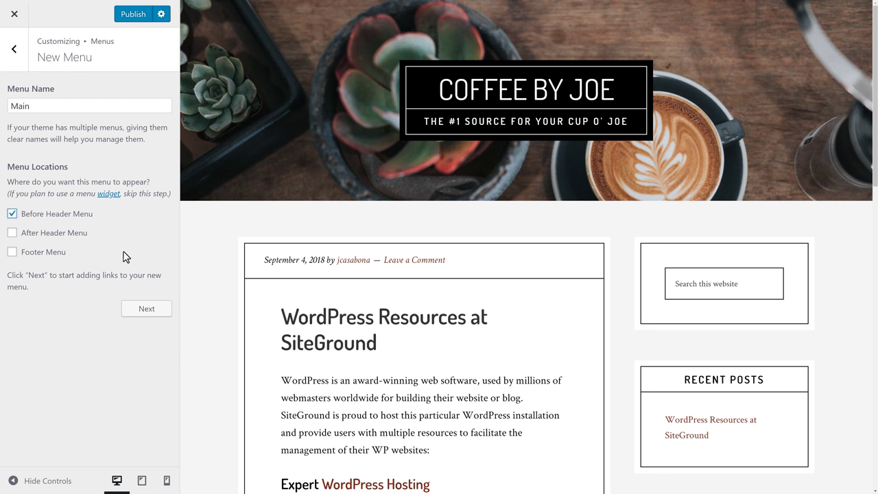
{"action": "left_click", "coordinate": [144, 315]}
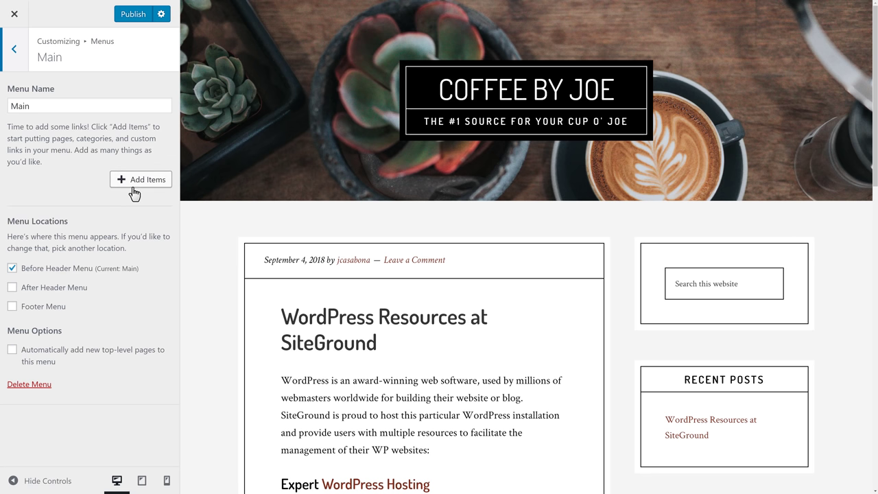
Add the Home custom link and a newly created About page to the Main menu
{"action": "left_click", "coordinate": [148, 185]}
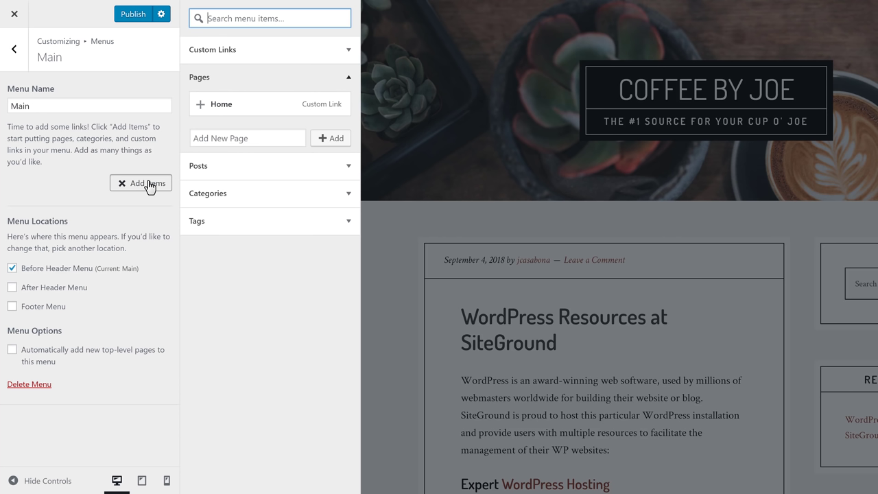
{"action": "left_click", "coordinate": [253, 112]}
{"action": "left_click", "coordinate": [252, 107]}
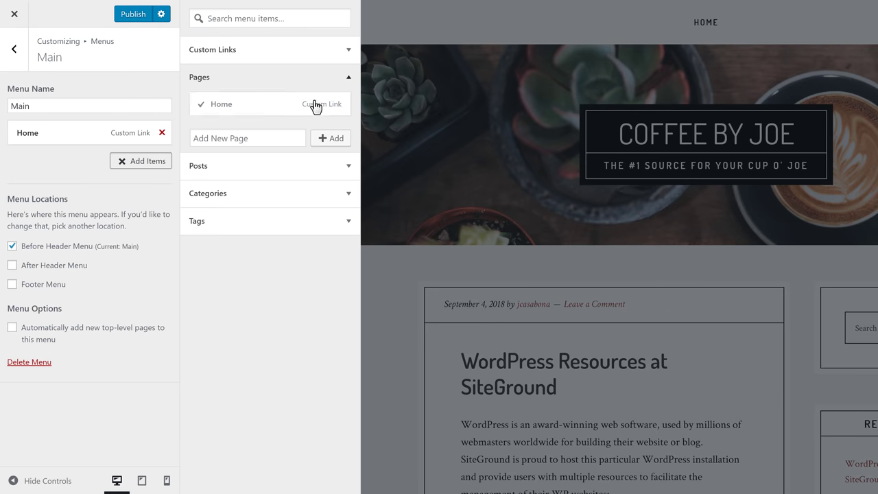
{"action": "left_click", "coordinate": [248, 141]}
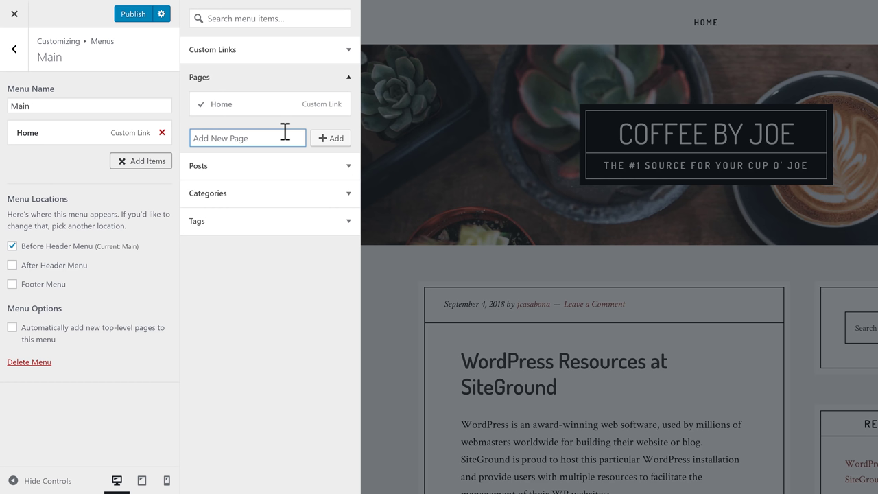
{"action": "type", "text": "About"}
{"action": "left_click", "coordinate": [322, 140]}
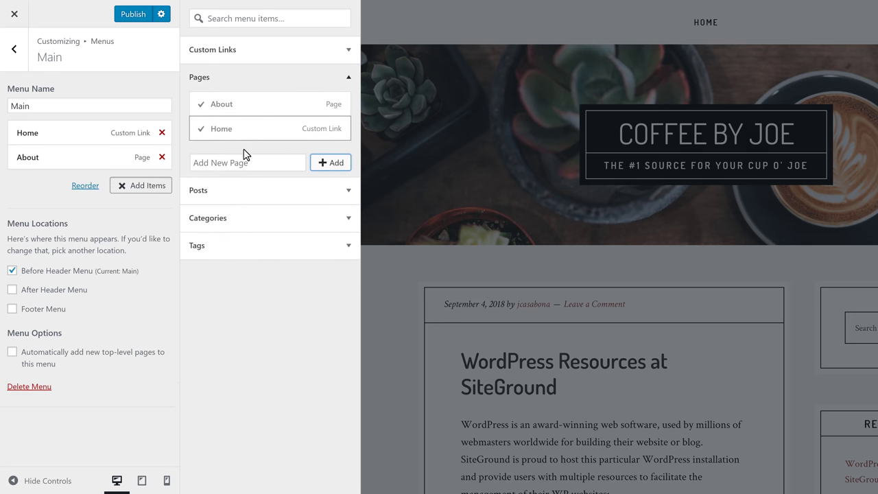
Create new Blog and Contact pages in the Main menu and finish adding items
{"action": "left_click", "coordinate": [244, 162]}
{"action": "type", "text": "B"}
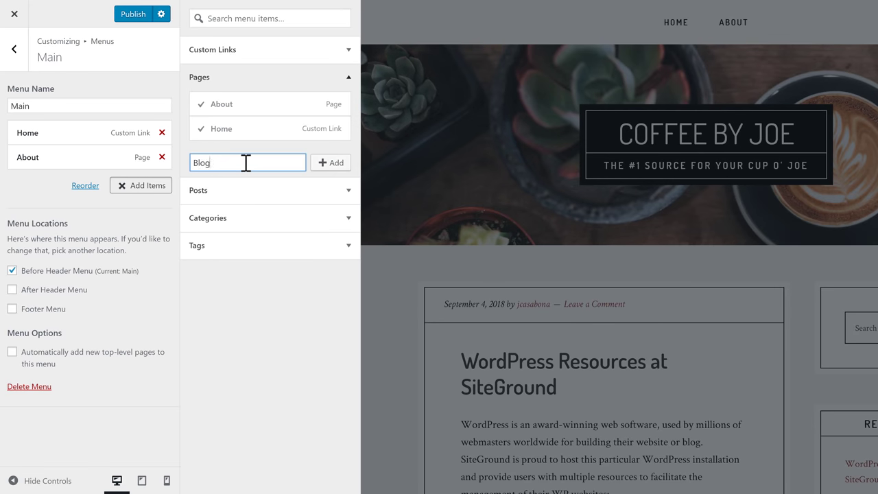
{"action": "type", "text": "log"}
{"action": "left_click", "coordinate": [334, 165]}
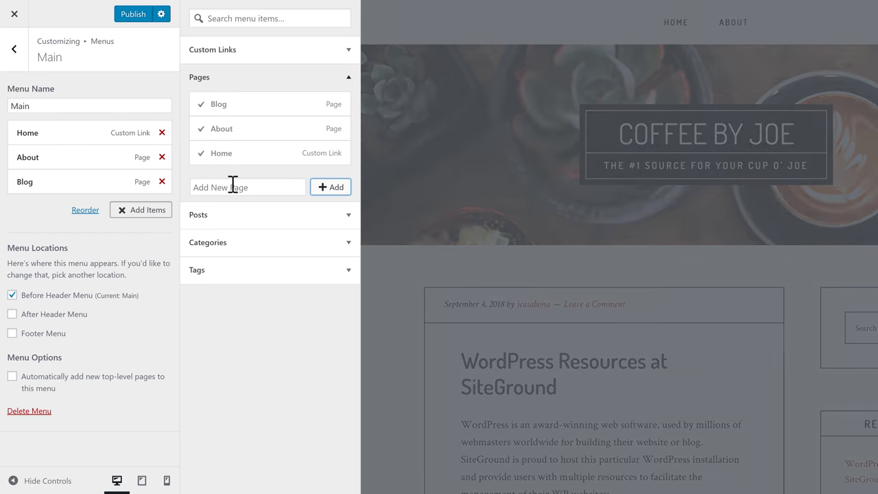
{"action": "left_click", "coordinate": [233, 186]}
{"action": "type", "text": "Contac"}
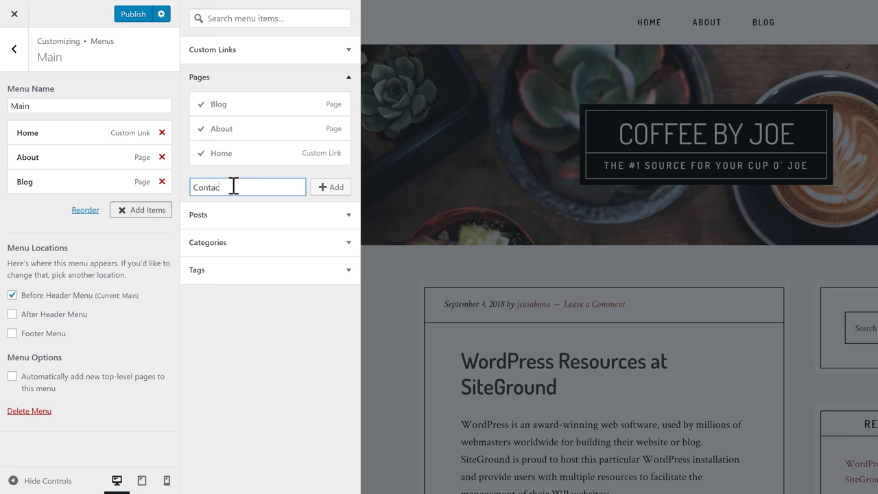
{"action": "type", "text": "t"}
{"action": "left_click", "coordinate": [334, 189]}
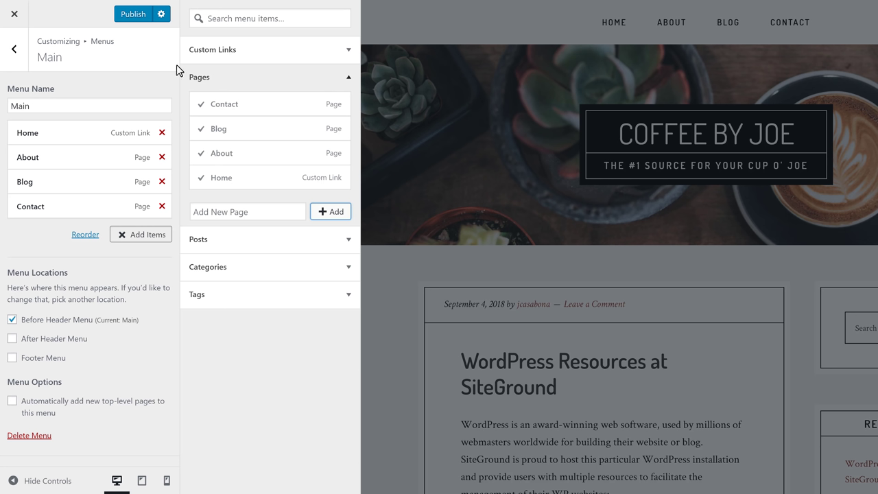
{"action": "left_click", "coordinate": [108, 88]}
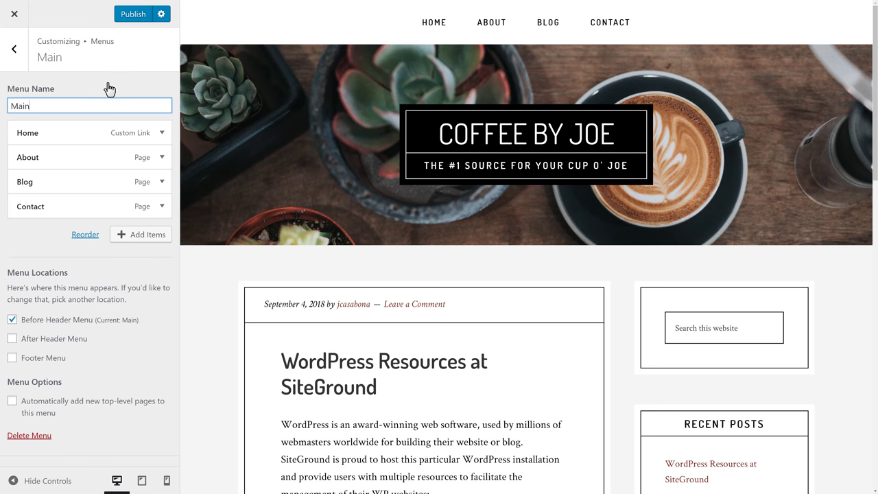
Assign the Main menu to the Footer Menu location as well, check it in the preview's footer and leave the menu settings
{"action": "left_click", "coordinate": [56, 364]}
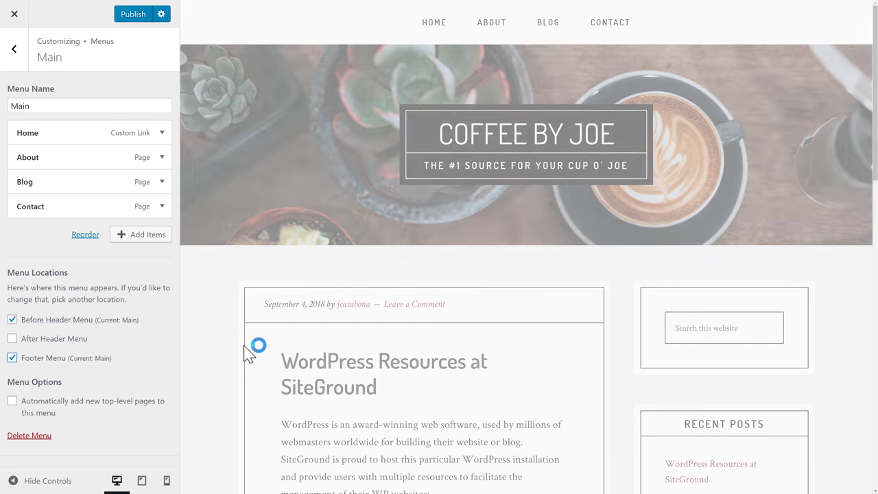
{"action": "scroll", "coordinate": [245, 350], "scroll_direction": "down", "scroll_amount": 4}
{"action": "scroll", "coordinate": [245, 349], "scroll_direction": "down", "scroll_amount": 8}
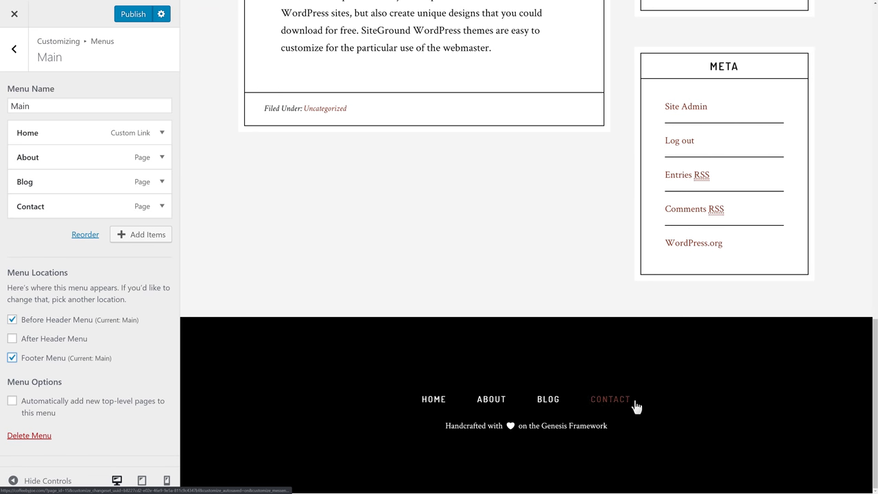
{"action": "scroll", "coordinate": [372, 370], "scroll_direction": "up", "scroll_amount": 12}
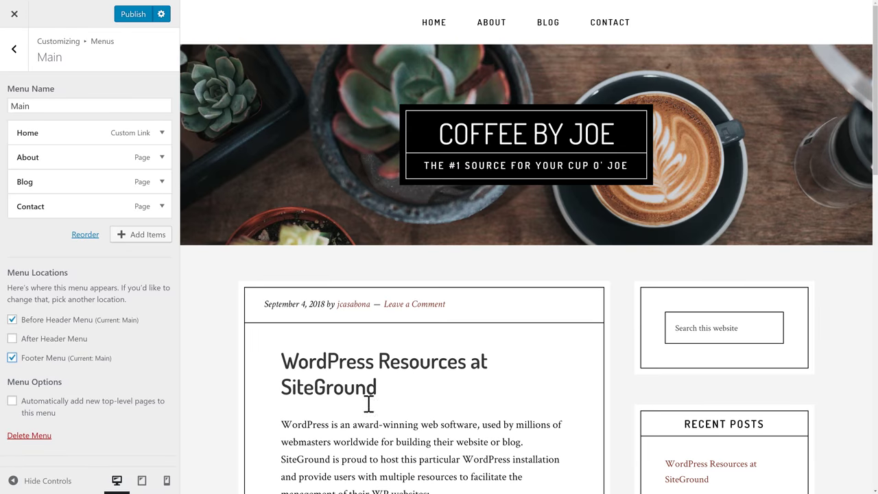
{"action": "left_click", "coordinate": [16, 52]}
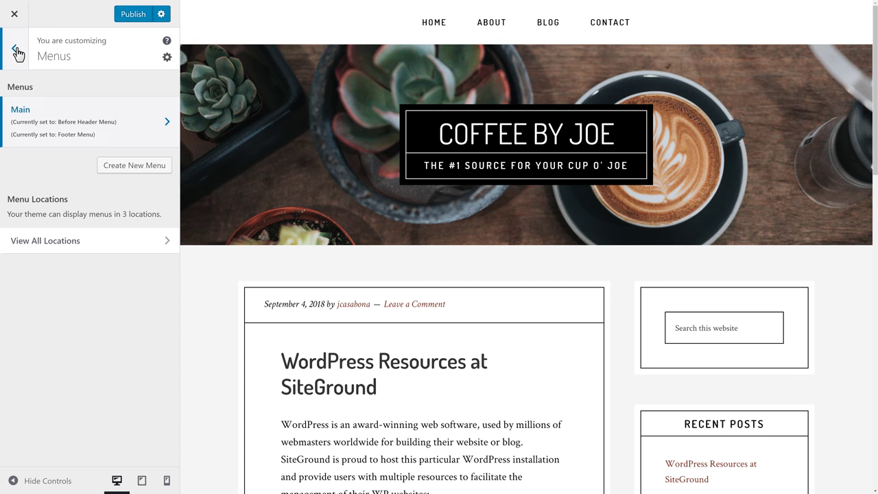
{"action": "left_click", "coordinate": [16, 52]}
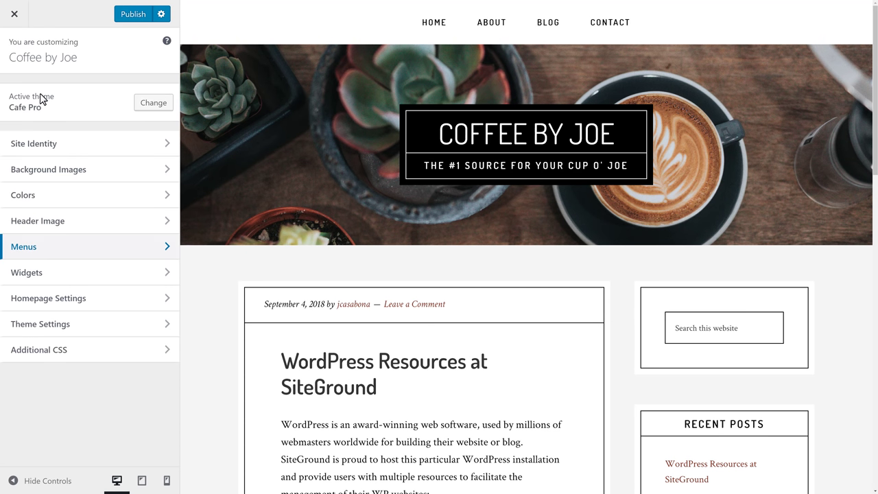
Examine the theme's widget areas and the sidebar widgets shown in the page preview, and leave the widget settings
{"action": "left_click", "coordinate": [80, 270]}
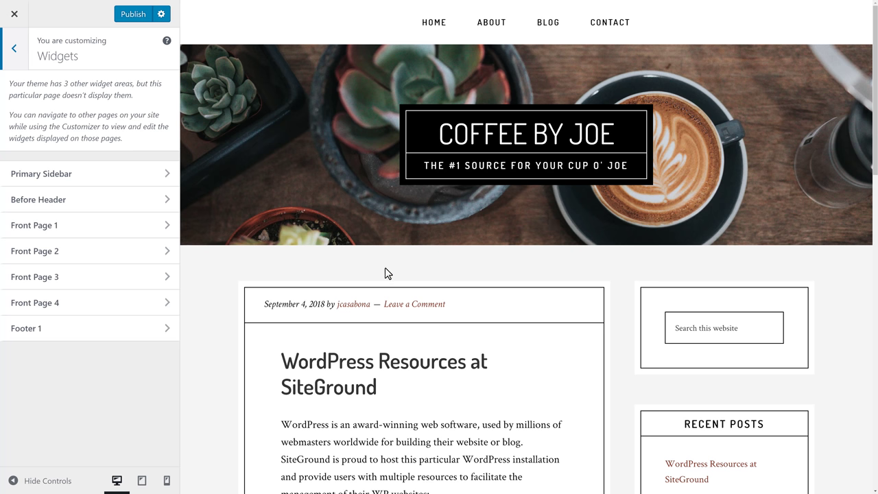
{"action": "scroll", "coordinate": [385, 273], "scroll_direction": "down", "scroll_amount": 5}
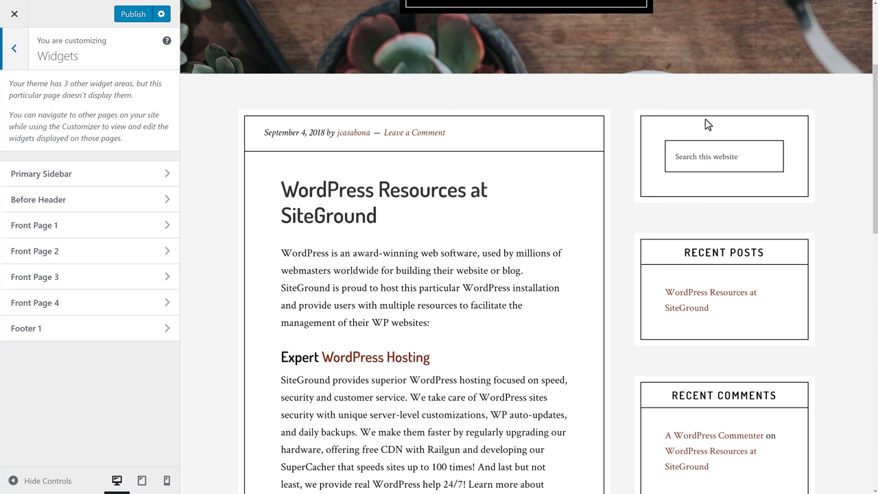
{"action": "scroll", "coordinate": [695, 240], "scroll_direction": "down", "scroll_amount": 5}
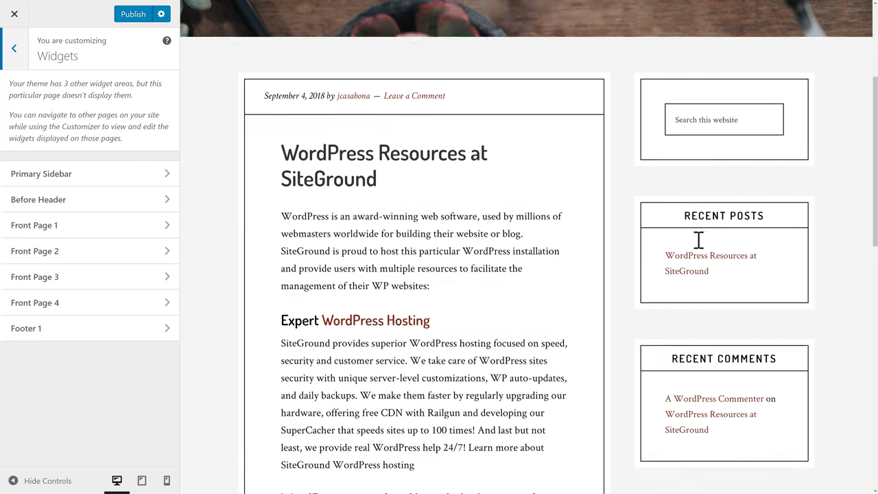
{"action": "scroll", "coordinate": [696, 243], "scroll_direction": "down", "scroll_amount": 12}
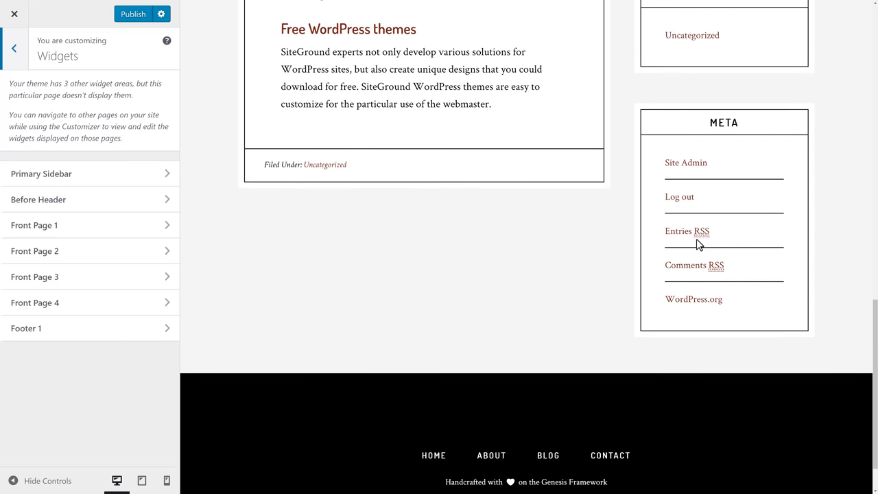
{"action": "scroll", "coordinate": [696, 243], "scroll_direction": "up", "scroll_amount": 8}
{"action": "scroll", "coordinate": [696, 240], "scroll_direction": "up", "scroll_amount": 15}
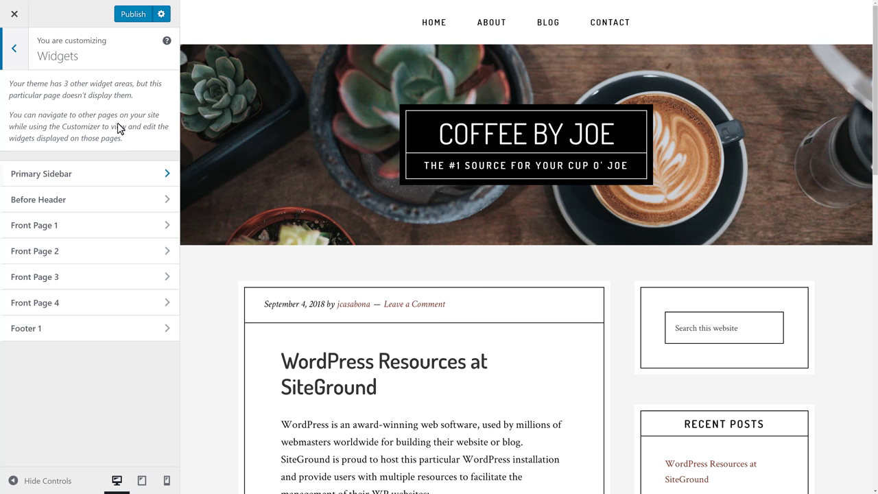
{"action": "left_click", "coordinate": [17, 51]}
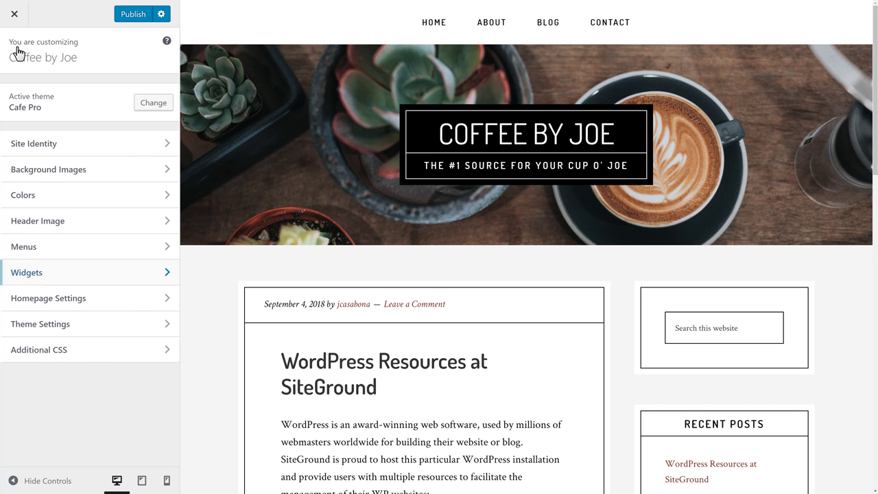
Check the posts on the current homepage preview and set the homepage to display a static page
{"action": "left_click", "coordinate": [82, 299]}
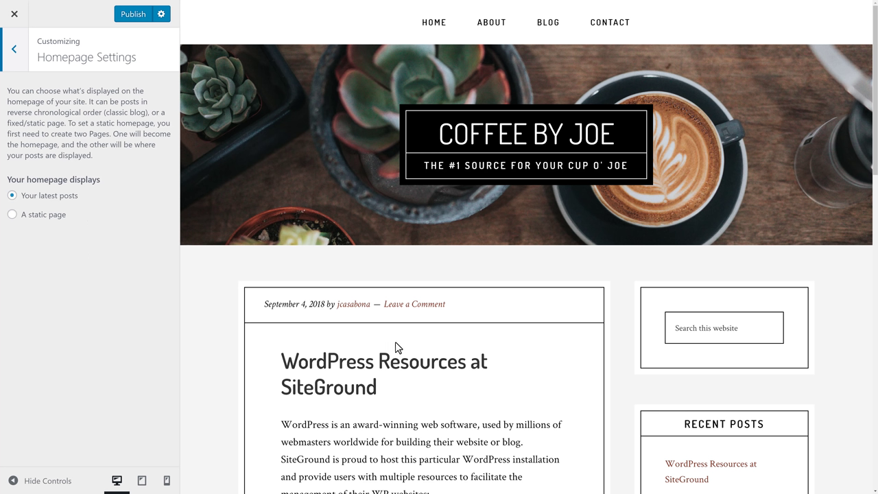
{"action": "scroll", "coordinate": [395, 342], "scroll_direction": "down", "scroll_amount": 2}
{"action": "scroll", "coordinate": [395, 343], "scroll_direction": "down", "scroll_amount": 7}
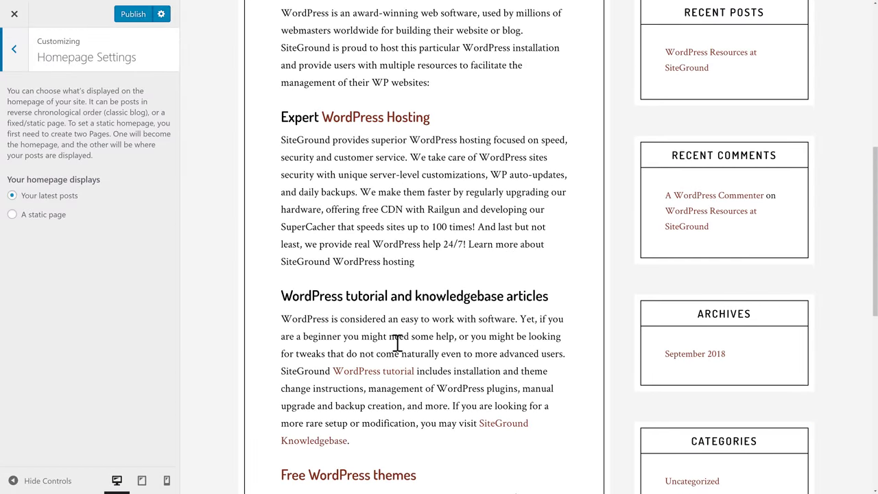
{"action": "scroll", "coordinate": [396, 342], "scroll_direction": "up", "scroll_amount": 10}
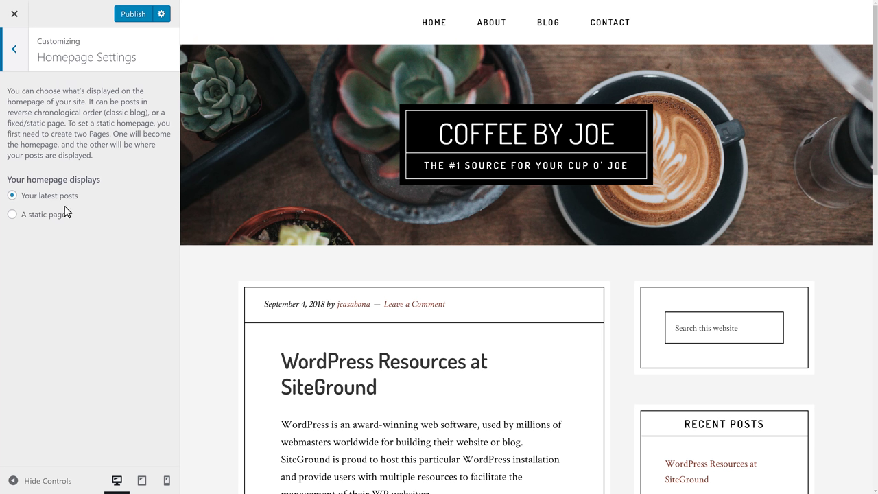
{"action": "left_click", "coordinate": [43, 215]}
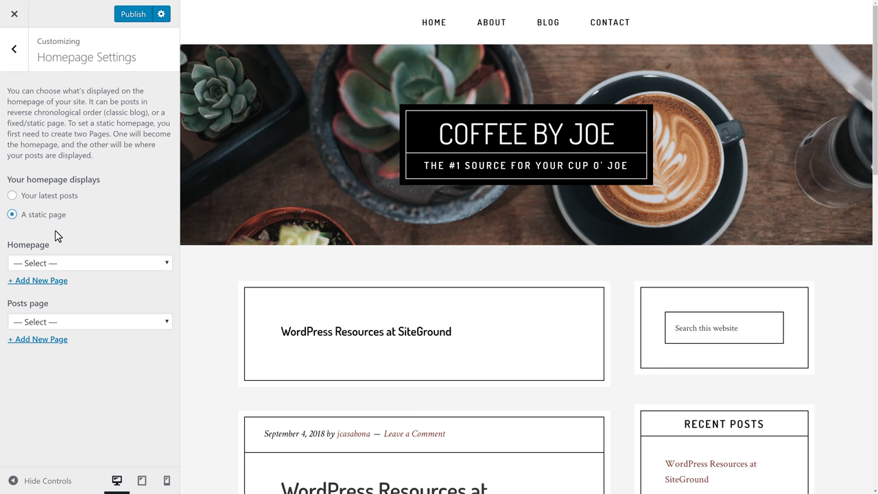
Create a new page titled Home and use it as the static homepage
{"action": "left_click", "coordinate": [82, 264]}
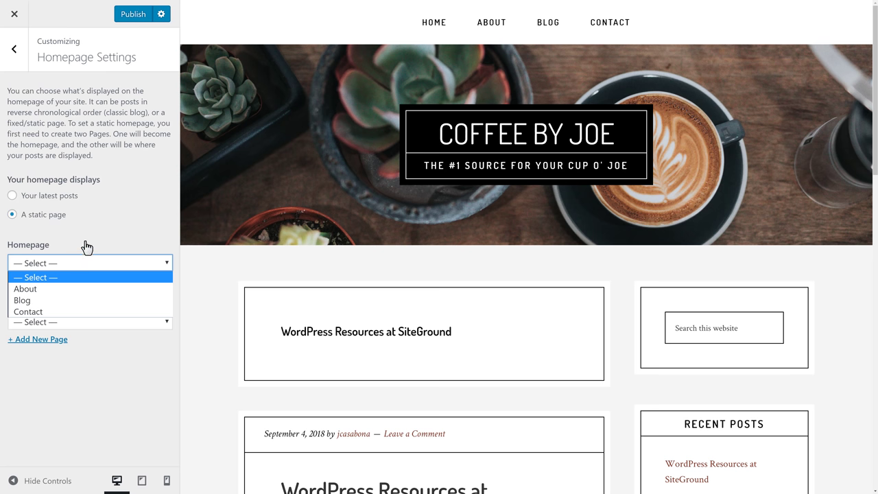
{"action": "left_click", "coordinate": [86, 247]}
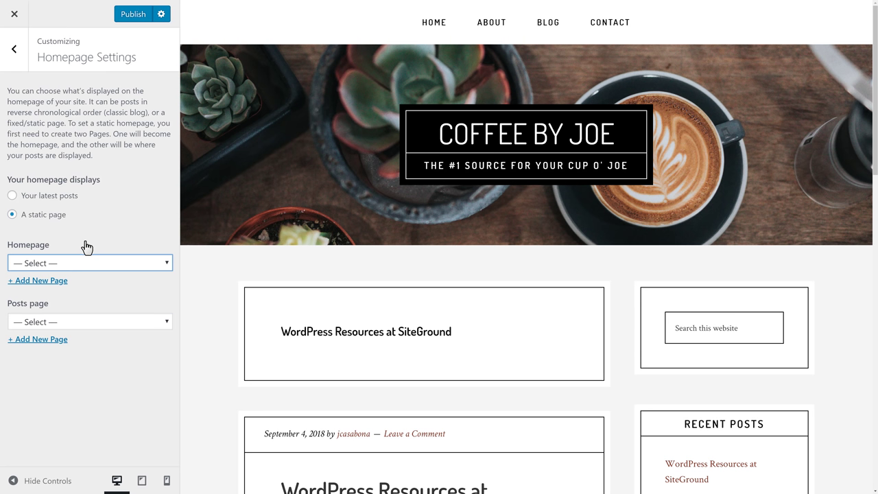
{"action": "left_click", "coordinate": [52, 281]}
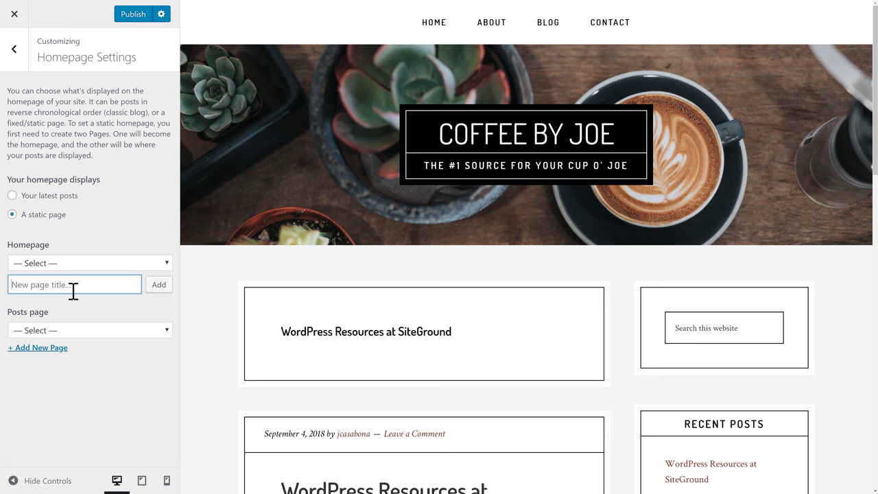
{"action": "type", "text": "Home"}
{"action": "left_click", "coordinate": [157, 285]}
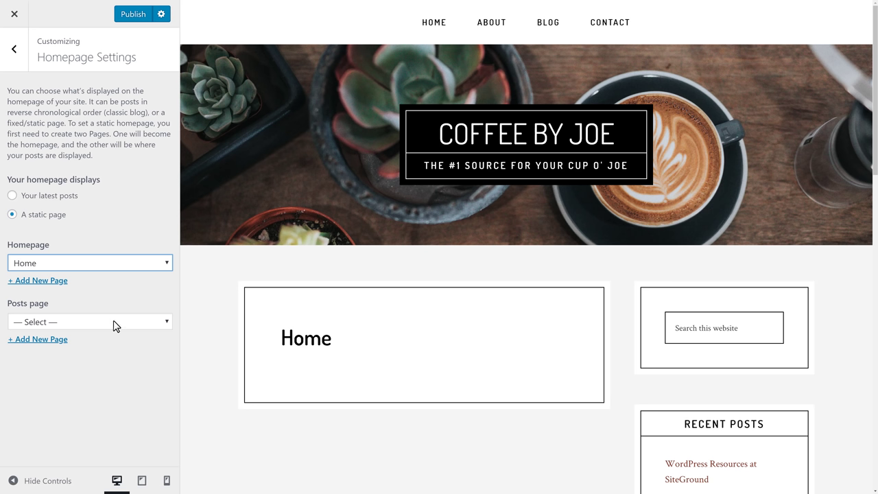
Assign the Blog page as the posts page and leave the homepage settings
{"action": "left_click", "coordinate": [105, 327]}
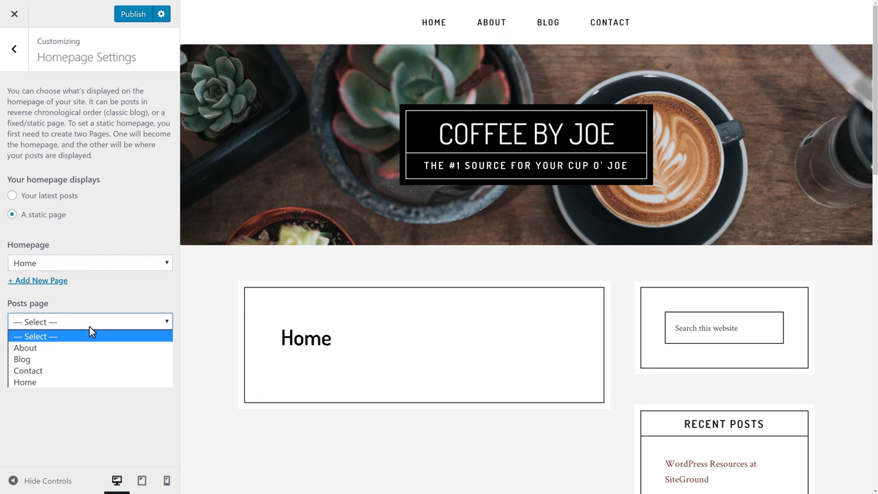
{"action": "left_click", "coordinate": [49, 364]}
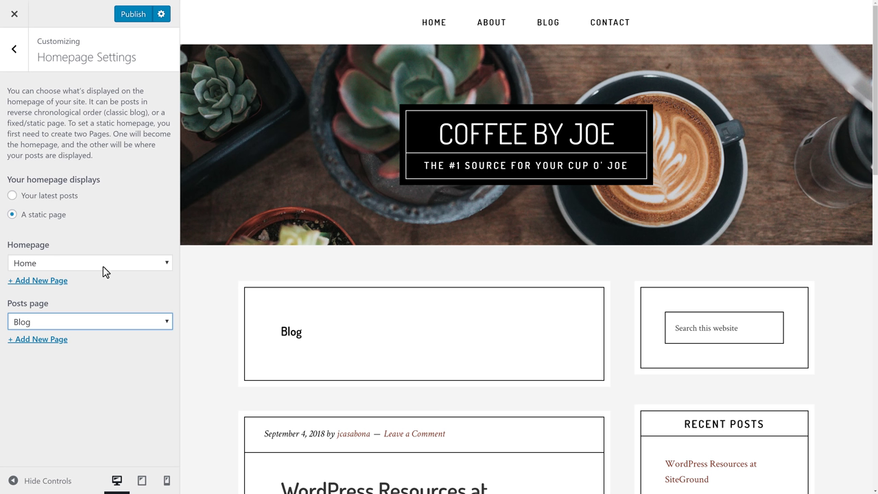
{"action": "left_click", "coordinate": [21, 63]}
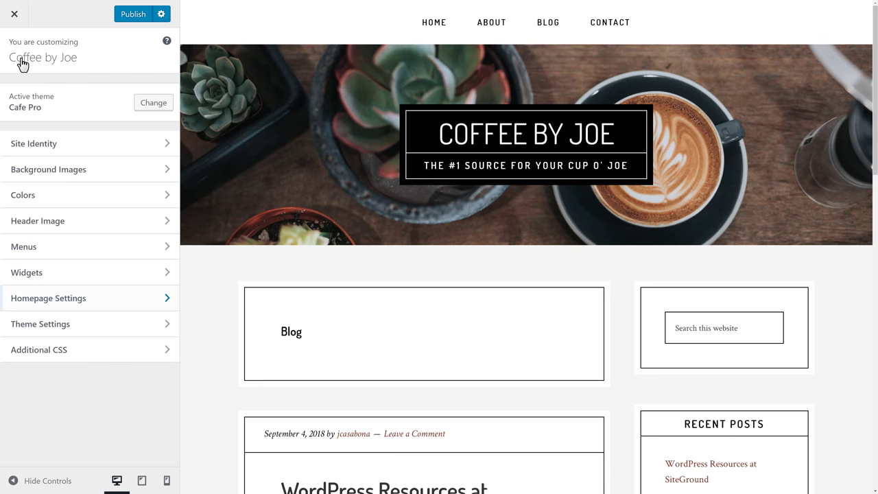
Review the Updates and Google AdSense options in the theme settings
{"action": "left_click", "coordinate": [81, 324]}
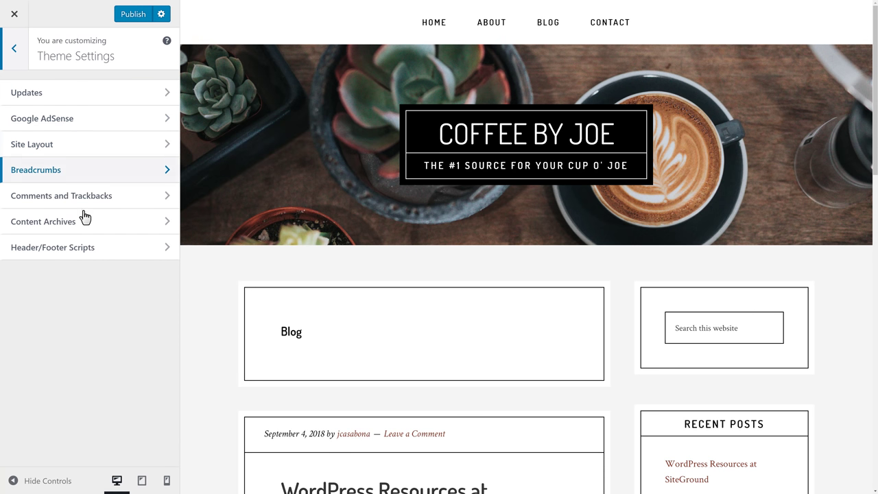
{"action": "left_click", "coordinate": [88, 101]}
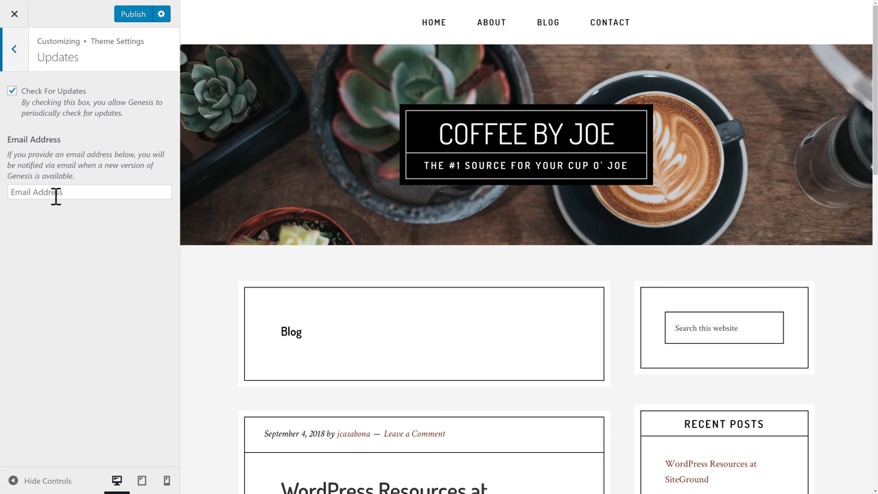
{"action": "left_click", "coordinate": [19, 59]}
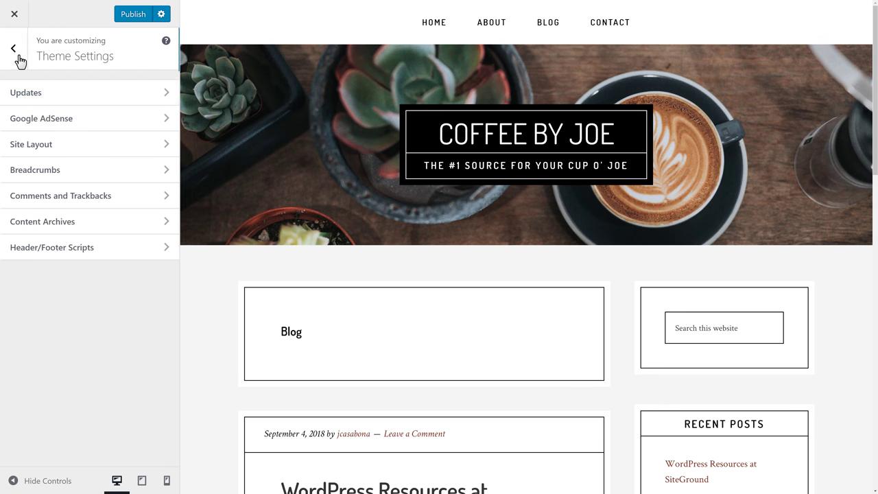
{"action": "left_click", "coordinate": [64, 122]}
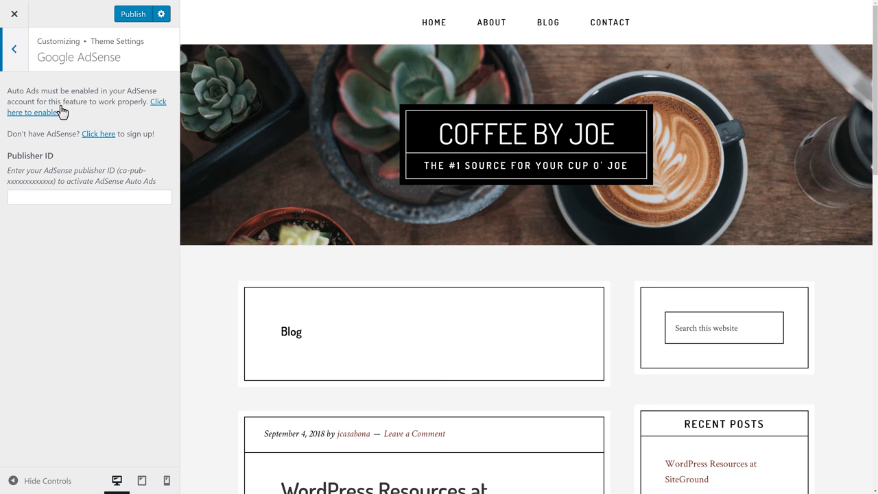
{"action": "left_click", "coordinate": [24, 63]}
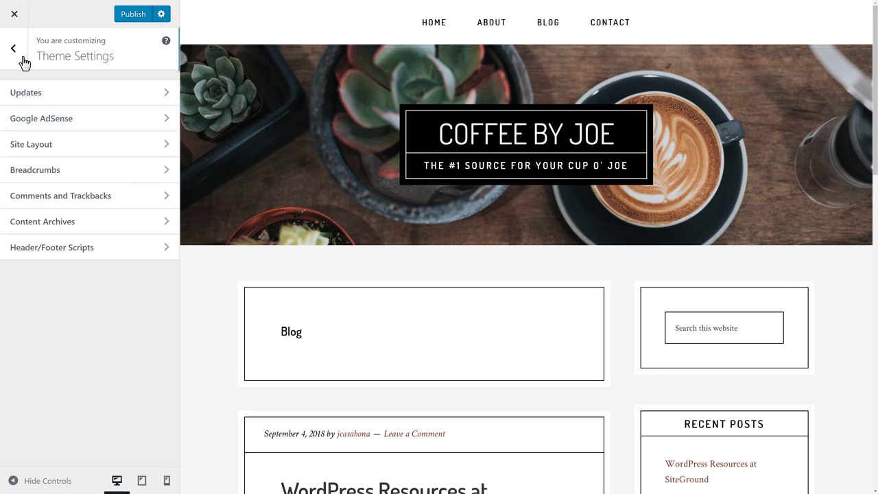
Try the Primary Sidebar, Content site layout, settle on Full Width Content and check it in the page preview
{"action": "left_click", "coordinate": [60, 149]}
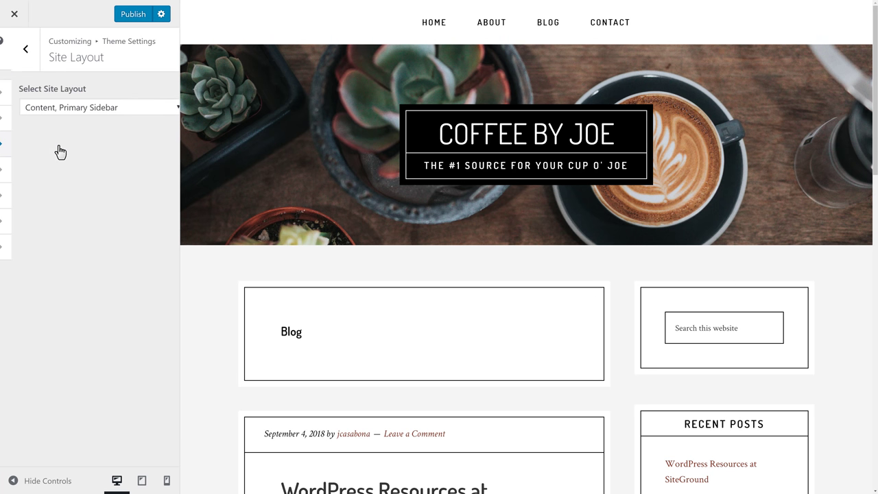
{"action": "left_click", "coordinate": [87, 110]}
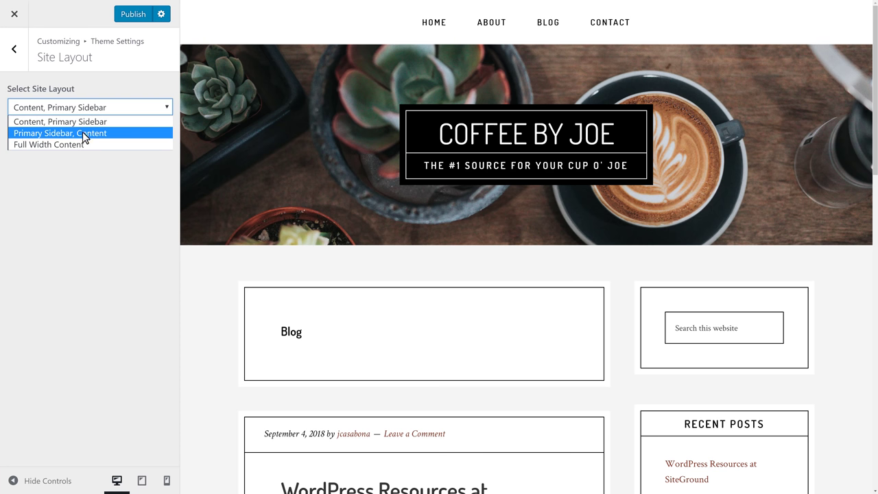
{"action": "left_click", "coordinate": [82, 133]}
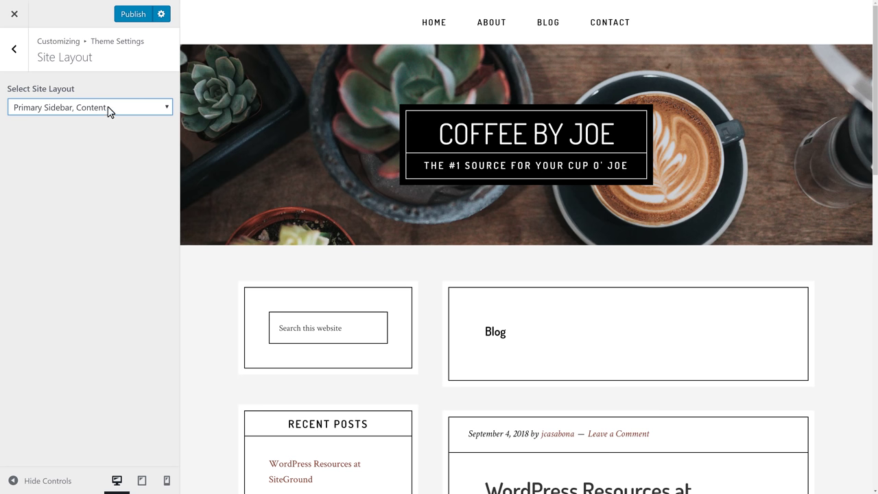
{"action": "left_click", "coordinate": [107, 107]}
{"action": "left_click", "coordinate": [96, 143]}
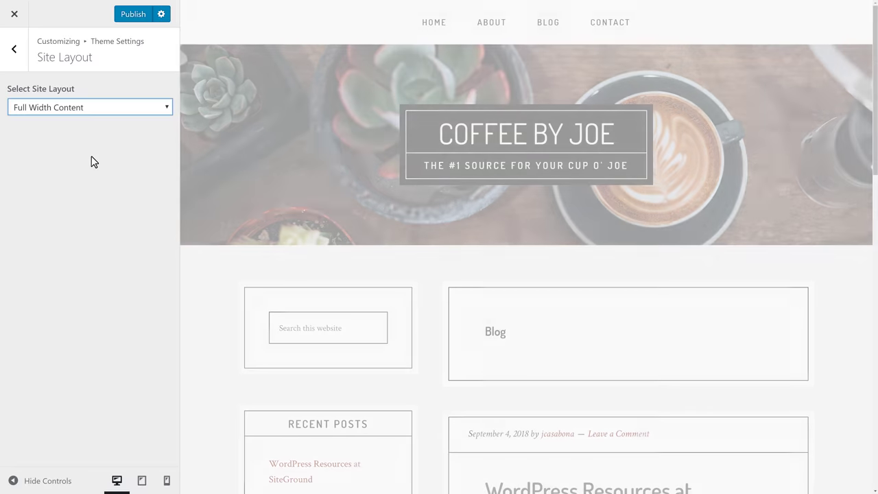
{"action": "scroll", "coordinate": [456, 401], "scroll_direction": "down", "scroll_amount": 7}
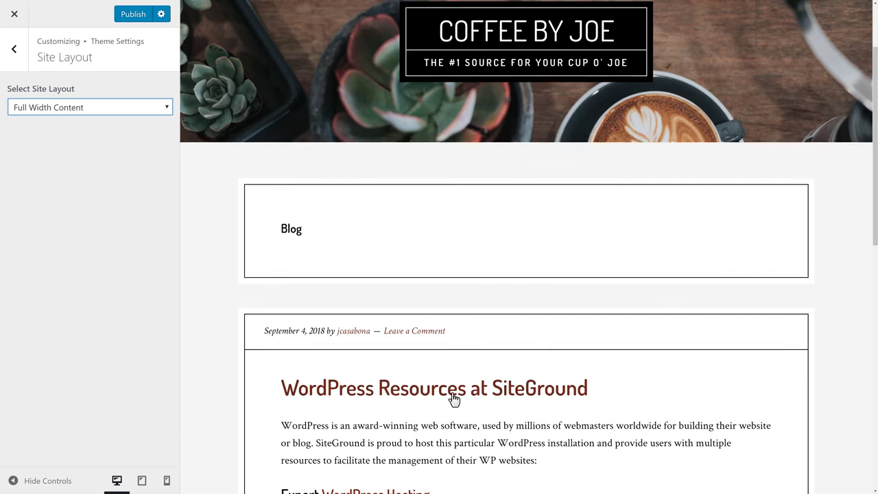
{"action": "scroll", "coordinate": [454, 393], "scroll_direction": "down", "scroll_amount": 3}
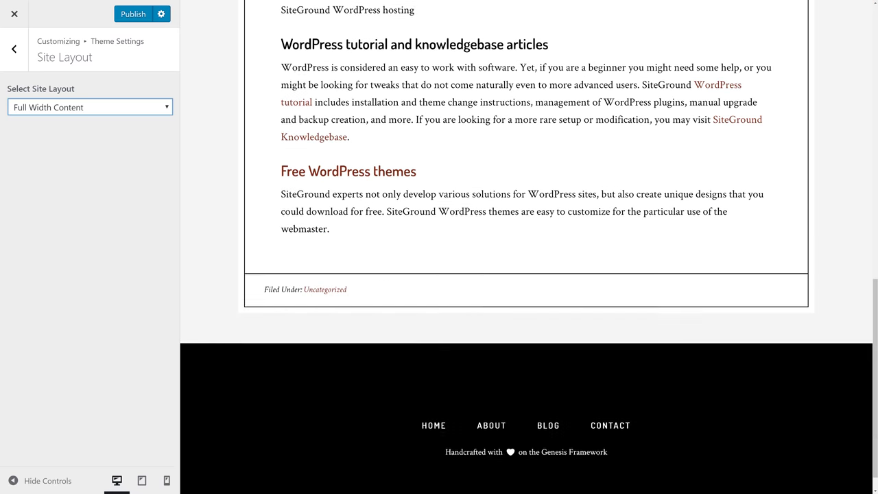
{"action": "scroll", "coordinate": [453, 393], "scroll_direction": "up", "scroll_amount": 8}
{"action": "scroll", "coordinate": [454, 392], "scroll_direction": "up", "scroll_amount": 3}
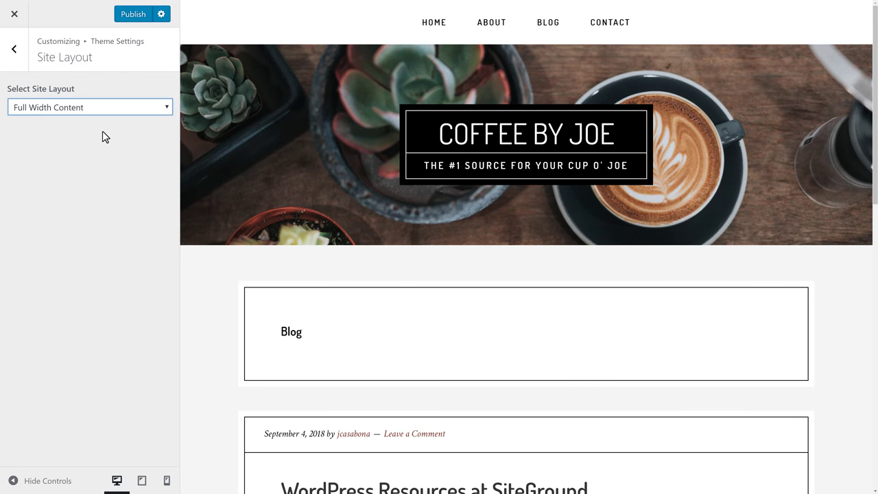
{"action": "left_click", "coordinate": [15, 58]}
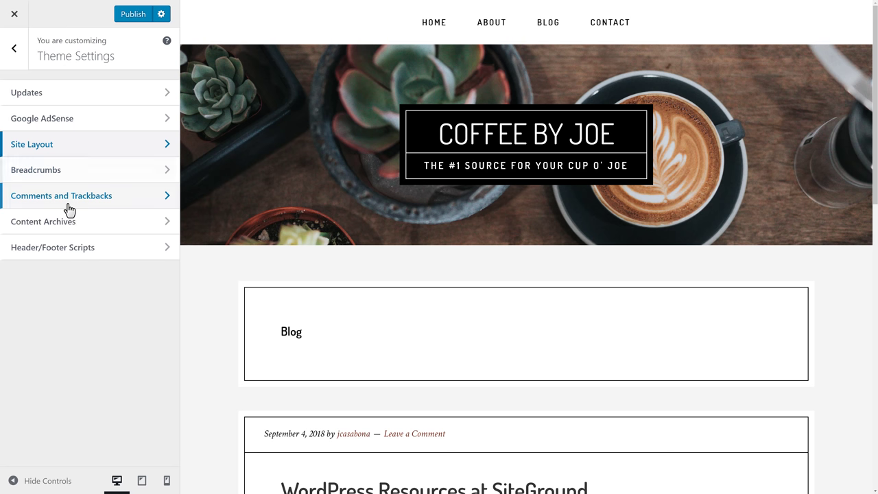
Review the Comments and Trackbacks options and the Content Archives settings, comparing the latter with the post in the preview
{"action": "left_click", "coordinate": [69, 200]}
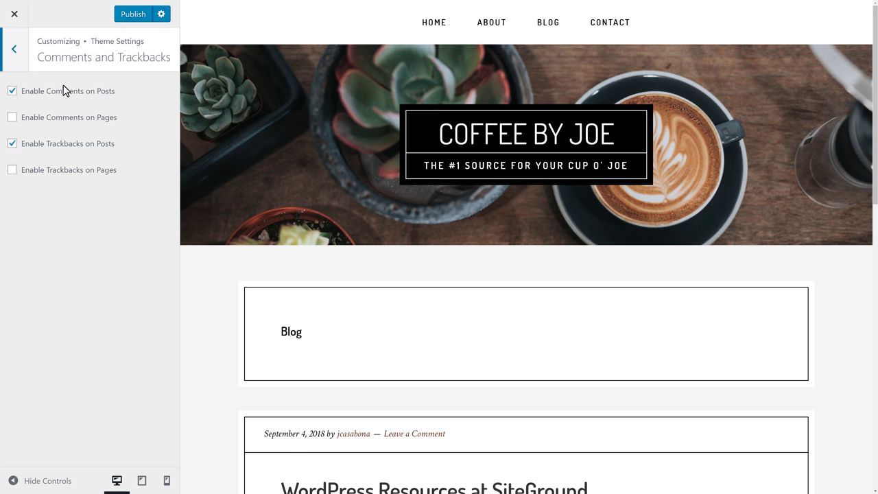
{"action": "left_click", "coordinate": [20, 51]}
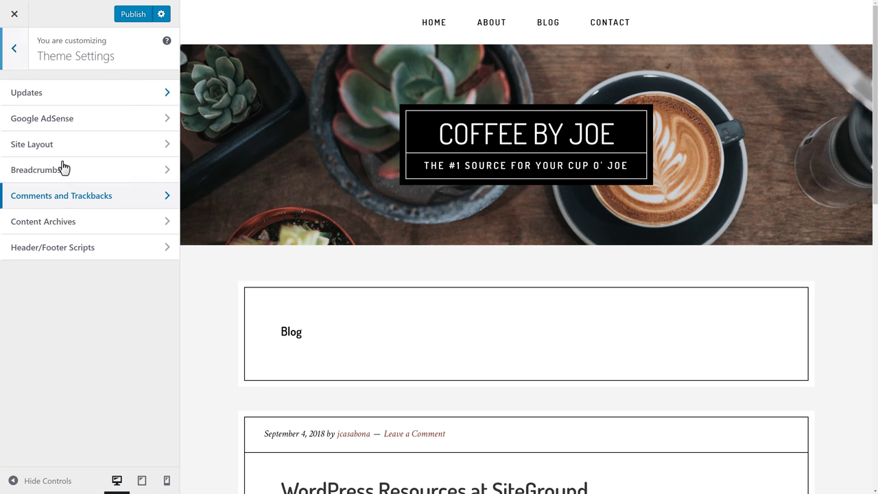
{"action": "left_click", "coordinate": [75, 222]}
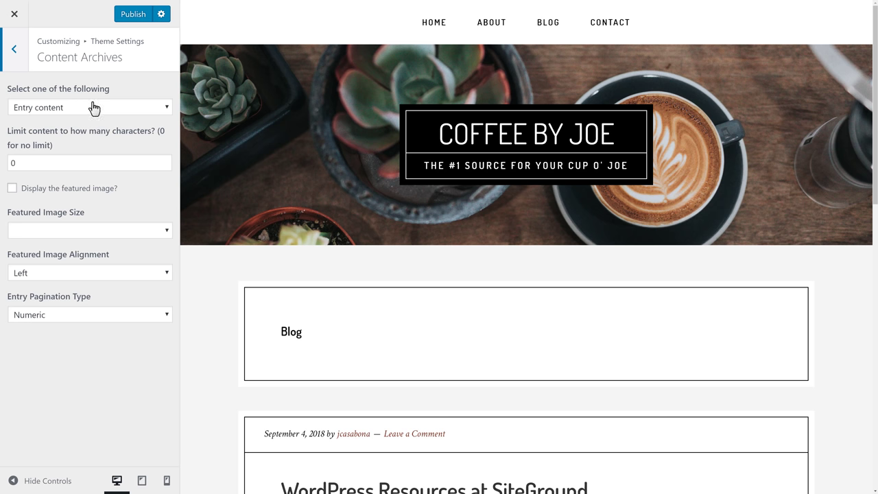
{"action": "scroll", "coordinate": [391, 333], "scroll_direction": "down", "scroll_amount": 4}
{"action": "scroll", "coordinate": [419, 308], "scroll_direction": "down", "scroll_amount": 7}
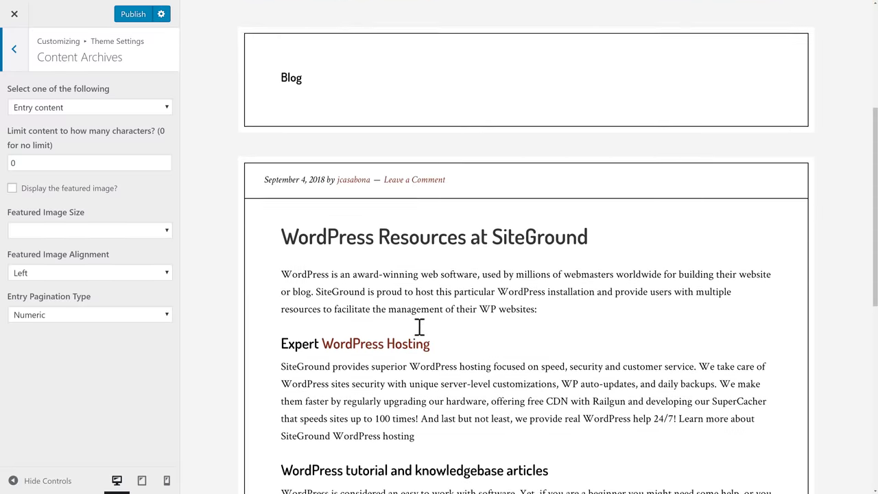
{"action": "scroll", "coordinate": [416, 332], "scroll_direction": "up", "scroll_amount": 4}
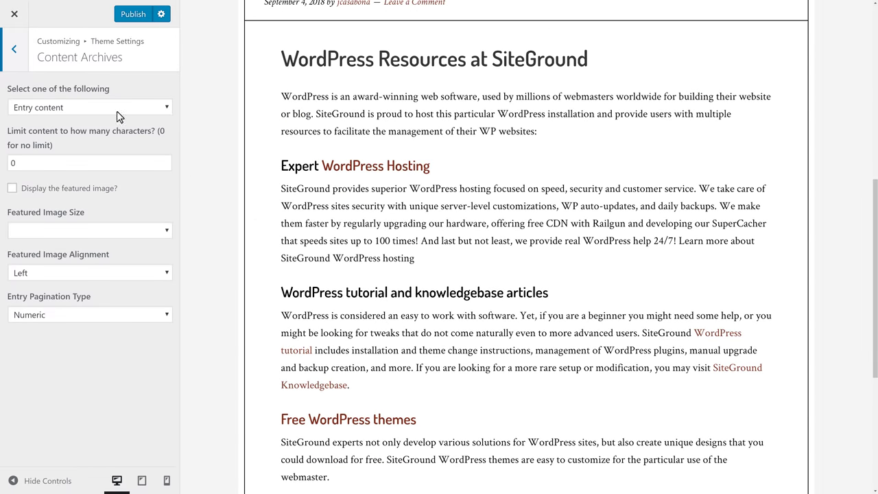
{"action": "left_click", "coordinate": [15, 50]}
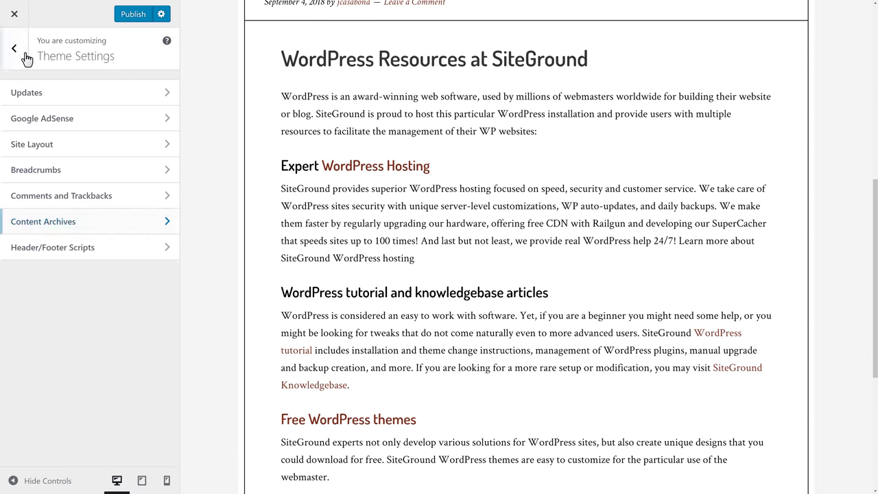
Review the Header/Footer Scripts fields and the Additional CSS editor, and return to the main customizer options
{"action": "left_click", "coordinate": [63, 248]}
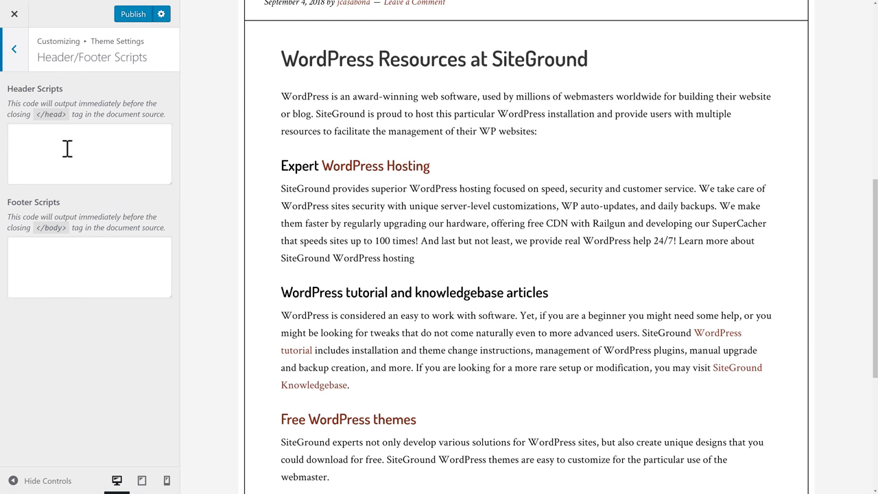
{"action": "left_click", "coordinate": [13, 52]}
{"action": "left_click", "coordinate": [13, 52]}
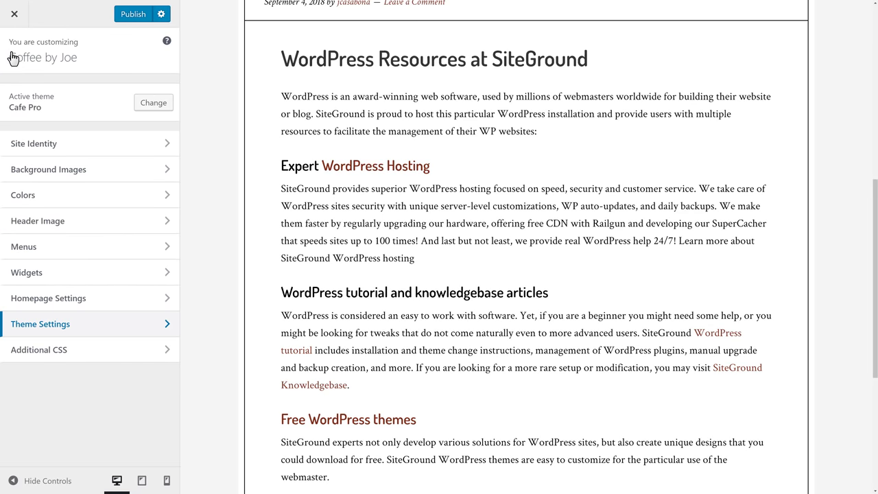
{"action": "left_click", "coordinate": [63, 360]}
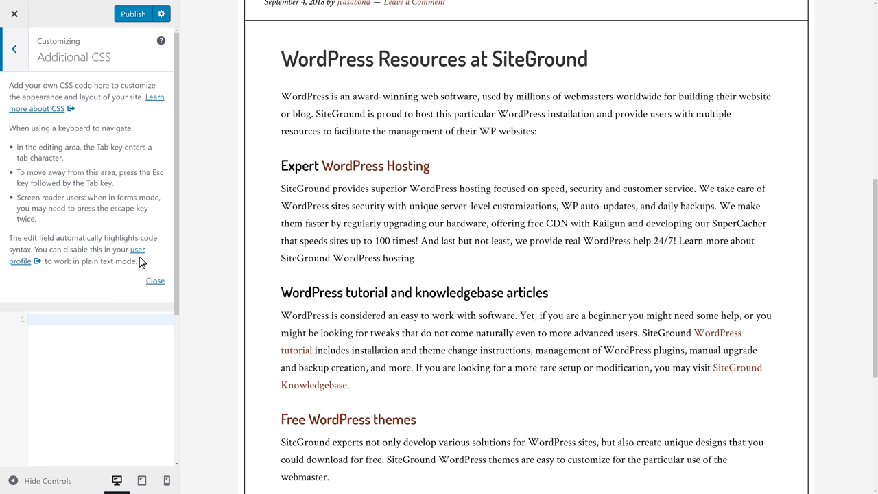
{"action": "scroll", "coordinate": [376, 419], "scroll_direction": "up", "scroll_amount": 6}
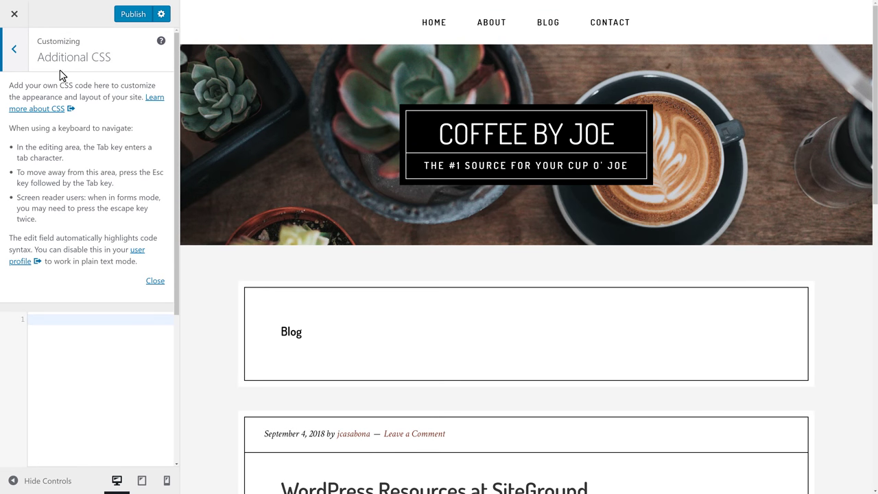
{"action": "left_click", "coordinate": [17, 54]}
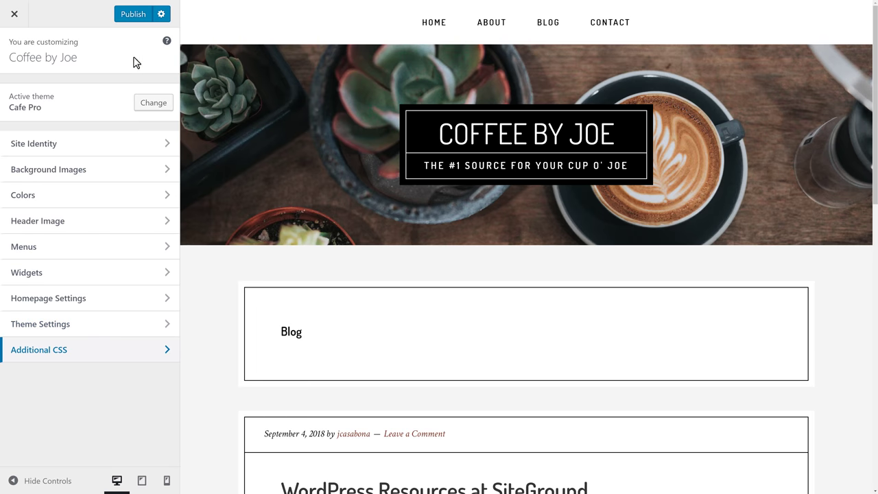
Publish the customizer changes and exit the customizer
{"action": "left_click", "coordinate": [137, 15]}
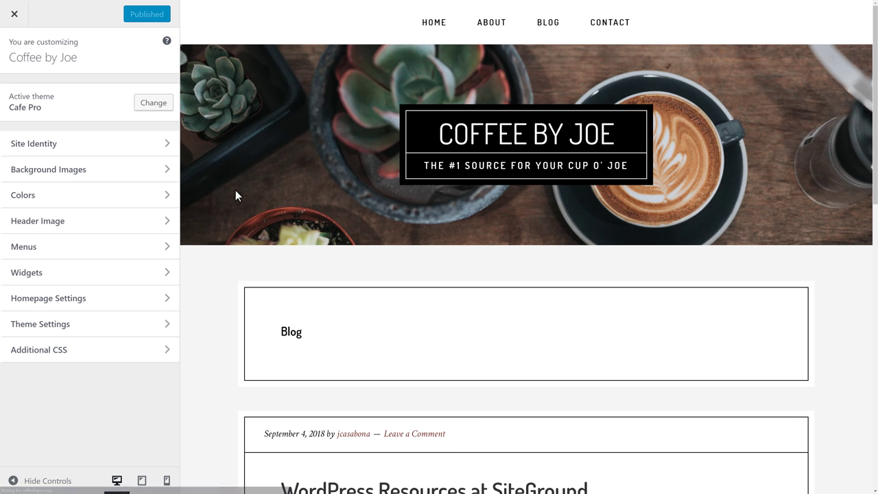
{"action": "left_click", "coordinate": [17, 19]}
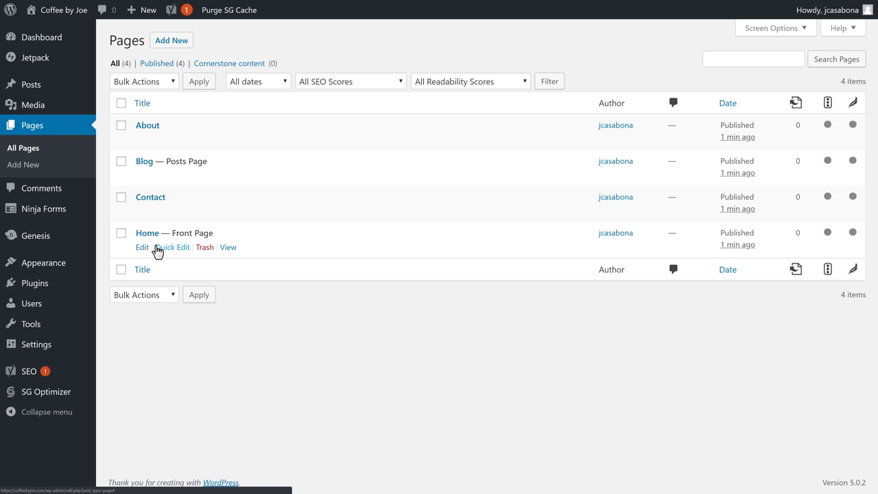
Open the Home page for editing and dismiss the block editor's welcome tip
{"action": "left_click", "coordinate": [152, 240]}
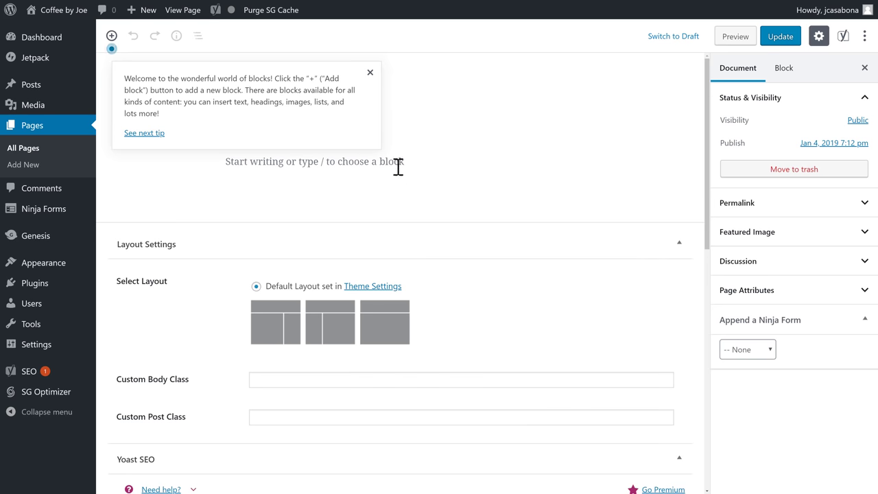
{"action": "left_click", "coordinate": [371, 73]}
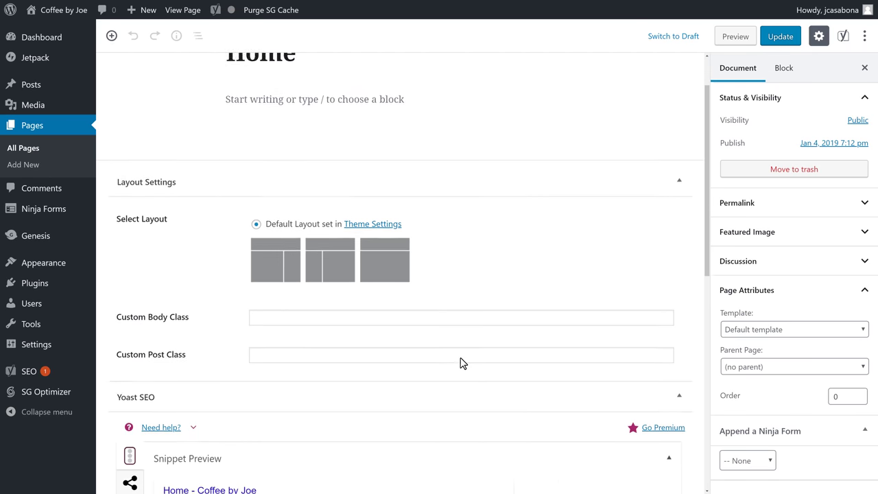
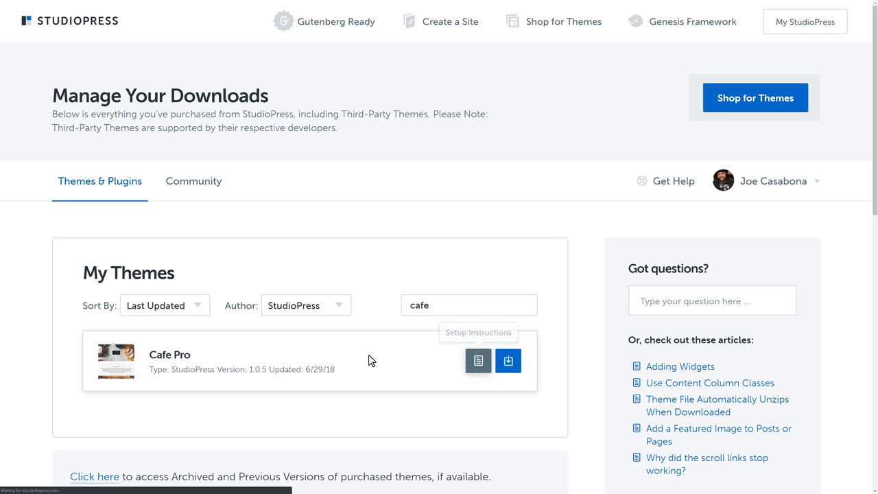
Switch to the StudioPress site and look through the Café Pro setup guide's list of sections, down to Home Page Setup
{"action": "scroll", "coordinate": [374, 386], "scroll_direction": "down", "scroll_amount": 6}
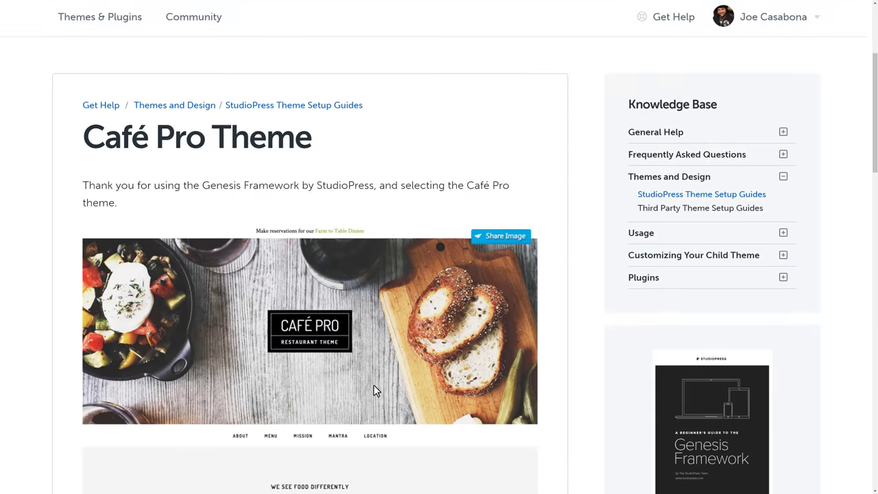
{"action": "scroll", "coordinate": [375, 390], "scroll_direction": "down", "scroll_amount": 3}
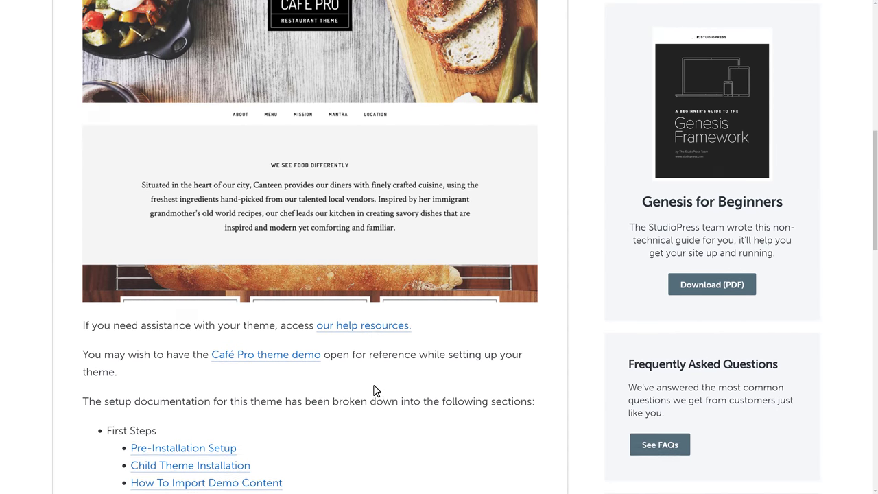
{"action": "scroll", "coordinate": [375, 390], "scroll_direction": "down", "scroll_amount": 1}
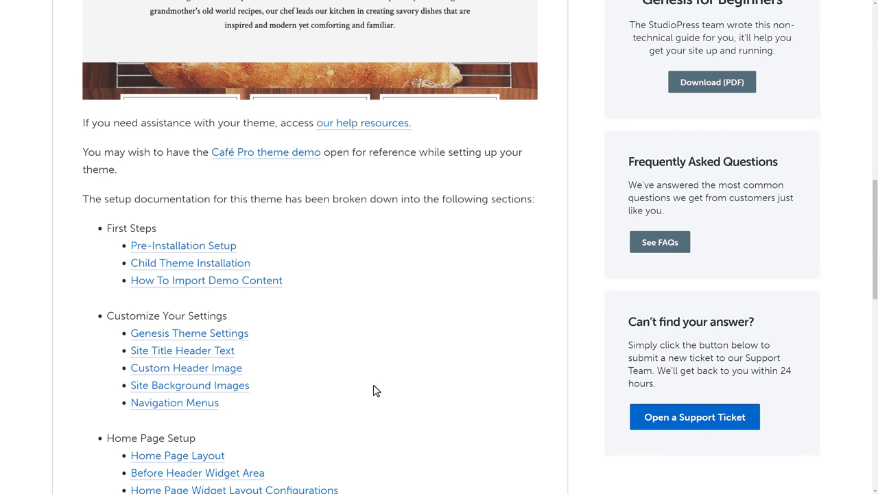
{"action": "scroll", "coordinate": [370, 384], "scroll_direction": "down", "scroll_amount": 1}
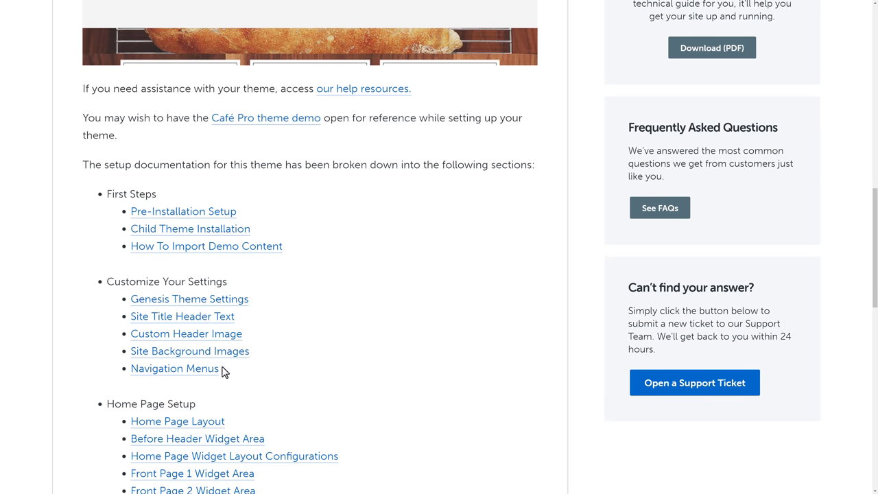
{"action": "scroll", "coordinate": [374, 388], "scroll_direction": "down", "scroll_amount": 3}
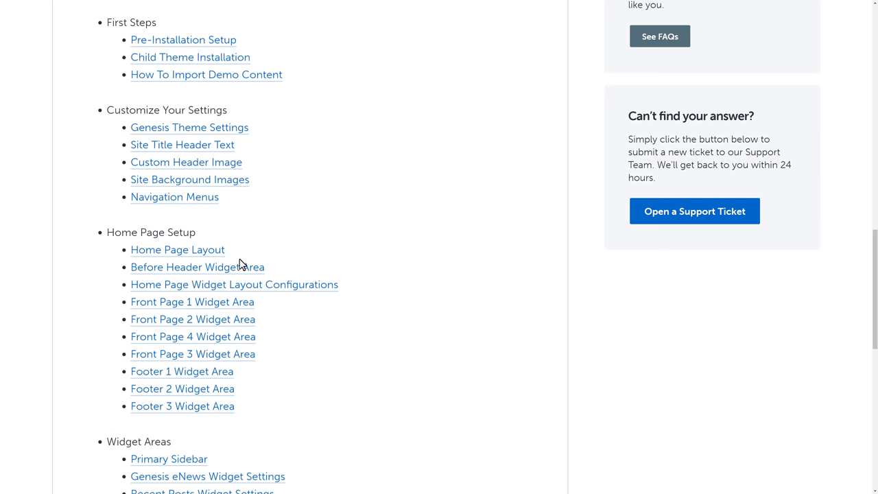
Open the Home Page Layout article and examine its numbered demo image, widget area descriptions and static home page note
{"action": "left_click", "coordinate": [215, 249]}
{"action": "scroll", "coordinate": [456, 351], "scroll_direction": "down", "scroll_amount": 1}
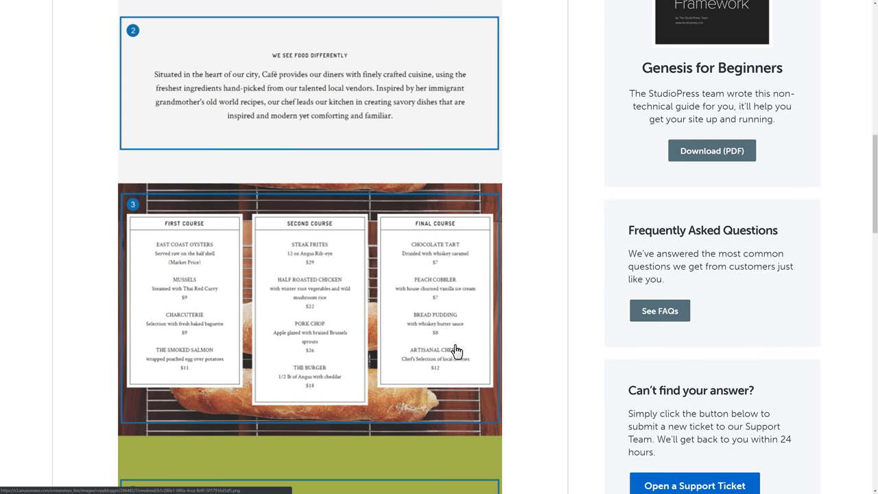
{"action": "scroll", "coordinate": [456, 351], "scroll_direction": "down", "scroll_amount": 5}
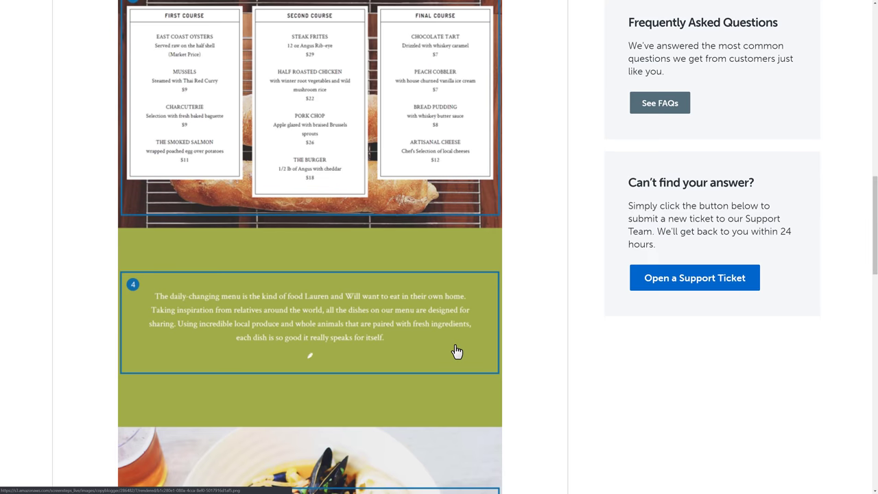
{"action": "scroll", "coordinate": [456, 351], "scroll_direction": "down", "scroll_amount": 4}
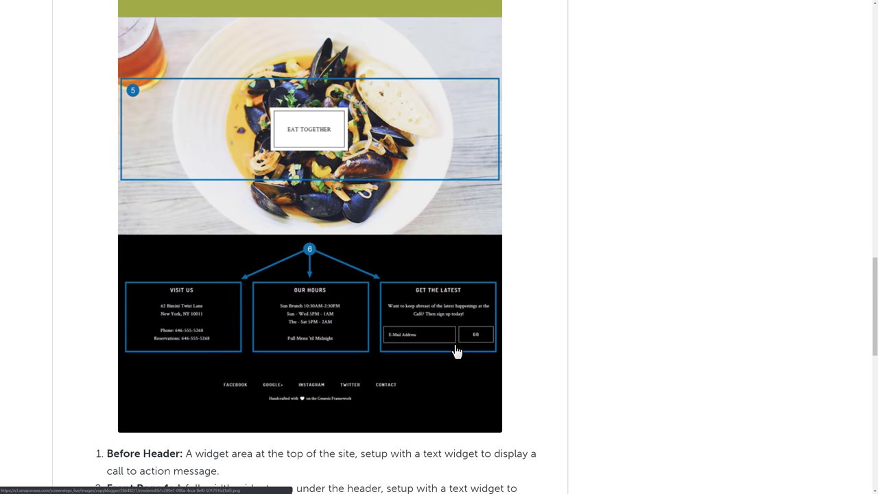
{"action": "scroll", "coordinate": [456, 351], "scroll_direction": "down", "scroll_amount": 2}
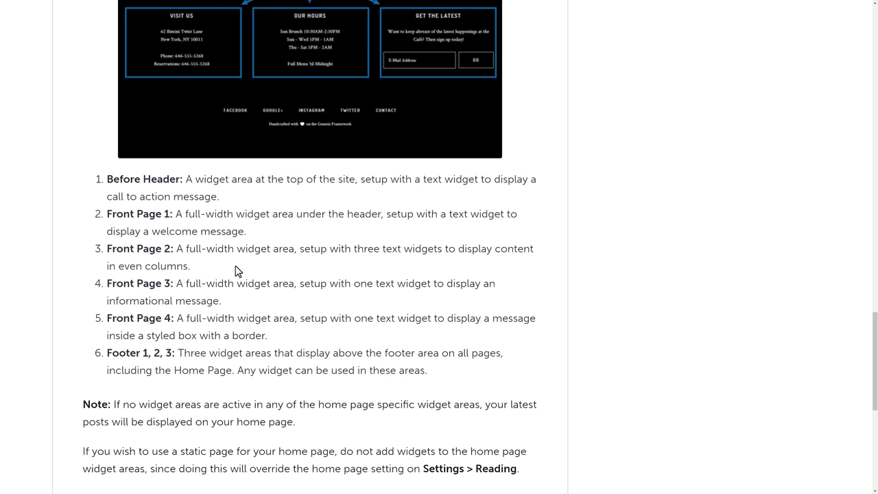
{"action": "scroll", "coordinate": [304, 341], "scroll_direction": "down", "scroll_amount": 3}
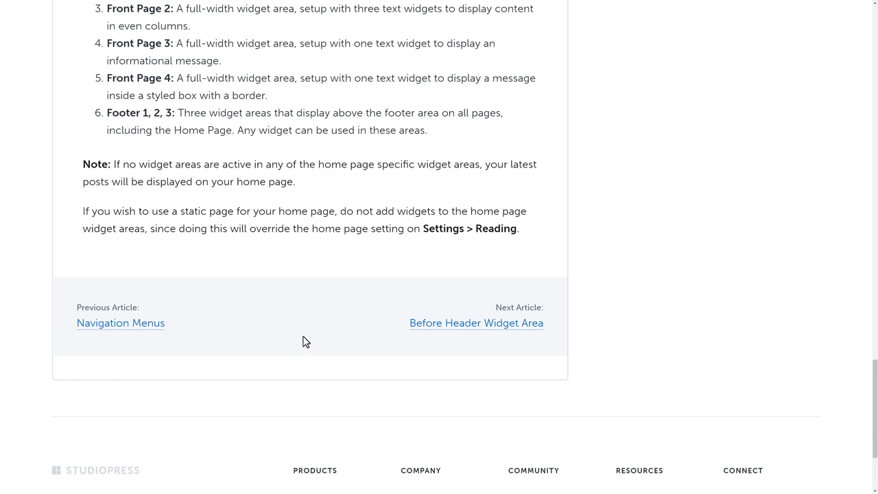
{"action": "scroll", "coordinate": [306, 336], "scroll_direction": "up", "scroll_amount": 11}
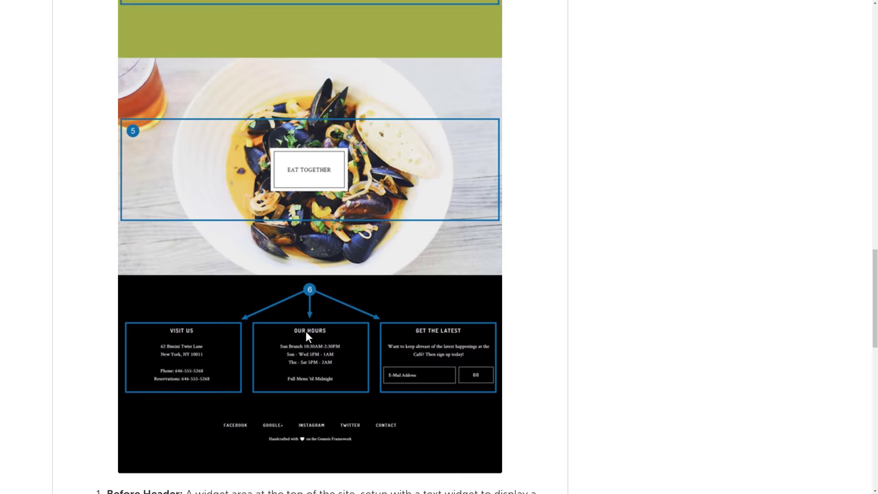
{"action": "scroll", "coordinate": [308, 338], "scroll_direction": "up", "scroll_amount": 5}
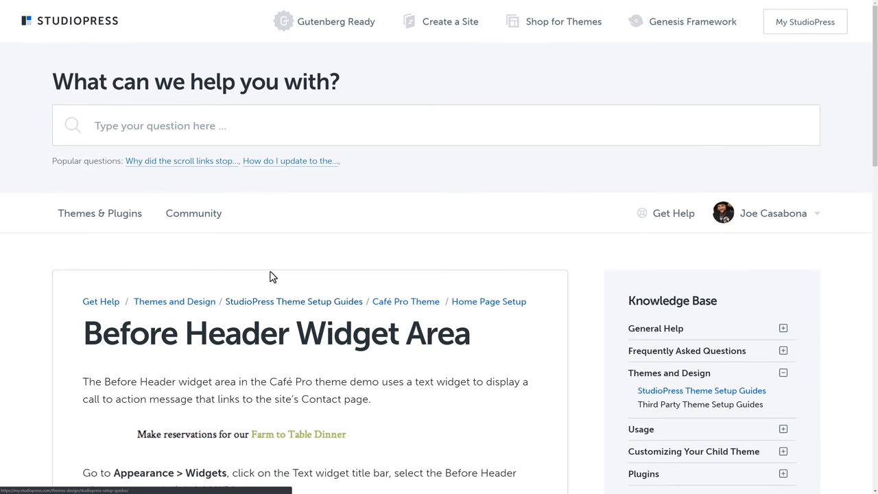
Read the Before Header Widget Area article, including its text widget settings and sample content, through to the next-article link
{"action": "scroll", "coordinate": [269, 277], "scroll_direction": "down", "scroll_amount": 3}
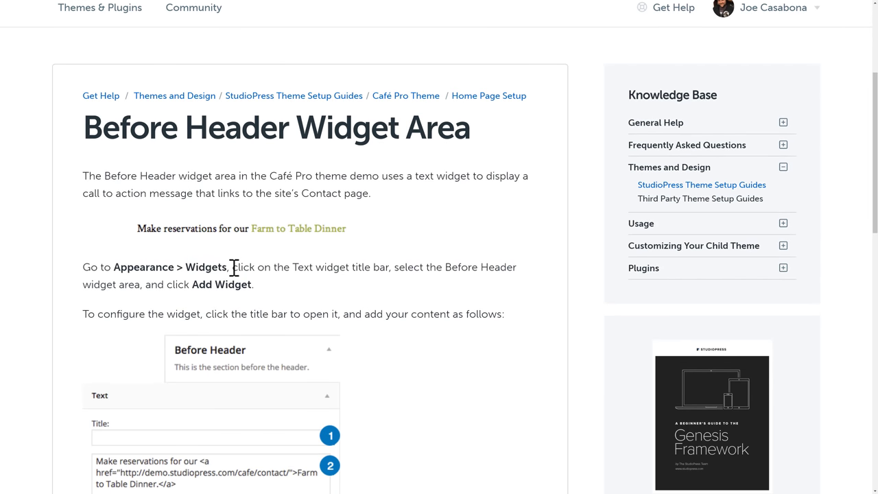
{"action": "scroll", "coordinate": [234, 266], "scroll_direction": "down", "scroll_amount": 1}
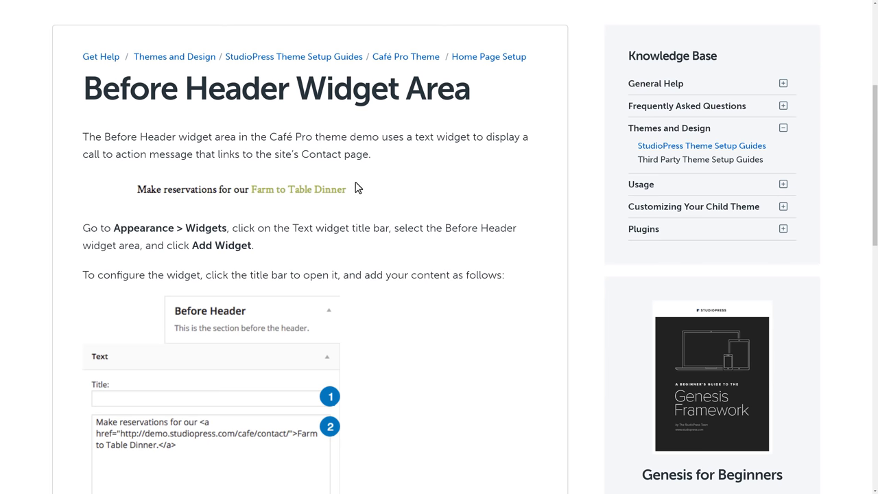
{"action": "scroll", "coordinate": [357, 185], "scroll_direction": "down", "scroll_amount": 3}
{"action": "scroll", "coordinate": [354, 186], "scroll_direction": "up", "scroll_amount": 4}
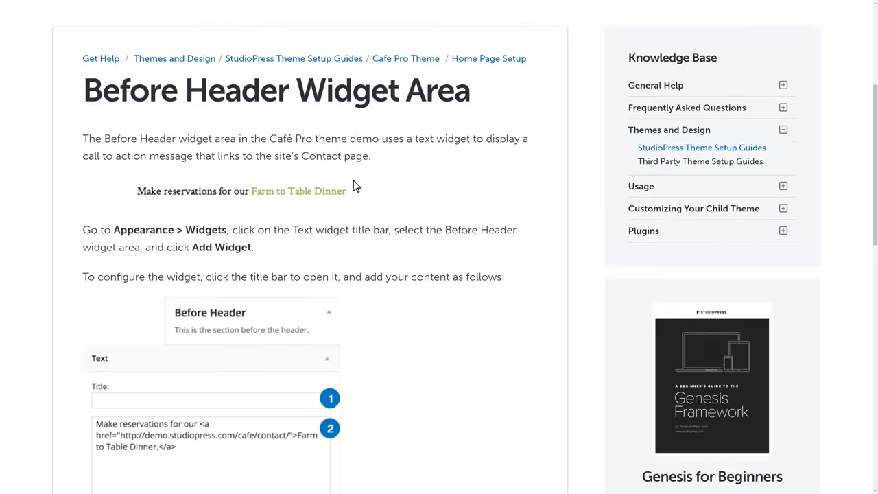
{"action": "scroll", "coordinate": [355, 185], "scroll_direction": "down", "scroll_amount": 1}
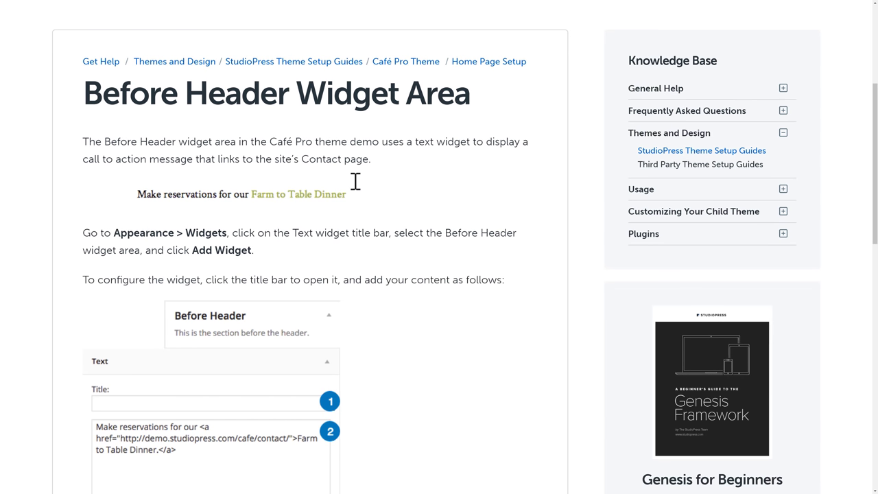
{"action": "scroll", "coordinate": [355, 184], "scroll_direction": "down", "scroll_amount": 2}
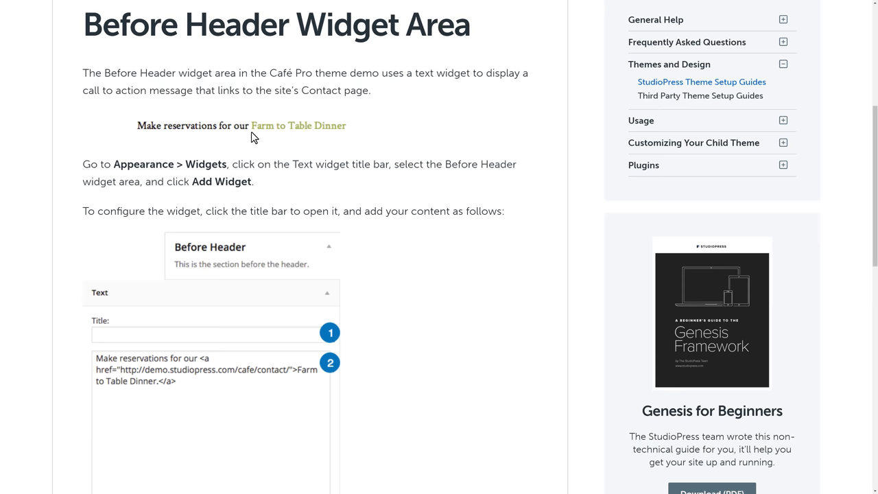
{"action": "scroll", "coordinate": [377, 196], "scroll_direction": "down", "scroll_amount": 6}
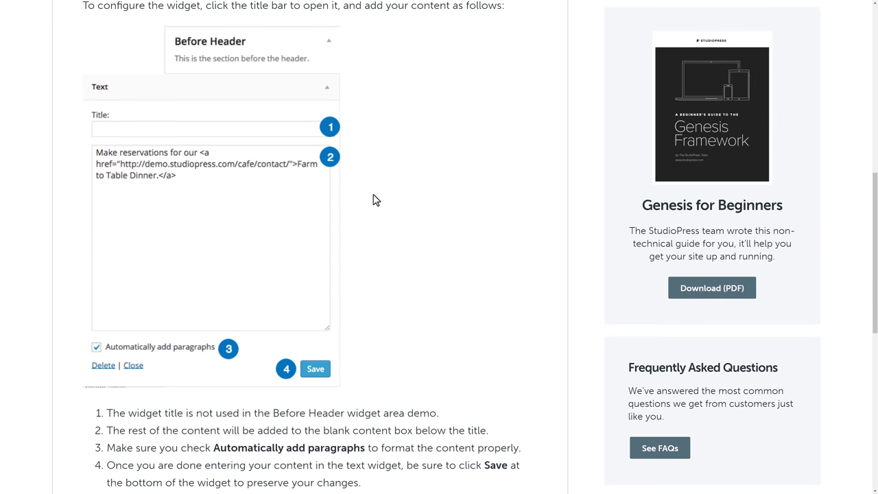
{"action": "scroll", "coordinate": [376, 200], "scroll_direction": "down", "scroll_amount": 8}
{"action": "scroll", "coordinate": [373, 206], "scroll_direction": "down", "scroll_amount": 2}
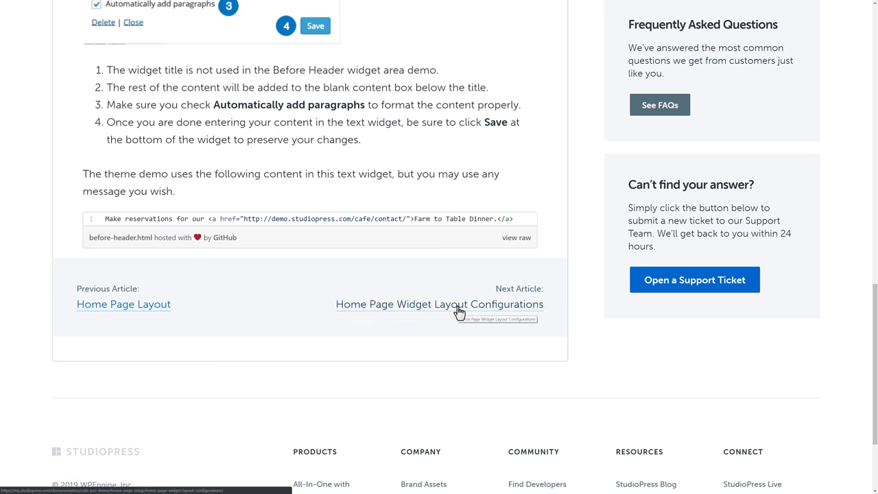
Open the Home Page Widget Layout Configurations article and review the layout diagrams and the widget counts used by the theme demo
{"action": "left_click", "coordinate": [457, 309]}
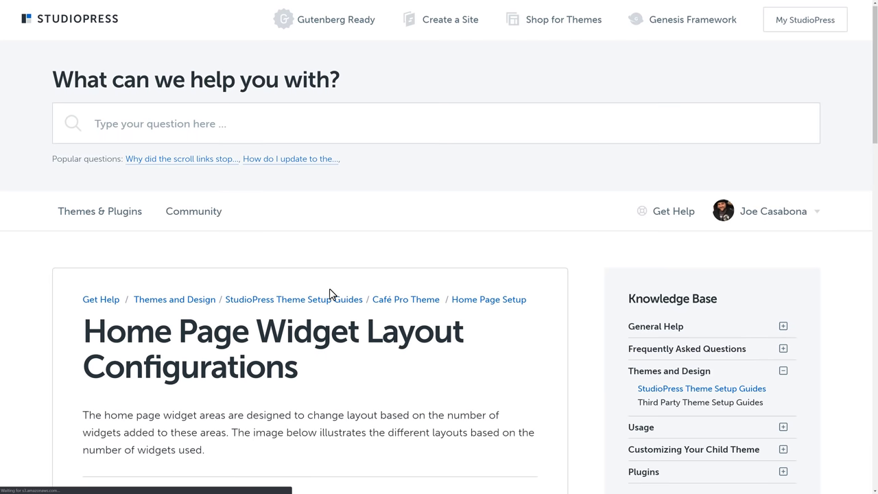
{"action": "scroll", "coordinate": [329, 289], "scroll_direction": "down", "scroll_amount": 7}
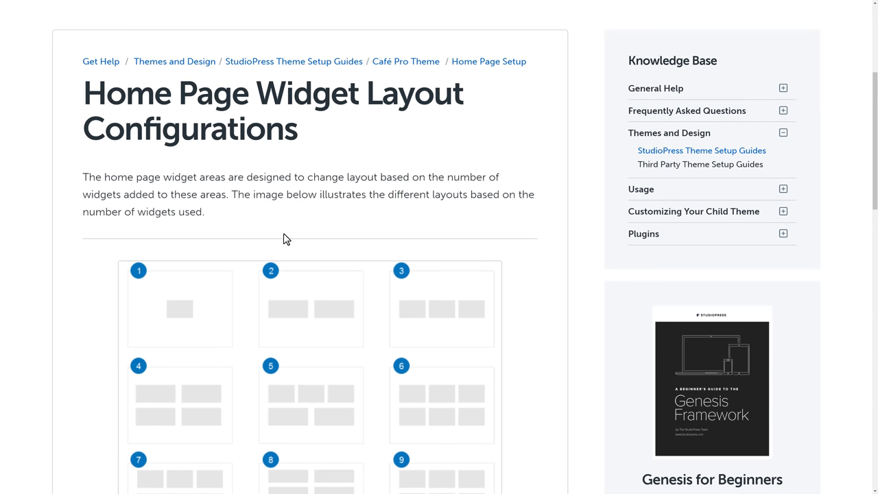
{"action": "scroll", "coordinate": [286, 239], "scroll_direction": "down", "scroll_amount": 3}
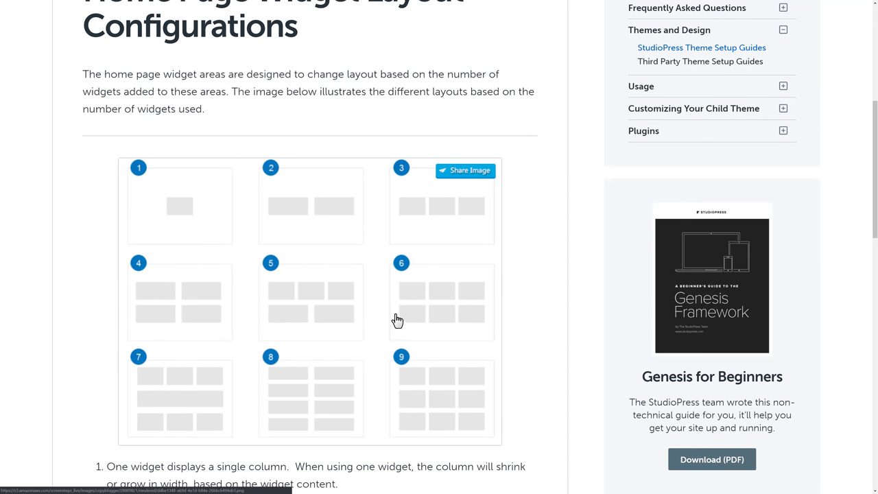
{"action": "scroll", "coordinate": [405, 292], "scroll_direction": "down", "scroll_amount": 2}
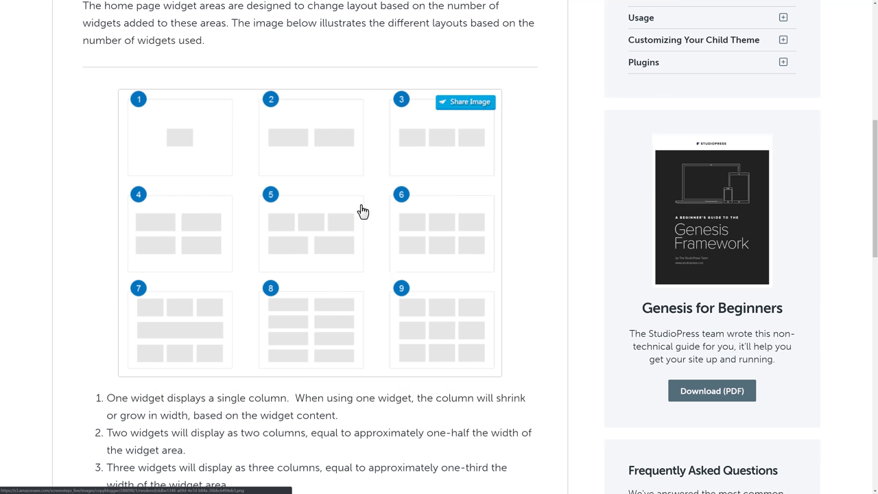
{"action": "scroll", "coordinate": [345, 224], "scroll_direction": "down", "scroll_amount": 8}
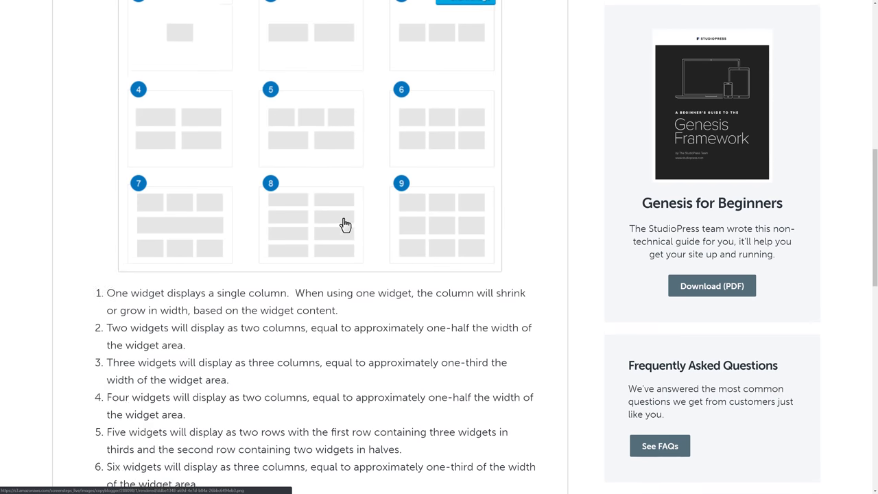
{"action": "scroll", "coordinate": [345, 222], "scroll_direction": "down", "scroll_amount": 2}
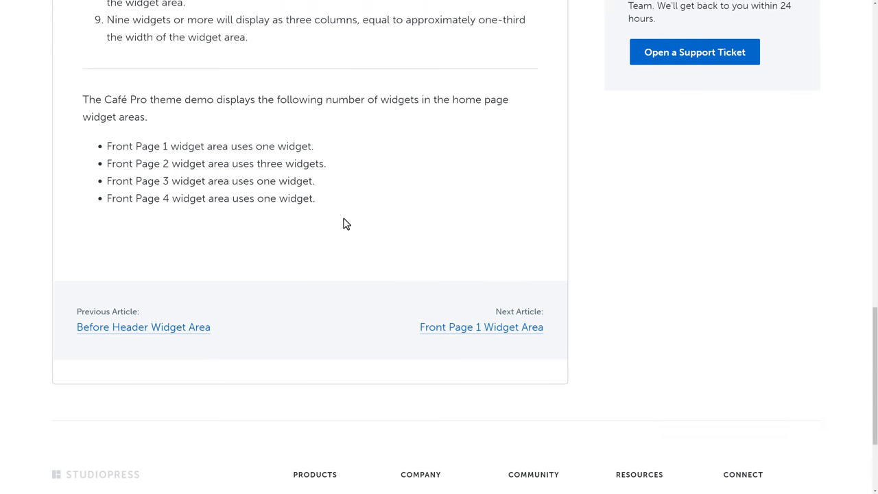
Open the Front Page 1 Widget Area article and read how its welcome-message text widget is configured
{"action": "left_click", "coordinate": [470, 322]}
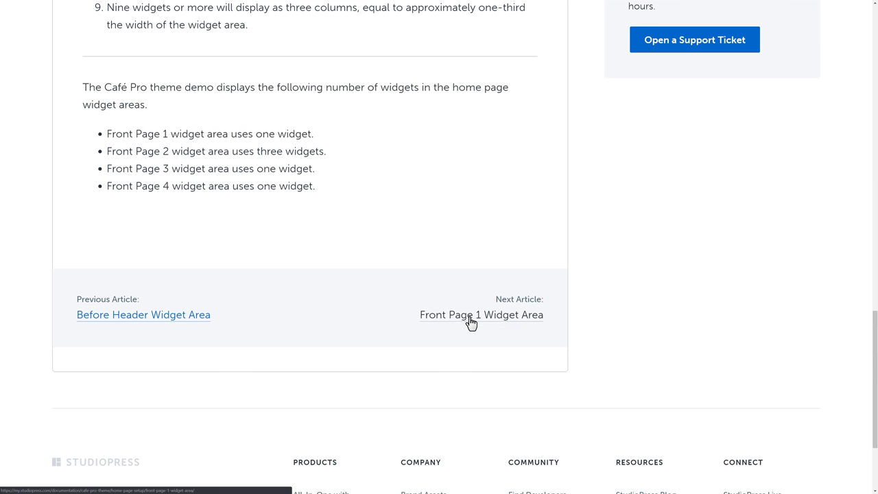
{"action": "scroll", "coordinate": [394, 272], "scroll_direction": "down", "scroll_amount": 2}
{"action": "scroll", "coordinate": [393, 273], "scroll_direction": "down", "scroll_amount": 2}
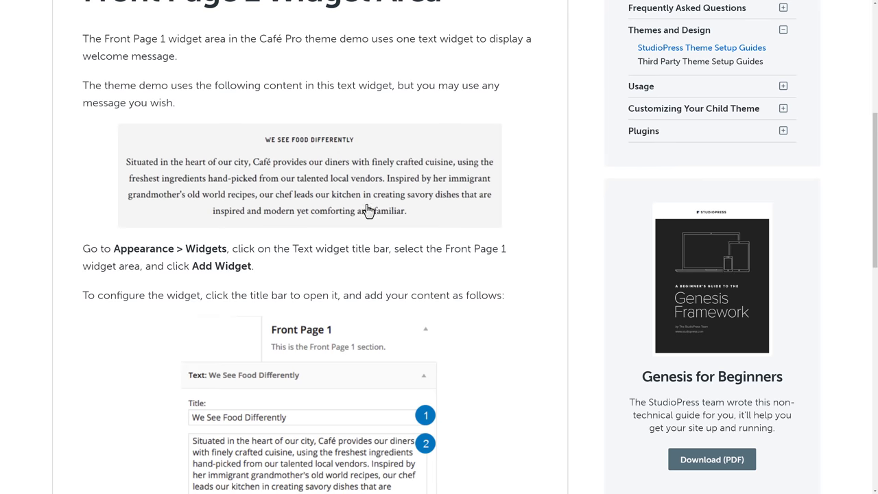
{"action": "scroll", "coordinate": [412, 241], "scroll_direction": "down", "scroll_amount": 1}
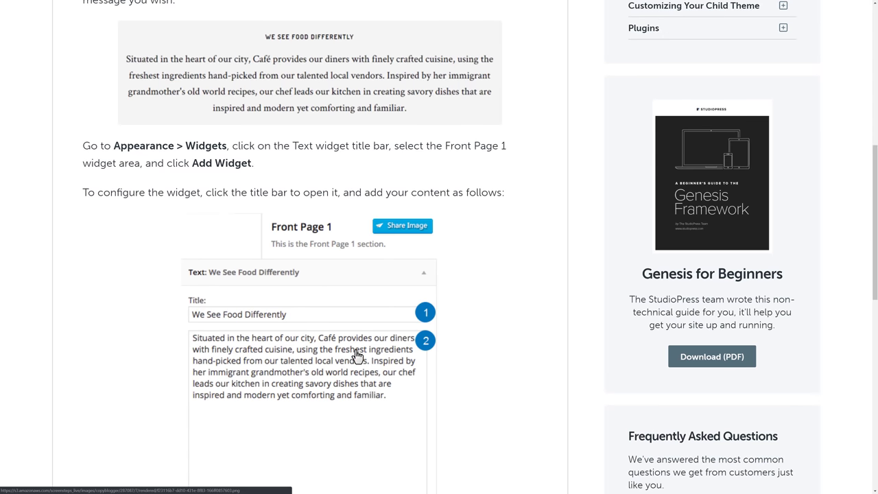
{"action": "scroll", "coordinate": [353, 354], "scroll_direction": "down", "scroll_amount": 5}
{"action": "scroll", "coordinate": [354, 354], "scroll_direction": "down", "scroll_amount": 1}
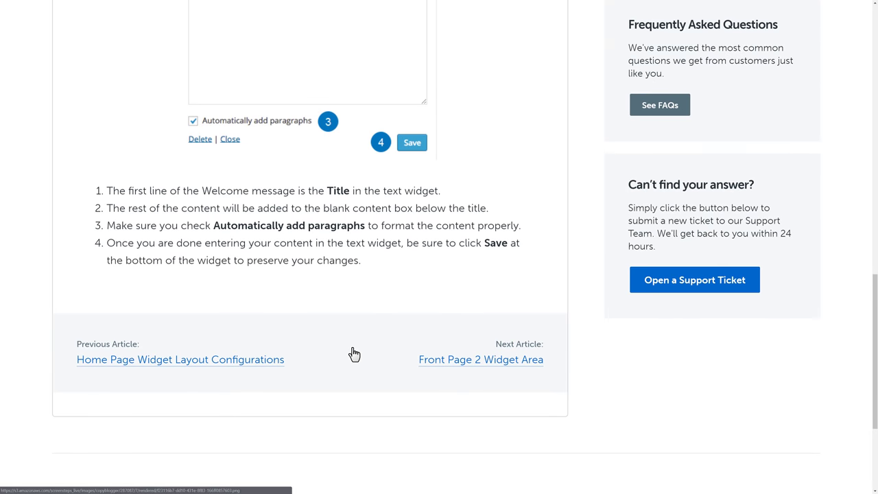
Open the Front Page 2 Widget Area article and examine its three-column menu example and text widget instructions
{"action": "left_click", "coordinate": [500, 368]}
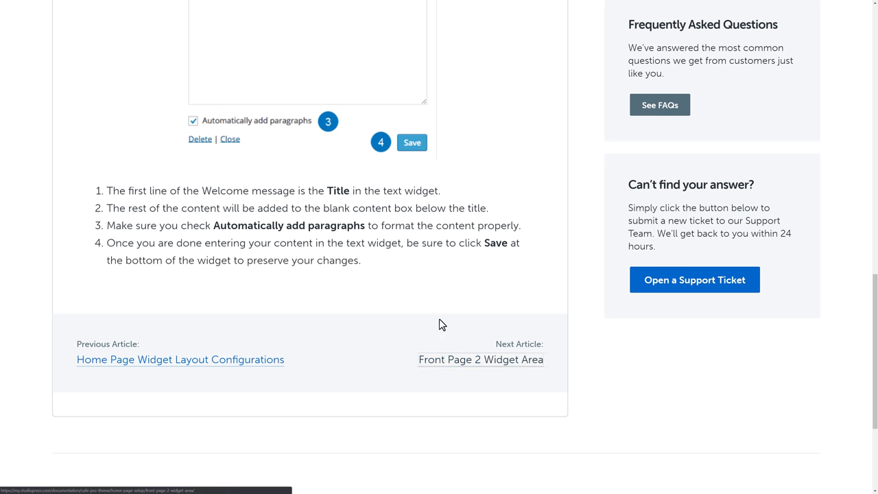
{"action": "scroll", "coordinate": [422, 332], "scroll_direction": "down", "scroll_amount": 2}
{"action": "scroll", "coordinate": [422, 331], "scroll_direction": "down", "scroll_amount": 5}
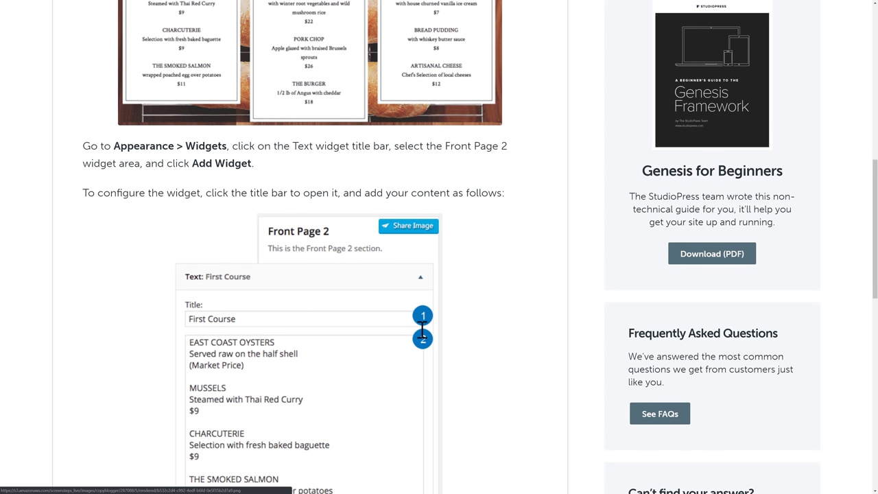
{"action": "scroll", "coordinate": [421, 334], "scroll_direction": "down", "scroll_amount": 5}
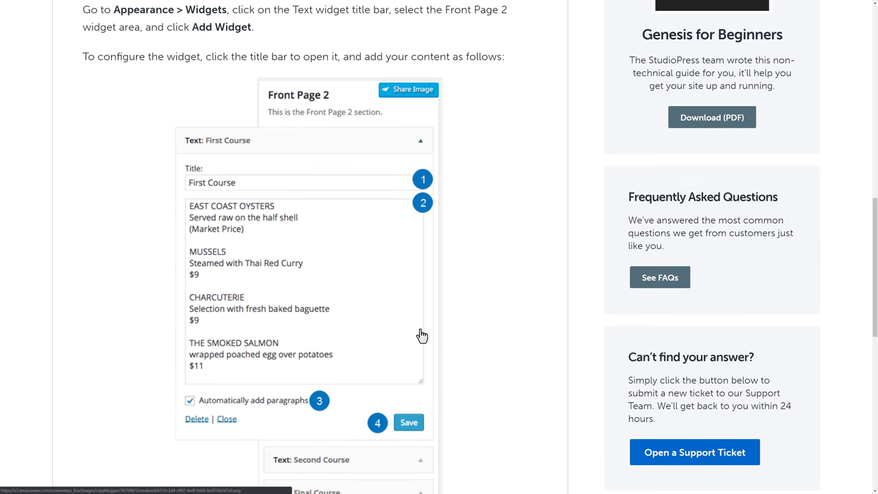
{"action": "scroll", "coordinate": [422, 334], "scroll_direction": "down", "scroll_amount": 2}
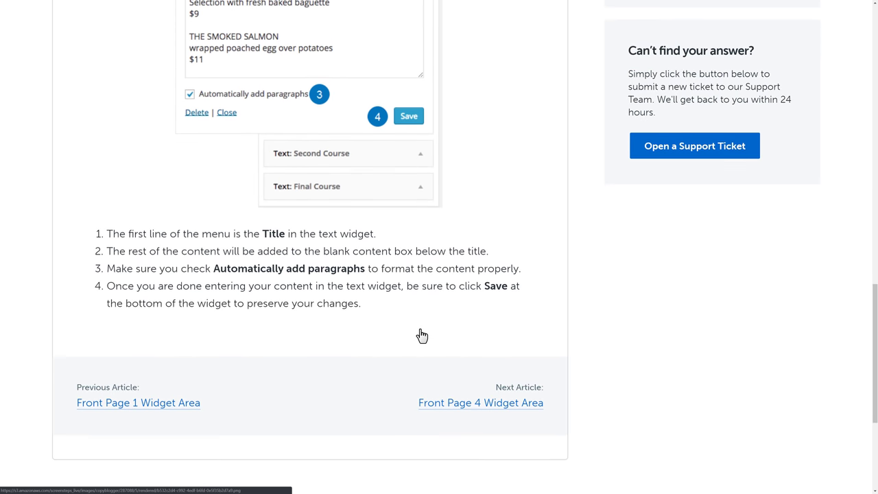
{"action": "scroll", "coordinate": [422, 335], "scroll_direction": "up", "scroll_amount": 4}
{"action": "scroll", "coordinate": [414, 368], "scroll_direction": "up", "scroll_amount": 8}
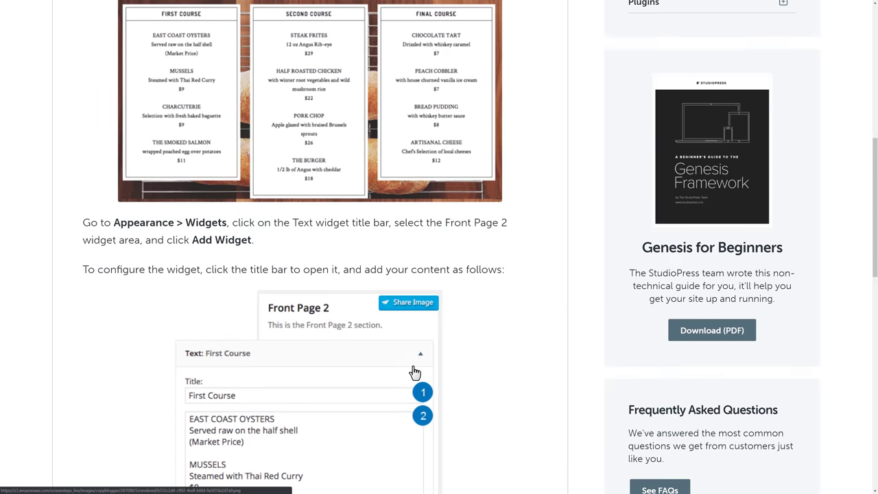
{"action": "scroll", "coordinate": [415, 368], "scroll_direction": "up", "scroll_amount": 2}
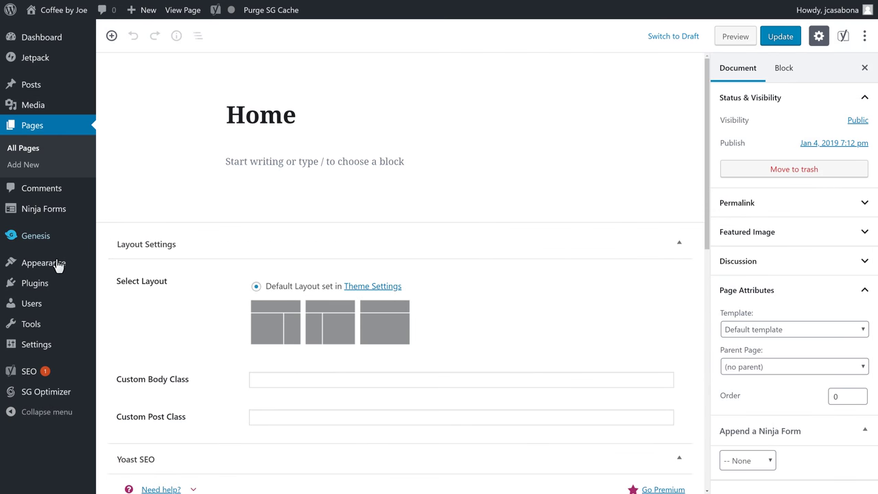
Switch to the WordPress dashboard, open the theme Customizer and go to the Front Page 1 widget area
{"action": "mouse_move", "coordinate": [59, 267]}
{"action": "left_click", "coordinate": [165, 287]}
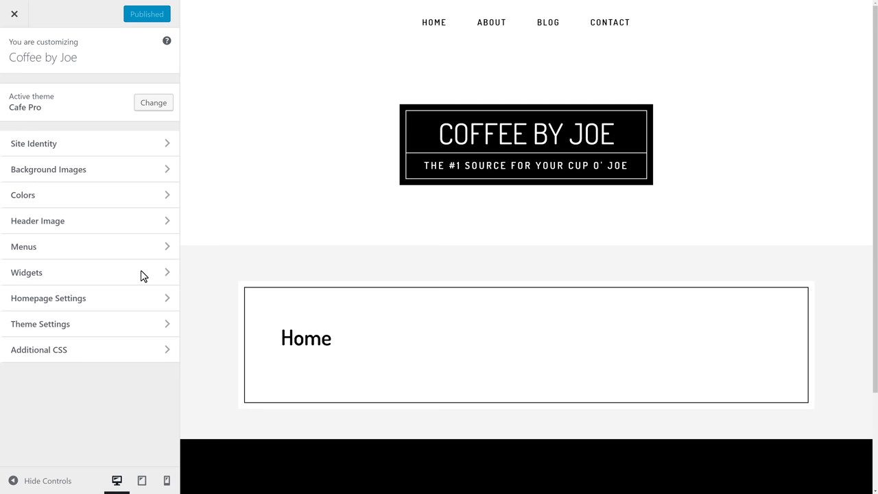
{"action": "left_click", "coordinate": [141, 276]}
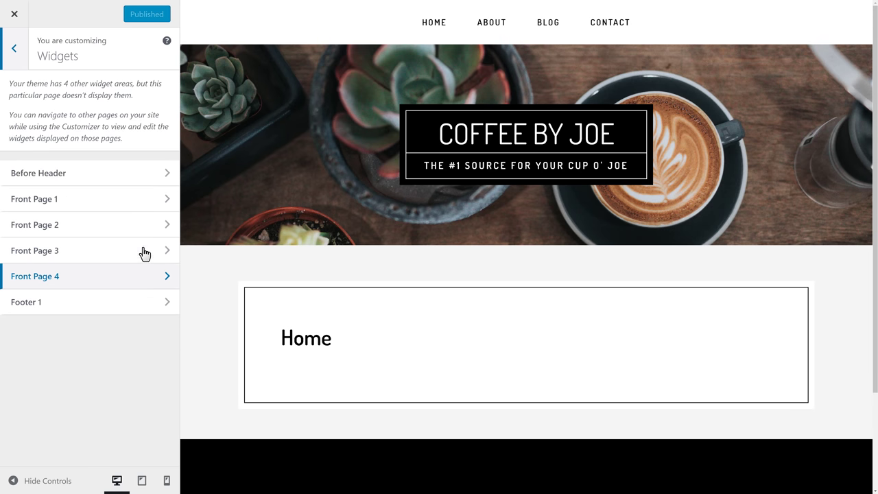
{"action": "left_click", "coordinate": [135, 203]}
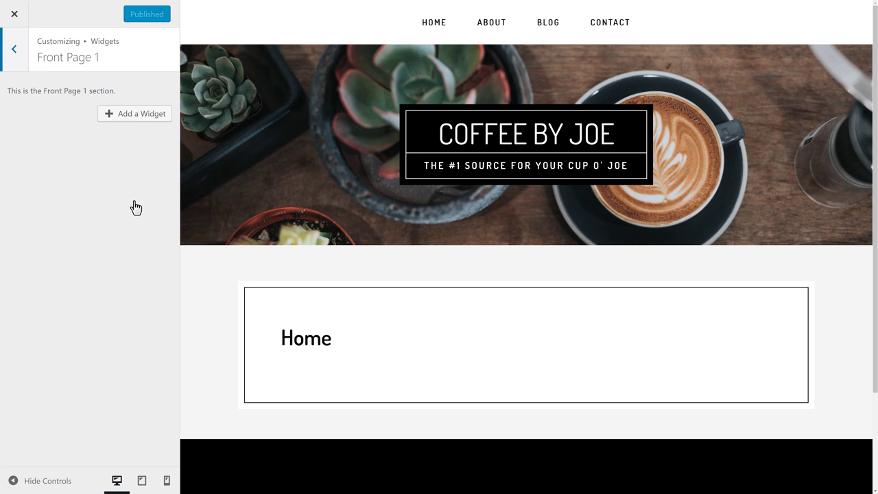
Add a Text widget to the Front Page 1 area and check the new section in the page preview
{"action": "left_click", "coordinate": [139, 121]}
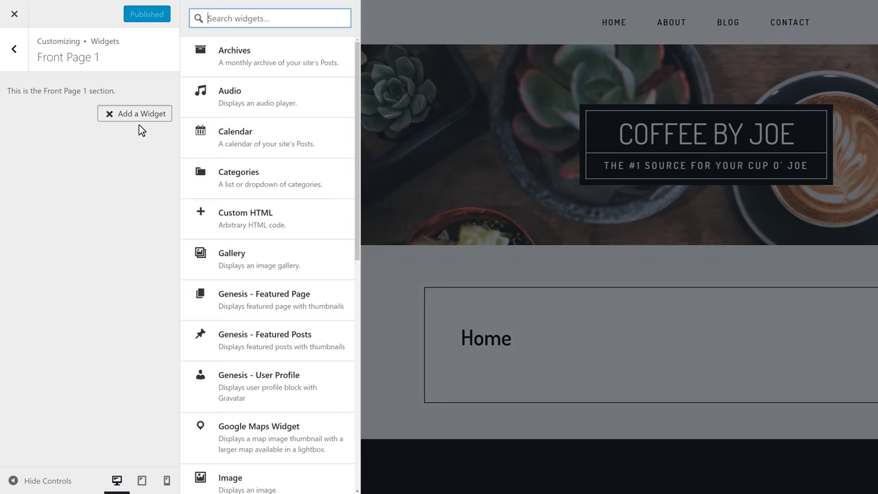
{"action": "scroll", "coordinate": [242, 329], "scroll_direction": "down", "scroll_amount": 7}
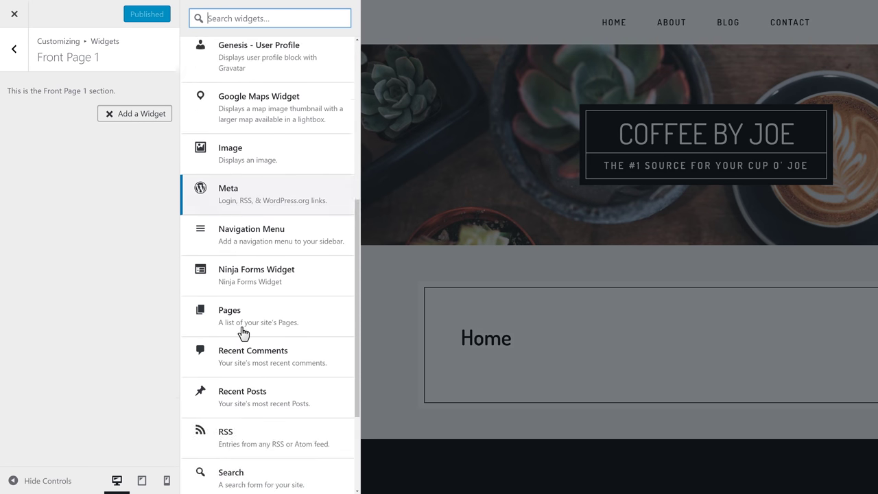
{"action": "left_click", "coordinate": [248, 410]}
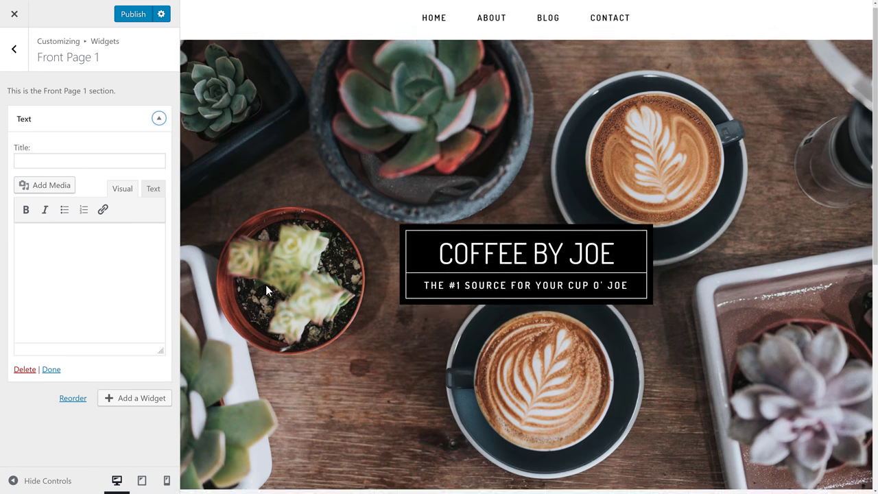
{"action": "scroll", "coordinate": [266, 284], "scroll_direction": "down", "scroll_amount": 3}
{"action": "scroll", "coordinate": [267, 288], "scroll_direction": "down", "scroll_amount": 4}
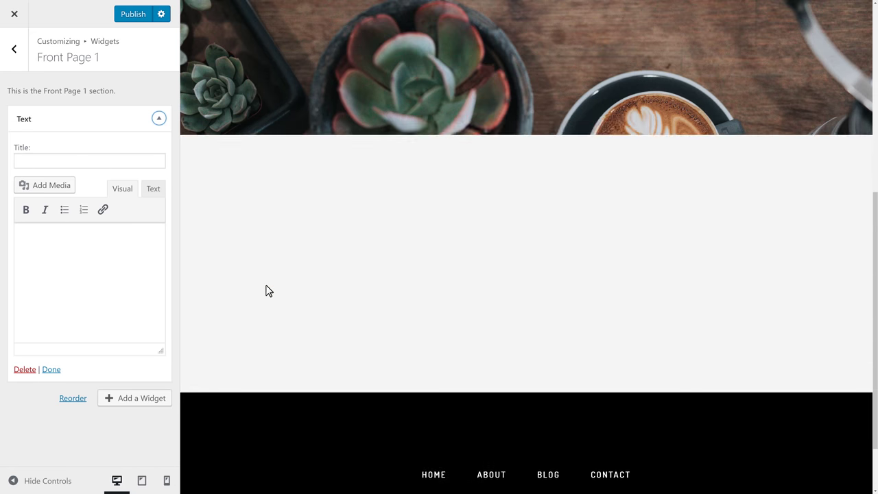
{"action": "scroll", "coordinate": [267, 288], "scroll_direction": "up", "scroll_amount": 8}
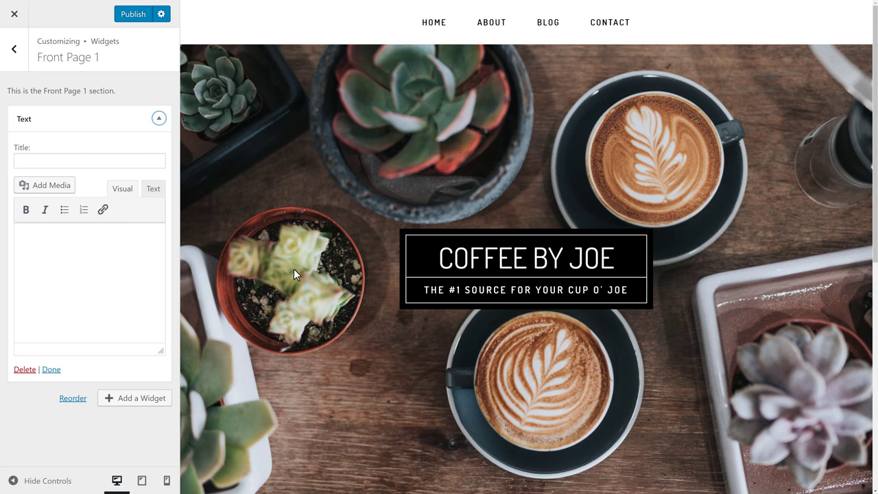
Title the Front Page 1 text widget "The Best Cup of Coffee You'll Drink" and enter a paragraph about the cafe's coffee and atmosphere
{"action": "type", "text": "The Best Cup of Coffee You'll Drink"}
{"action": "scroll", "coordinate": [309, 252], "scroll_direction": "down", "scroll_amount": 6}
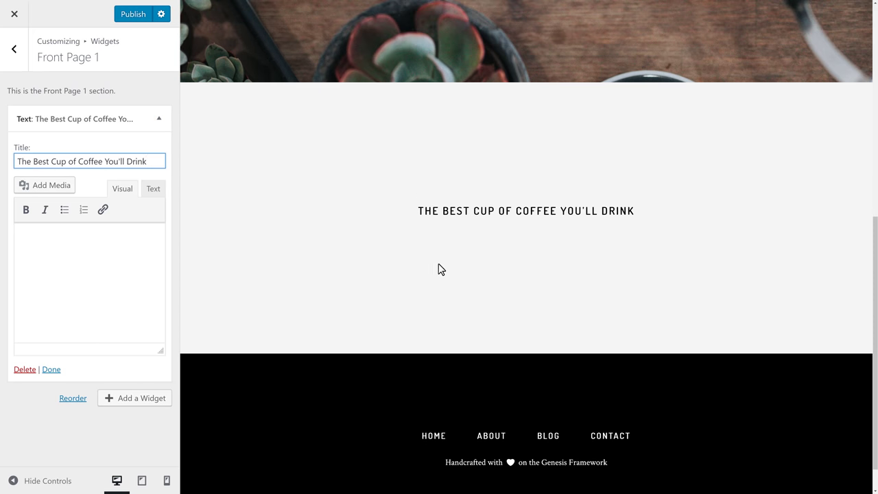
{"action": "left_click", "coordinate": [118, 266]}
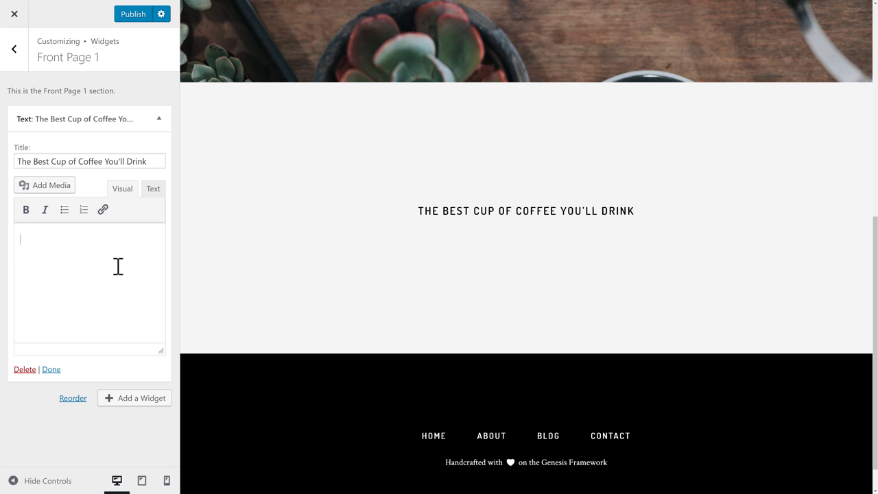
{"action": "type", "text": "The cafe at Coffee by Joe not only serves the best coffee we can find, but offers a fantastic atmosphere for work or play, depending on the day. If you need to hunker down and get work done, you can visit our quite, coworking area. If you're meeting up with friends, you can grab a table. No matter what you do, remember: everything is better with coffee."}
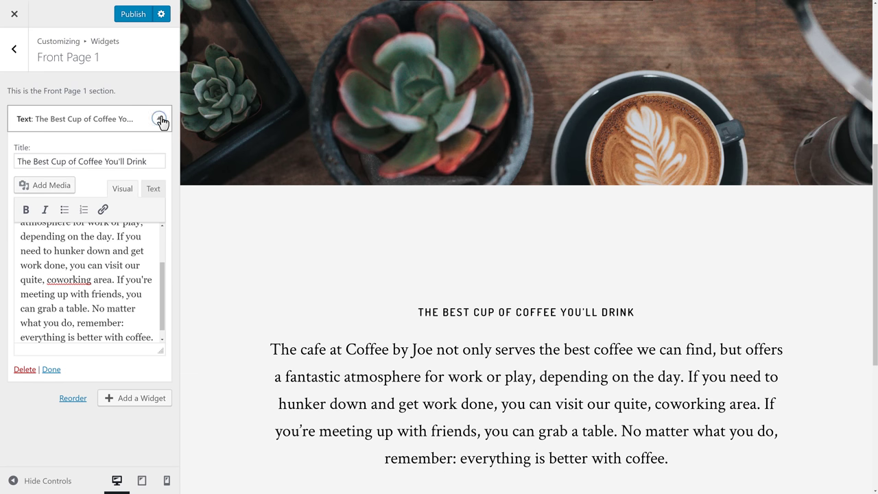
Collapse the completed Front Page 1 text widget and open the Front Page 2 widget area
{"action": "left_click", "coordinate": [161, 121]}
{"action": "left_click", "coordinate": [13, 55]}
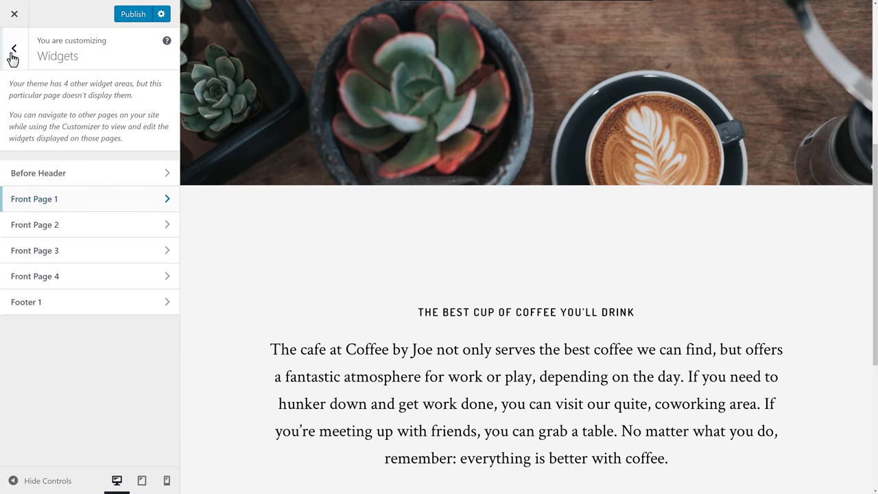
{"action": "left_click", "coordinate": [99, 235]}
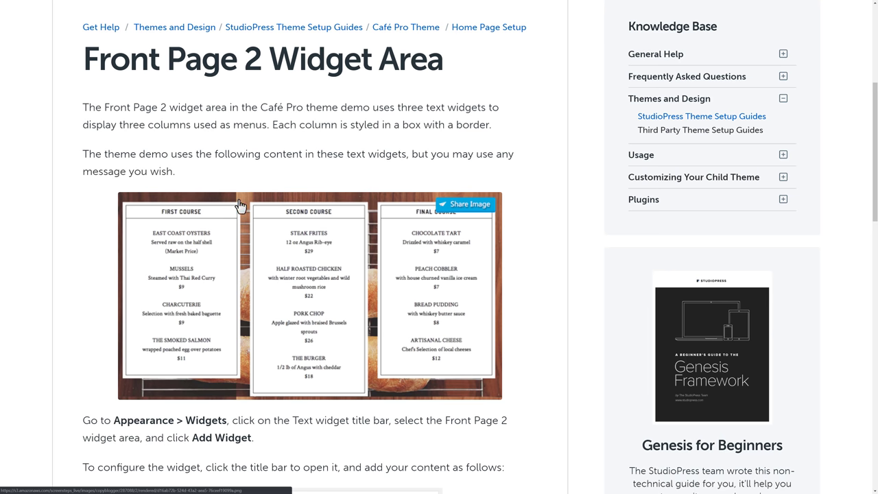
Switch to the StudioPress documentation and reread how the Front Page 2 menu columns are built from text widgets
{"action": "scroll", "coordinate": [283, 245], "scroll_direction": "down", "scroll_amount": 3}
{"action": "scroll", "coordinate": [283, 246], "scroll_direction": "down", "scroll_amount": 3}
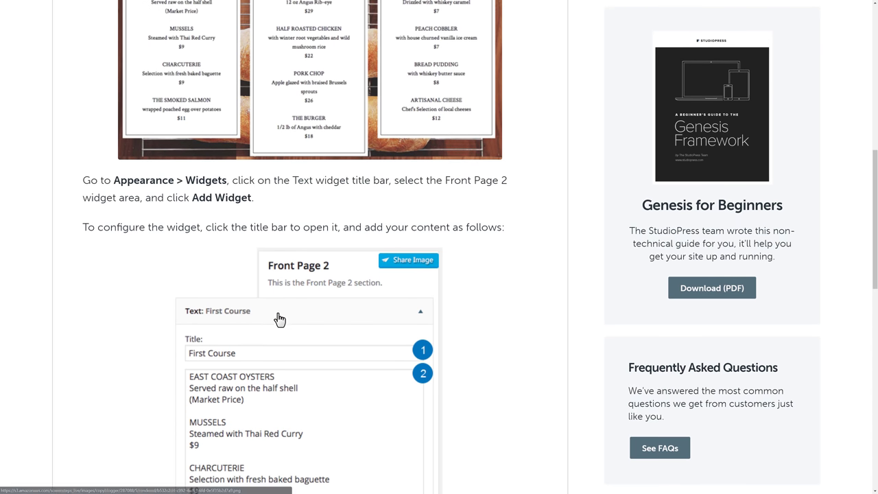
{"action": "scroll", "coordinate": [272, 336], "scroll_direction": "down", "scroll_amount": 5}
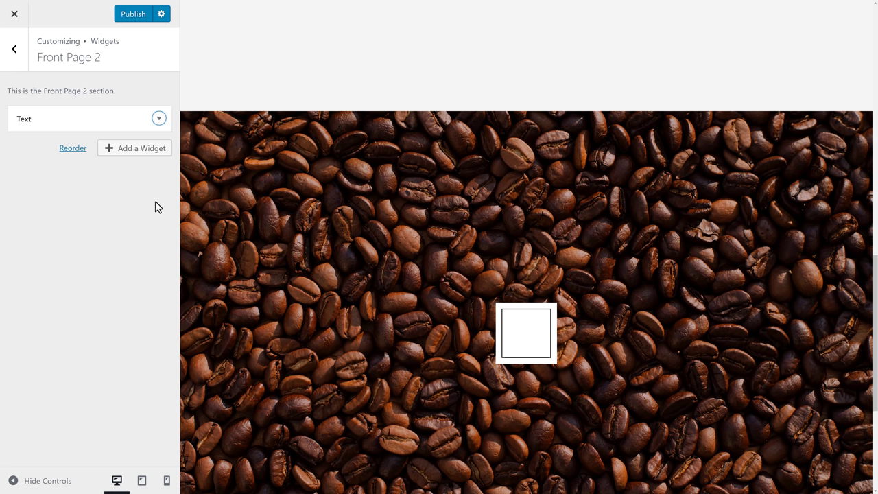
Return to the Customizer and inspect the Front Page 2 section with its coffee-bean background in the page preview
{"action": "scroll", "coordinate": [272, 199], "scroll_direction": "down", "scroll_amount": 1}
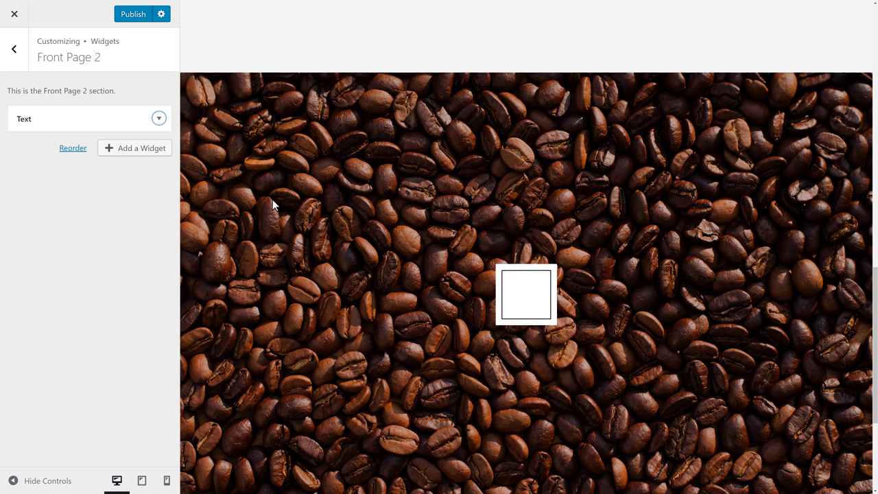
{"action": "scroll", "coordinate": [272, 199], "scroll_direction": "down", "scroll_amount": 1}
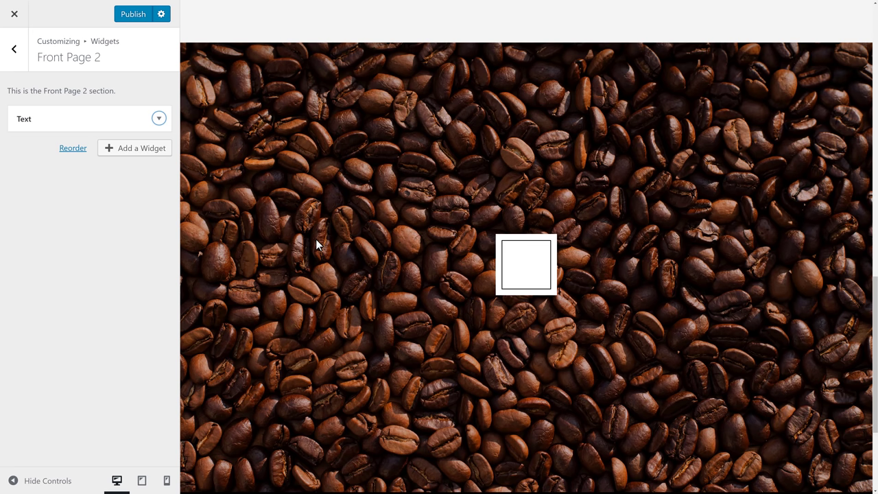
{"action": "scroll", "coordinate": [385, 255], "scroll_direction": "up", "scroll_amount": 3}
{"action": "scroll", "coordinate": [386, 260], "scroll_direction": "down", "scroll_amount": 4}
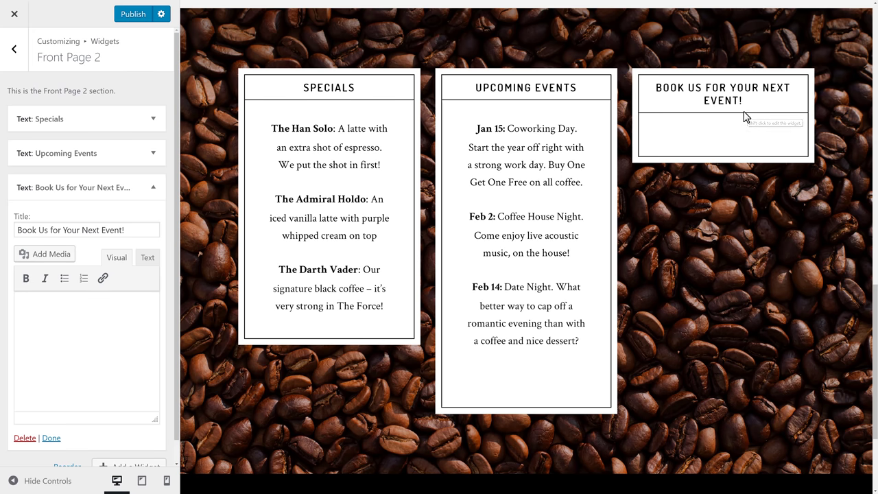
Enter "Have a party, work function, or general gathering? Why not have it here? Get in touch to book the date and time." and a "Contact Us" line
{"action": "left_click", "coordinate": [80, 306]}
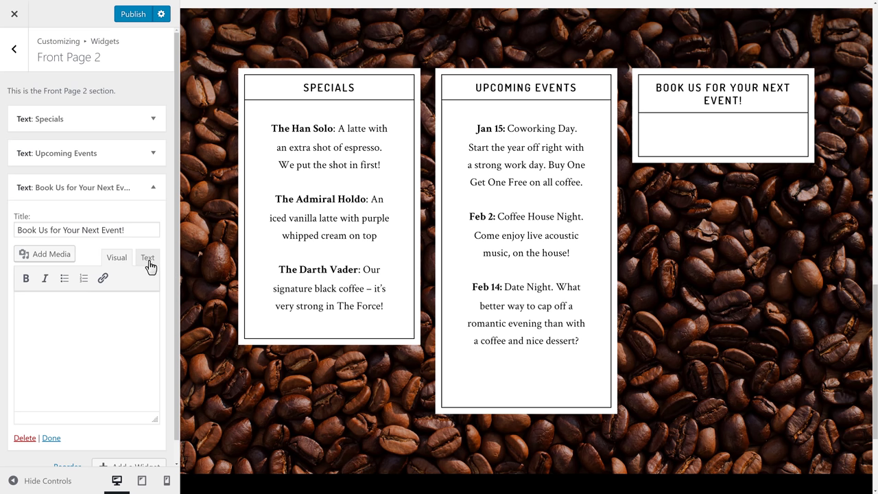
{"action": "type", "text": "Have a party, work function, or general gathering? Why not have it here? Get in touch to book the date and time."}
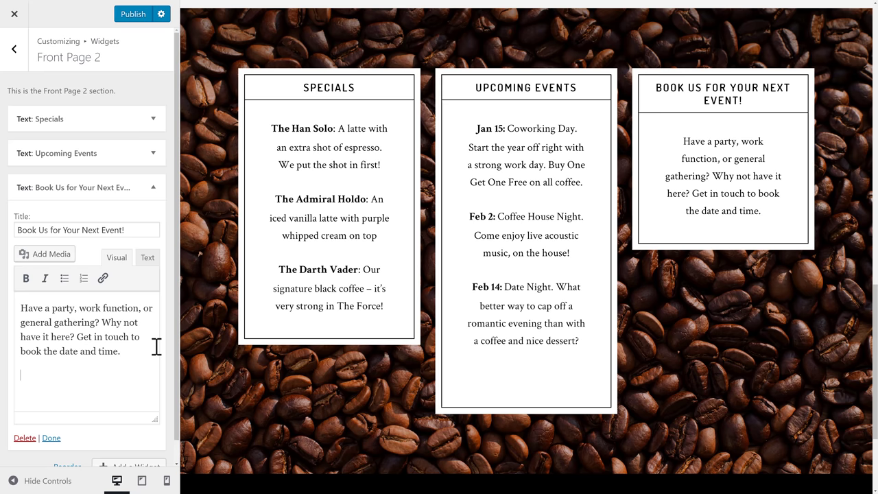
{"action": "type", "text": "COntact Us"}
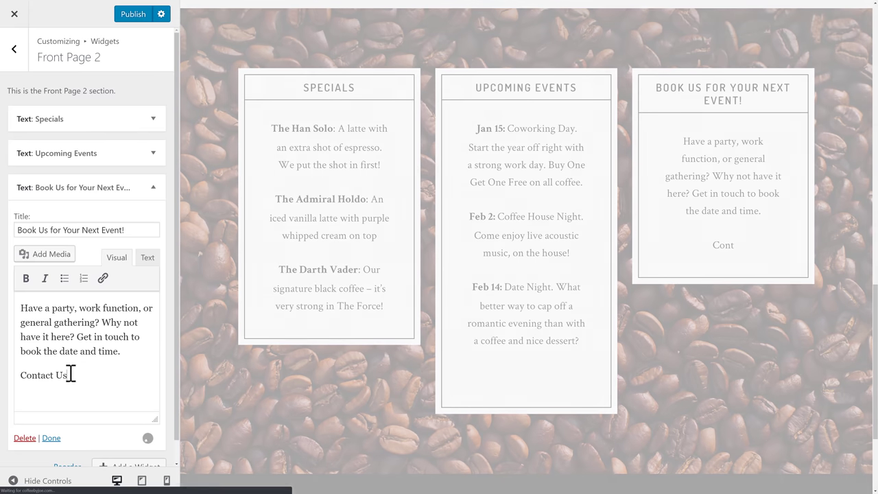
{"action": "left_click_drag", "start_coordinate": [70, 374], "coordinate": [15, 376]}
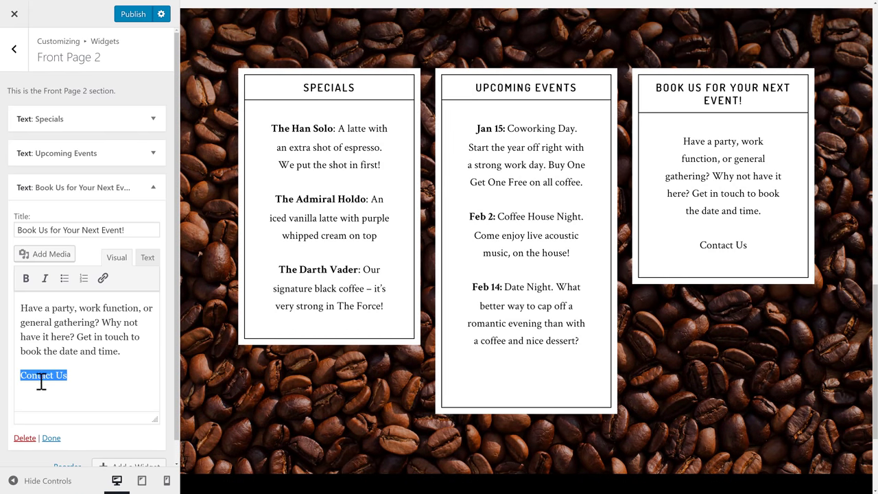
{"action": "left_click", "coordinate": [102, 278]}
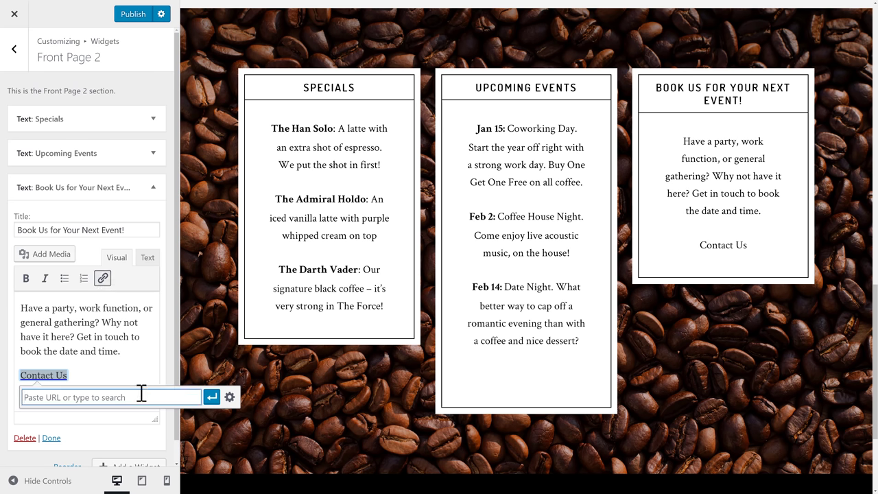
{"action": "type", "text": "Con"}
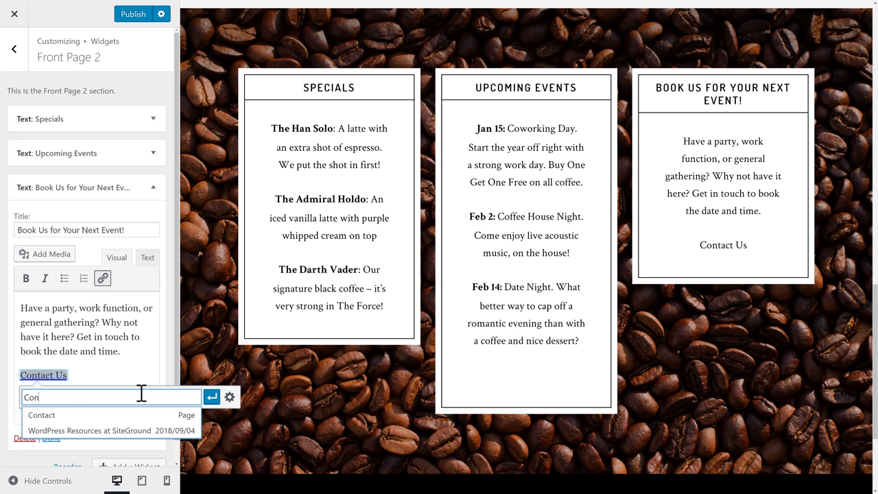
{"action": "left_click", "coordinate": [62, 416]}
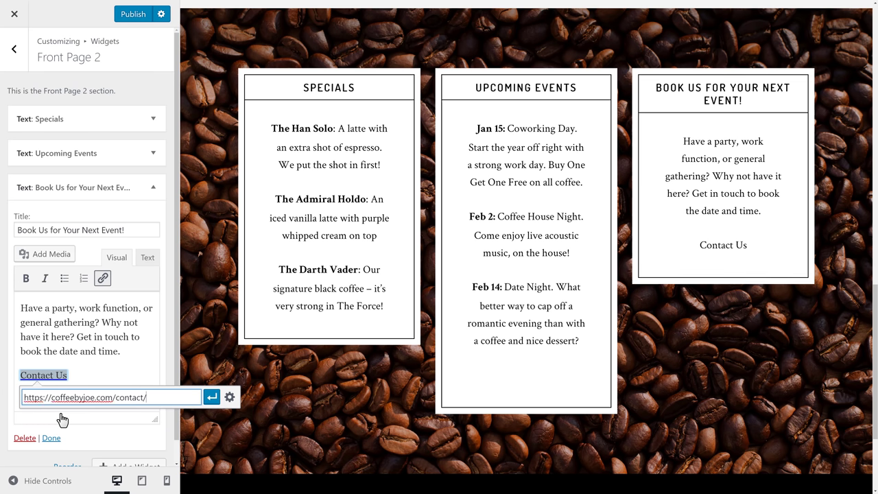
{"action": "left_click", "coordinate": [211, 398]}
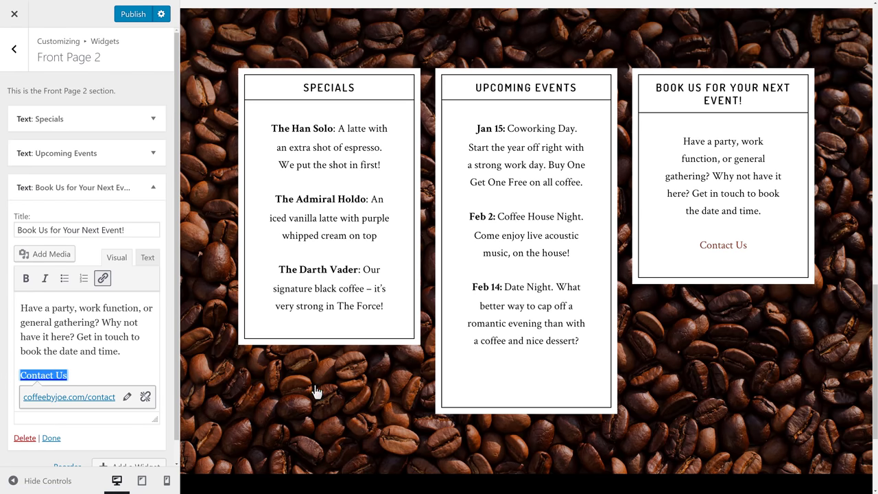
Add class="button" to the Contact Us link in the widget's HTML, and collapse the widget to return to the widget area list
{"action": "left_click", "coordinate": [148, 259]}
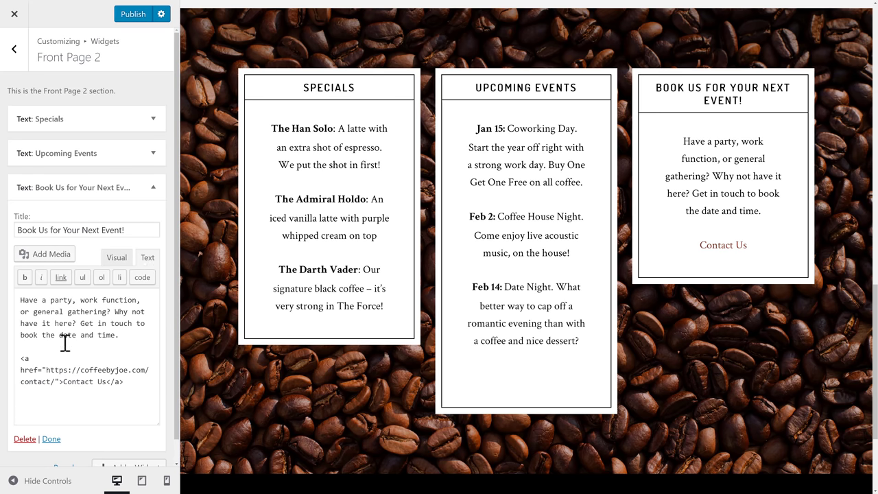
{"action": "left_click_drag", "start_coordinate": [119, 381], "coordinate": [14, 366]}
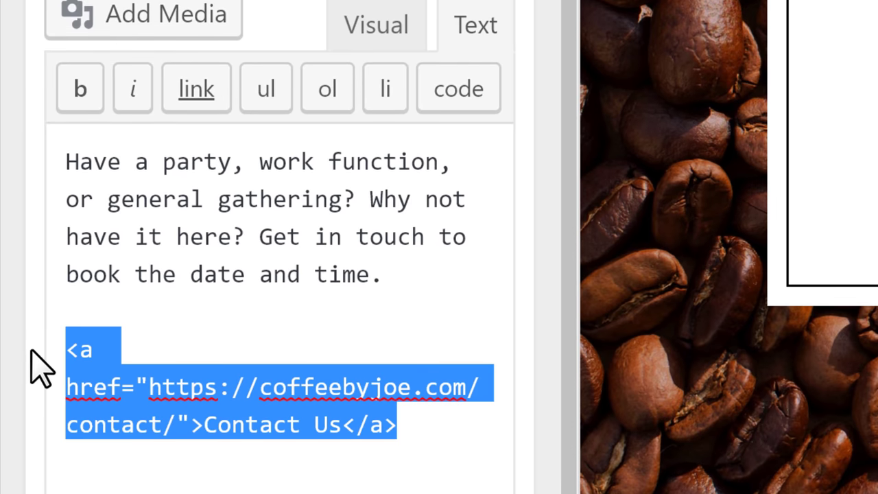
{"action": "left_click", "coordinate": [176, 349]}
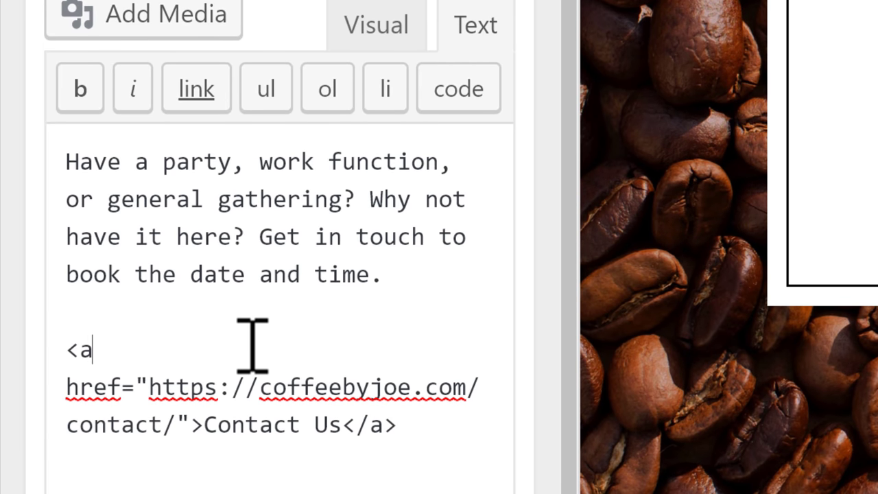
{"action": "type", "text": "class="}
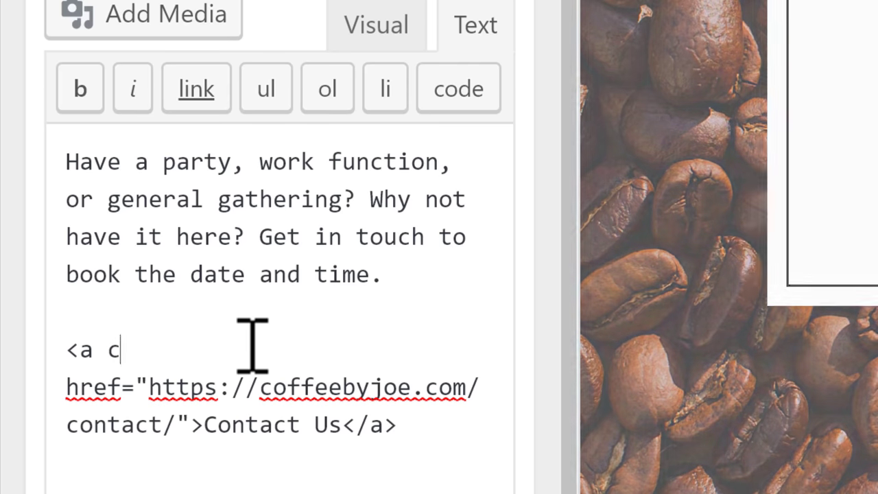
{"action": "type", "text": "\"button\""}
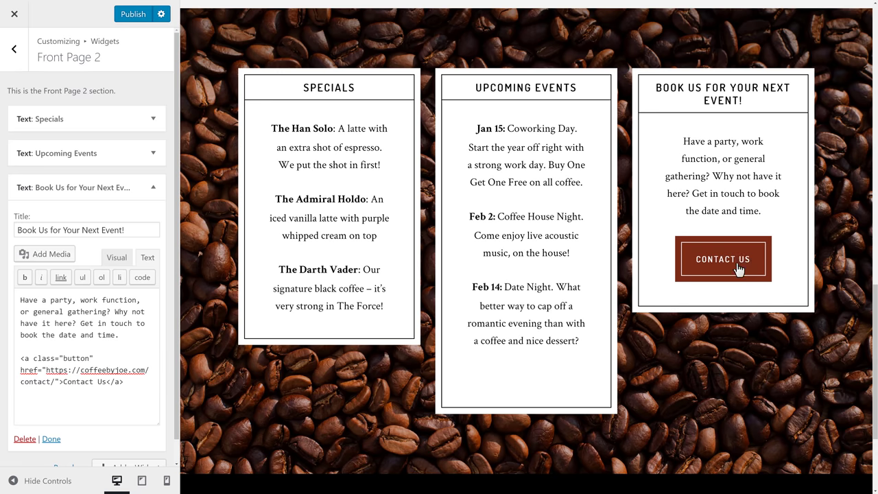
{"action": "left_click", "coordinate": [163, 195]}
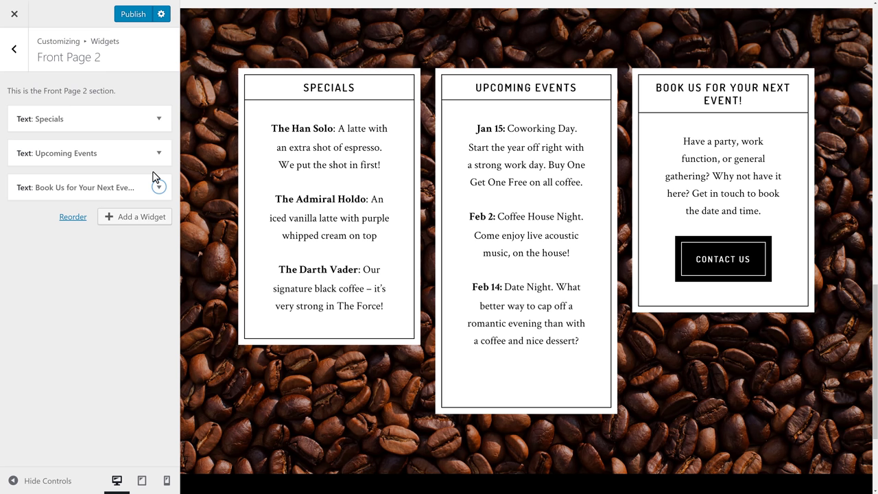
{"action": "left_click", "coordinate": [13, 49]}
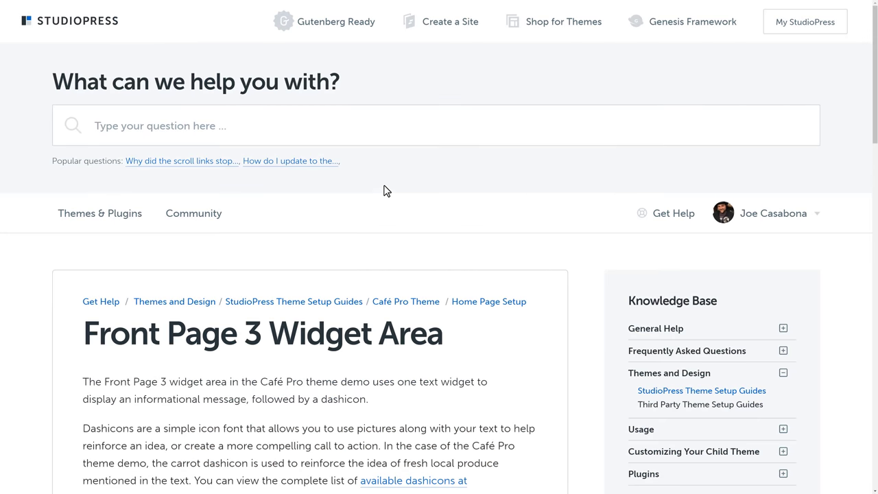
Switch to the StudioPress documentation and read how the Front Page 3 text widget combines a message with a dashicon
{"action": "scroll", "coordinate": [384, 191], "scroll_direction": "down", "scroll_amount": 3}
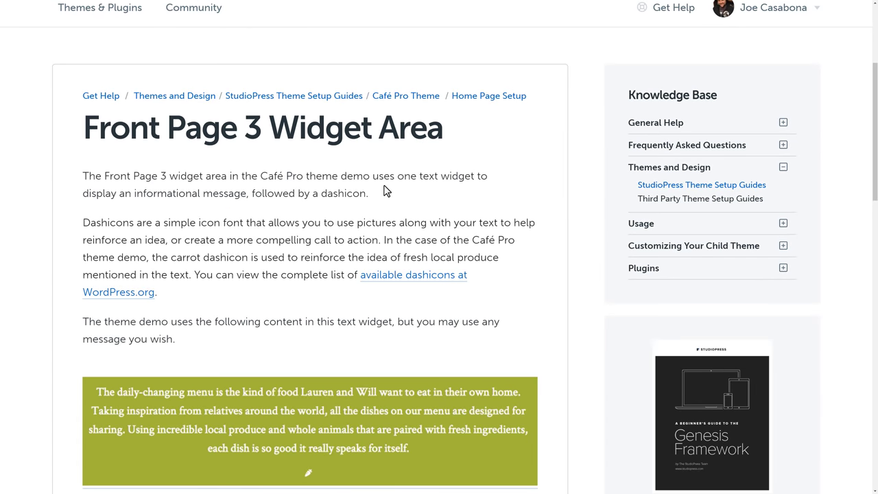
{"action": "scroll", "coordinate": [384, 191], "scroll_direction": "down", "scroll_amount": 1}
{"action": "scroll", "coordinate": [383, 189], "scroll_direction": "down", "scroll_amount": 4}
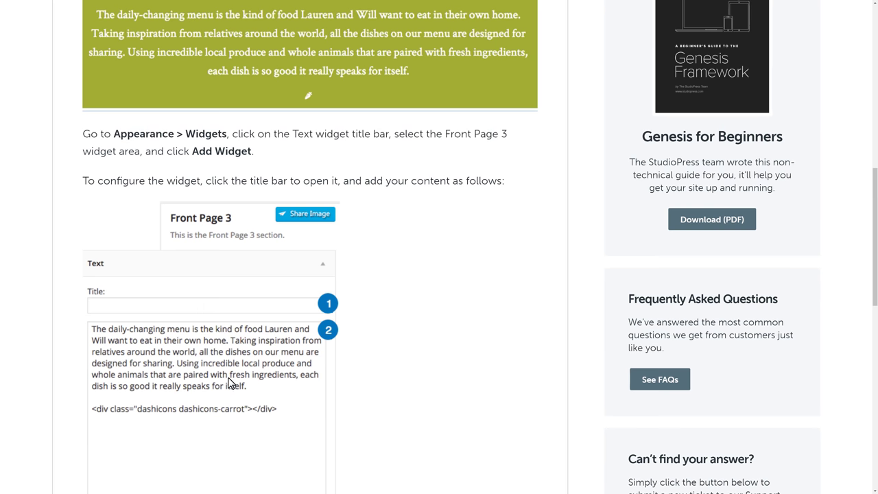
{"action": "scroll", "coordinate": [249, 367], "scroll_direction": "down", "scroll_amount": 1}
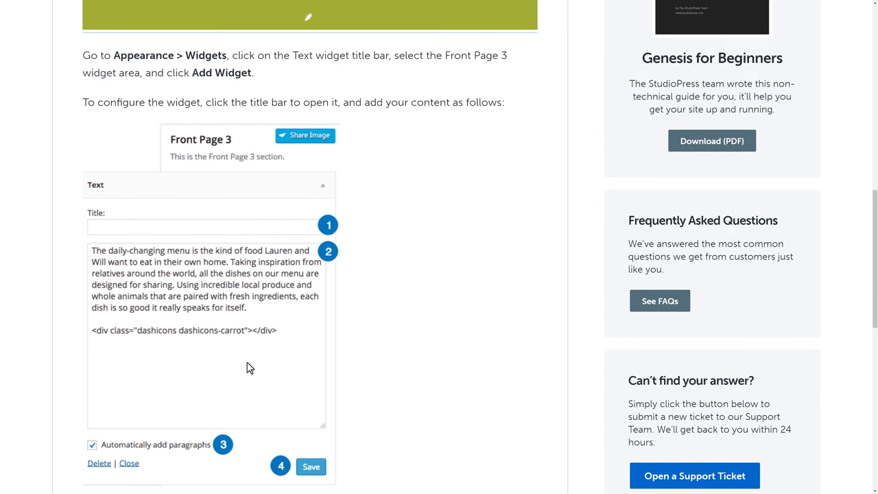
{"action": "scroll", "coordinate": [248, 366], "scroll_direction": "up", "scroll_amount": 1}
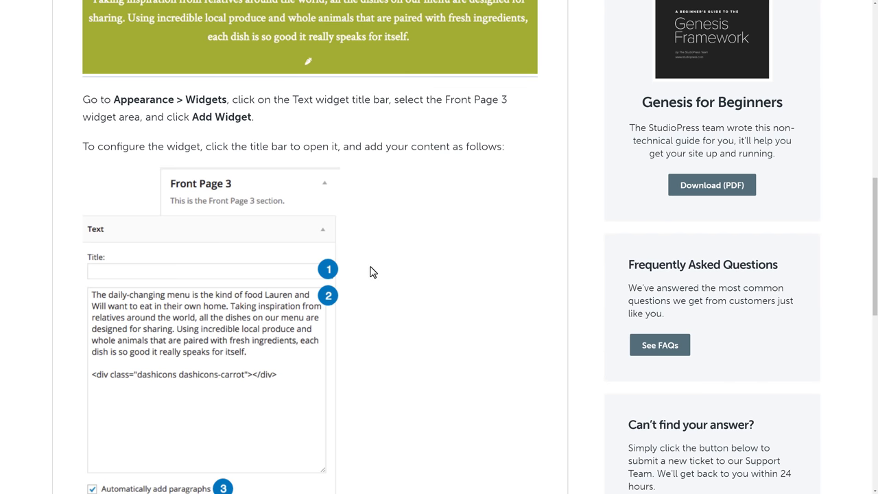
{"action": "scroll", "coordinate": [367, 272], "scroll_direction": "up", "scroll_amount": 2}
{"action": "scroll", "coordinate": [366, 273], "scroll_direction": "up", "scroll_amount": 3}
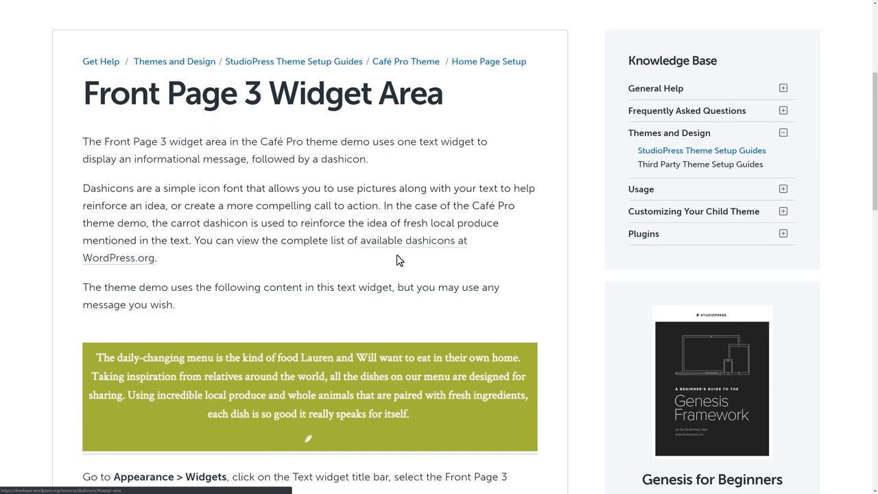
Open the WordPress.org list of available dashicons, filter it by "heart" and select the heart icon
{"action": "left_click", "coordinate": [397, 247]}
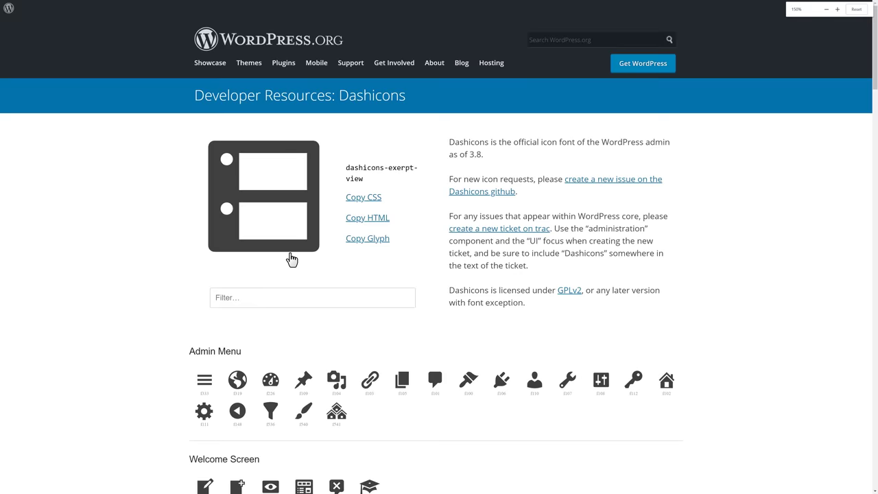
{"action": "scroll", "coordinate": [305, 199], "scroll_direction": "down", "scroll_amount": 2}
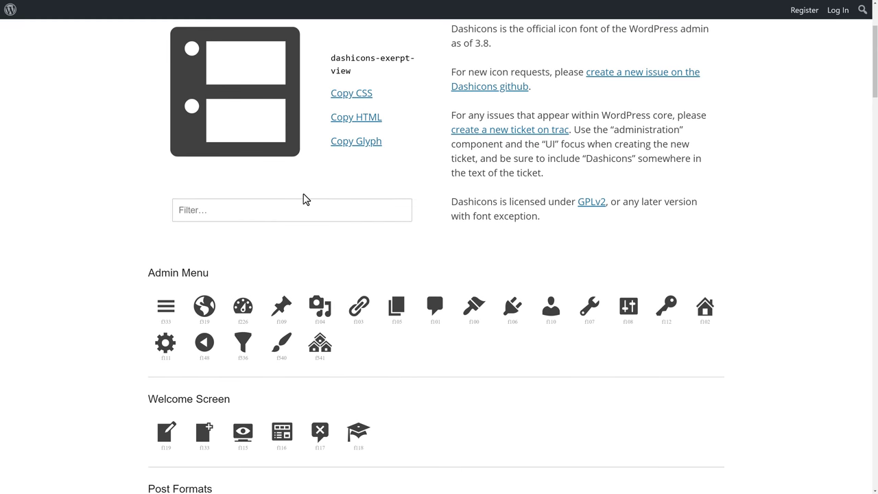
{"action": "scroll", "coordinate": [305, 199], "scroll_direction": "down", "scroll_amount": 6}
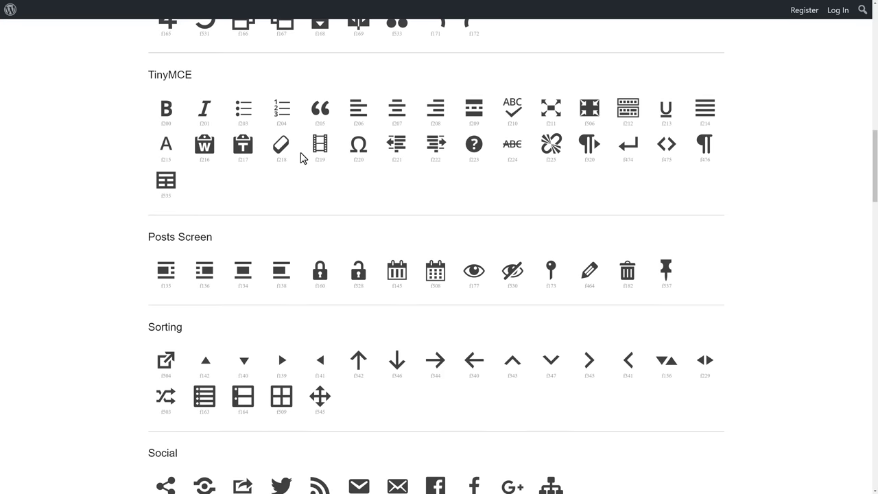
{"action": "scroll", "coordinate": [298, 157], "scroll_direction": "up", "scroll_amount": 8}
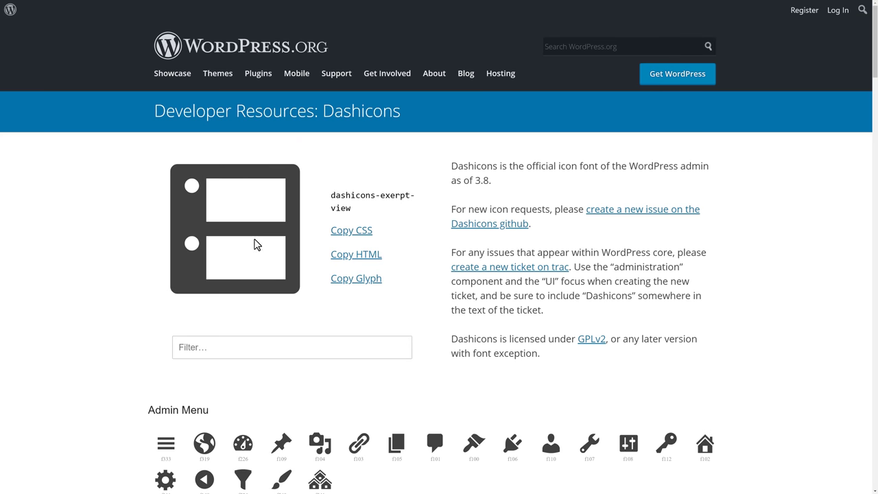
{"action": "left_click", "coordinate": [232, 342]}
{"action": "type", "text": "heart"}
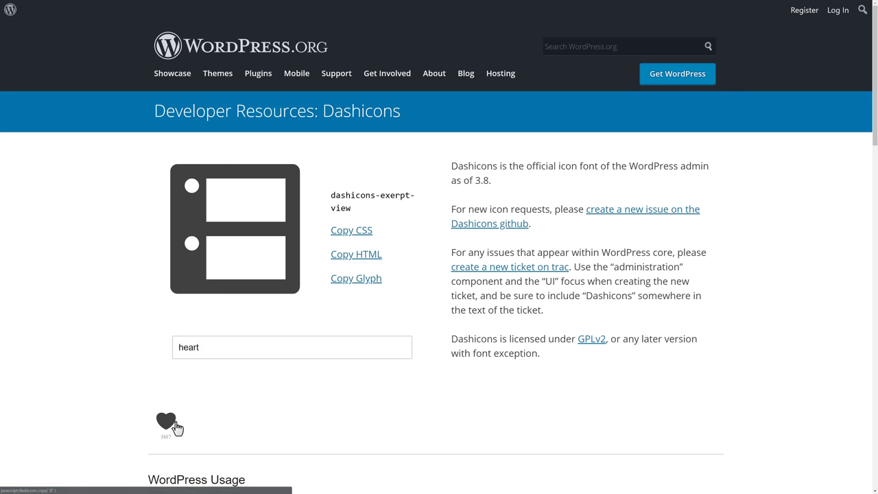
{"action": "left_click", "coordinate": [169, 426]}
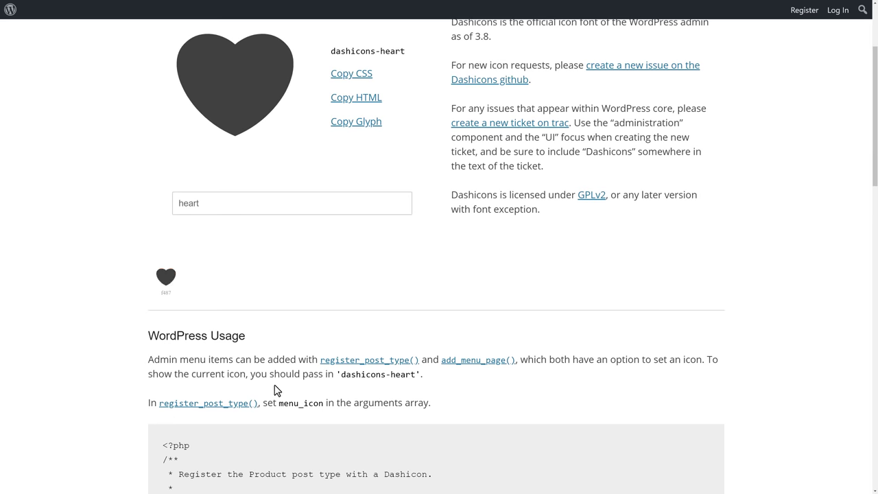
Copy the complete HTML span code of the dashicons-heart icon and dismiss the copy dialog
{"action": "scroll", "coordinate": [275, 389], "scroll_direction": "up", "scroll_amount": 2}
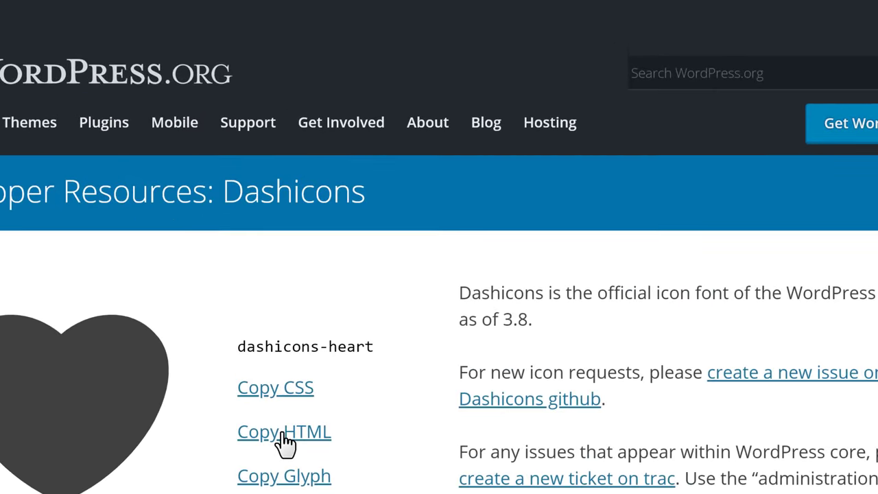
{"action": "left_click", "coordinate": [356, 236]}
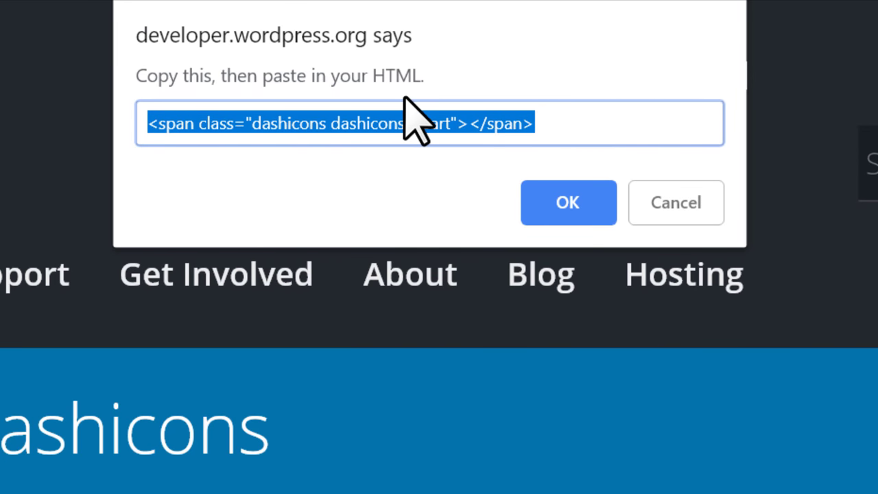
{"action": "left_click", "coordinate": [435, 127]}
{"action": "key", "text": "shift+Home"}
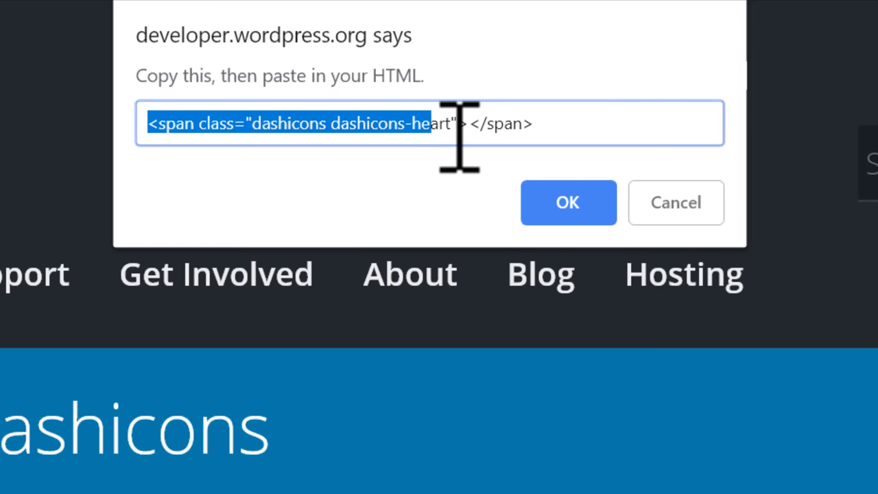
{"action": "key", "text": "ctrl+a"}
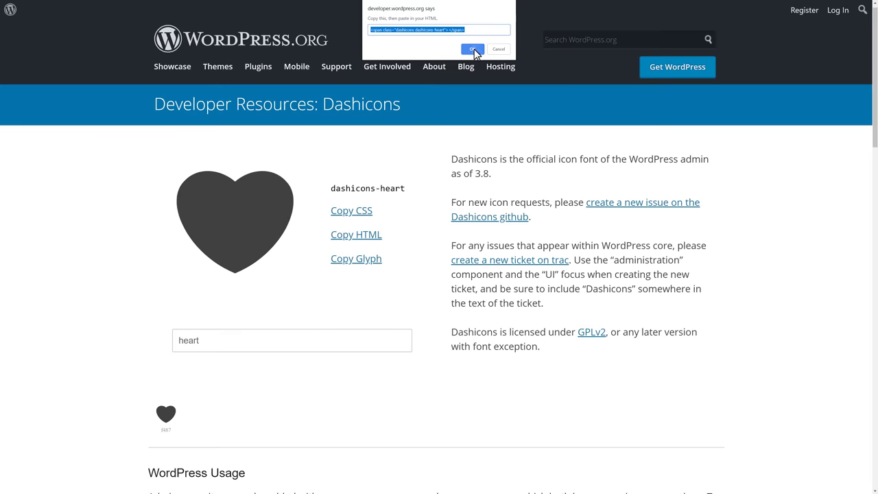
{"action": "left_click", "coordinate": [473, 50]}
Switch back to the Customizer and add a Text widget to the Front Page 3 area, with its content area ready for input
{"action": "key", "text": "ctrl+Tab"}
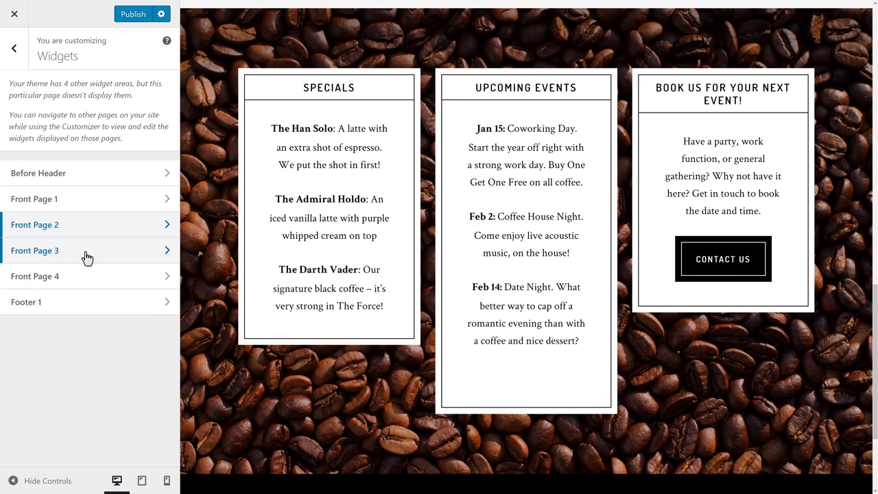
{"action": "left_click", "coordinate": [136, 256]}
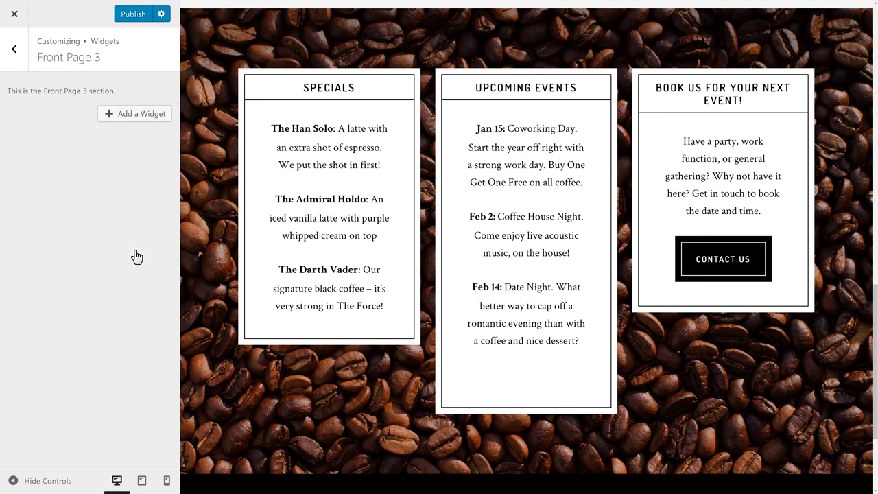
{"action": "left_click", "coordinate": [139, 121]}
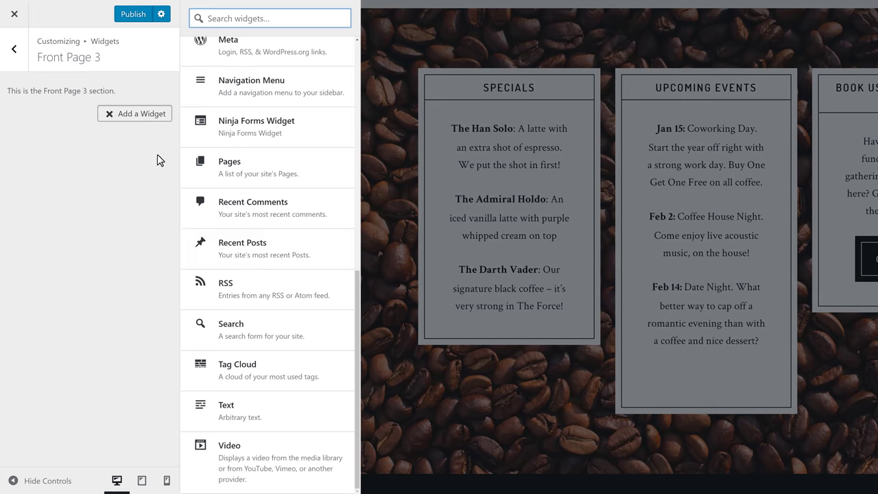
{"action": "left_click", "coordinate": [254, 418]}
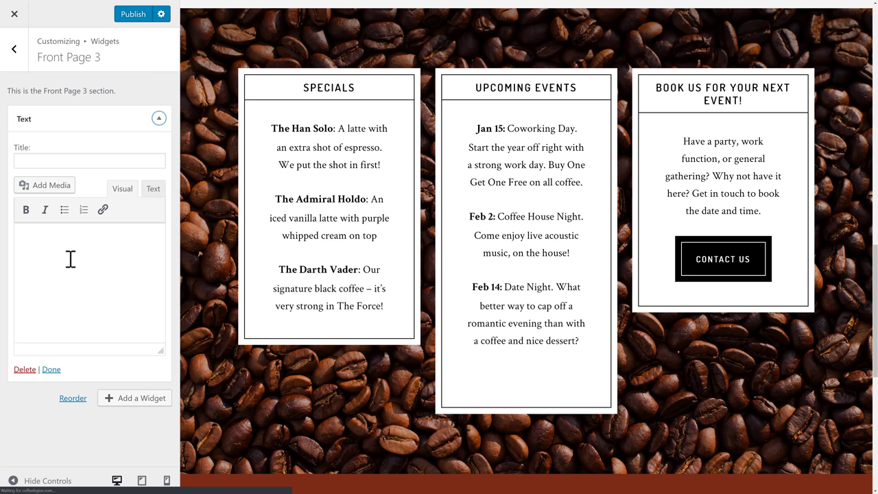
{"action": "left_click", "coordinate": [70, 258]}
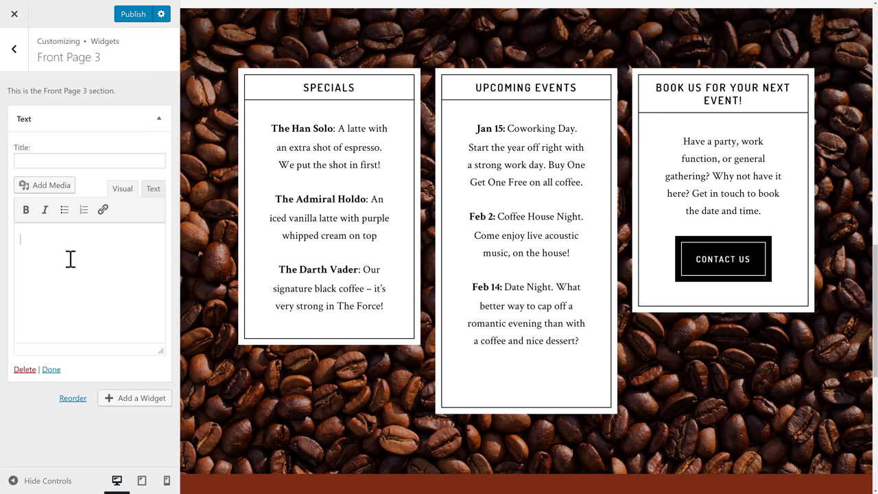
Fill the Front Page 3 text widget with the "Coffee is our passion" paragraph, followed by the dashicons-heart span code, and collapse the widget
{"action": "key", "text": "ctrl+v"}
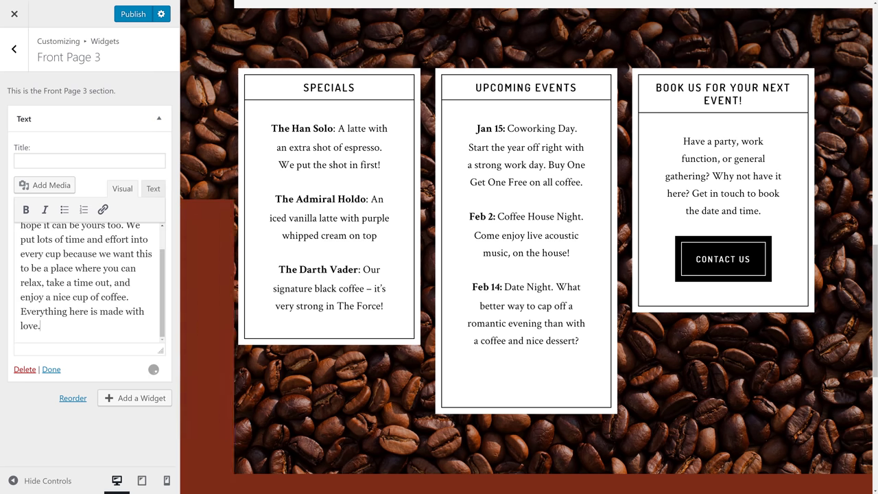
{"action": "scroll", "coordinate": [346, 273], "scroll_direction": "down", "scroll_amount": 2}
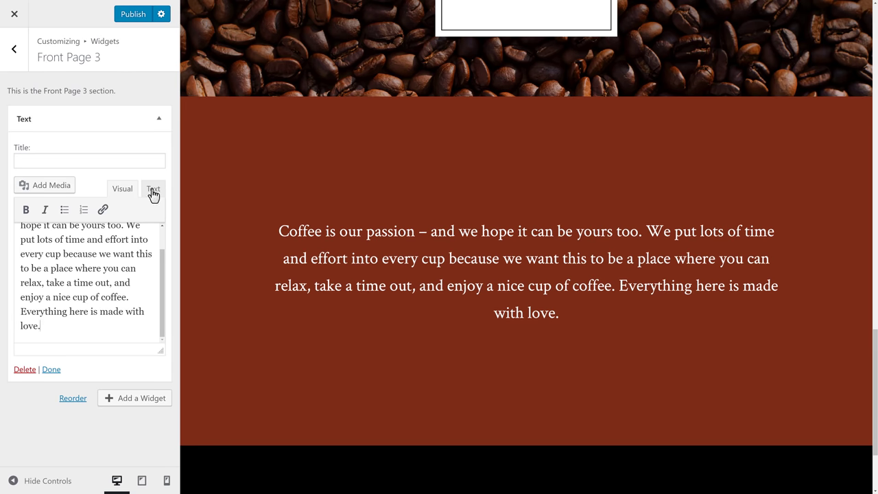
{"action": "left_click", "coordinate": [153, 189]}
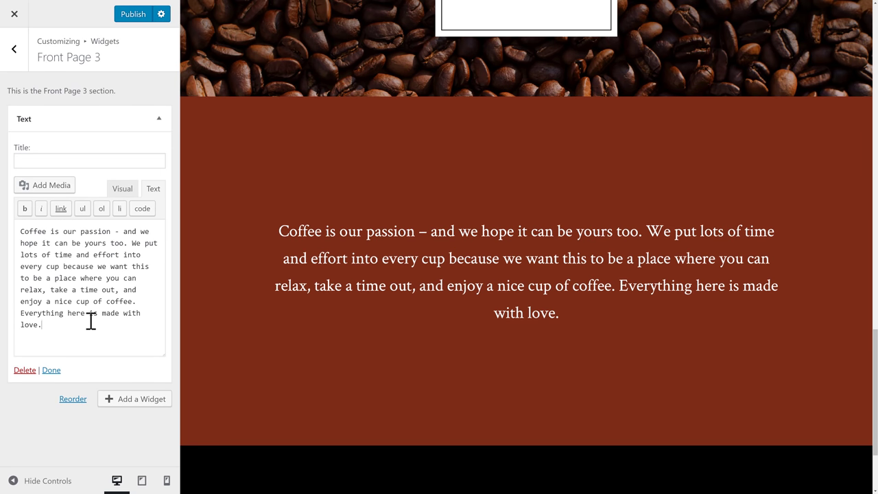
{"action": "key", "text": "Return"}
{"action": "key", "text": "Return"}
{"action": "key", "text": "ctrl+v"}
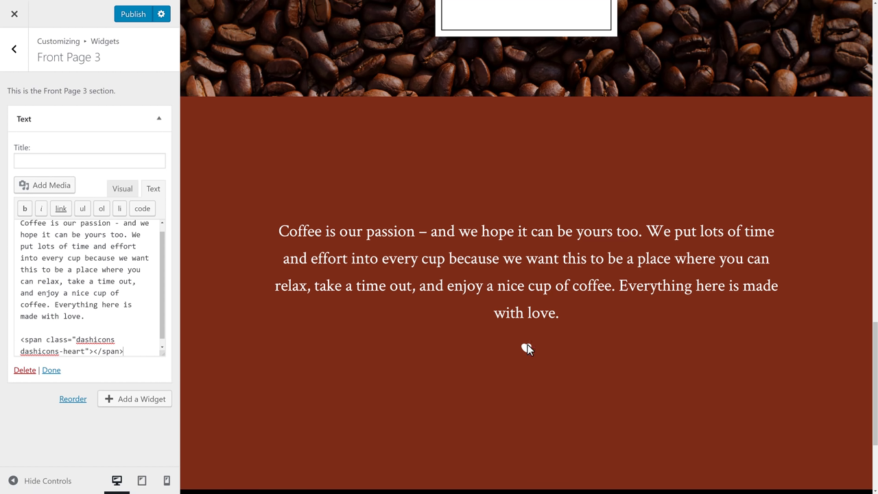
{"action": "left_click", "coordinate": [158, 120]}
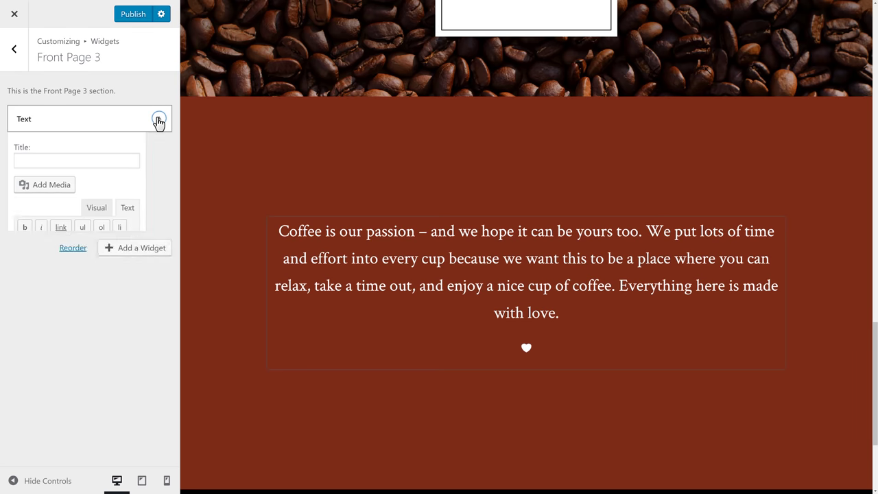
Add a Text widget containing "Drink Up" to the Front Page 4 area
{"action": "left_click", "coordinate": [9, 60]}
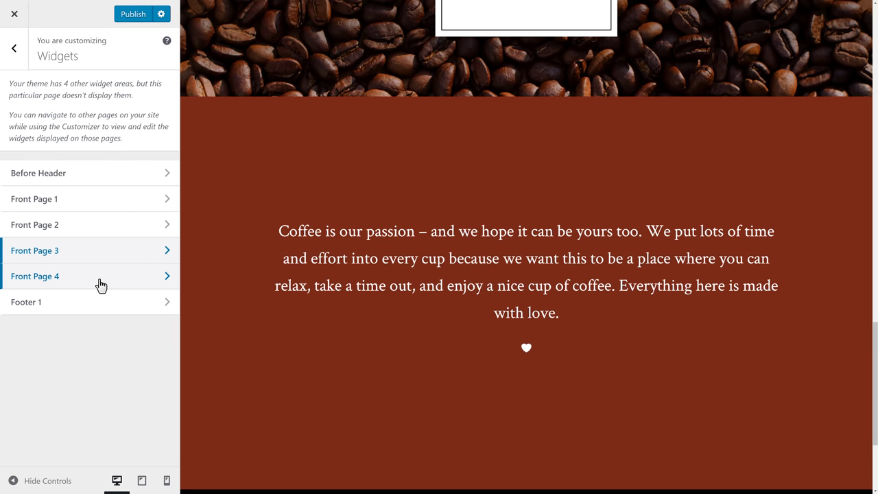
{"action": "scroll", "coordinate": [264, 270], "scroll_direction": "down", "scroll_amount": 3}
{"action": "left_click", "coordinate": [69, 276]}
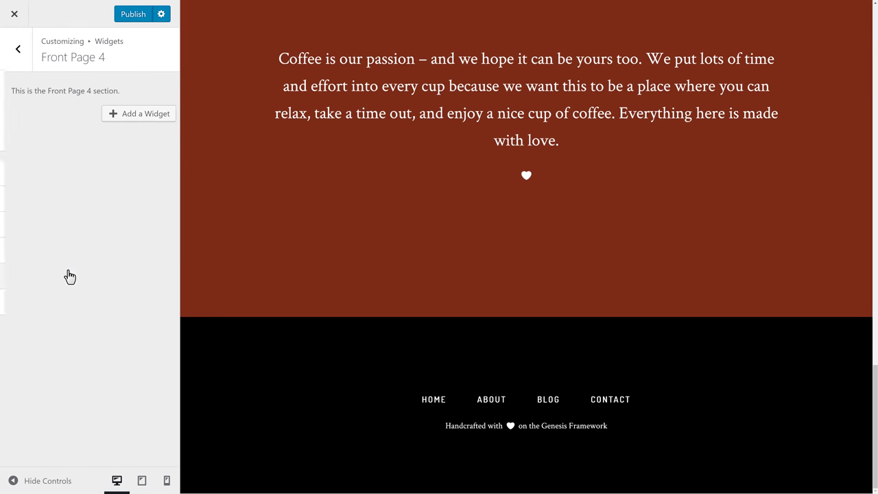
{"action": "left_click", "coordinate": [139, 118]}
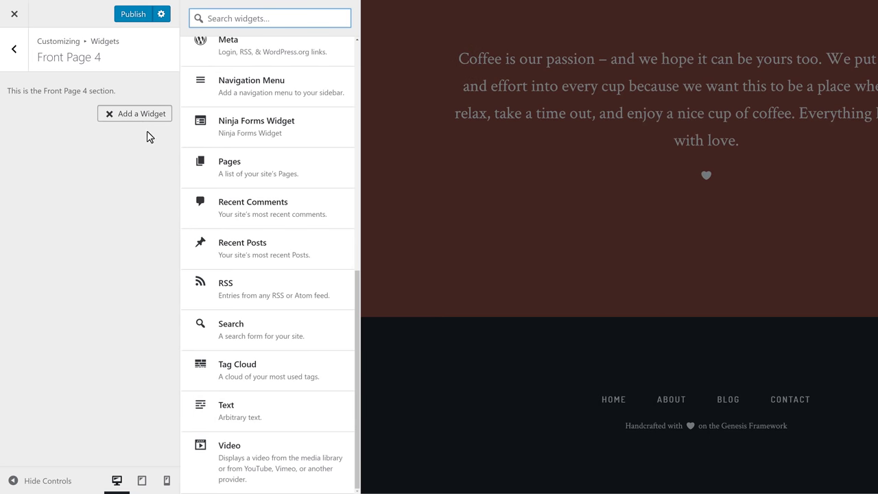
{"action": "left_click", "coordinate": [246, 415]}
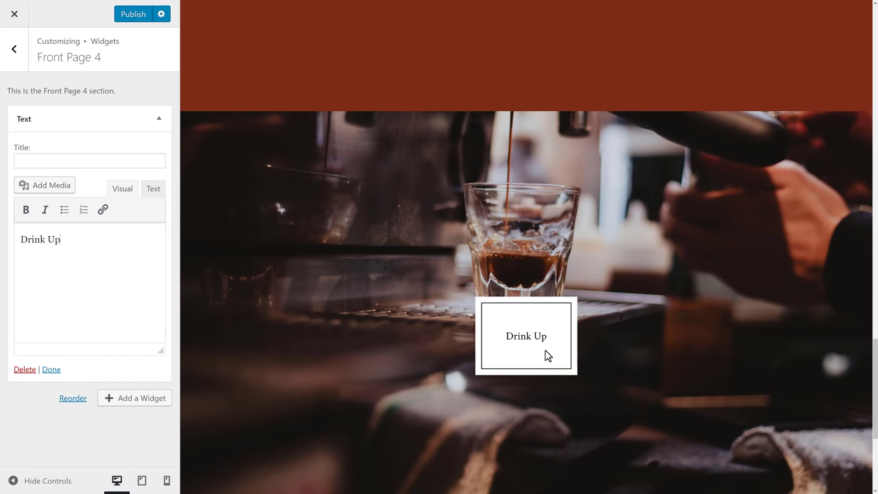
Review the home page preview from the Front Page 4 section down to the footer and back up to the header
{"action": "scroll", "coordinate": [545, 350], "scroll_direction": "down", "scroll_amount": 2}
{"action": "scroll", "coordinate": [569, 316], "scroll_direction": "down", "scroll_amount": 1}
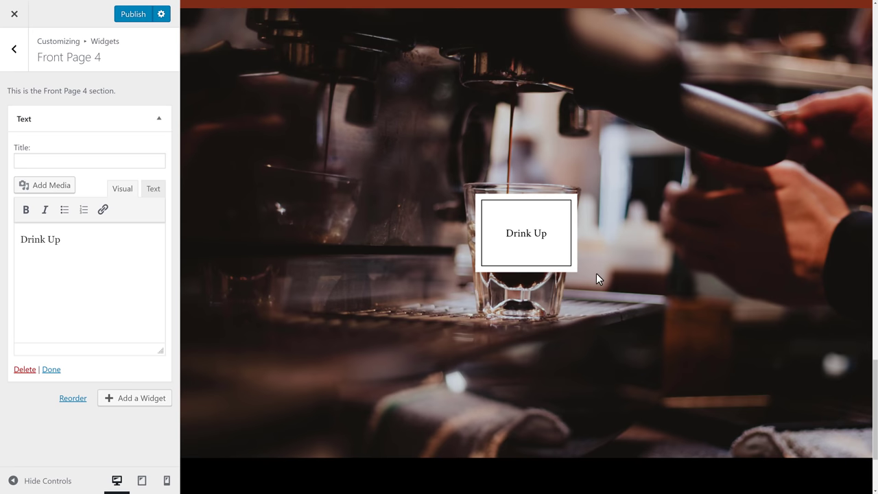
{"action": "scroll", "coordinate": [597, 225], "scroll_direction": "down", "scroll_amount": 2}
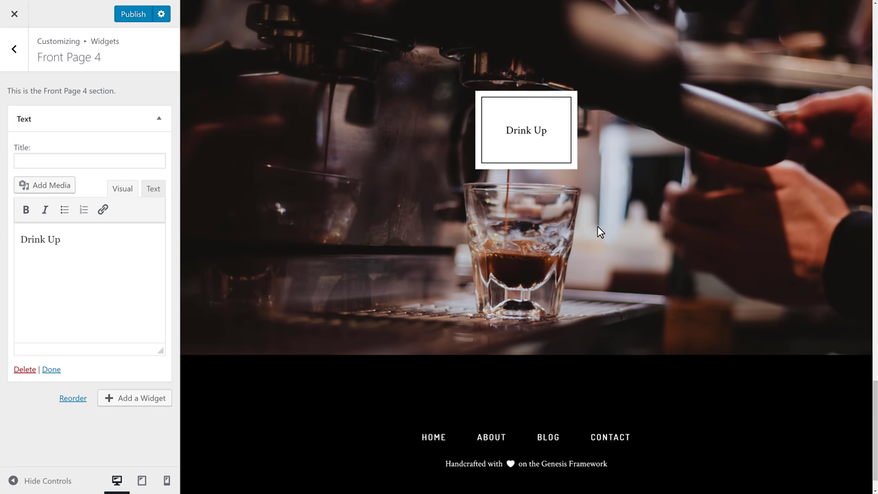
{"action": "scroll", "coordinate": [596, 207], "scroll_direction": "up", "scroll_amount": 1}
{"action": "scroll", "coordinate": [596, 207], "scroll_direction": "down", "scroll_amount": 2}
{"action": "scroll", "coordinate": [566, 262], "scroll_direction": "up", "scroll_amount": 3}
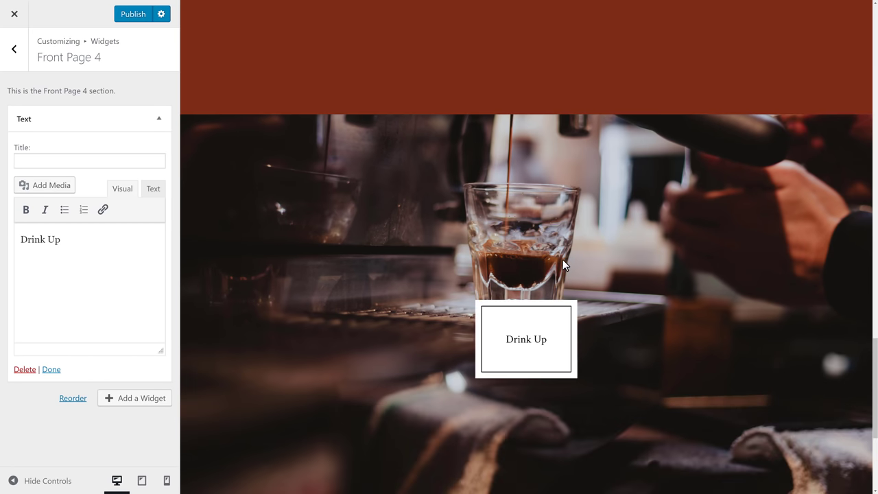
{"action": "scroll", "coordinate": [563, 260], "scroll_direction": "up", "scroll_amount": 10}
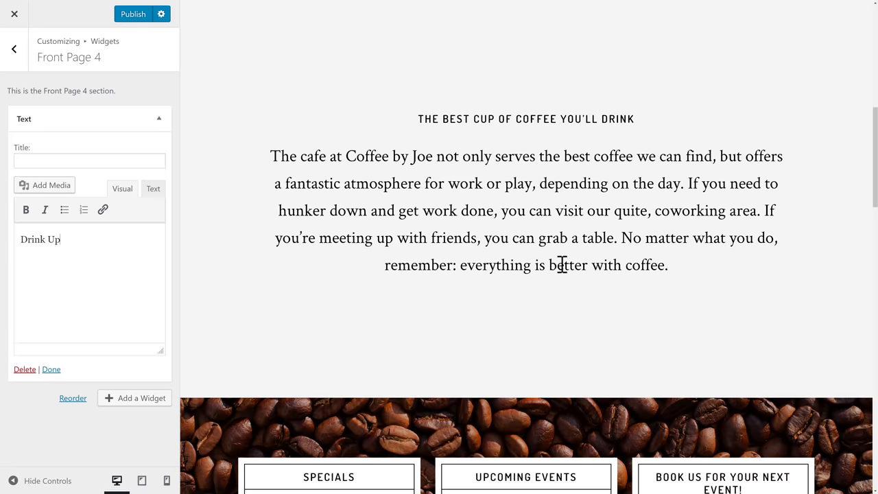
{"action": "scroll", "coordinate": [562, 266], "scroll_direction": "up", "scroll_amount": 5}
Publish the widget changes and leave the Customizer for the live Coffee by Joe site
{"action": "left_click", "coordinate": [141, 14]}
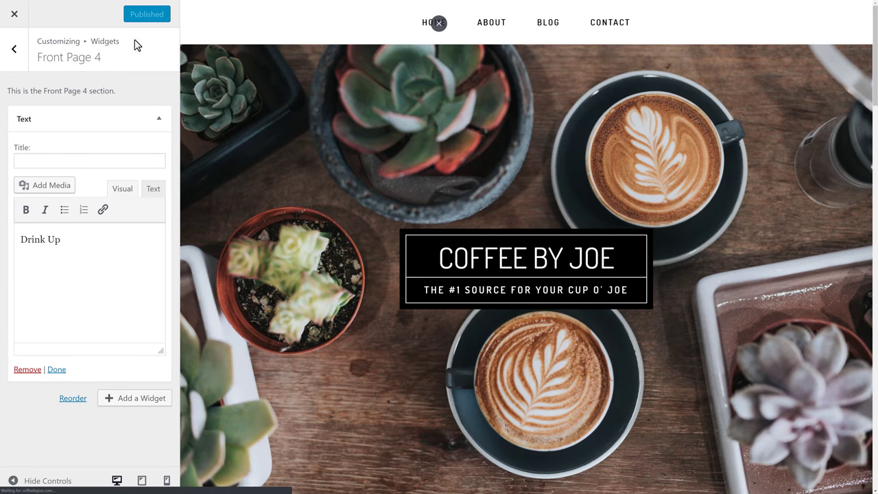
{"action": "left_click", "coordinate": [14, 15]}
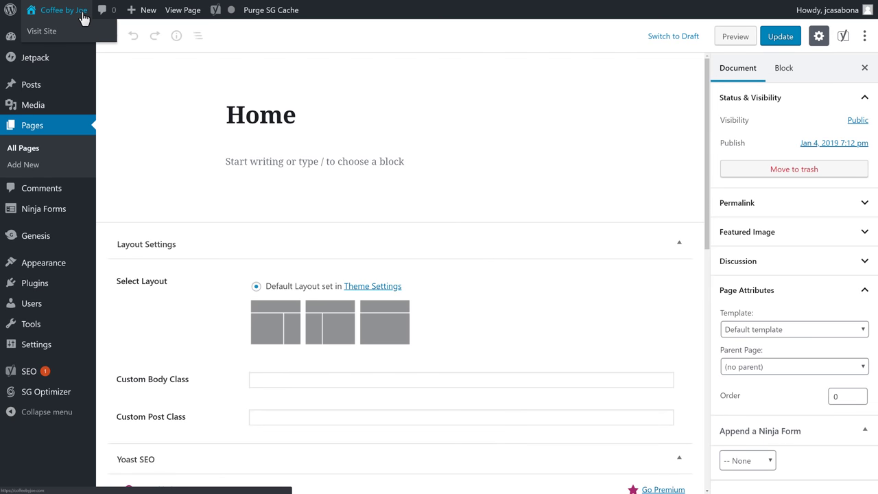
{"action": "left_click", "coordinate": [94, 30]}
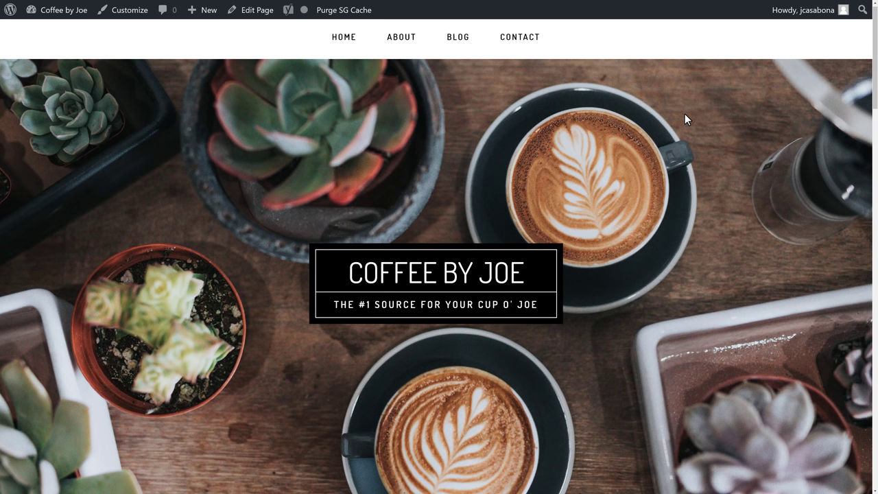
Examine every section of the live home page, from the header image down to the footer
{"action": "scroll", "coordinate": [684, 113], "scroll_direction": "down", "scroll_amount": 2}
{"action": "scroll", "coordinate": [685, 114], "scroll_direction": "down", "scroll_amount": 5}
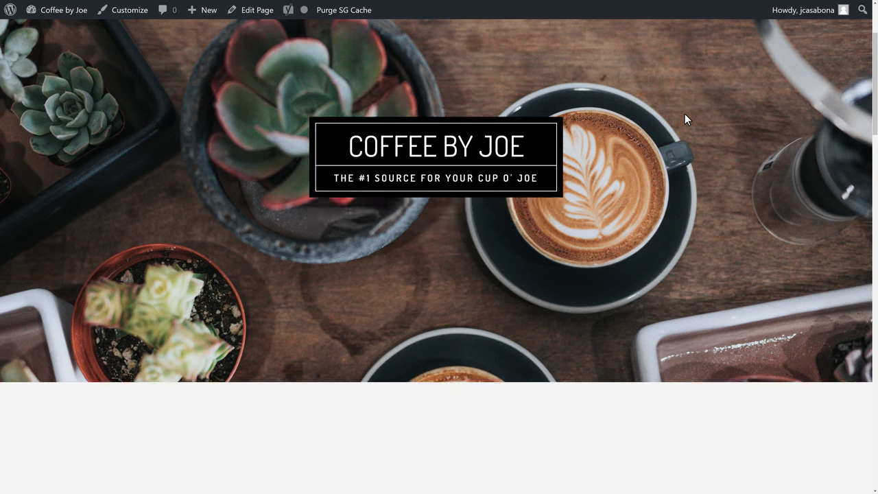
{"action": "scroll", "coordinate": [686, 119], "scroll_direction": "down", "scroll_amount": 4}
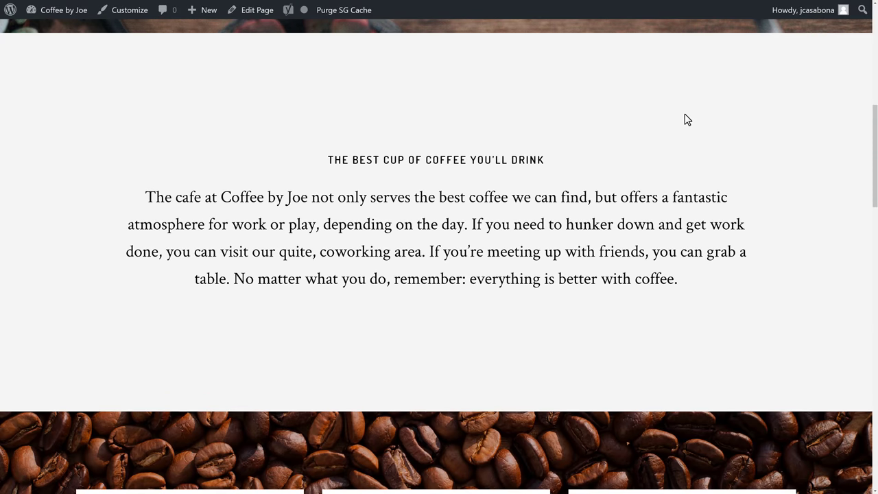
{"action": "scroll", "coordinate": [686, 120], "scroll_direction": "down", "scroll_amount": 3}
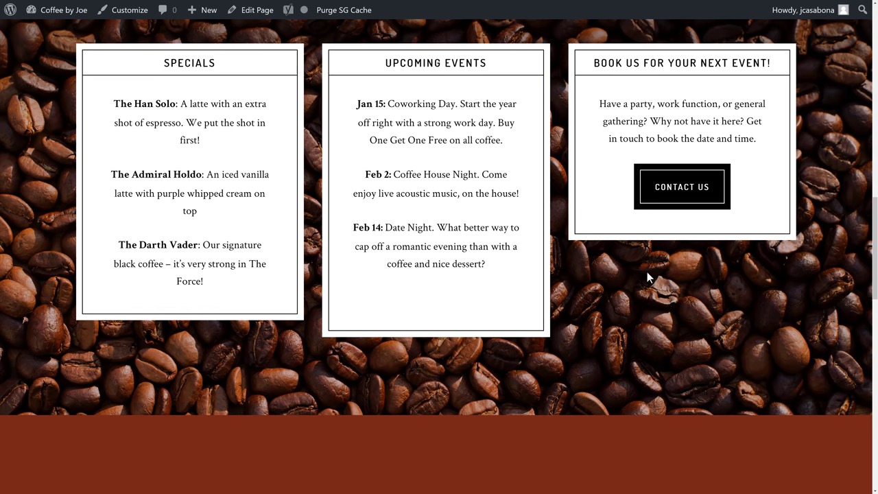
{"action": "scroll", "coordinate": [646, 272], "scroll_direction": "down", "scroll_amount": 5}
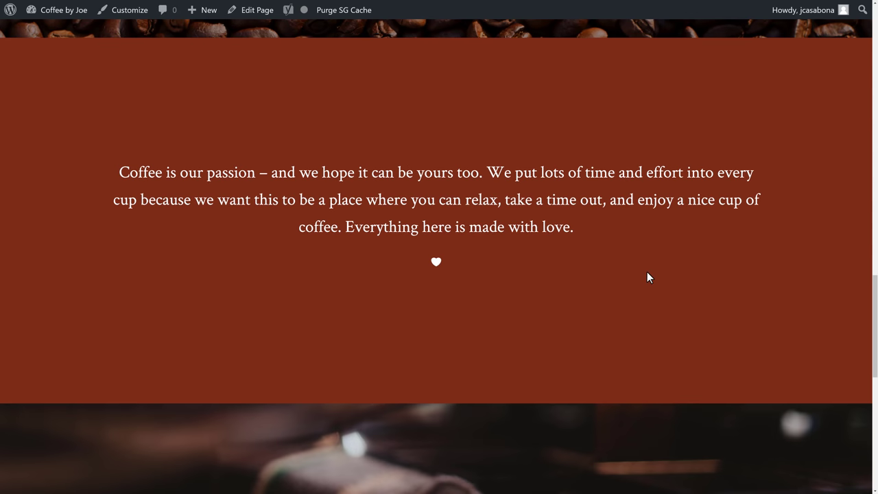
{"action": "scroll", "coordinate": [646, 271], "scroll_direction": "down", "scroll_amount": 1}
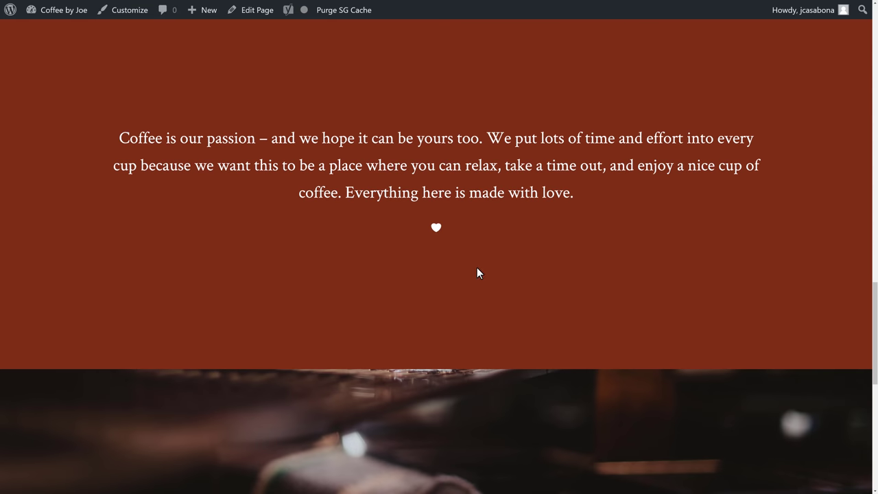
{"action": "scroll", "coordinate": [477, 268], "scroll_direction": "down", "scroll_amount": 3}
{"action": "scroll", "coordinate": [476, 271], "scroll_direction": "down", "scroll_amount": 3}
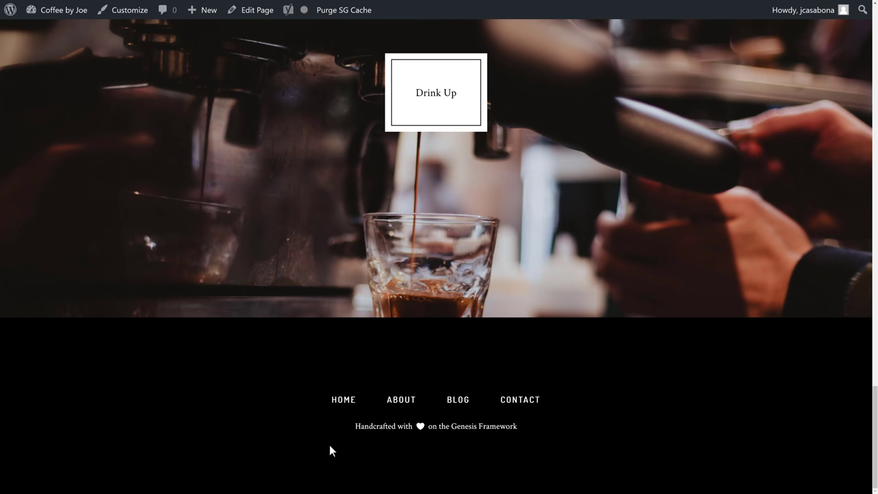
Return to the WordPress admin dashboard and view the list of installed plugins
{"action": "mouse_move", "coordinate": [83, 20]}
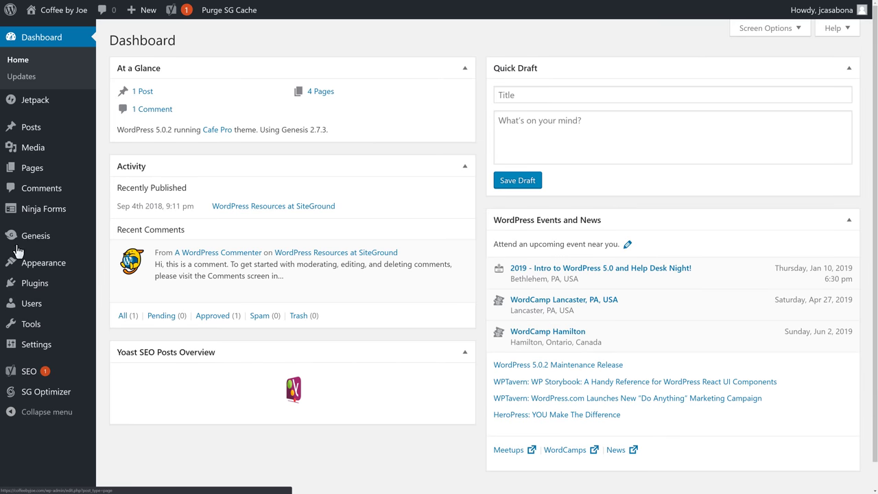
{"action": "mouse_move", "coordinate": [32, 292]}
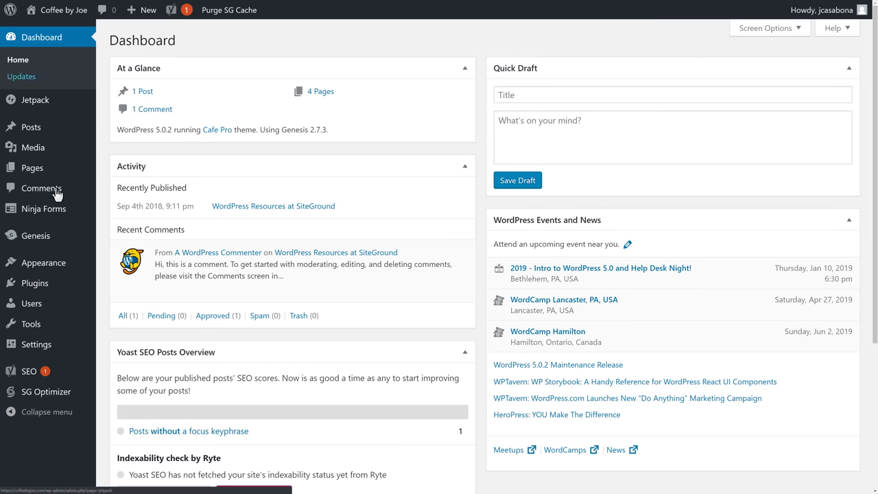
{"action": "left_click", "coordinate": [48, 289]}
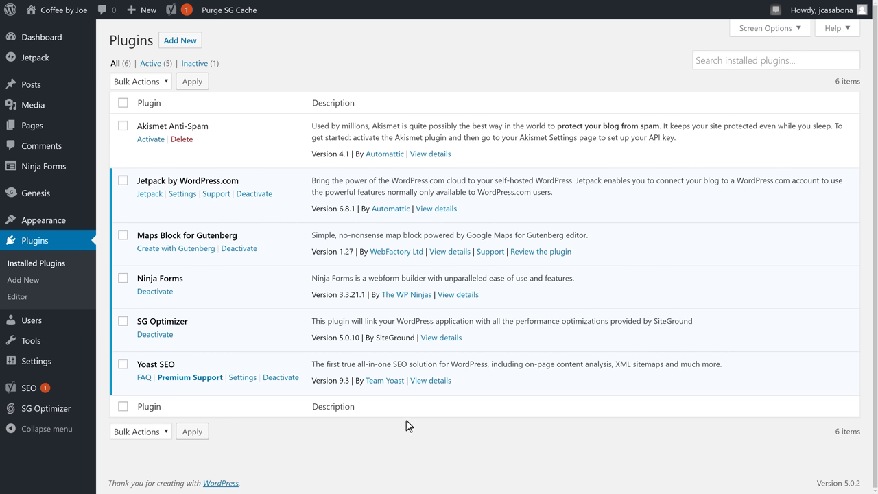
Start the Jetpack setup and approve connecting the Coffee by Joe site to the signed-in WordPress.com account
{"action": "mouse_move", "coordinate": [50, 64]}
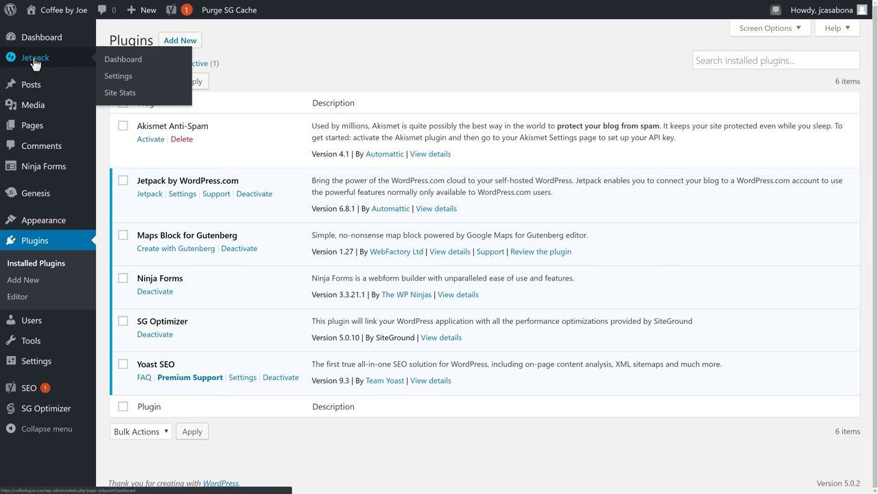
{"action": "left_click", "coordinate": [34, 63]}
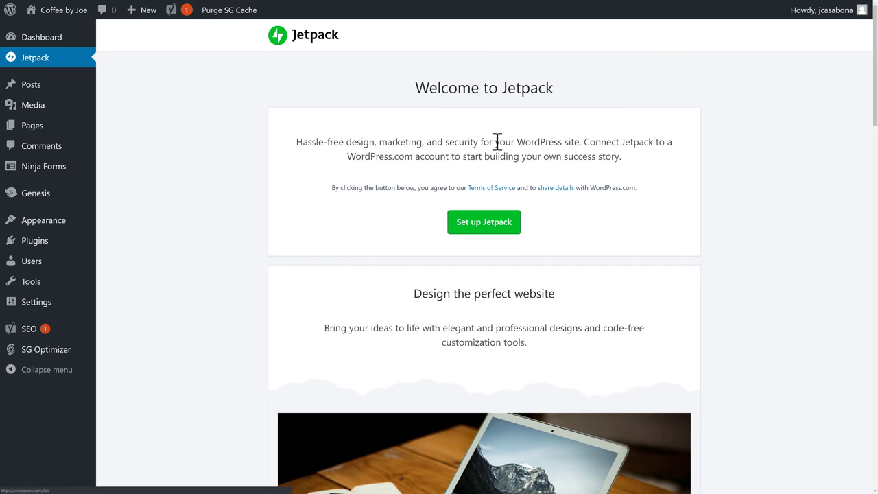
{"action": "left_click", "coordinate": [495, 230]}
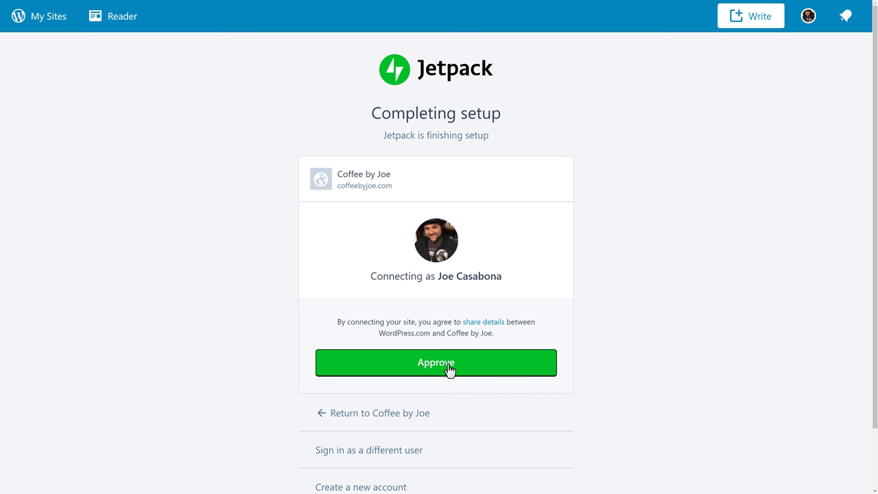
{"action": "scroll", "coordinate": [495, 415], "scroll_direction": "down", "scroll_amount": 1}
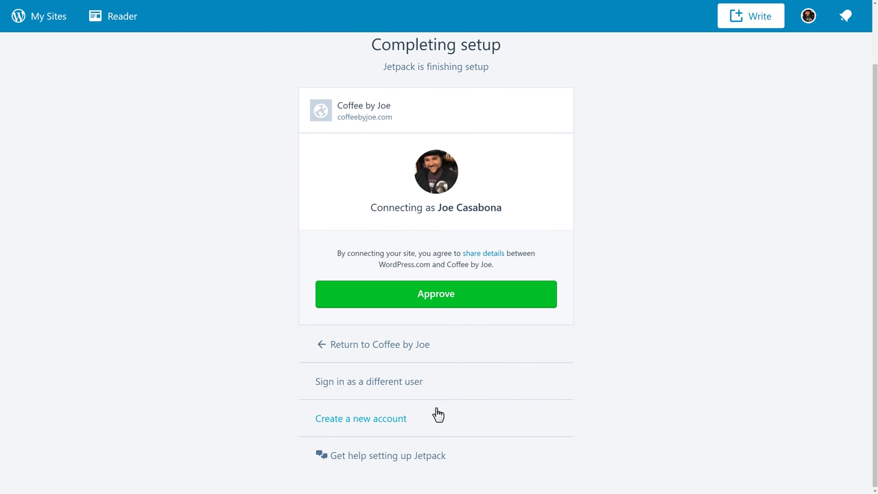
{"action": "scroll", "coordinate": [437, 414], "scroll_direction": "up", "scroll_amount": 1}
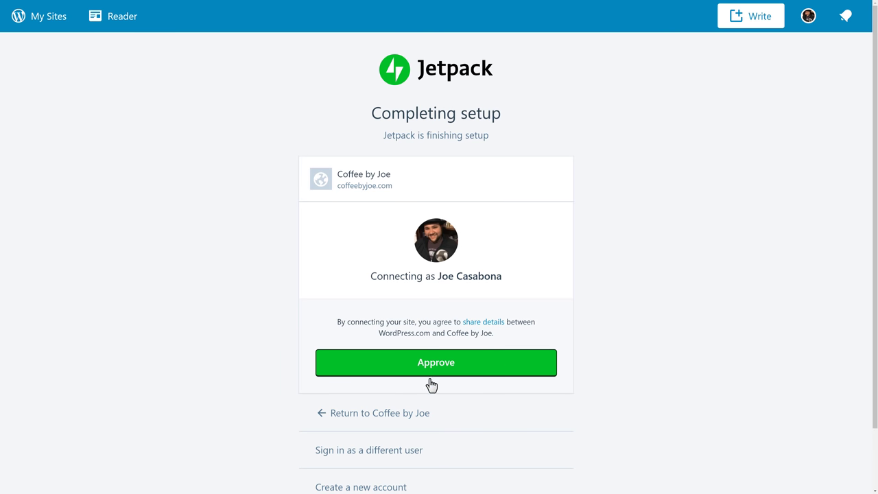
{"action": "left_click", "coordinate": [451, 365]}
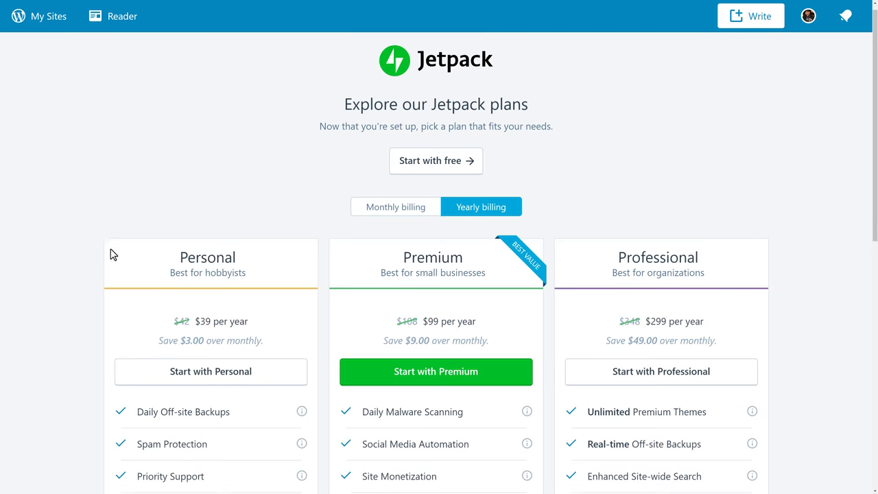
Compare the Jetpack plans, start with the free one, and look over the recommended features
{"action": "scroll", "coordinate": [110, 252], "scroll_direction": "down", "scroll_amount": 2}
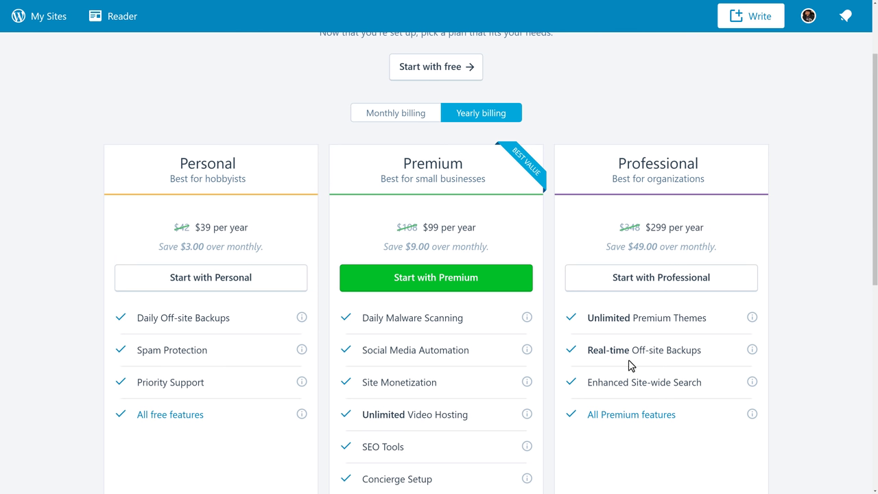
{"action": "scroll", "coordinate": [249, 296], "scroll_direction": "up", "scroll_amount": 3}
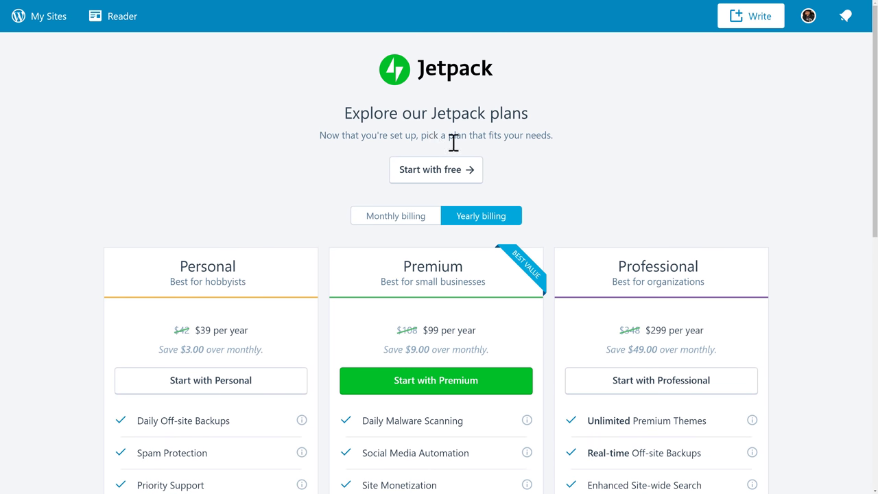
{"action": "left_click", "coordinate": [435, 182]}
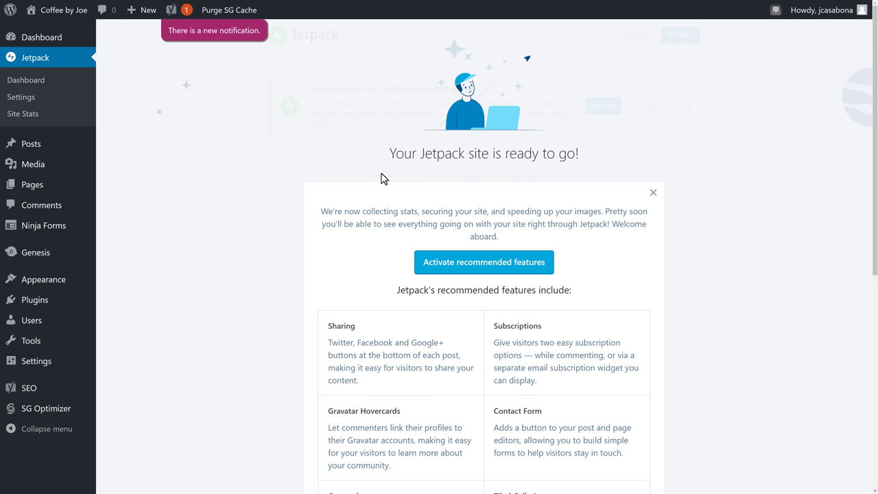
{"action": "scroll", "coordinate": [392, 268], "scroll_direction": "down", "scroll_amount": 1}
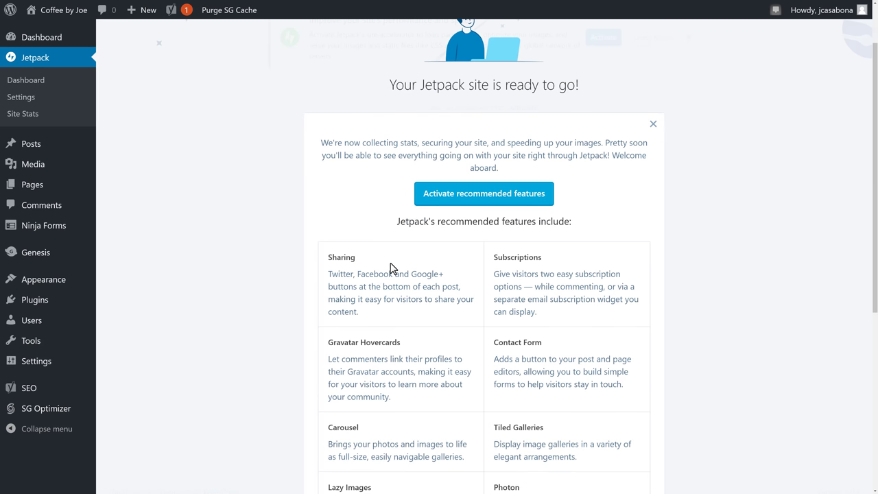
Read through Jetpack's list of recommended features and dismiss the welcome panel without activating them
{"action": "scroll", "coordinate": [390, 267], "scroll_direction": "down", "scroll_amount": 1}
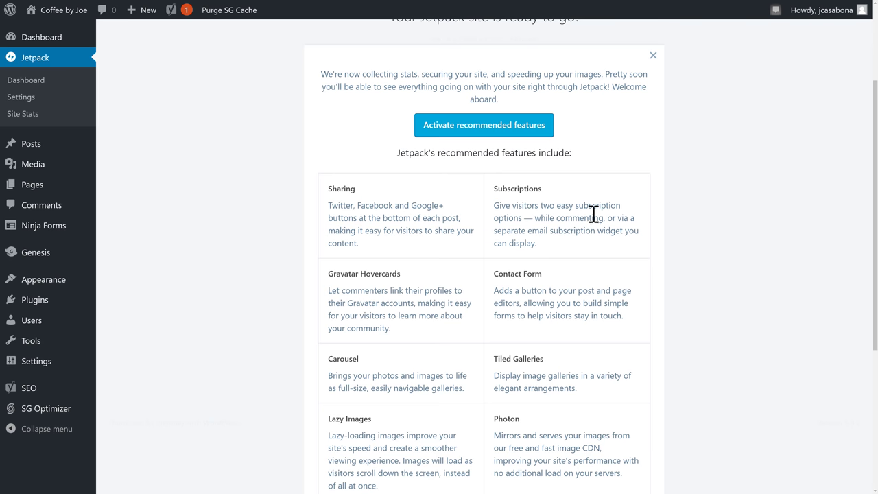
{"action": "scroll", "coordinate": [593, 214], "scroll_direction": "down", "scroll_amount": 2}
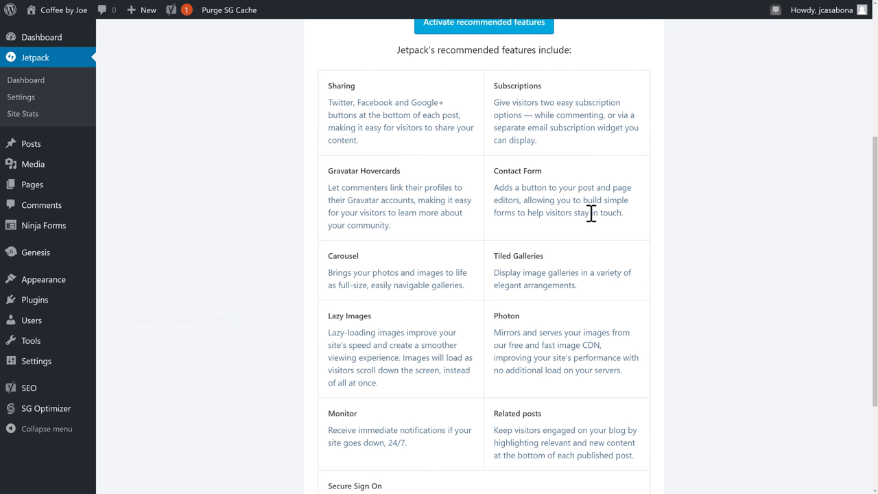
{"action": "scroll", "coordinate": [591, 213], "scroll_direction": "down", "scroll_amount": 2}
{"action": "scroll", "coordinate": [590, 214], "scroll_direction": "up", "scroll_amount": 5}
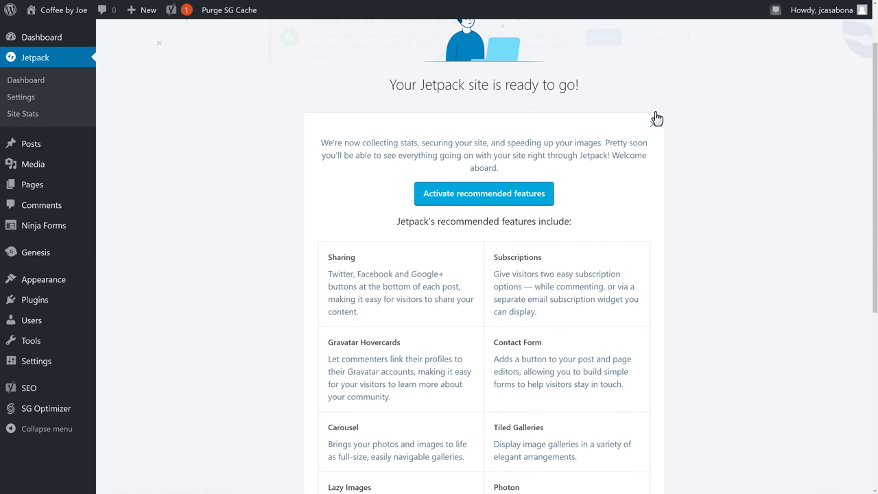
{"action": "left_click", "coordinate": [652, 126]}
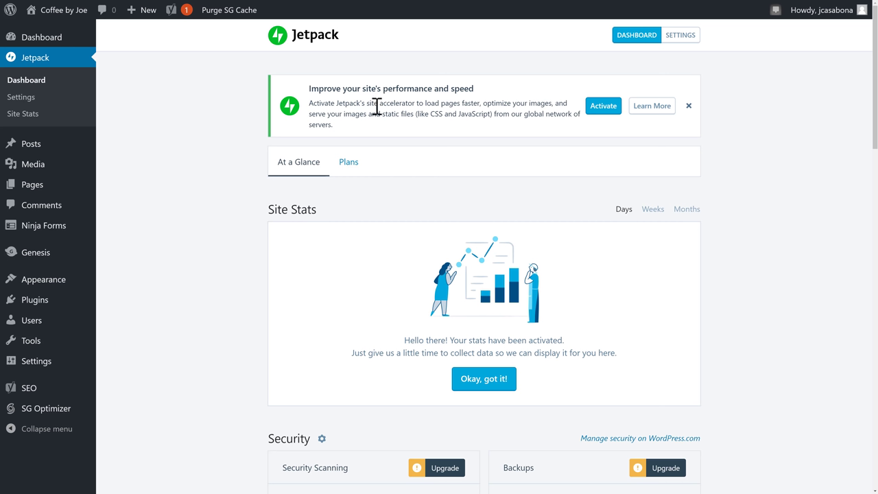
Activate Jetpack's site accelerator from the performance notice, and dismiss that notice and the site stats introduction
{"action": "left_click", "coordinate": [604, 109]}
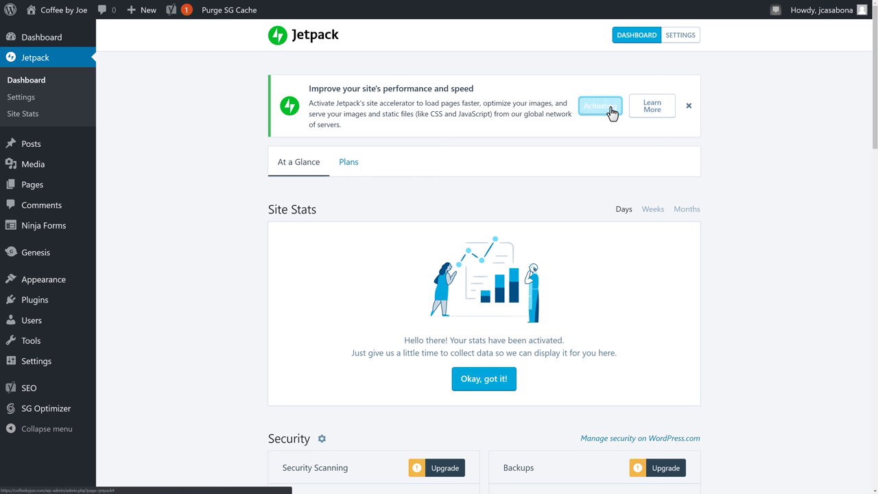
{"action": "left_click", "coordinate": [688, 108]}
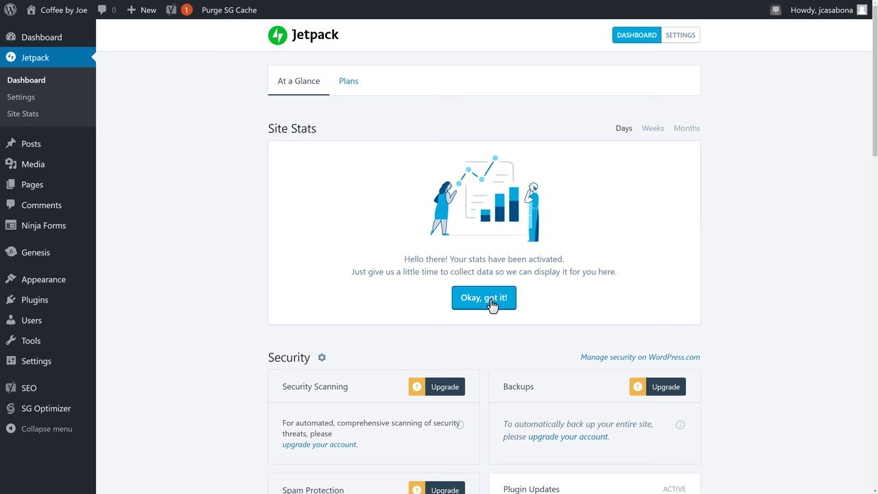
{"action": "left_click", "coordinate": [484, 297]}
Review the stats and security modules on the Jetpack dashboard and turn on Image Performance in the Performance section
{"action": "scroll", "coordinate": [748, 303], "scroll_direction": "down", "scroll_amount": 3}
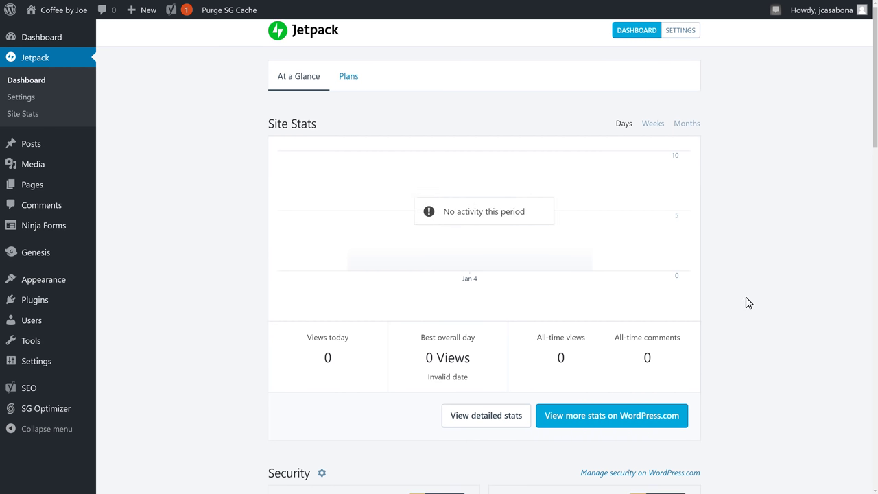
{"action": "scroll", "coordinate": [748, 303], "scroll_direction": "down", "scroll_amount": 2}
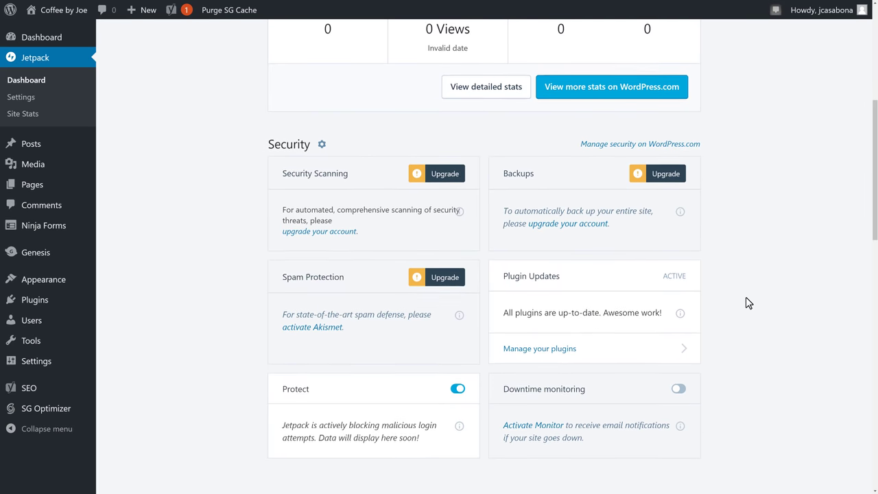
{"action": "scroll", "coordinate": [748, 302], "scroll_direction": "down", "scroll_amount": 2}
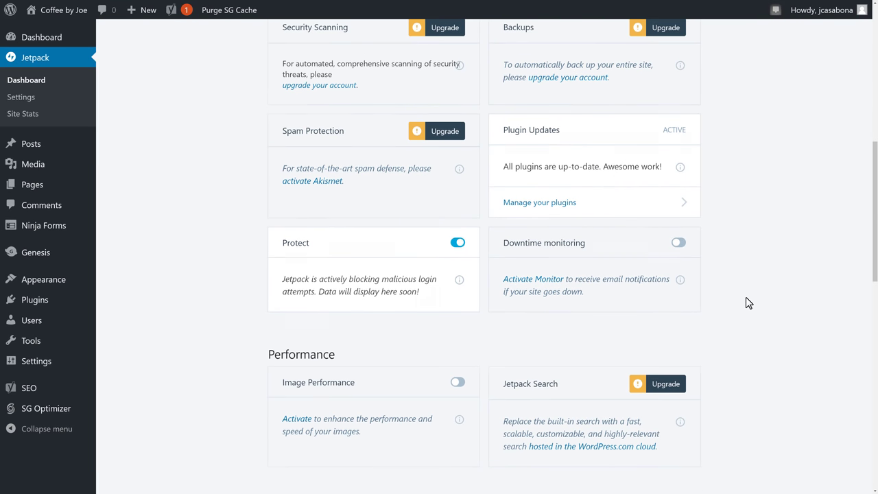
{"action": "scroll", "coordinate": [748, 303], "scroll_direction": "down", "scroll_amount": 1}
{"action": "scroll", "coordinate": [747, 302], "scroll_direction": "up", "scroll_amount": 3}
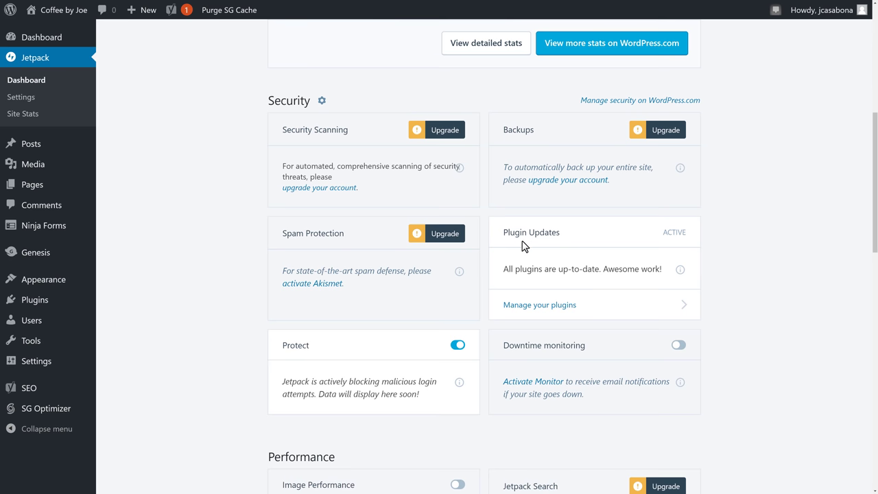
{"action": "scroll", "coordinate": [547, 310], "scroll_direction": "down", "scroll_amount": 1}
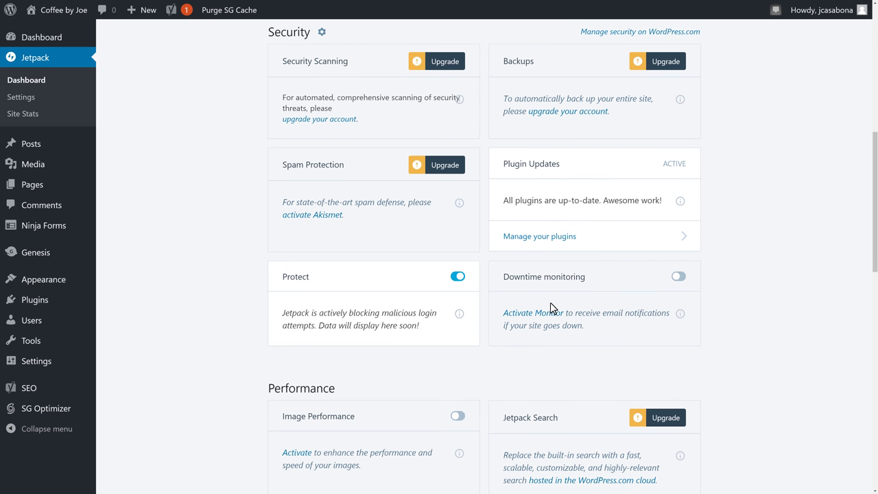
{"action": "scroll", "coordinate": [550, 303], "scroll_direction": "down", "scroll_amount": 2}
{"action": "scroll", "coordinate": [550, 303], "scroll_direction": "down", "scroll_amount": 1}
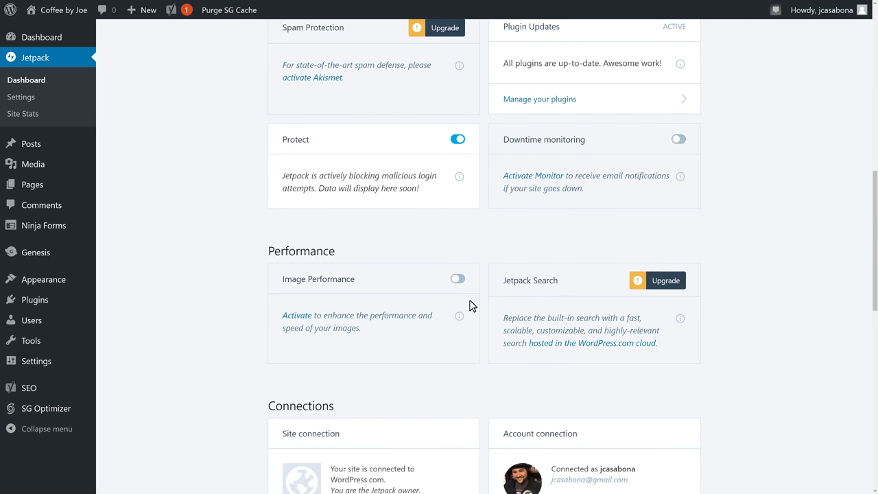
{"action": "scroll", "coordinate": [409, 311], "scroll_direction": "down", "scroll_amount": 1}
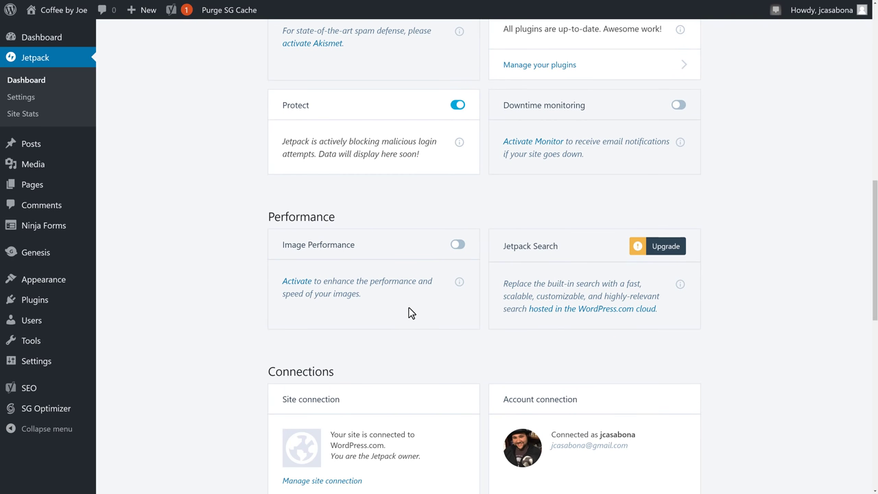
{"action": "left_click", "coordinate": [458, 245]}
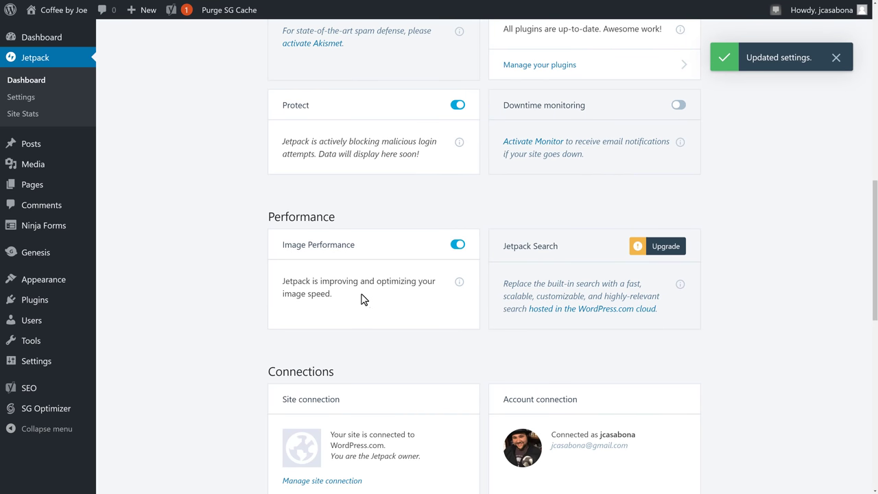
Open the Jetpack settings and examine the Writing options, from the WordPress.com toolbar down to the custom content types
{"action": "scroll", "coordinate": [350, 310], "scroll_direction": "down", "scroll_amount": 5}
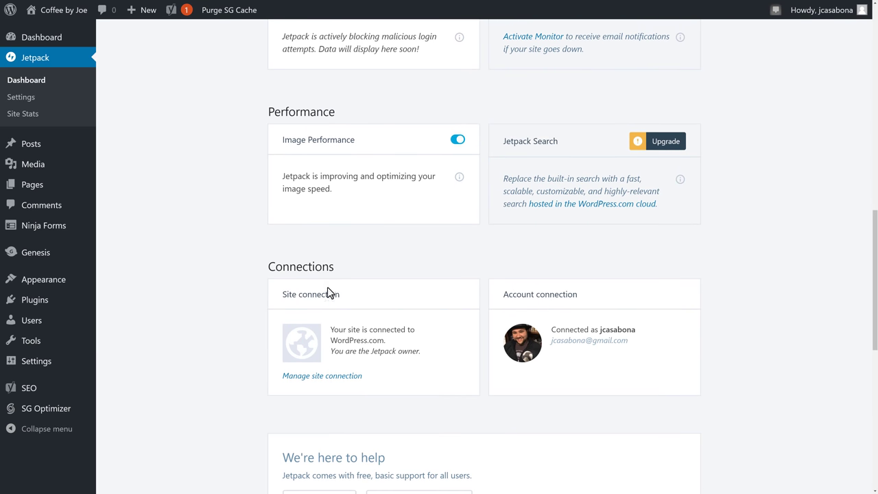
{"action": "scroll", "coordinate": [329, 292], "scroll_direction": "down", "scroll_amount": 3}
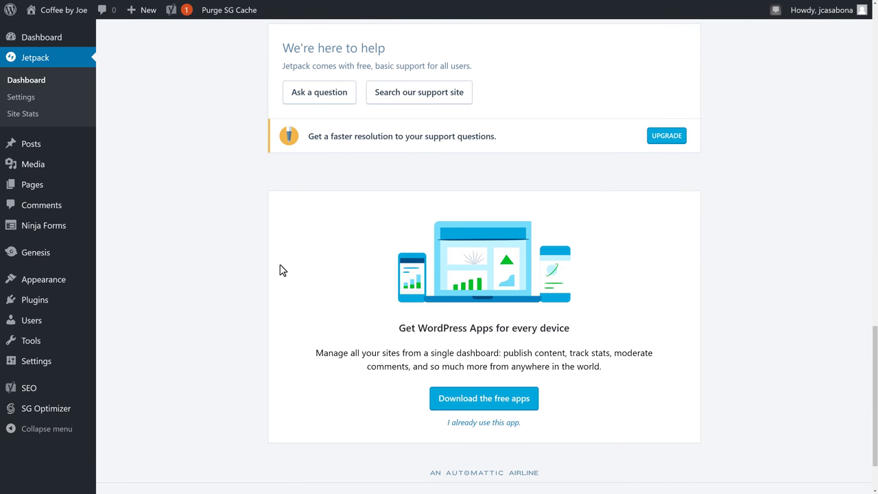
{"action": "left_click", "coordinate": [38, 100]}
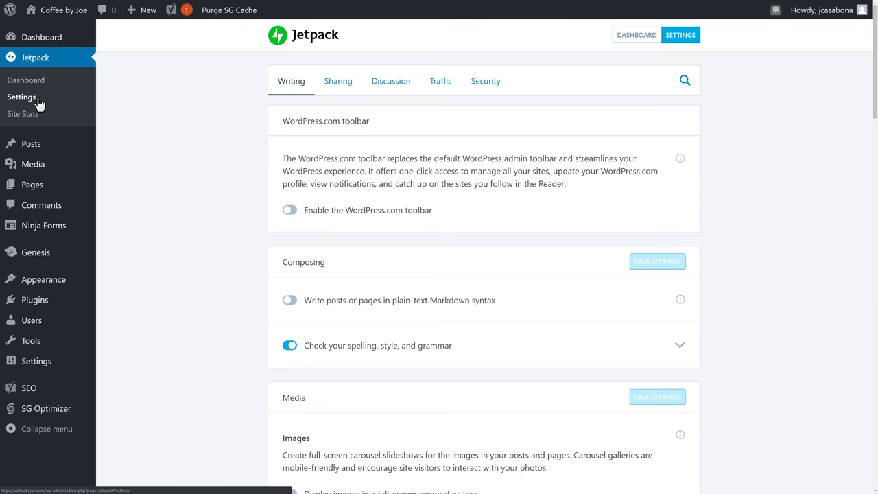
{"action": "scroll", "coordinate": [237, 233], "scroll_direction": "down", "scroll_amount": 3}
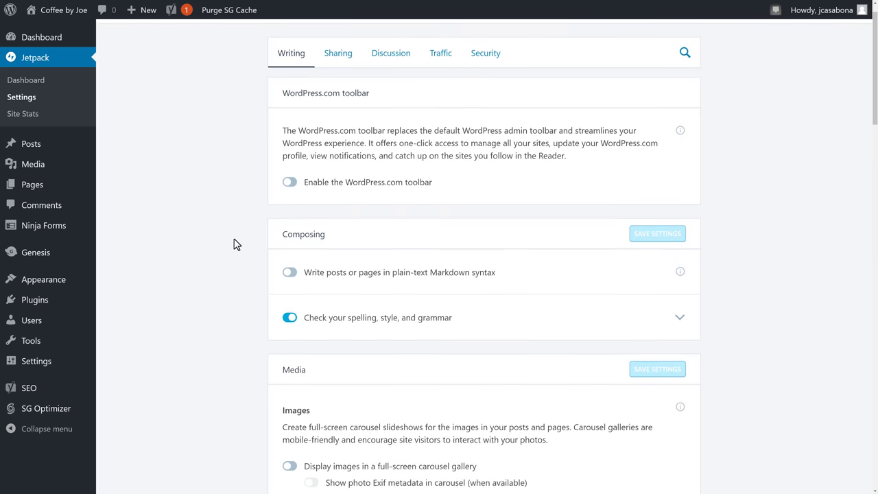
{"action": "scroll", "coordinate": [241, 215], "scroll_direction": "down", "scroll_amount": 4}
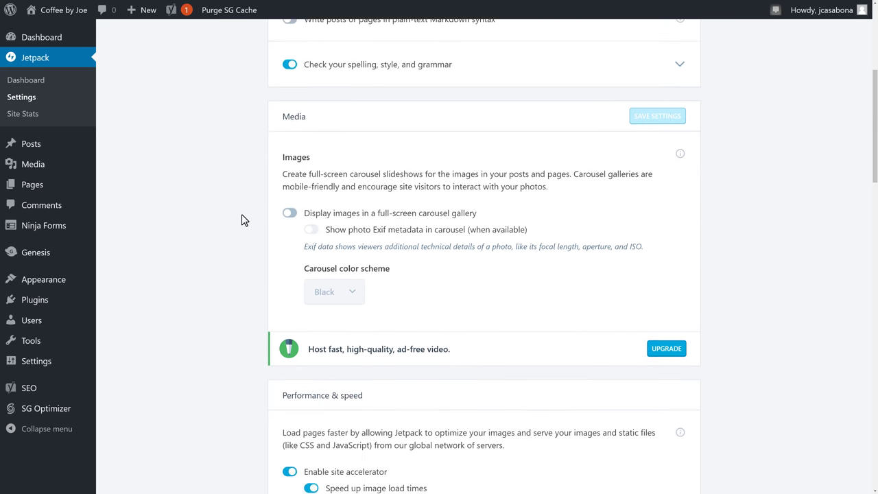
{"action": "scroll", "coordinate": [241, 219], "scroll_direction": "down", "scroll_amount": 1}
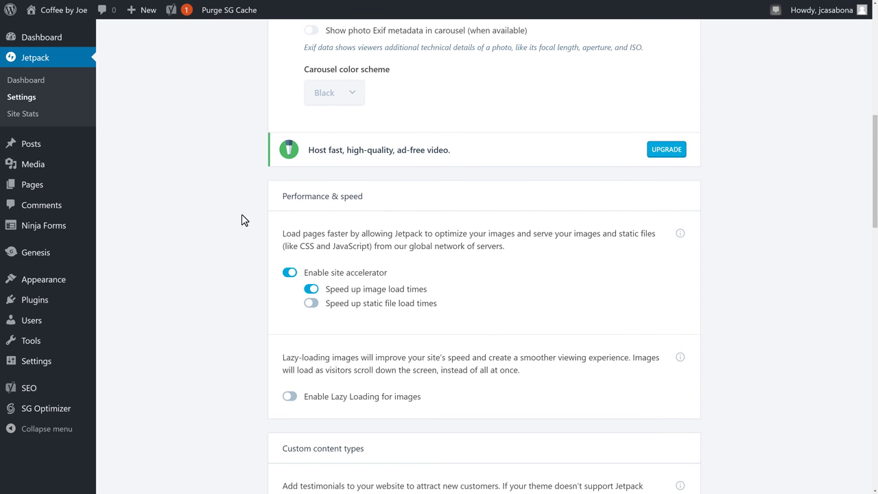
{"action": "scroll", "coordinate": [241, 220], "scroll_direction": "down", "scroll_amount": 1}
{"action": "scroll", "coordinate": [241, 219], "scroll_direction": "down", "scroll_amount": 1}
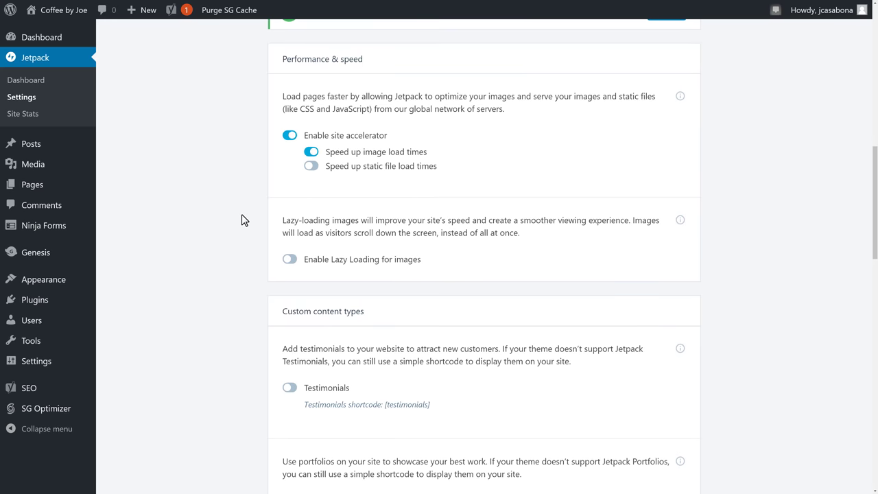
{"action": "scroll", "coordinate": [241, 220], "scroll_direction": "down", "scroll_amount": 1}
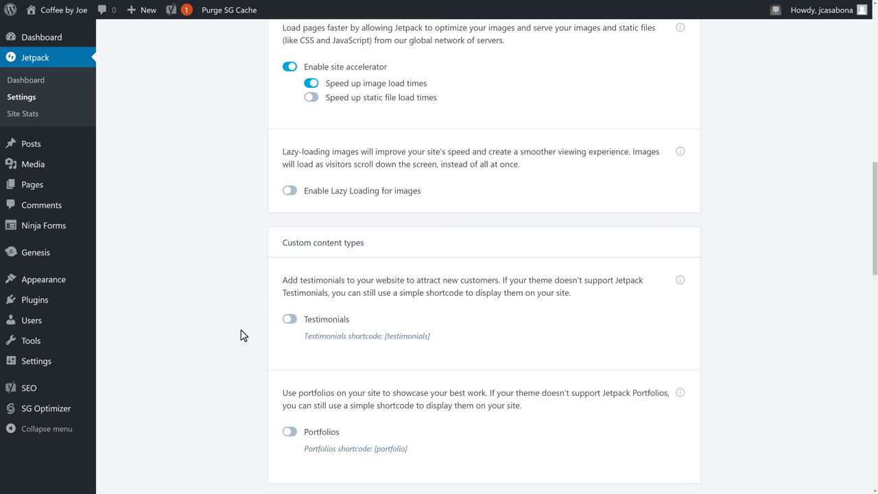
{"action": "scroll", "coordinate": [236, 339], "scroll_direction": "up", "scroll_amount": 12}
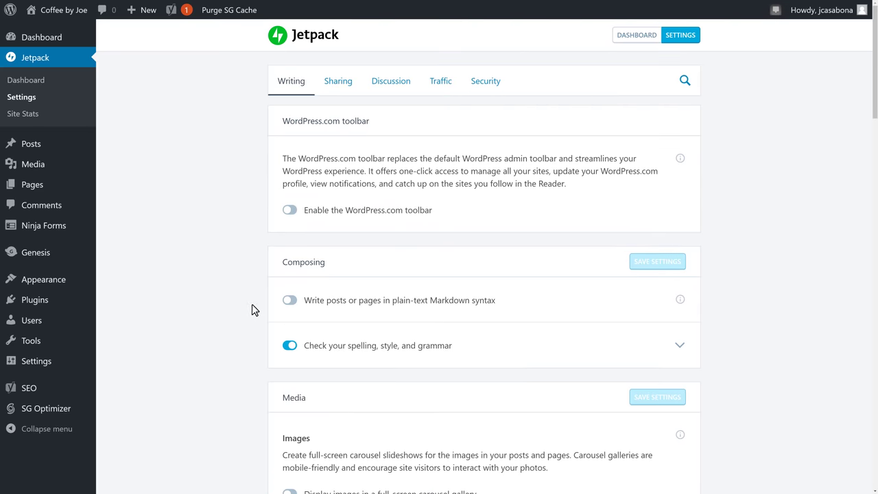
Examine the Jetpack Sharing settings for Publicize connections, sharing buttons and like buttons
{"action": "left_click", "coordinate": [350, 83]}
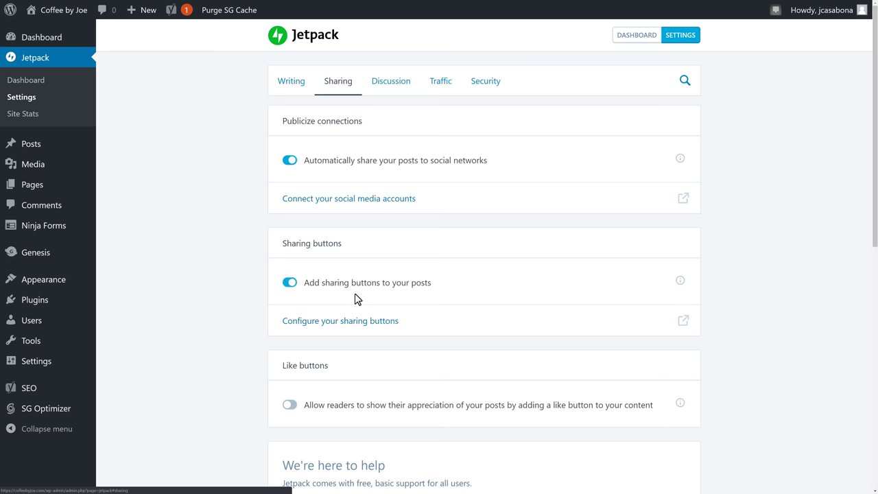
{"action": "scroll", "coordinate": [356, 298], "scroll_direction": "down", "scroll_amount": 3}
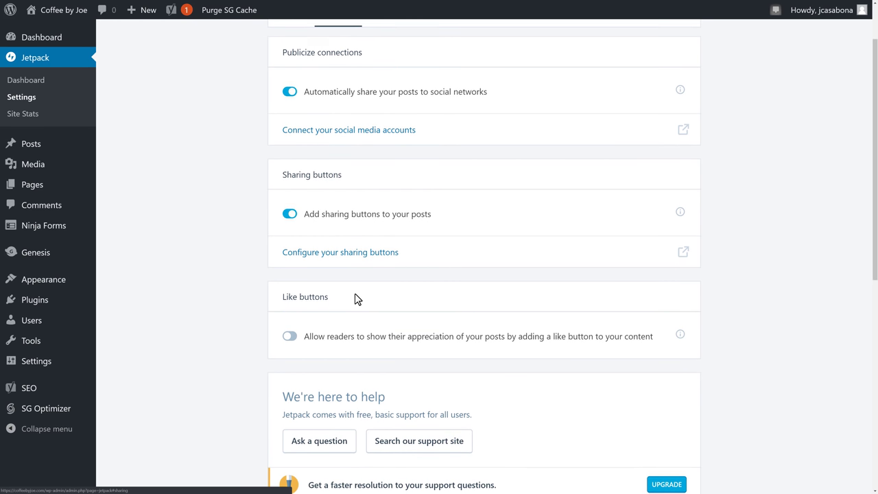
{"action": "scroll", "coordinate": [355, 294], "scroll_direction": "up", "scroll_amount": 3}
In the Discussion settings, disable pop-up business cards over commenters' Gravatars and email subscriptions to posts and comments
{"action": "left_click", "coordinate": [392, 86]}
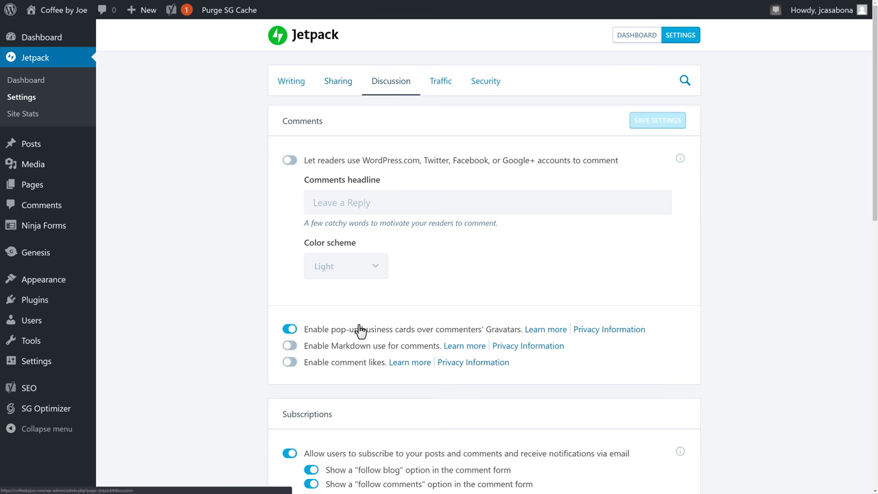
{"action": "left_click", "coordinate": [291, 331]}
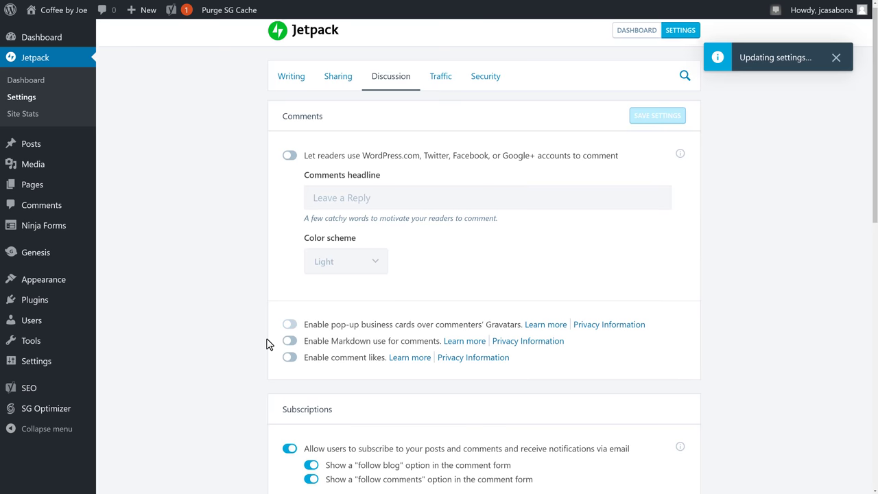
{"action": "scroll", "coordinate": [267, 343], "scroll_direction": "down", "scroll_amount": 1}
{"action": "scroll", "coordinate": [267, 343], "scroll_direction": "down", "scroll_amount": 2}
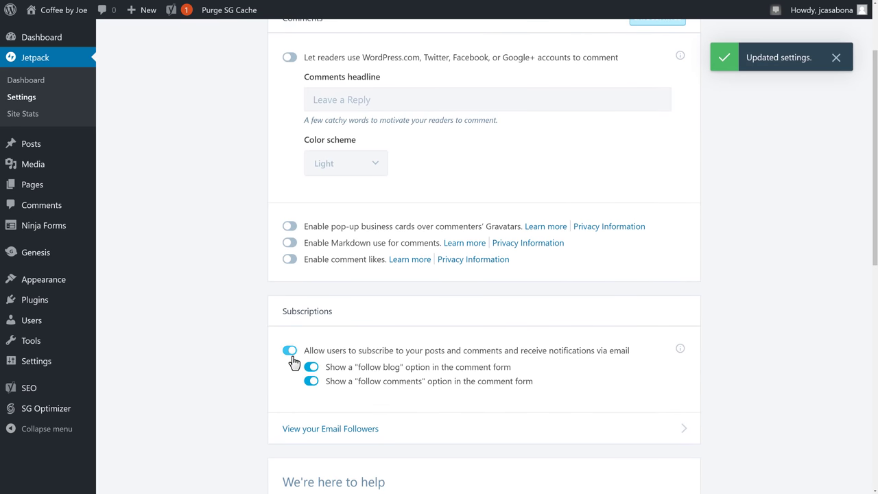
{"action": "left_click", "coordinate": [291, 351]}
{"action": "scroll", "coordinate": [275, 359], "scroll_direction": "down", "scroll_amount": 2}
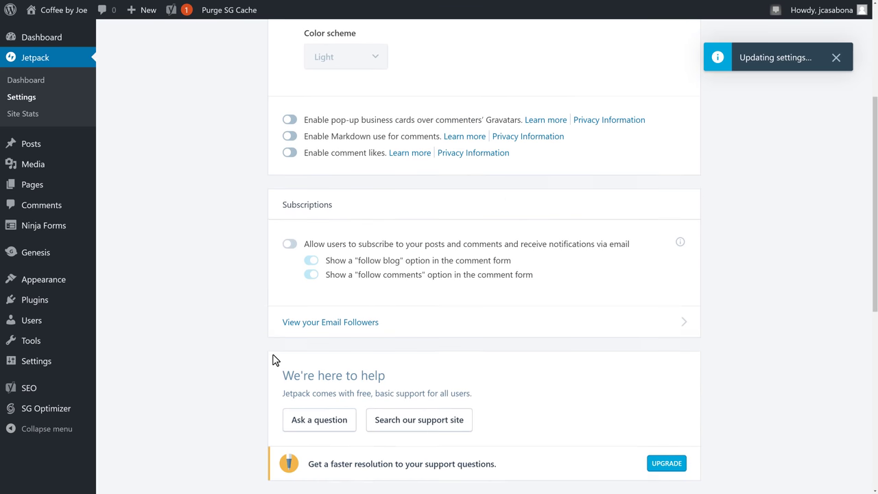
{"action": "scroll", "coordinate": [273, 359], "scroll_direction": "up", "scroll_amount": 4}
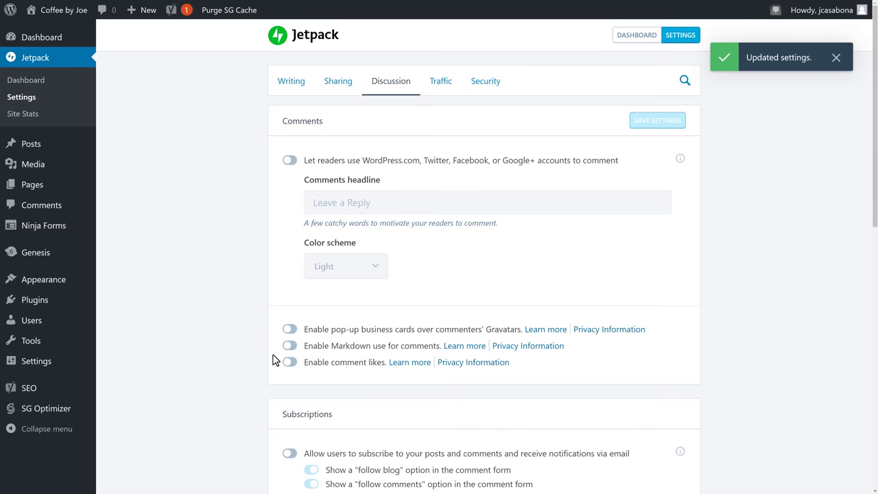
Enable showing related content after posts in the Traffic settings, and look over the SEO, analytics and sitemap options
{"action": "left_click", "coordinate": [442, 88]}
{"action": "scroll", "coordinate": [407, 296], "scroll_direction": "down", "scroll_amount": 2}
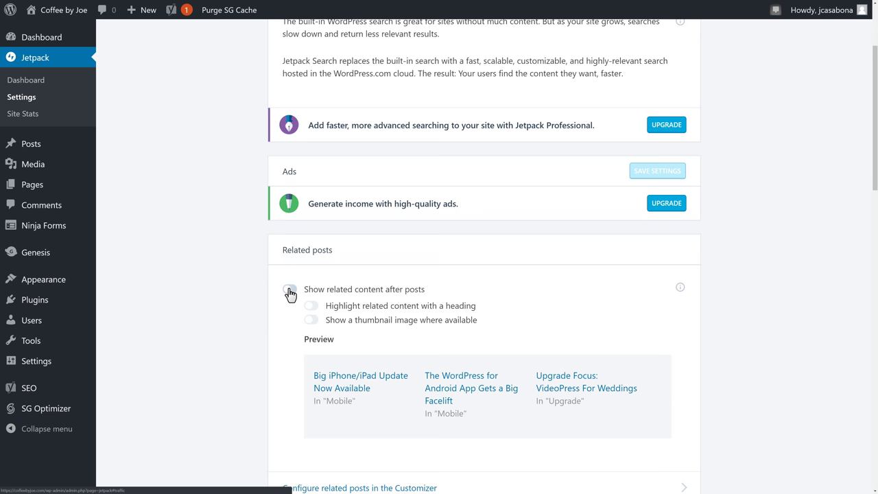
{"action": "left_click", "coordinate": [290, 291]}
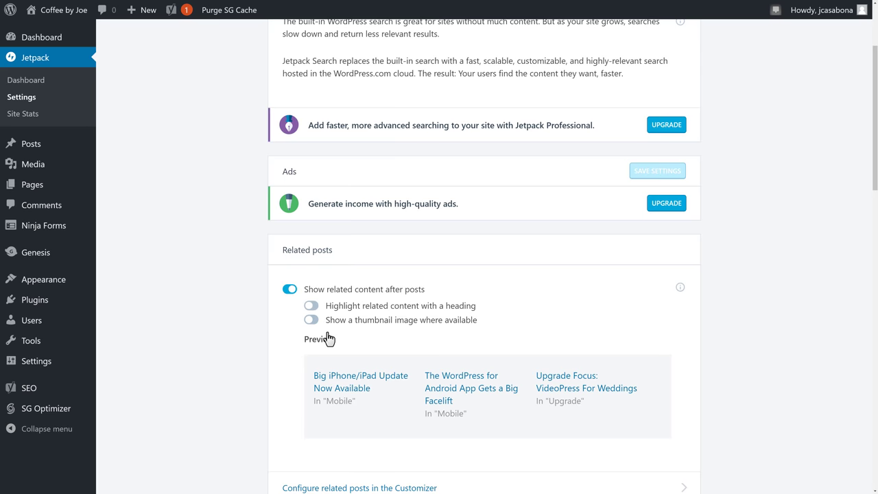
{"action": "scroll", "coordinate": [327, 337], "scroll_direction": "down", "scroll_amount": 2}
{"action": "scroll", "coordinate": [328, 337], "scroll_direction": "down", "scroll_amount": 4}
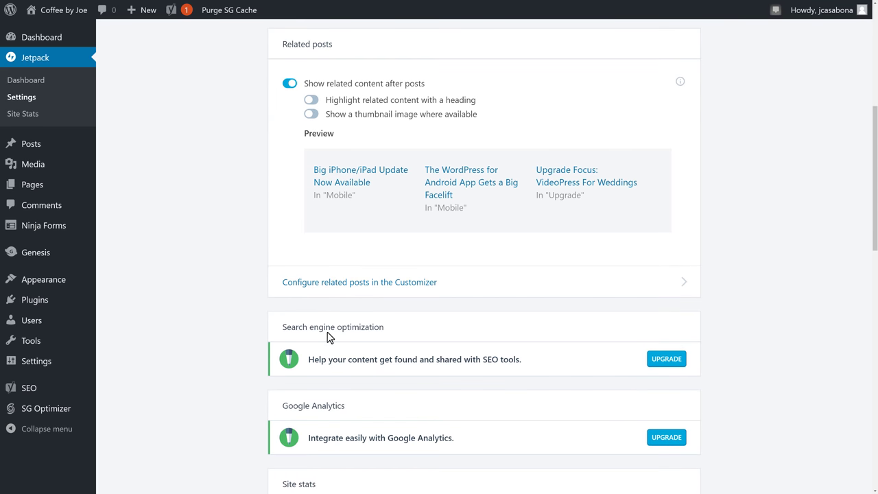
{"action": "scroll", "coordinate": [329, 332], "scroll_direction": "down", "scroll_amount": 3}
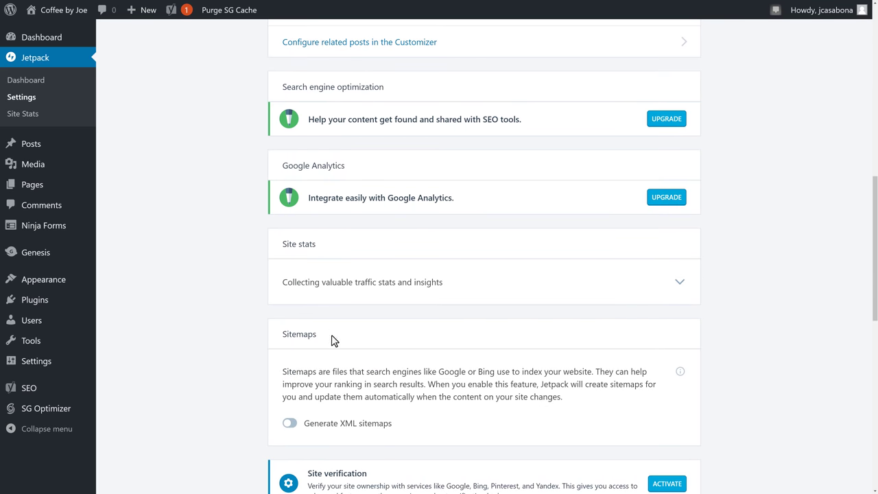
{"action": "scroll", "coordinate": [380, 372], "scroll_direction": "up", "scroll_amount": 12}
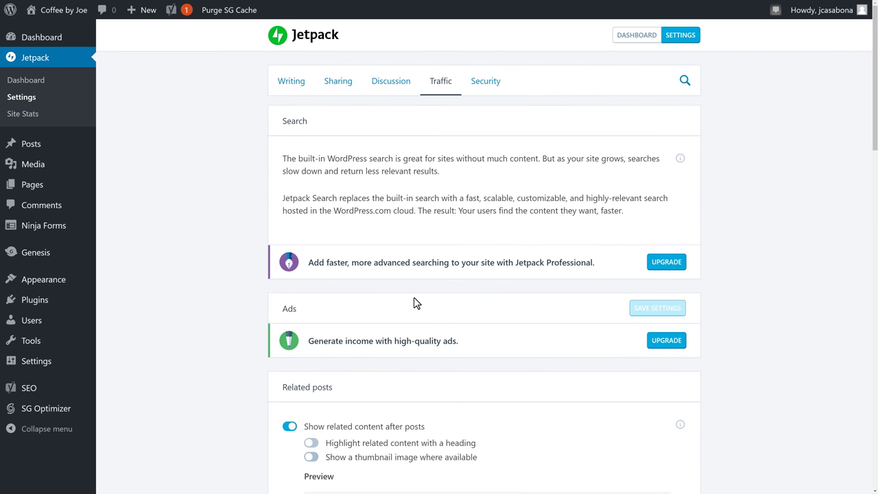
Examine the Jetpack Security settings for backups, downtime monitoring, brute force attack protection and WordPress.com log in
{"action": "left_click", "coordinate": [491, 86]}
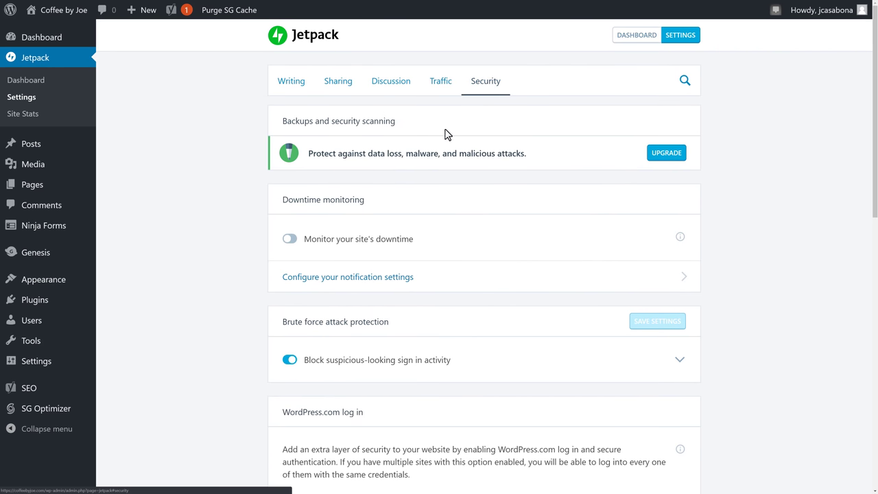
{"action": "scroll", "coordinate": [445, 265], "scroll_direction": "down", "scroll_amount": 1}
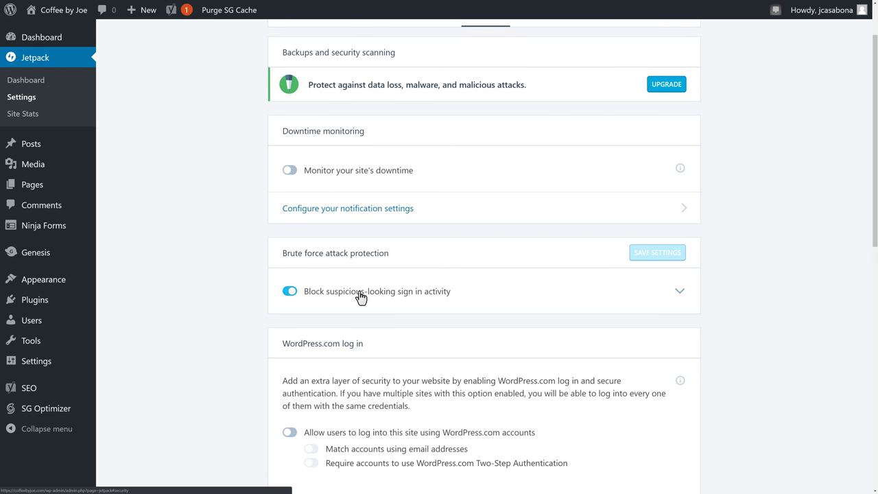
{"action": "scroll", "coordinate": [414, 278], "scroll_direction": "down", "scroll_amount": 2}
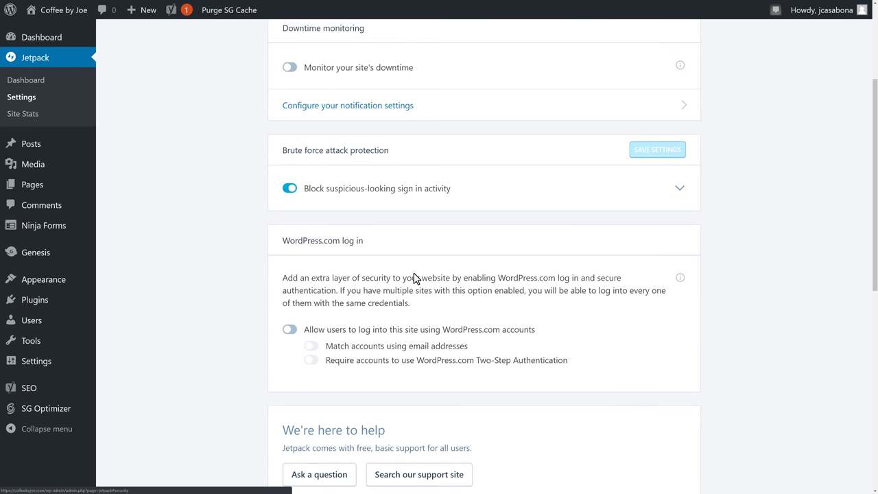
{"action": "scroll", "coordinate": [414, 278], "scroll_direction": "down", "scroll_amount": 2}
{"action": "scroll", "coordinate": [415, 278], "scroll_direction": "down", "scroll_amount": 5}
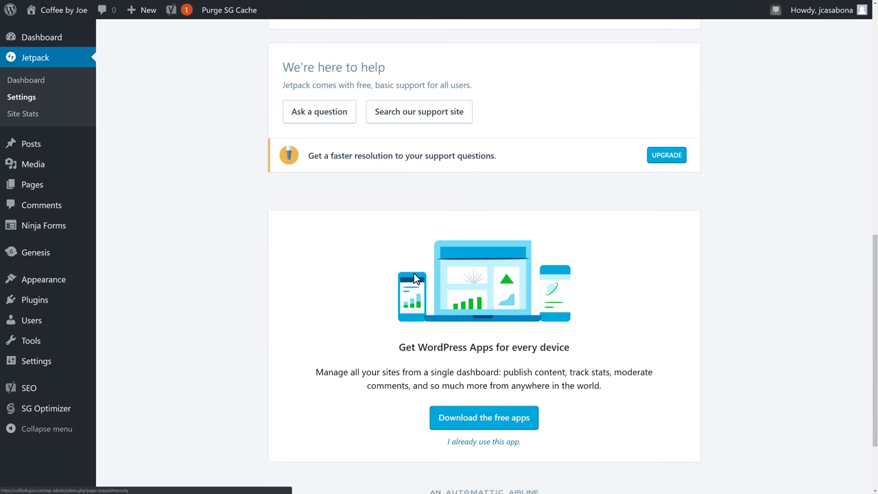
{"action": "scroll", "coordinate": [414, 281], "scroll_direction": "up", "scroll_amount": 5}
{"action": "scroll", "coordinate": [411, 293], "scroll_direction": "up", "scroll_amount": 5}
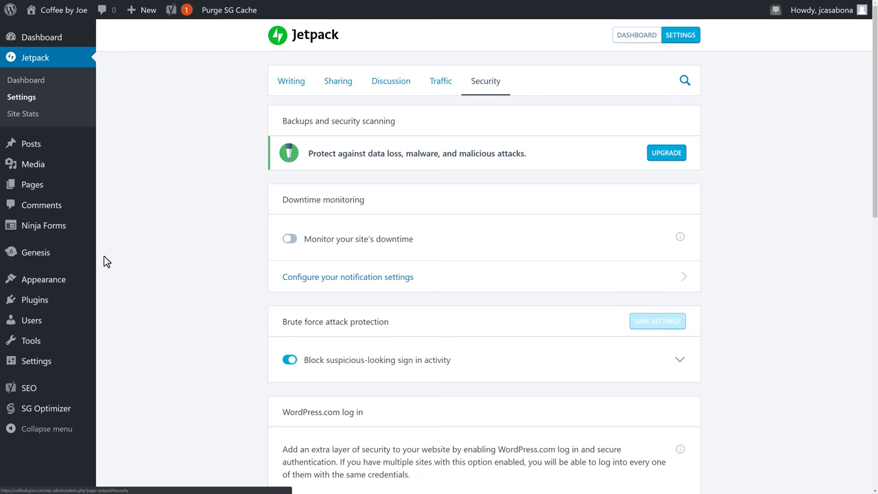
Open the Yoast SEO general settings and start the first-time configuration wizard with the Configure Yoast SEO option
{"action": "mouse_move", "coordinate": [44, 394]}
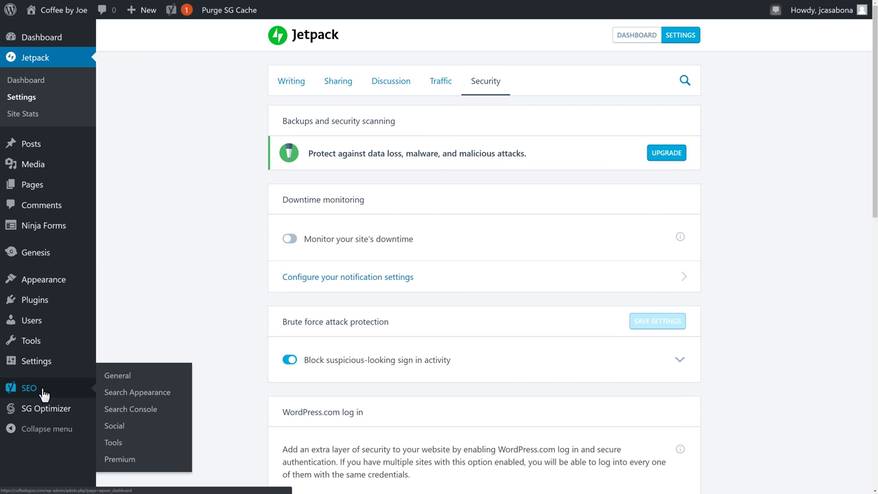
{"action": "left_click", "coordinate": [43, 389]}
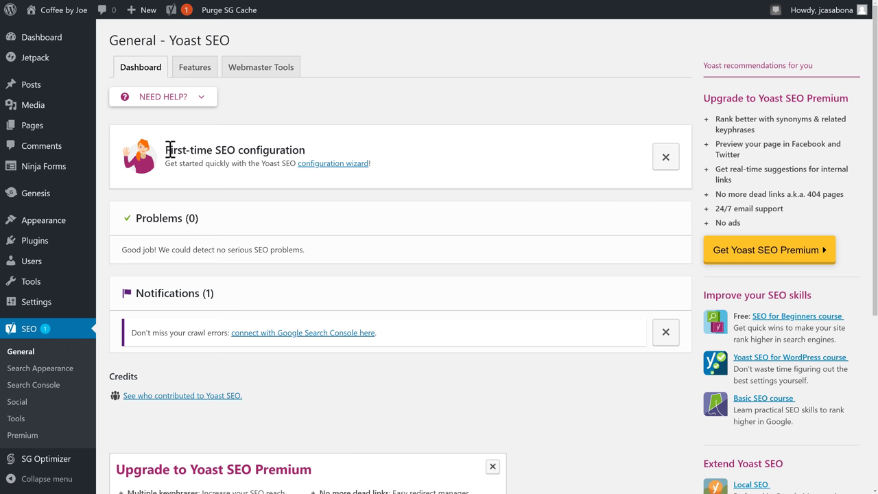
{"action": "left_click_drag", "start_coordinate": [169, 149], "coordinate": [304, 146]}
{"action": "left_click", "coordinate": [306, 150]}
{"action": "left_click", "coordinate": [327, 168]}
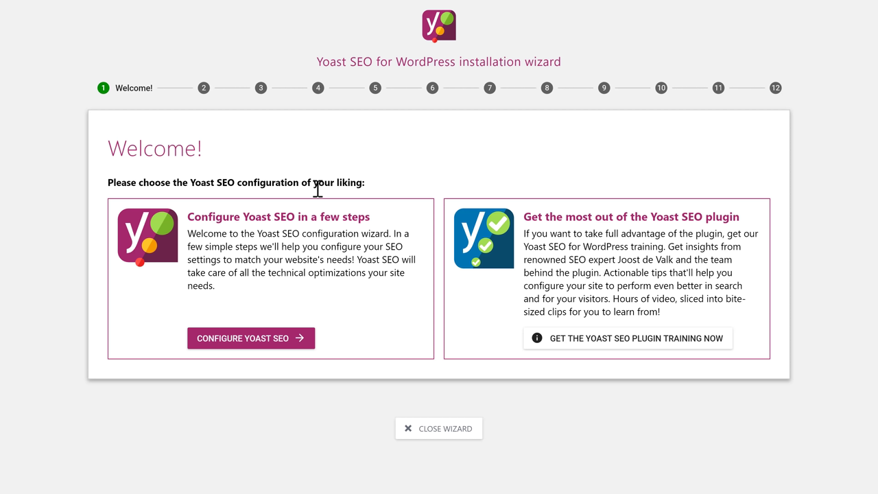
{"action": "left_click", "coordinate": [272, 336]}
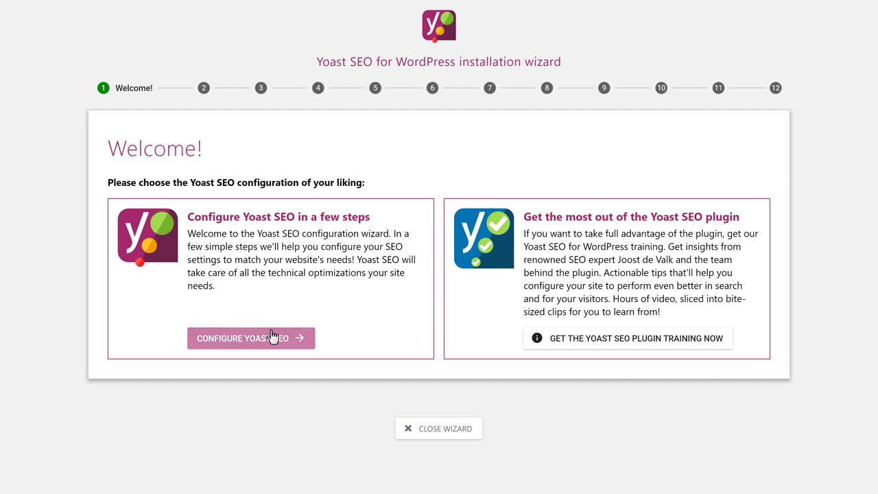
{"action": "left_click", "coordinate": [291, 338]}
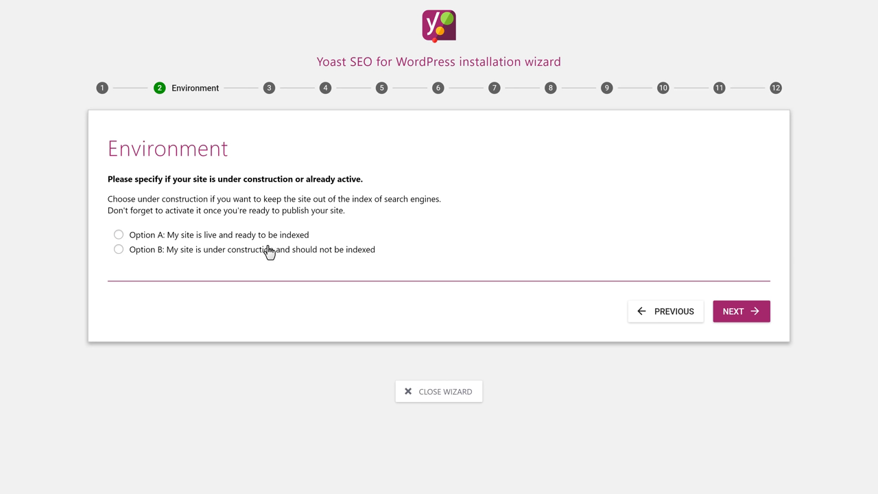
Specify in the wizard that the site is live and ready to be indexed and represents a small offline business
{"action": "left_click", "coordinate": [118, 234]}
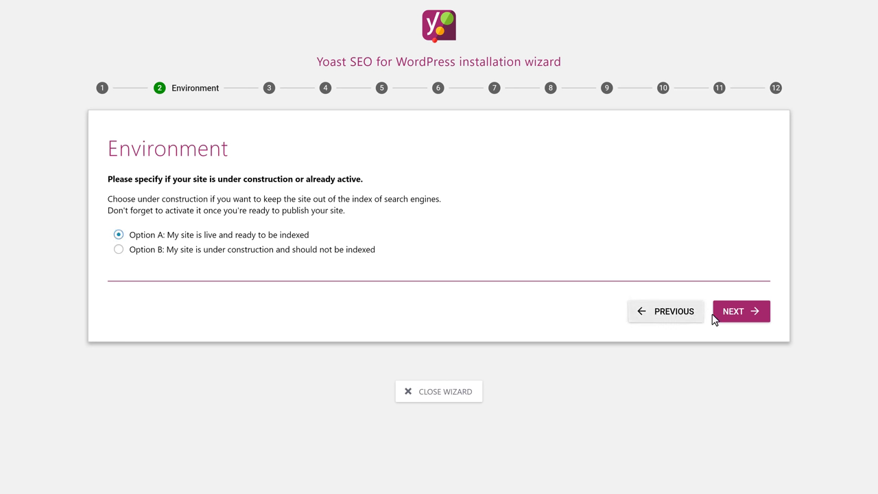
{"action": "left_click", "coordinate": [735, 316]}
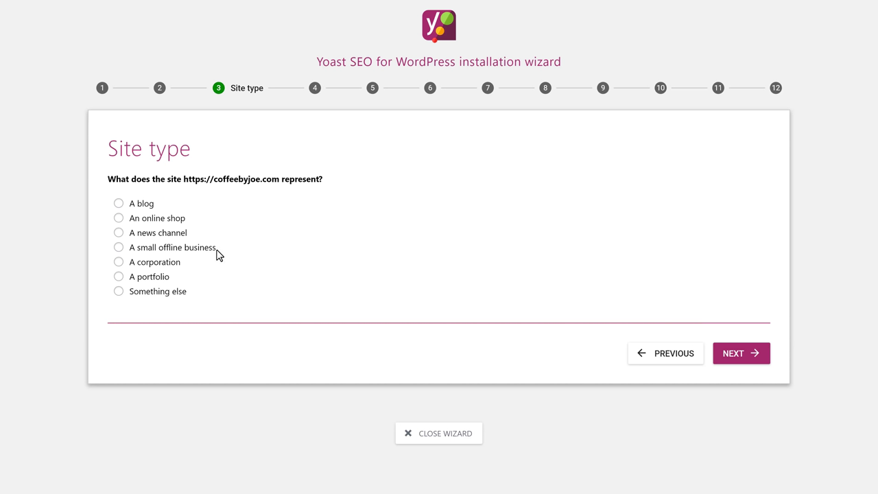
{"action": "left_click", "coordinate": [119, 249]}
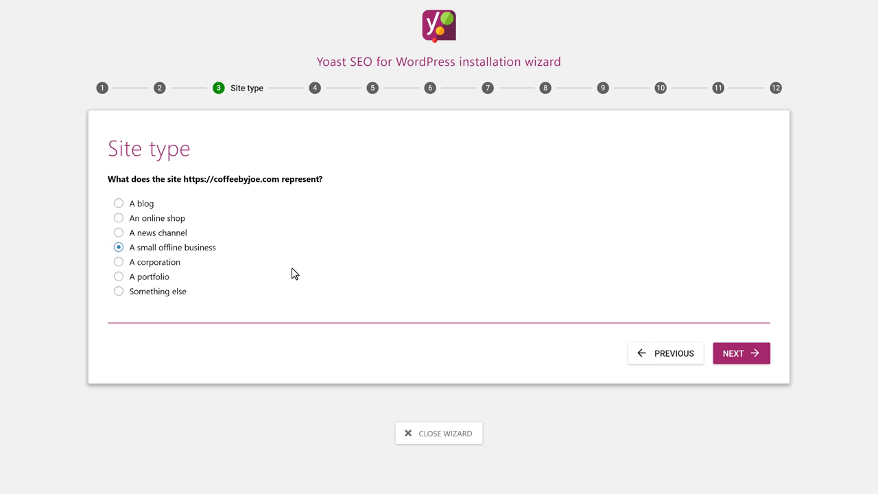
{"action": "left_click", "coordinate": [742, 360]}
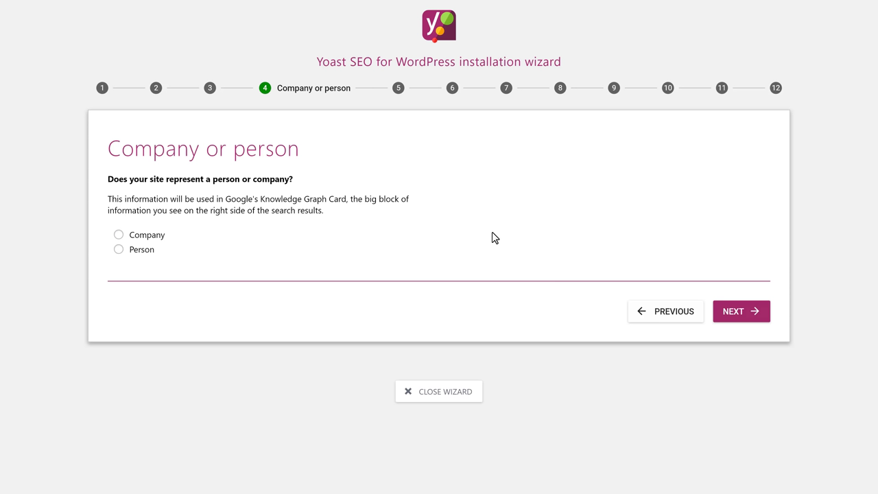
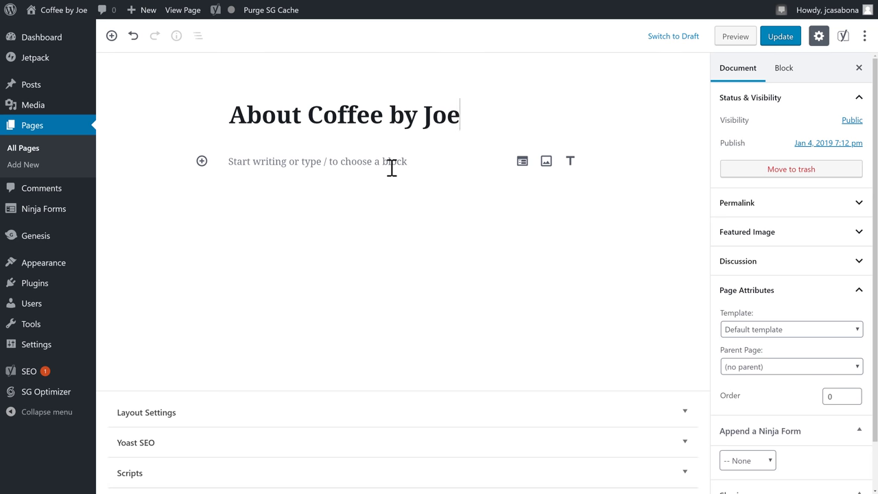
Insert a Cover block under the About Coffee by Joe page title, using the coffee bean image 0-1-cafe.jpg from the media library
{"action": "left_click", "coordinate": [309, 167]}
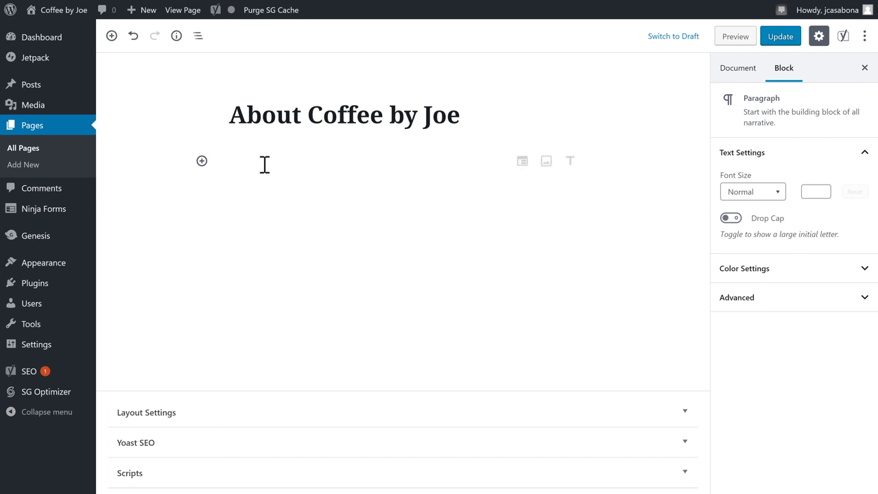
{"action": "left_click", "coordinate": [202, 162]}
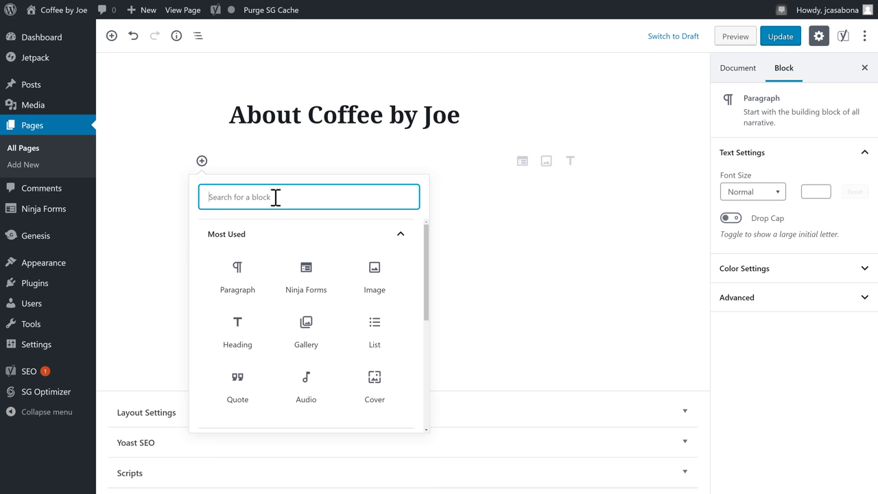
{"action": "type", "text": "cov"}
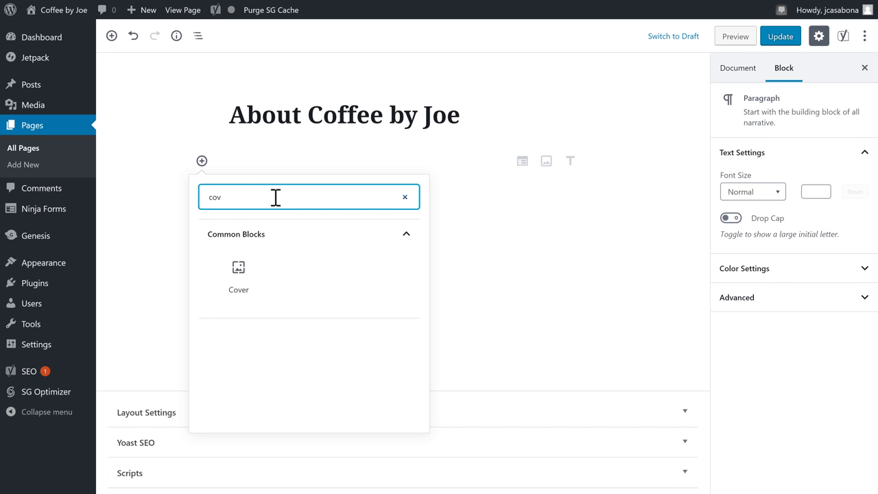
{"action": "left_click", "coordinate": [245, 278]}
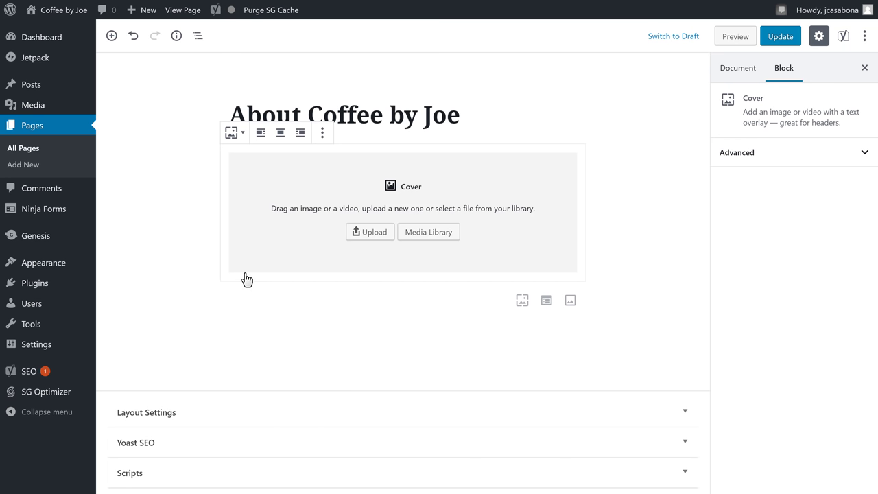
{"action": "left_click", "coordinate": [428, 234]}
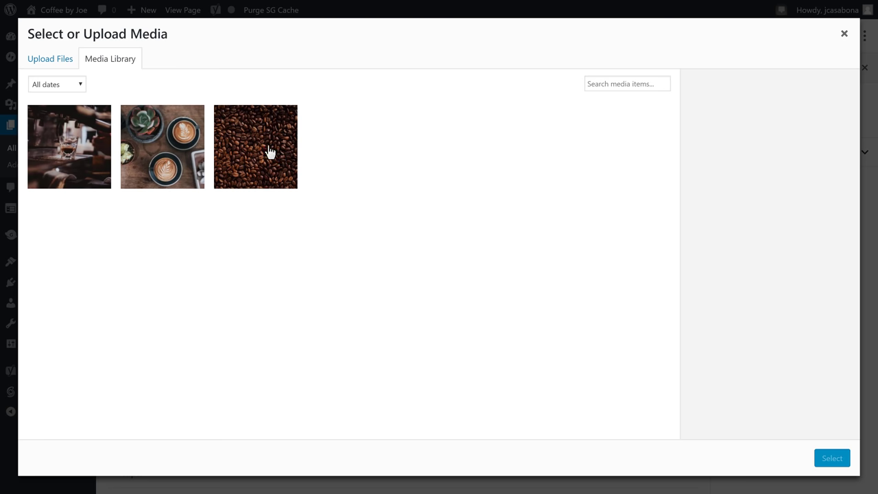
{"action": "left_click", "coordinate": [267, 152]}
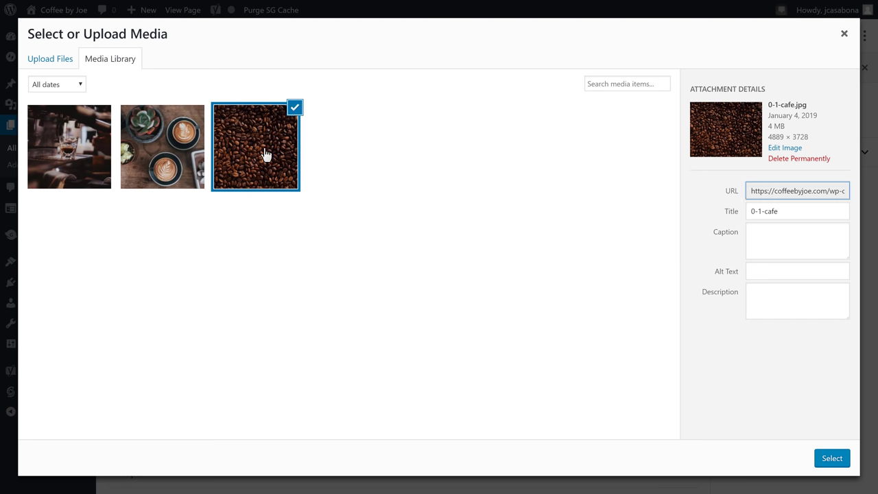
{"action": "left_click", "coordinate": [830, 458]}
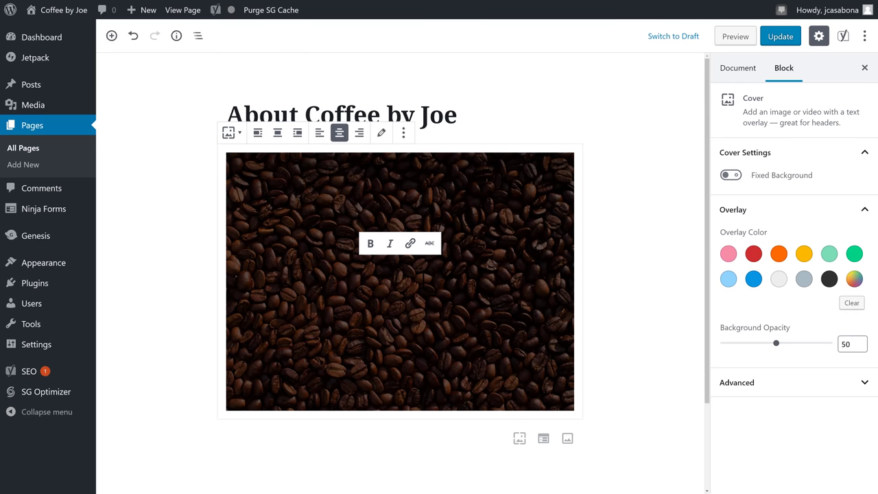
Overlay the cover with "We're All About Coffee!" and add the heading "THE BEST CUP OF COFFEE YOU'LL DRINK" with two cafe paragraphs below
{"action": "type", "text": "We're All About Coffee"}
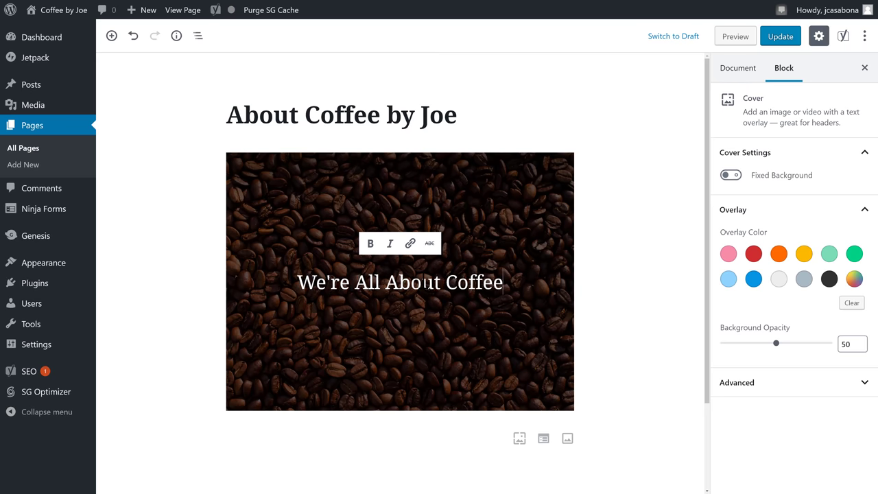
{"action": "type", "text": "!"}
{"action": "scroll", "coordinate": [401, 353], "scroll_direction": "down", "scroll_amount": 1}
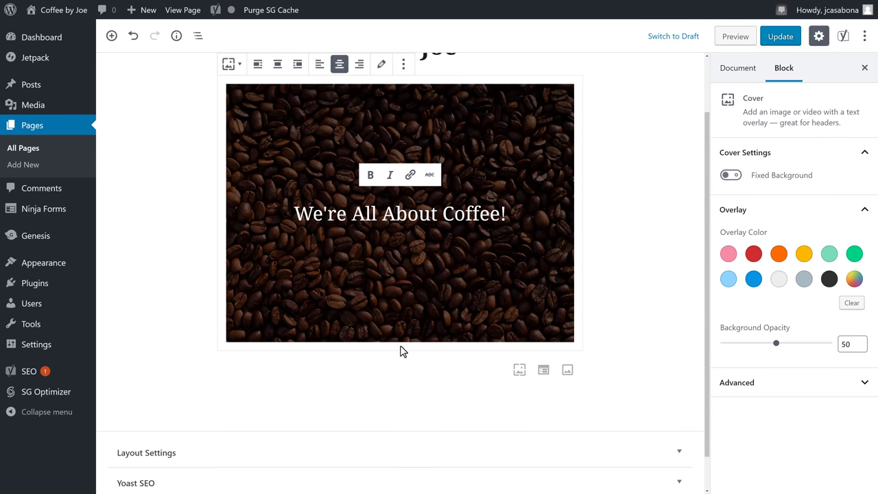
{"action": "left_click", "coordinate": [365, 371]}
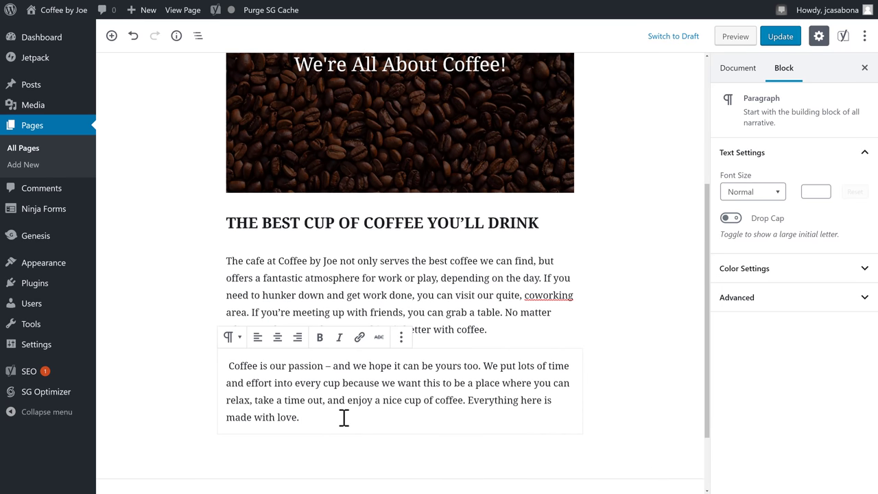
Insert a gallery of all three media library images below the paragraphs and set it to 2 columns
{"action": "key", "text": "Return"}
{"action": "scroll", "coordinate": [358, 366], "scroll_direction": "down", "scroll_amount": 2}
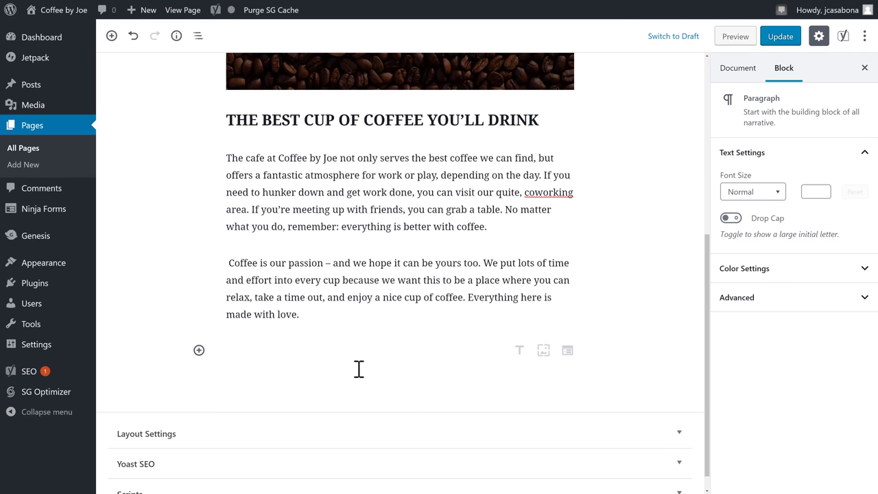
{"action": "left_click", "coordinate": [198, 350]}
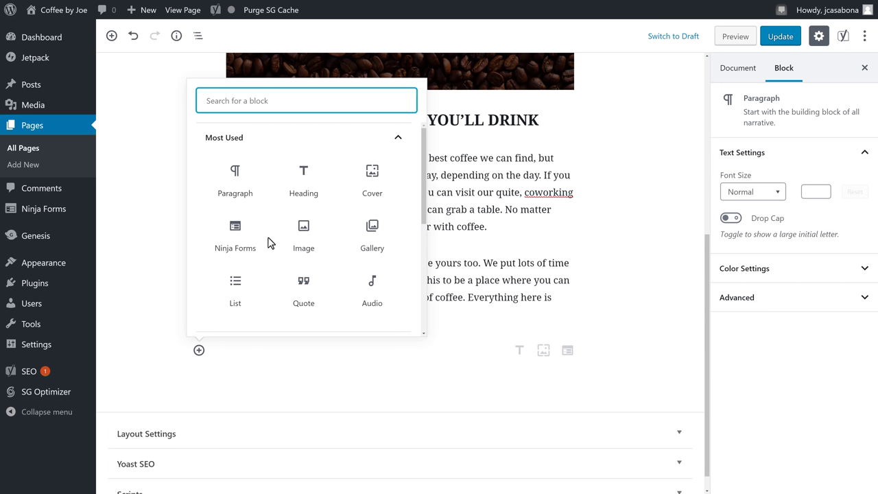
{"action": "left_click", "coordinate": [375, 235]}
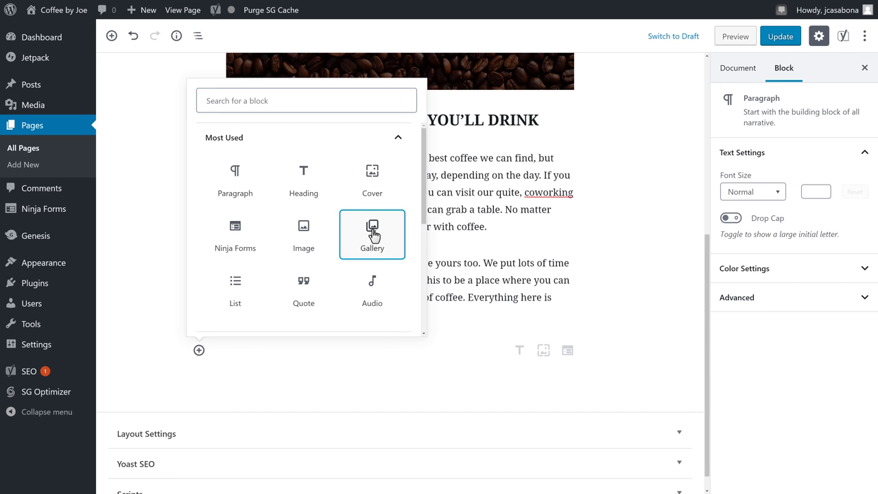
{"action": "left_click", "coordinate": [420, 426]}
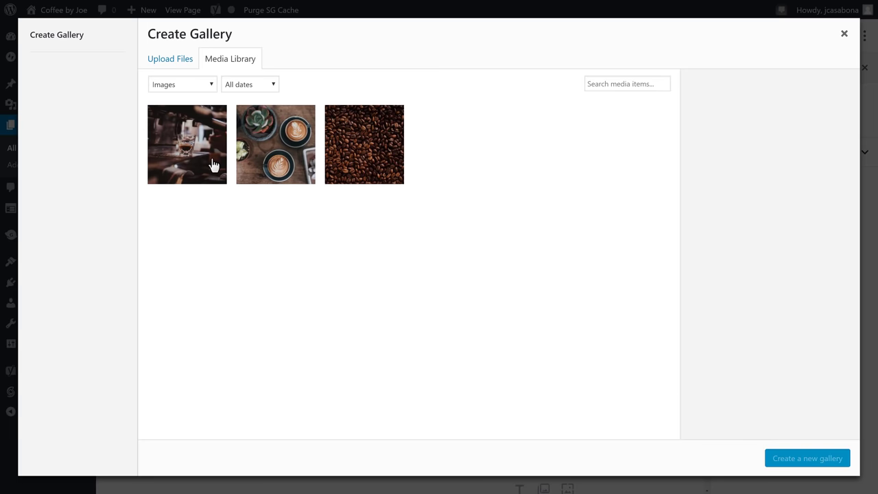
{"action": "left_click", "coordinate": [201, 164]}
{"action": "left_click", "coordinate": [275, 165]}
{"action": "left_click", "coordinate": [381, 171]}
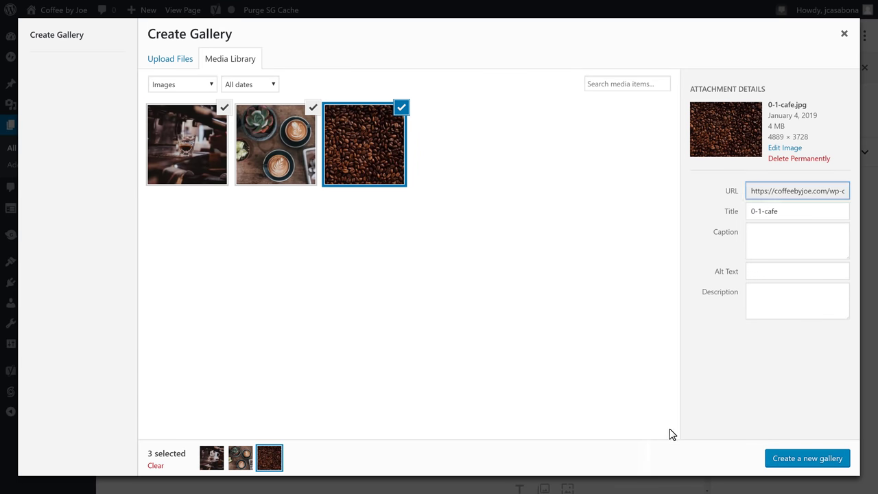
{"action": "left_click", "coordinate": [807, 458]}
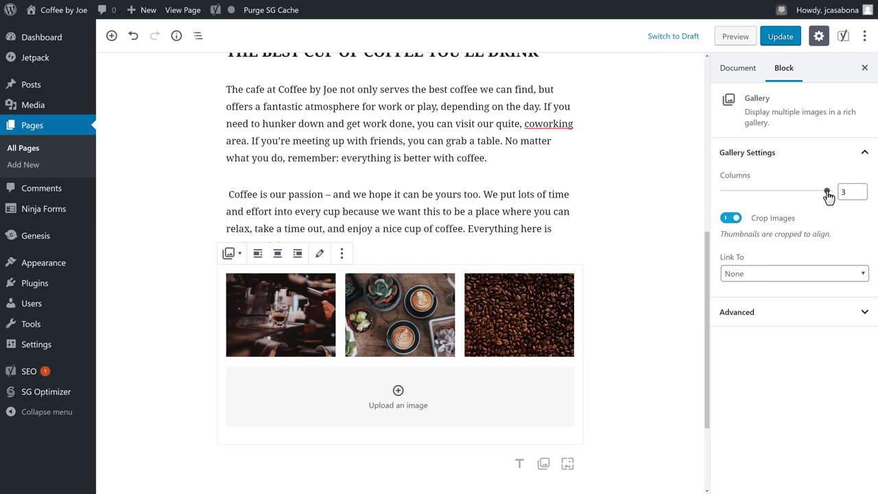
{"action": "left_click_drag", "start_coordinate": [827, 194], "coordinate": [777, 193]}
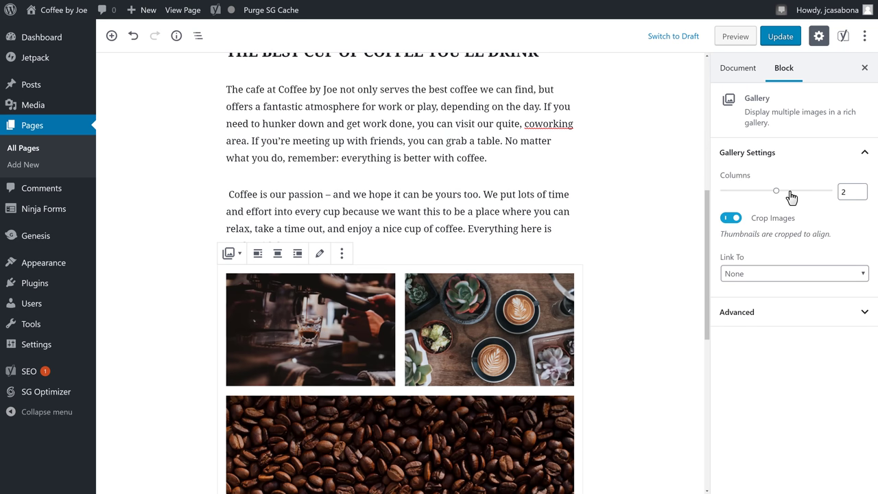
Insert a Button block below the gallery on the About page and label it "Contact Us!"
{"action": "scroll", "coordinate": [567, 258], "scroll_direction": "down", "scroll_amount": 2}
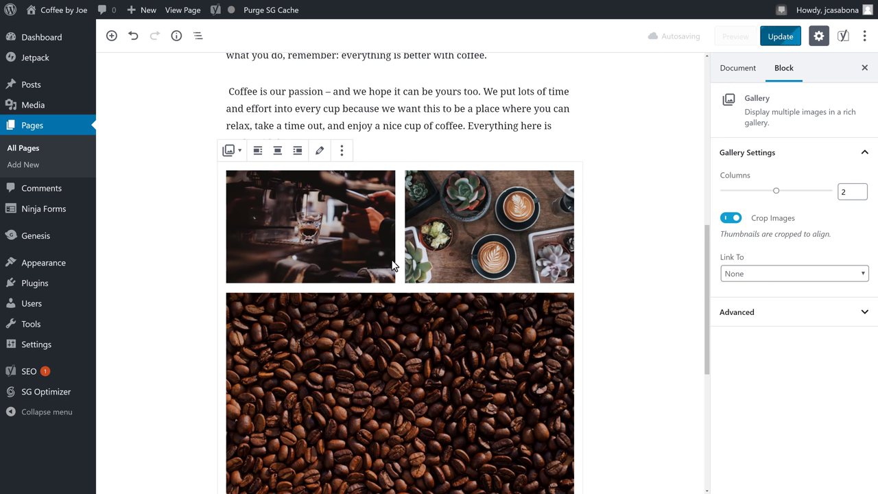
{"action": "scroll", "coordinate": [393, 266], "scroll_direction": "down", "scroll_amount": 5}
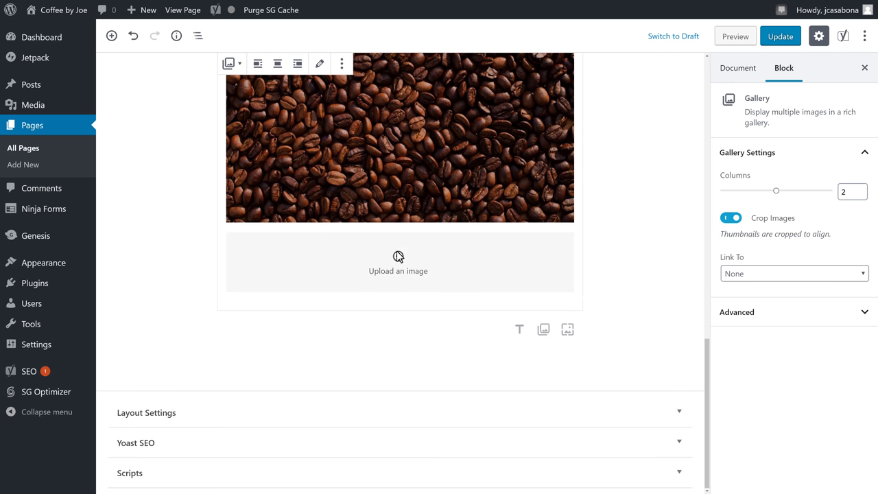
{"action": "left_click", "coordinate": [366, 331]}
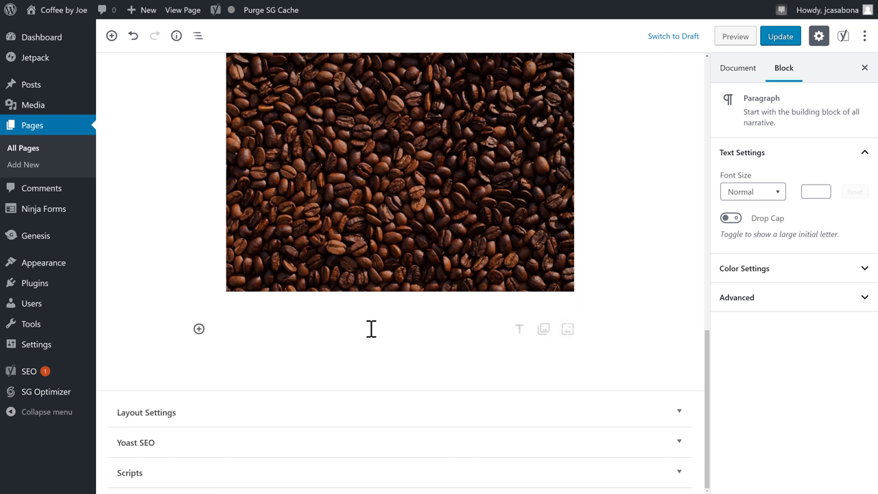
{"action": "left_click", "coordinate": [198, 328]}
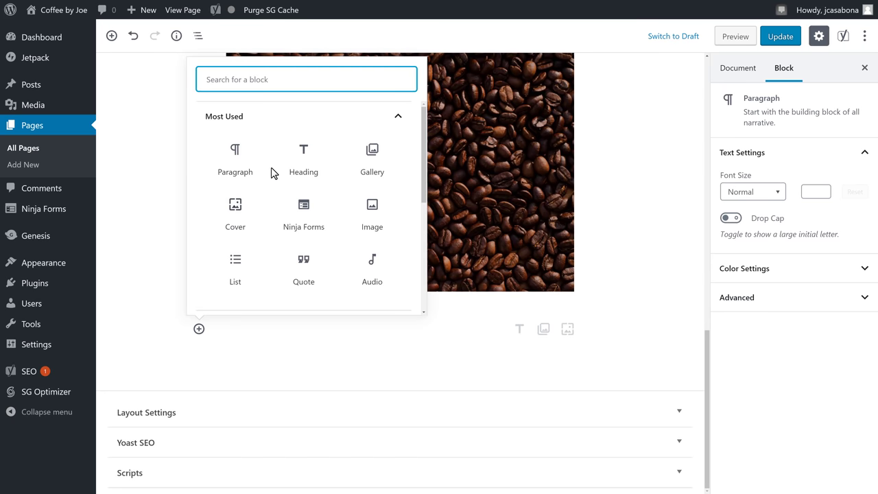
{"action": "type", "text": "but"}
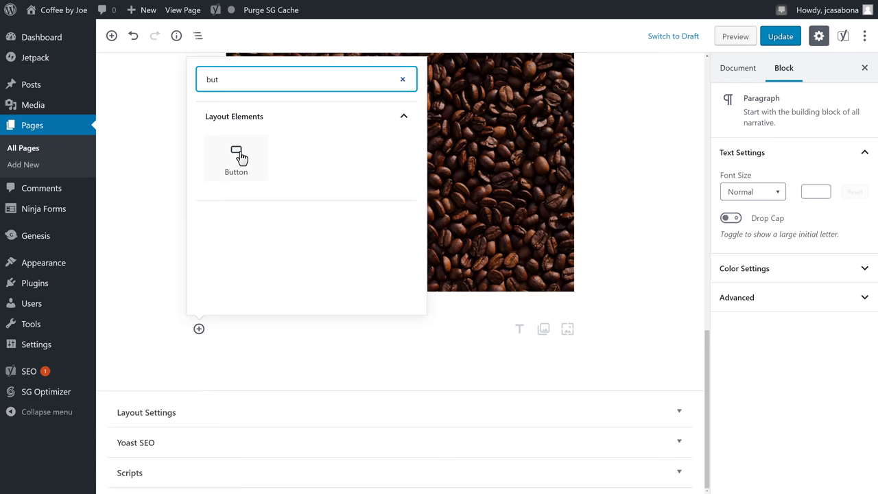
{"action": "left_click", "coordinate": [234, 167]}
{"action": "left_click", "coordinate": [264, 341]}
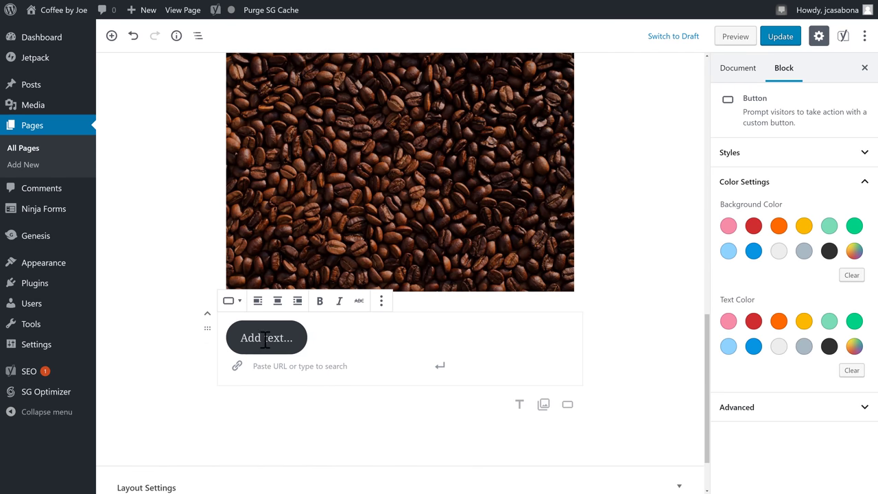
{"action": "type", "text": "Contact Us!"}
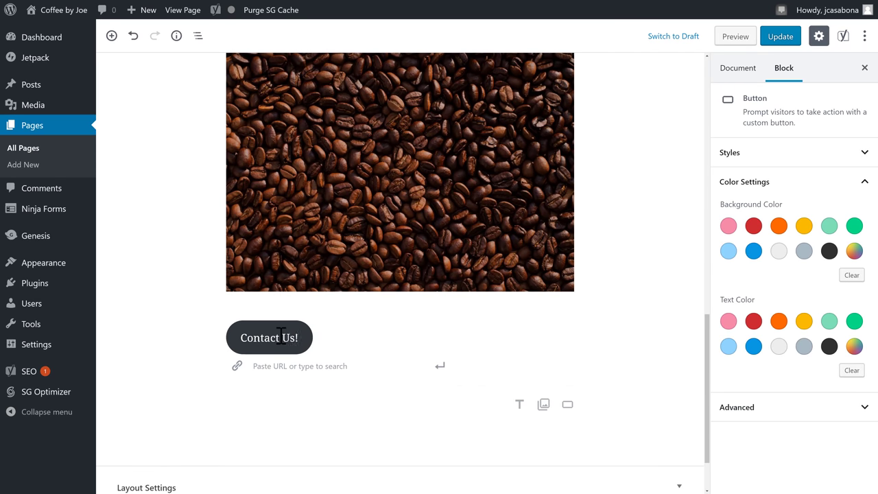
Link the "Contact Us!" button to the site's Contact page and align it to the centre
{"action": "left_click", "coordinate": [325, 365]}
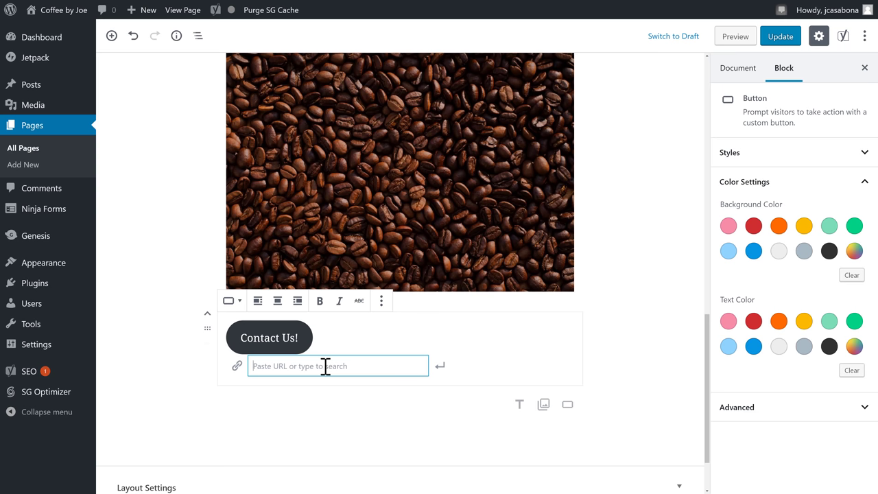
{"action": "type", "text": "con"}
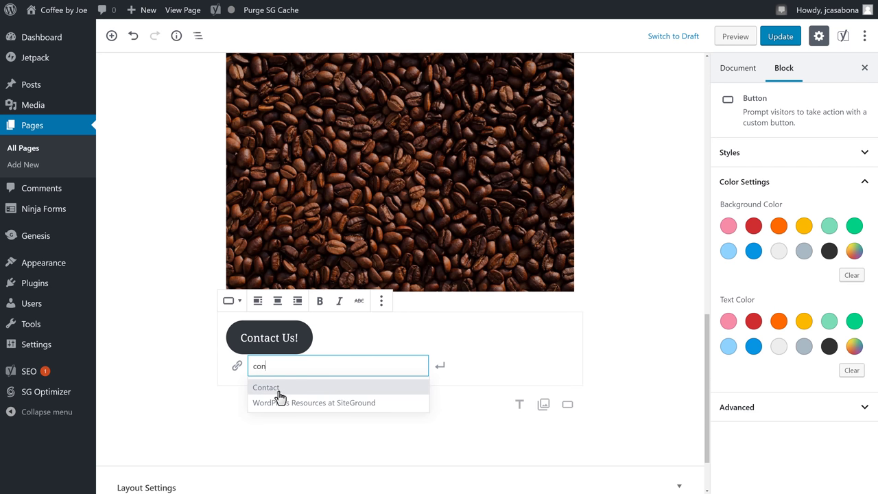
{"action": "left_click", "coordinate": [278, 388]}
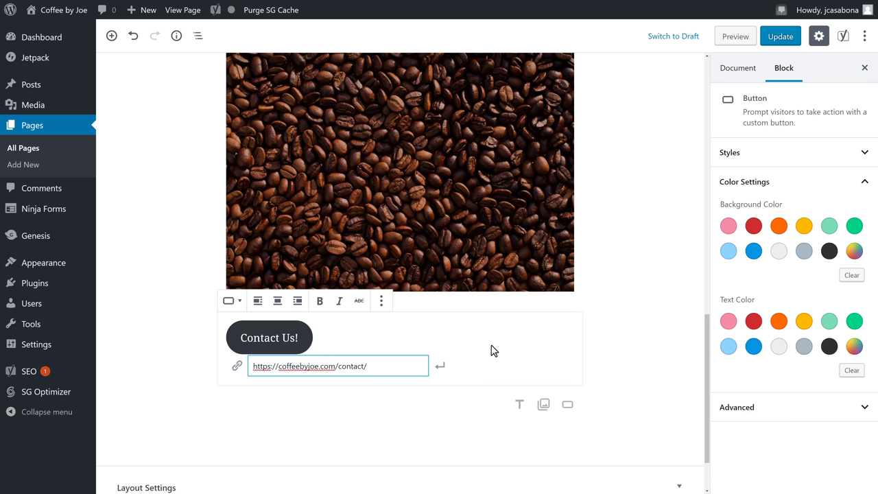
{"action": "left_click", "coordinate": [278, 302]}
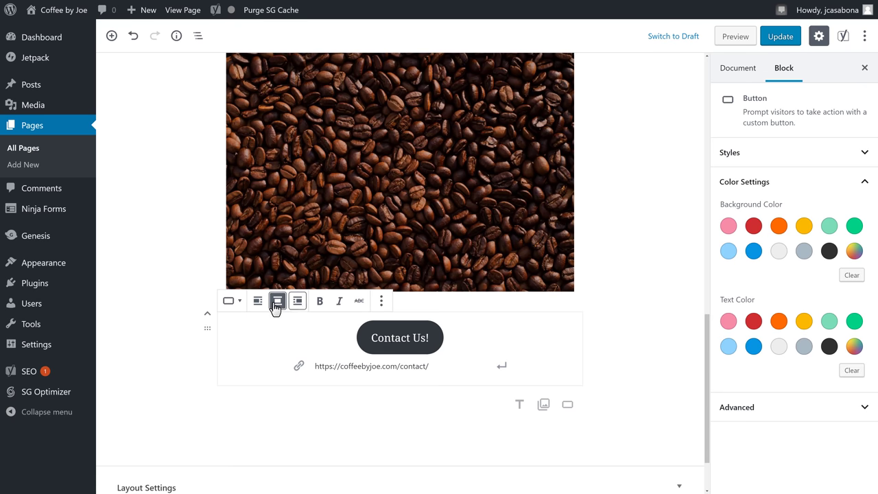
Give the "Contact Us!" button the Squared style, with a very dark gray background and very light gray text
{"action": "left_click", "coordinate": [240, 309]}
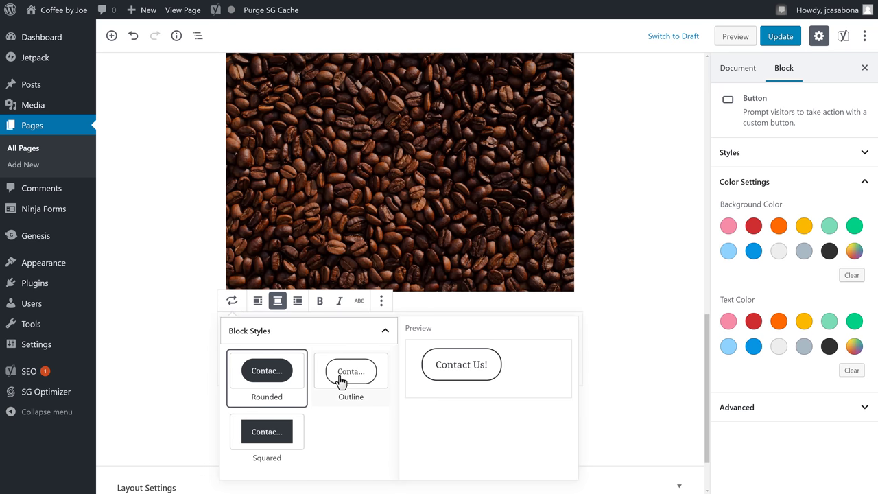
{"action": "left_click", "coordinate": [270, 431]}
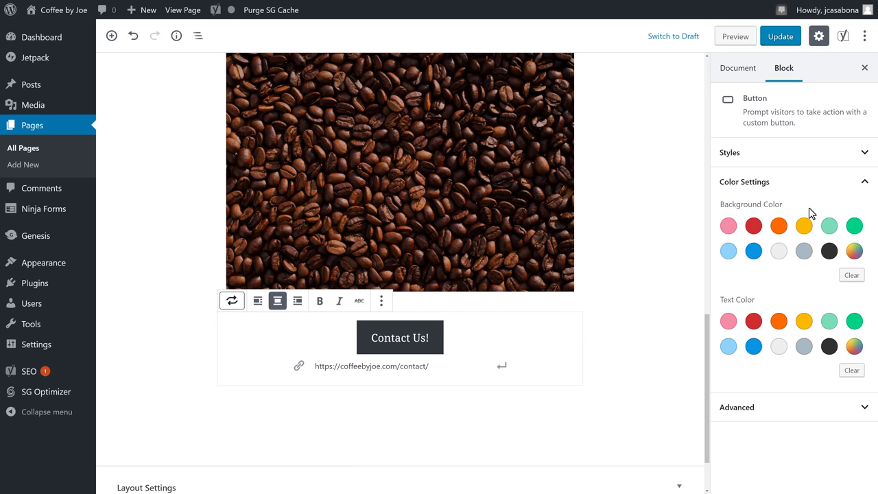
{"action": "left_click", "coordinate": [829, 252]}
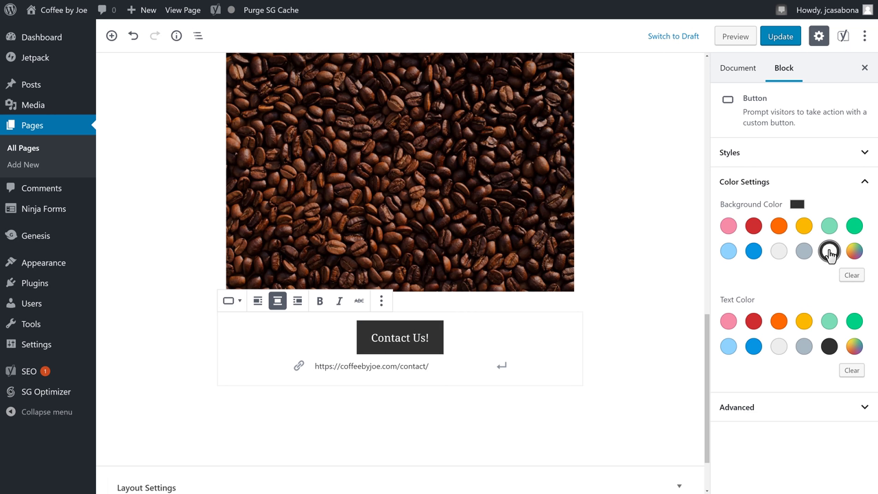
{"action": "left_click", "coordinate": [778, 346]}
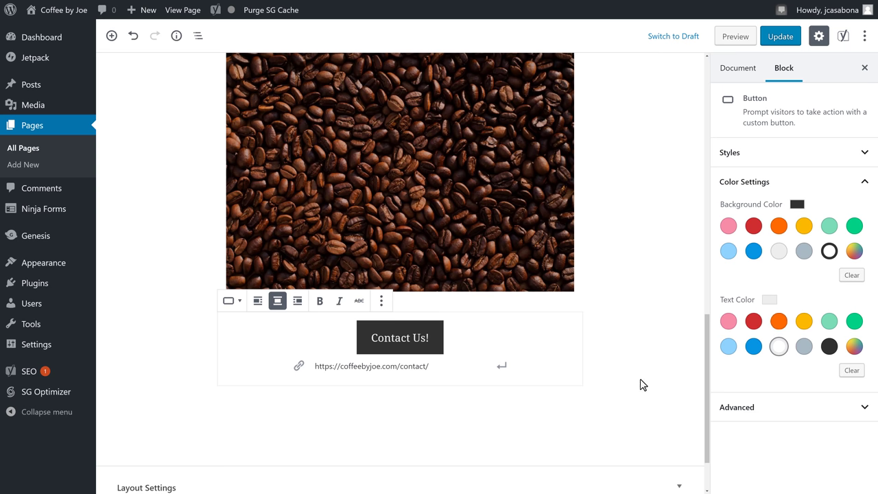
Update the About page and review the published version from the cover down to the gallery images
{"action": "scroll", "coordinate": [638, 384], "scroll_direction": "up", "scroll_amount": 10}
{"action": "scroll", "coordinate": [639, 383], "scroll_direction": "up", "scroll_amount": 3}
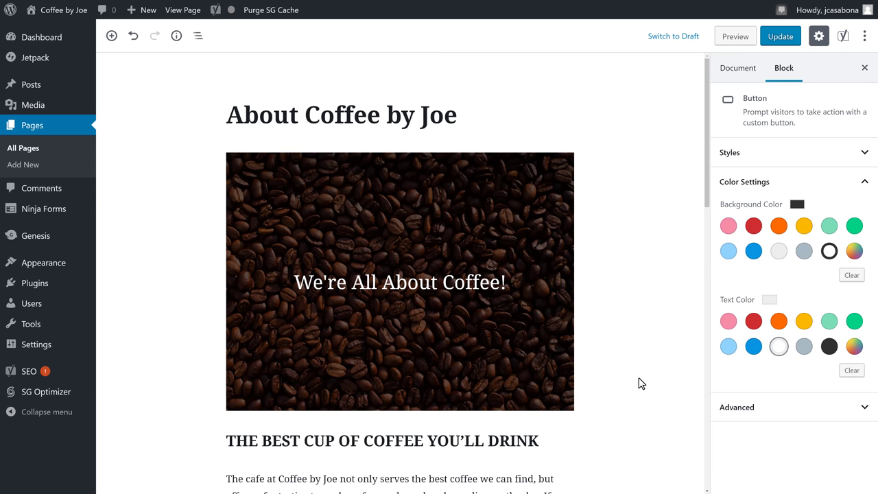
{"action": "left_click", "coordinate": [781, 40]}
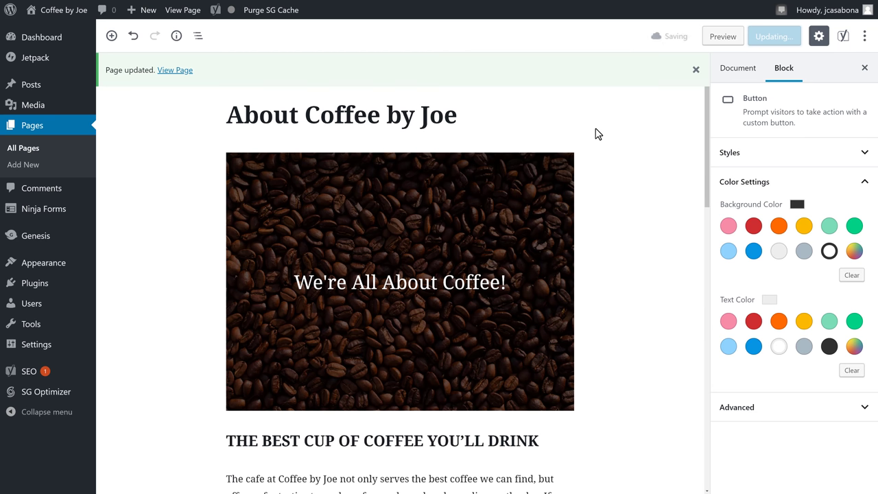
{"action": "left_click", "coordinate": [175, 70]}
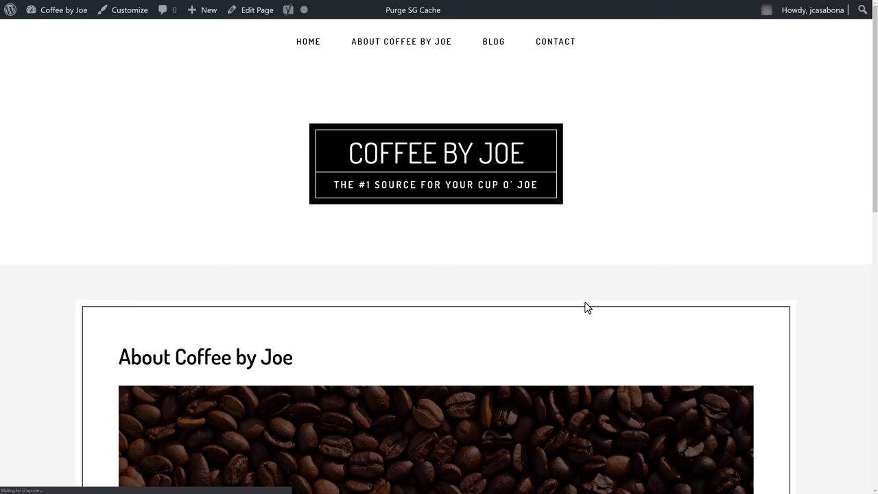
{"action": "scroll", "coordinate": [588, 307], "scroll_direction": "down", "scroll_amount": 5}
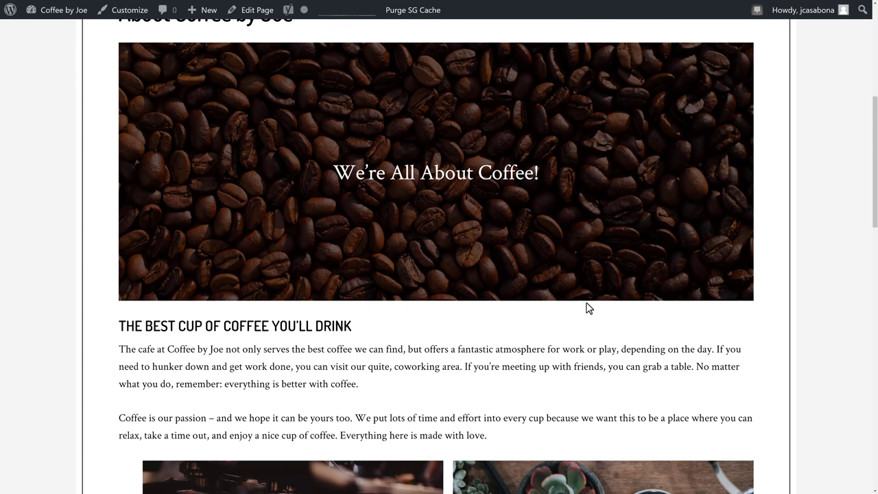
{"action": "scroll", "coordinate": [586, 305], "scroll_direction": "down", "scroll_amount": 5}
{"action": "scroll", "coordinate": [587, 306], "scroll_direction": "down", "scroll_amount": 10}
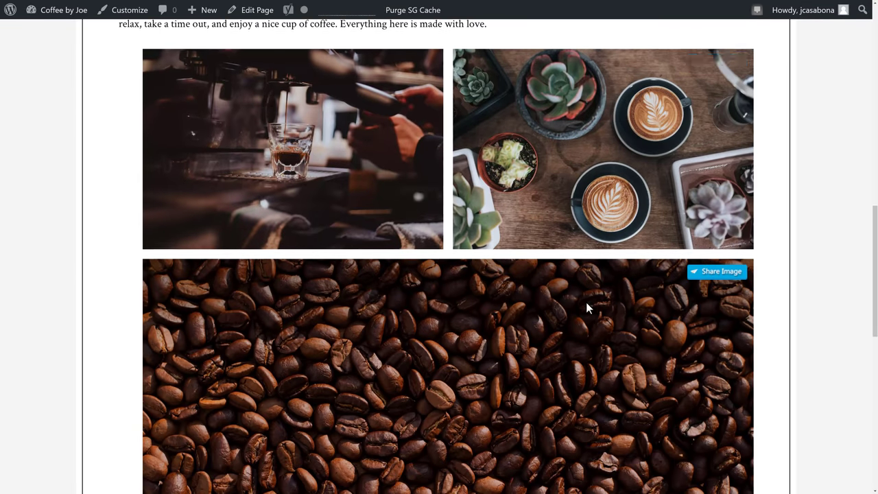
{"action": "scroll", "coordinate": [575, 383], "scroll_direction": "up", "scroll_amount": 20}
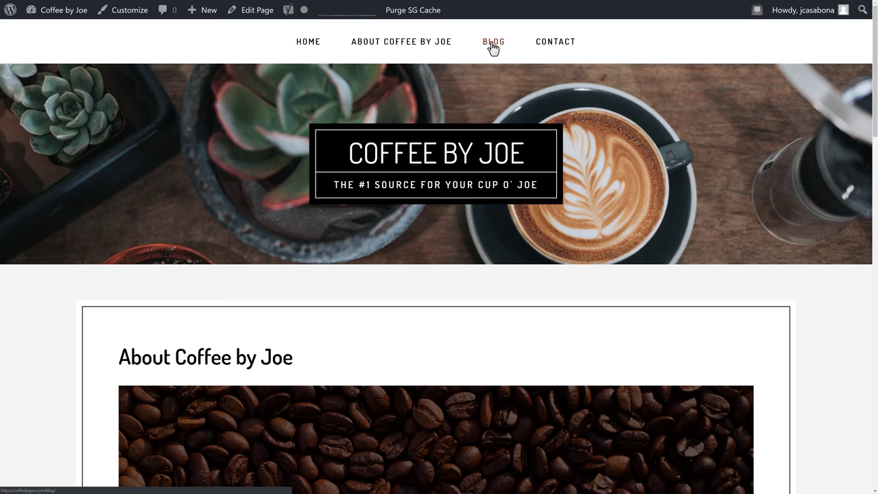
Open the sample post "WordPress Resources at SiteGround" from the site's Blog page for editing and move it to the trash
{"action": "scroll", "coordinate": [492, 204], "scroll_direction": "down", "scroll_amount": 3}
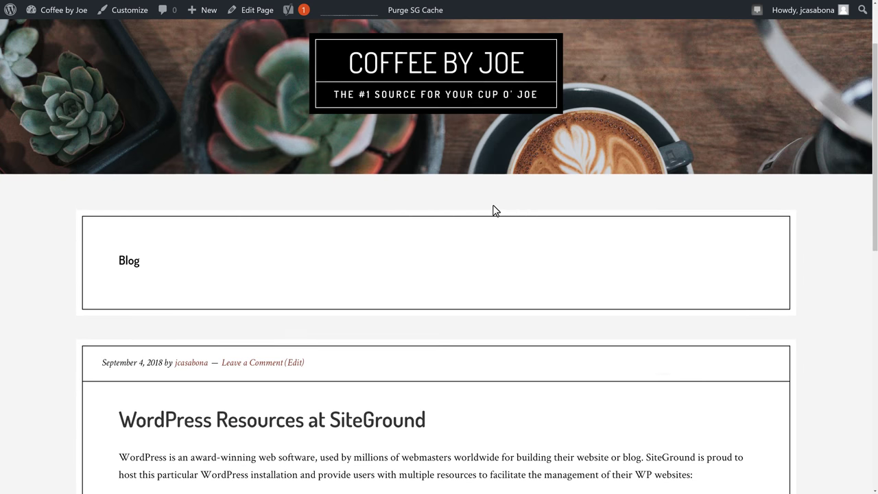
{"action": "scroll", "coordinate": [495, 209], "scroll_direction": "down", "scroll_amount": 6}
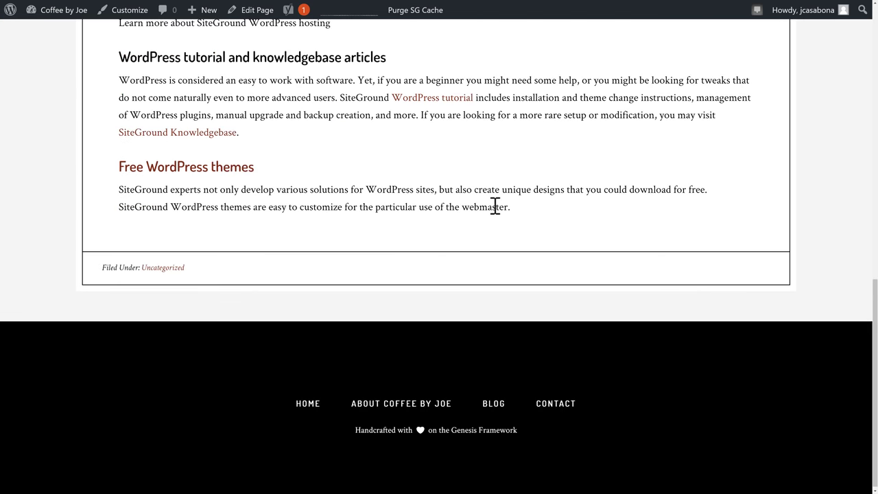
{"action": "scroll", "coordinate": [495, 206], "scroll_direction": "up", "scroll_amount": 1}
{"action": "scroll", "coordinate": [495, 206], "scroll_direction": "up", "scroll_amount": 7}
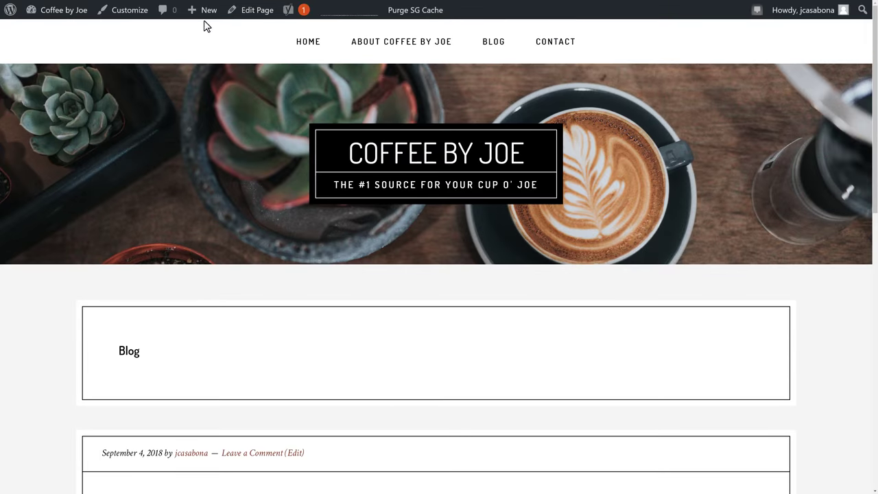
{"action": "mouse_move", "coordinate": [201, 11]}
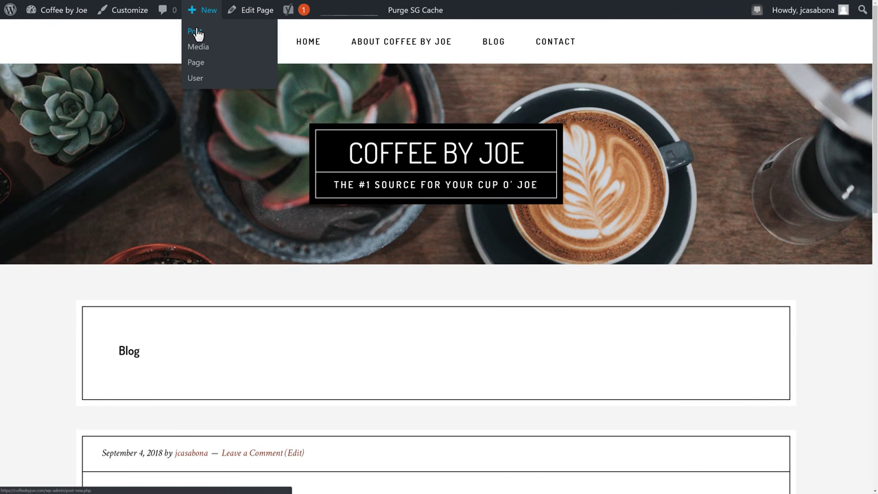
{"action": "scroll", "coordinate": [232, 297], "scroll_direction": "down", "scroll_amount": 2}
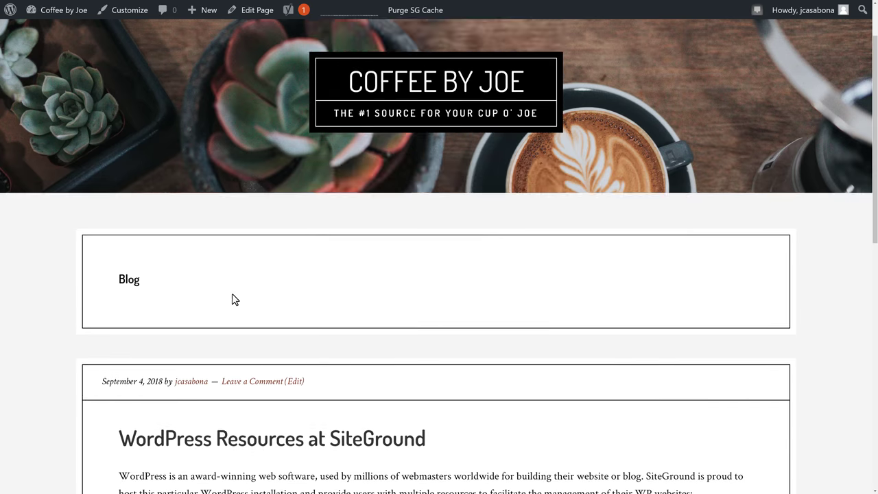
{"action": "scroll", "coordinate": [231, 297], "scroll_direction": "up", "scroll_amount": 2}
{"action": "scroll", "coordinate": [294, 378], "scroll_direction": "down", "scroll_amount": 1}
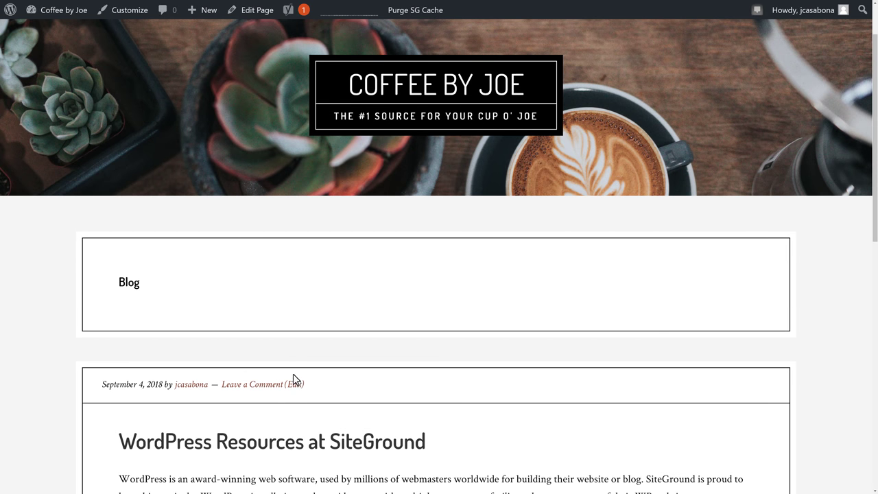
{"action": "left_click", "coordinate": [294, 387]}
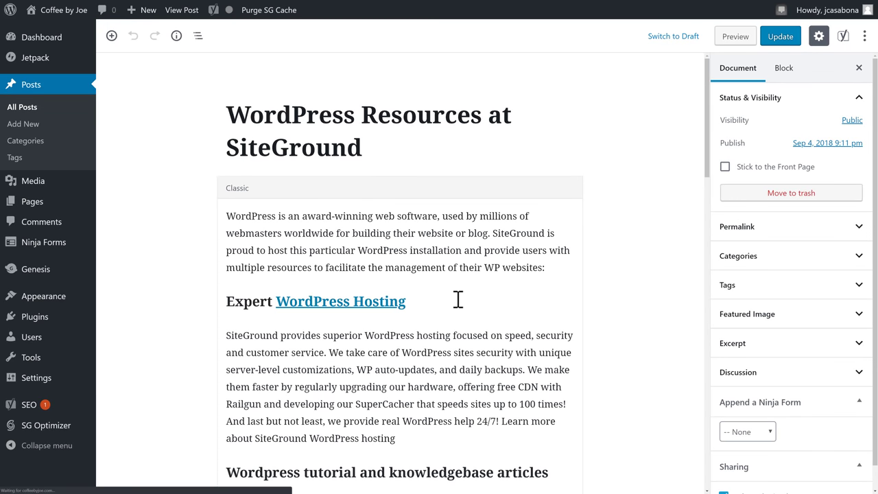
{"action": "left_click", "coordinate": [798, 194]}
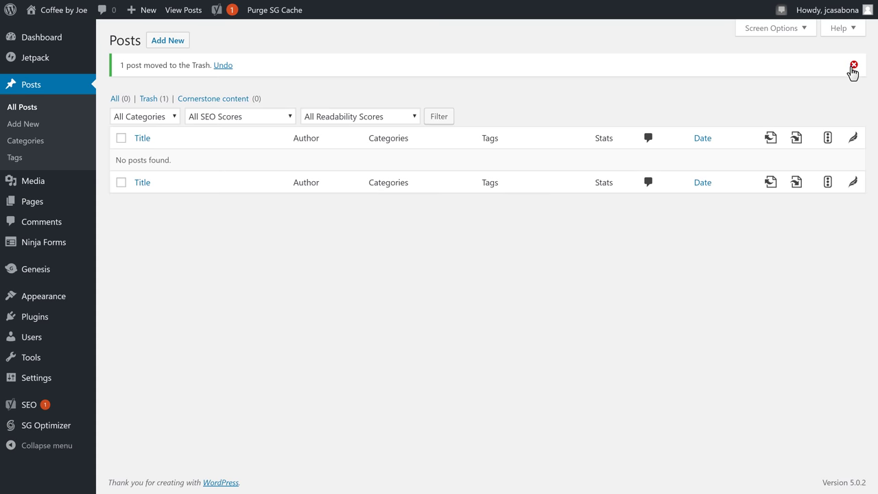
{"action": "left_click", "coordinate": [853, 65]}
Publish a new post titled "Coffee by Joe Coming Soon!" with a short paragraph announcing the new-year opening, and view it on the site
{"action": "left_click", "coordinate": [166, 47]}
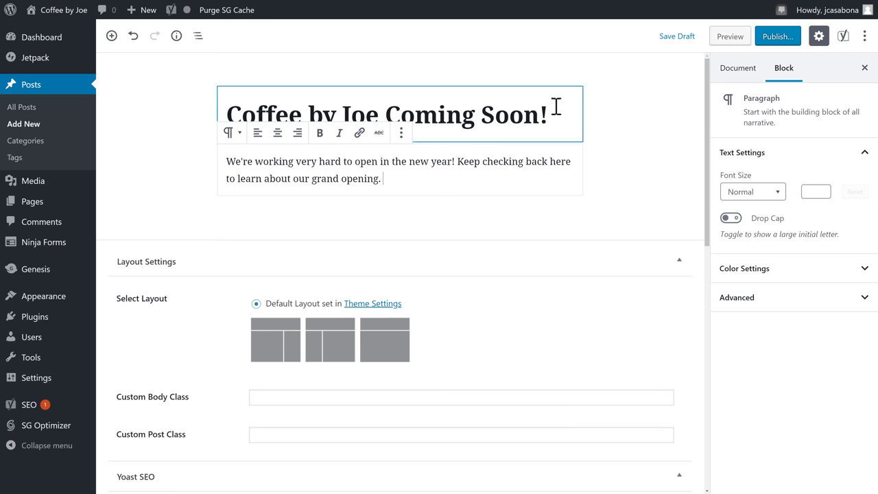
{"action": "left_click", "coordinate": [764, 40]}
{"action": "left_click", "coordinate": [800, 39]}
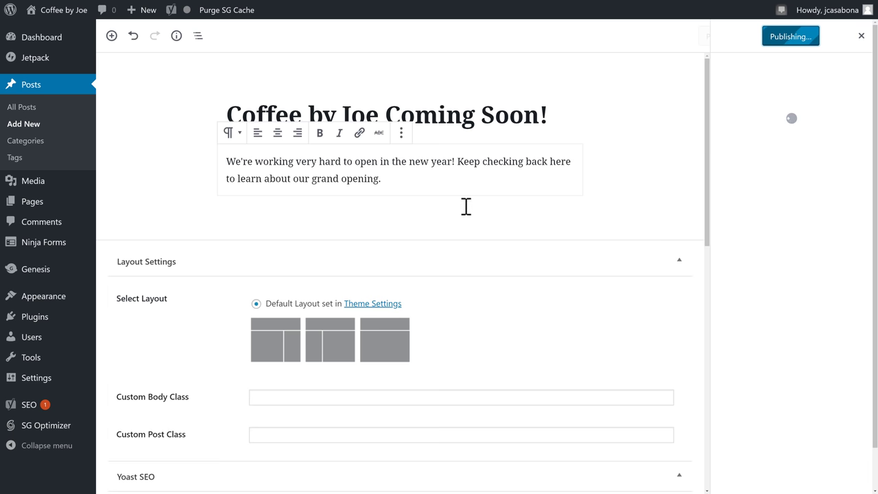
{"action": "left_click", "coordinate": [185, 186]}
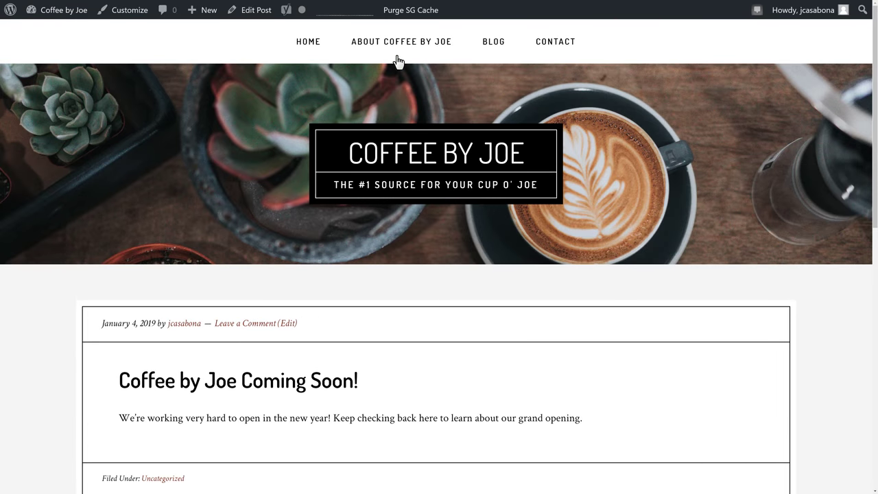
Check the new post on the site's Blog page, and open the Contact page for editing
{"action": "left_click", "coordinate": [485, 47]}
{"action": "scroll", "coordinate": [245, 274], "scroll_direction": "down", "scroll_amount": 3}
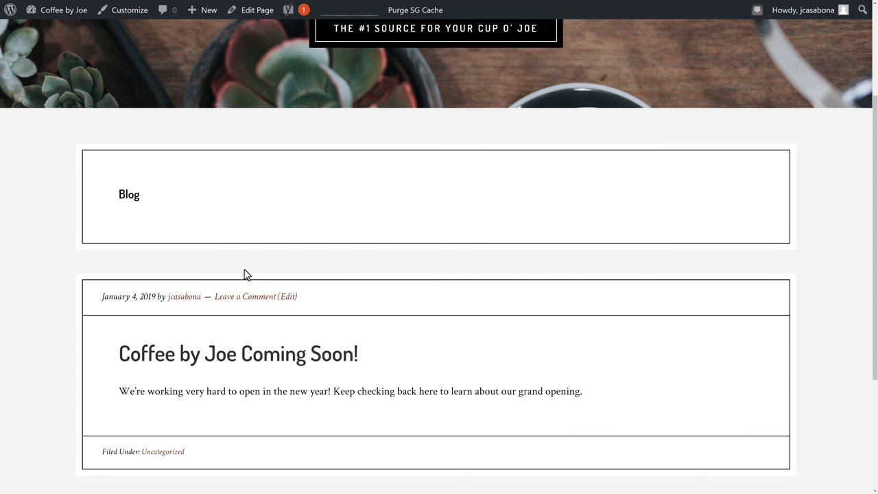
{"action": "scroll", "coordinate": [246, 276], "scroll_direction": "up", "scroll_amount": 3}
{"action": "scroll", "coordinate": [246, 277], "scroll_direction": "up", "scroll_amount": 1}
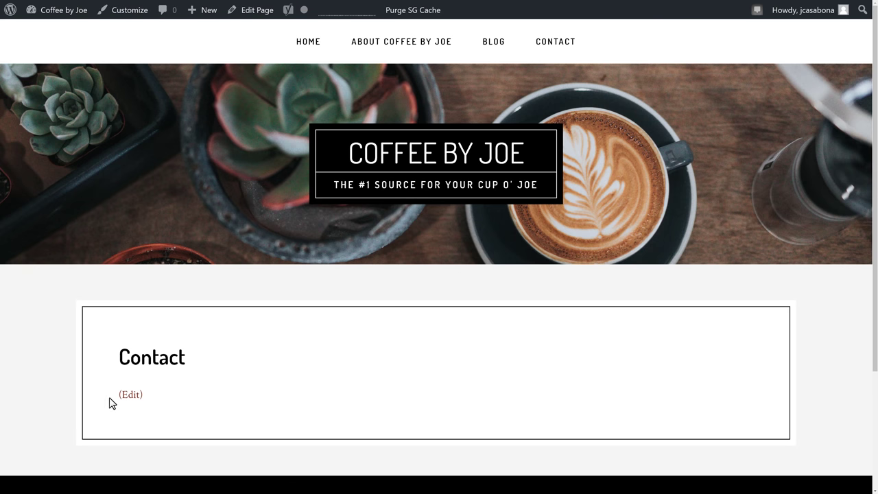
{"action": "left_click", "coordinate": [129, 397]}
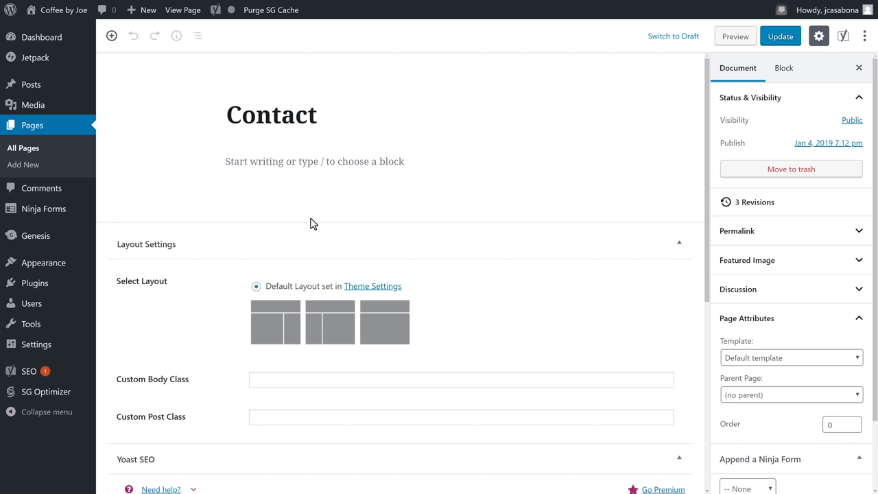
Add an introductory paragraph reading "Interested in having a party at our shop? Wondering what upcoming events we have? Get in touch!"
{"action": "mouse_move", "coordinate": [311, 165]}
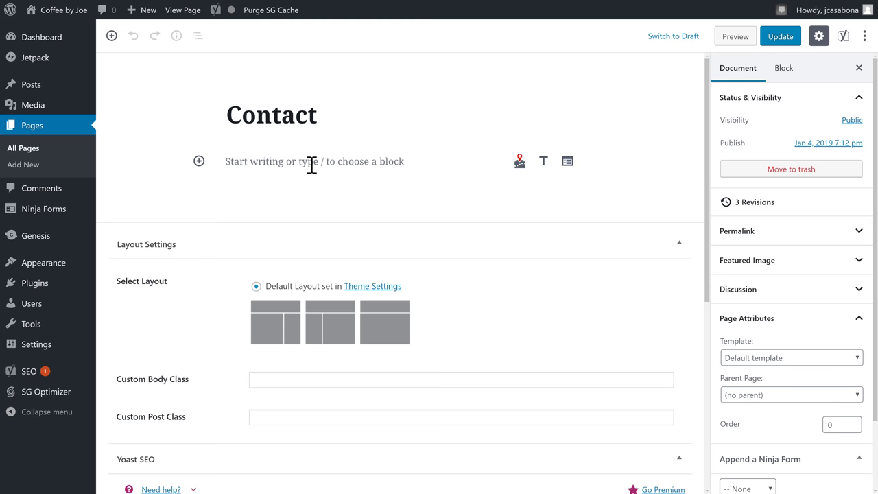
{"action": "left_click", "coordinate": [312, 166]}
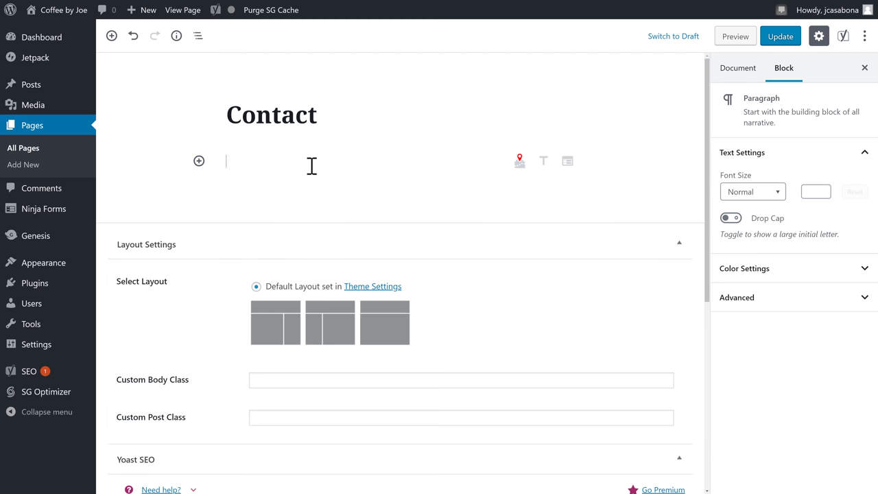
{"action": "type", "text": "Interested in having a party at our shop? Wondering what upcoming events we have? Get in touch!"}
{"action": "left_click", "coordinate": [402, 199]}
{"action": "left_click", "coordinate": [401, 185]}
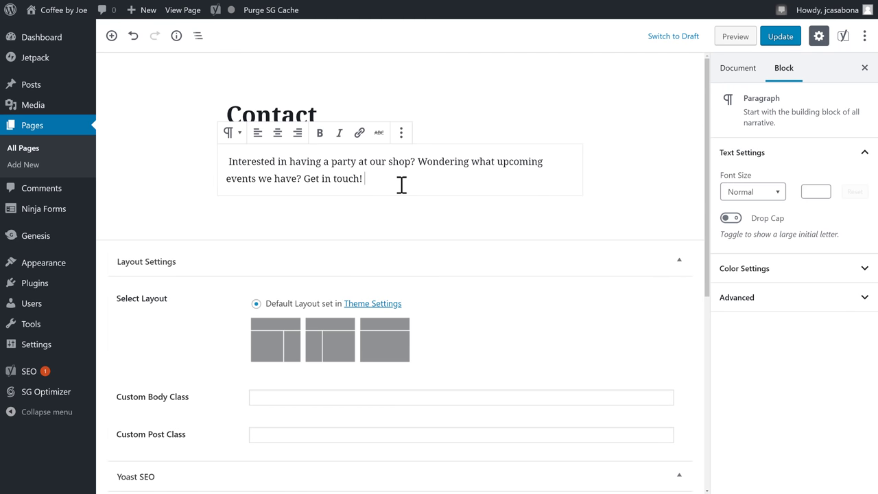
{"action": "key", "text": "Return"}
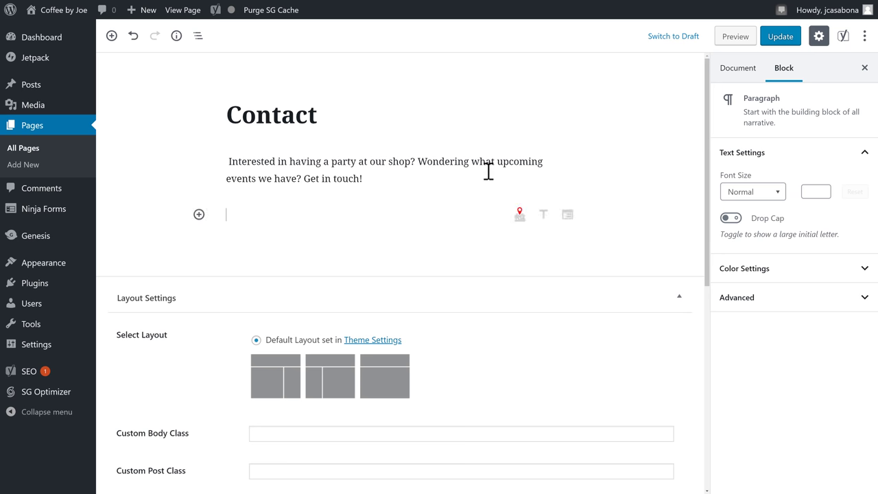
Insert a Ninja Forms block below the introductory paragraph, choose the Contact Me form, and check its fields
{"action": "left_click", "coordinate": [199, 215]}
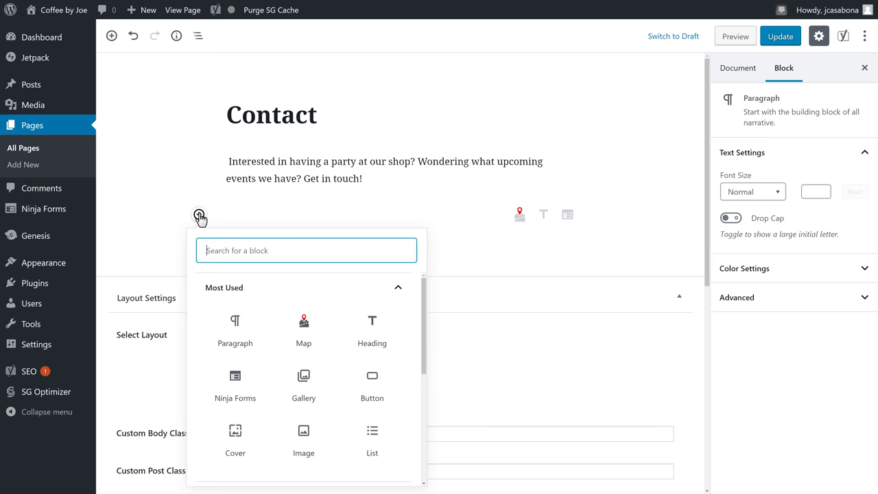
{"action": "left_click", "coordinate": [236, 395]}
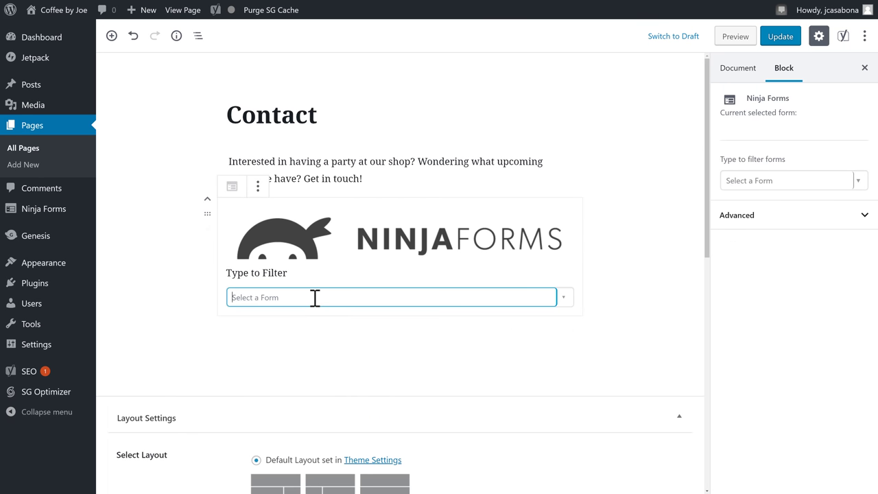
{"action": "left_click", "coordinate": [315, 297]}
{"action": "left_click", "coordinate": [291, 320]}
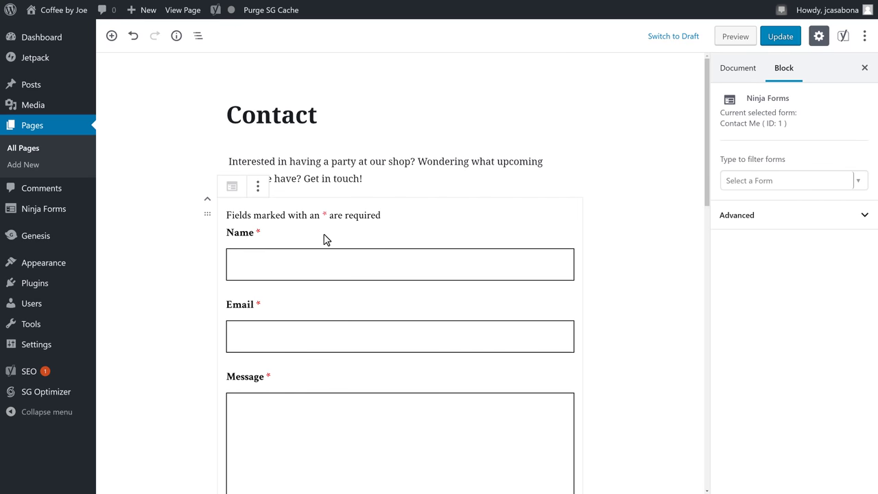
{"action": "scroll", "coordinate": [325, 240], "scroll_direction": "down", "scroll_amount": 3}
{"action": "scroll", "coordinate": [317, 355], "scroll_direction": "up", "scroll_amount": 3}
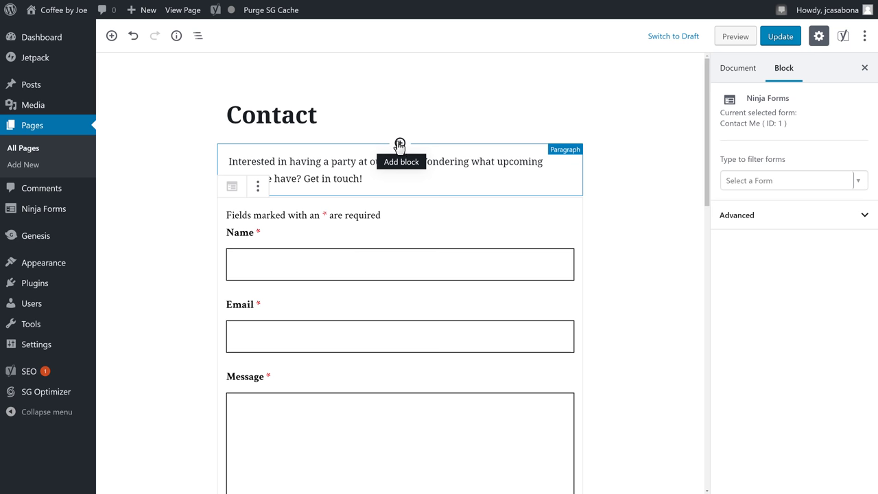
Insert a Map block above the introductory paragraph and read its API key requirement
{"action": "left_click", "coordinate": [400, 144]}
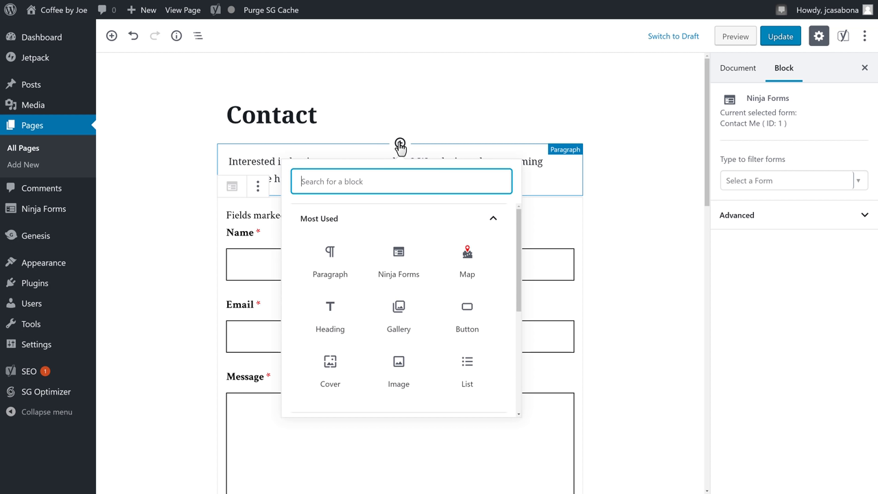
{"action": "left_click", "coordinate": [467, 257]}
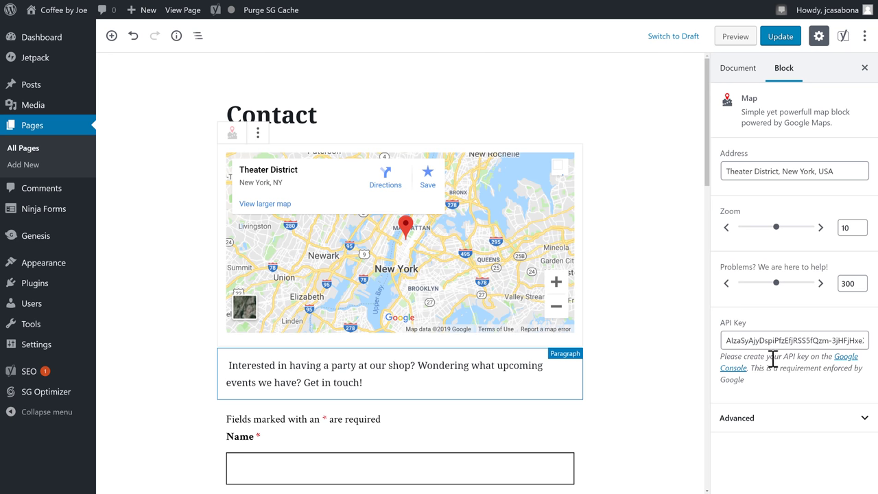
{"action": "left_click_drag", "start_coordinate": [720, 356], "coordinate": [810, 381]}
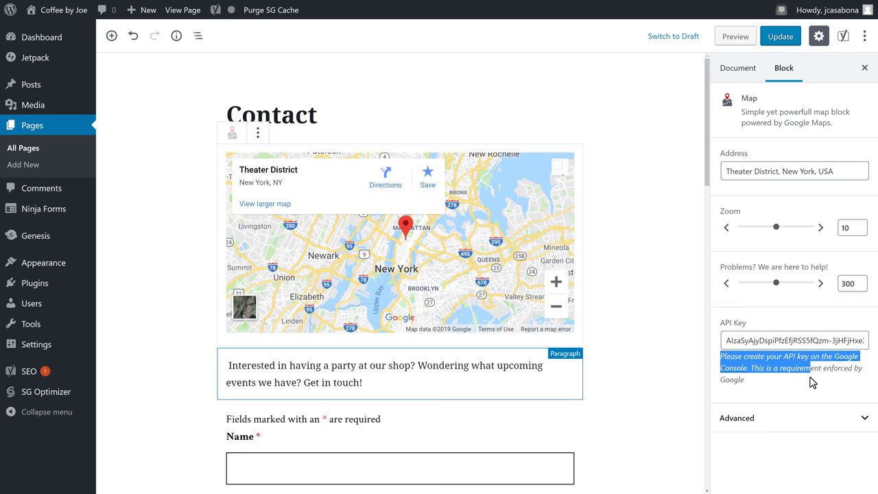
{"action": "left_click", "coordinate": [809, 381]}
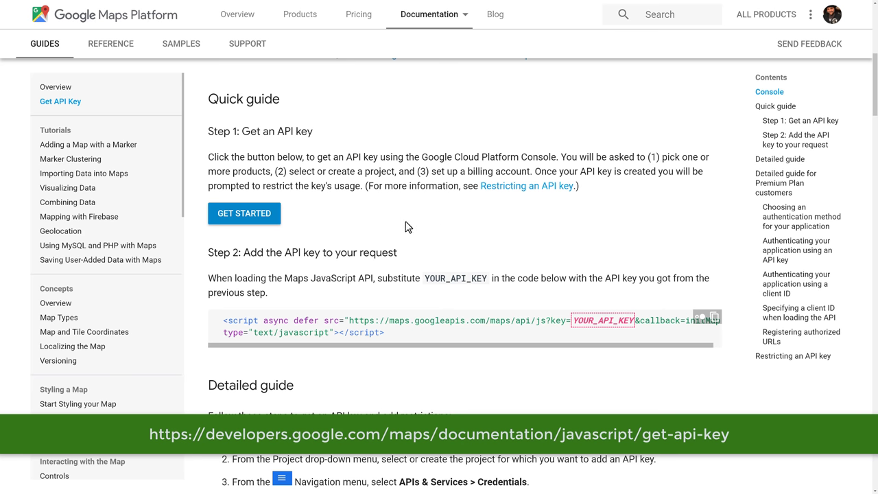
In Google Maps Platform, start getting an API key for the Maps product under a new project named "Coffee by Joe"
{"action": "left_click", "coordinate": [268, 219]}
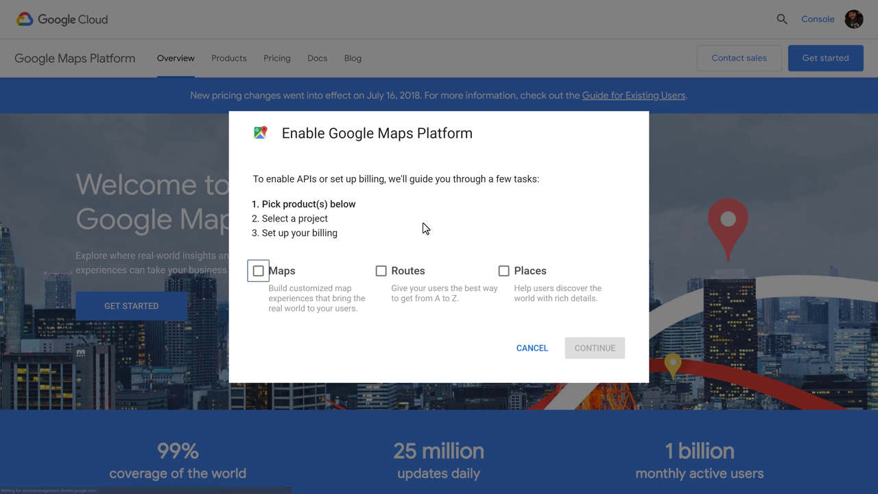
{"action": "left_click", "coordinate": [258, 272]}
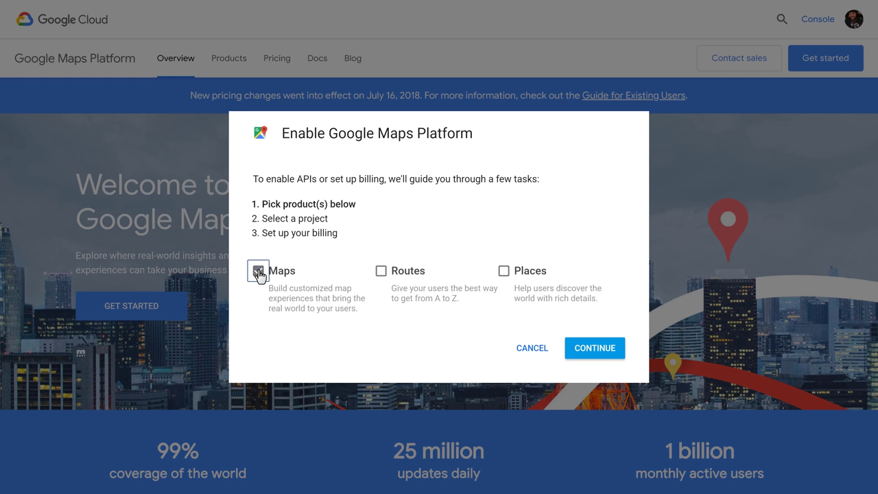
{"action": "left_click", "coordinate": [594, 348]}
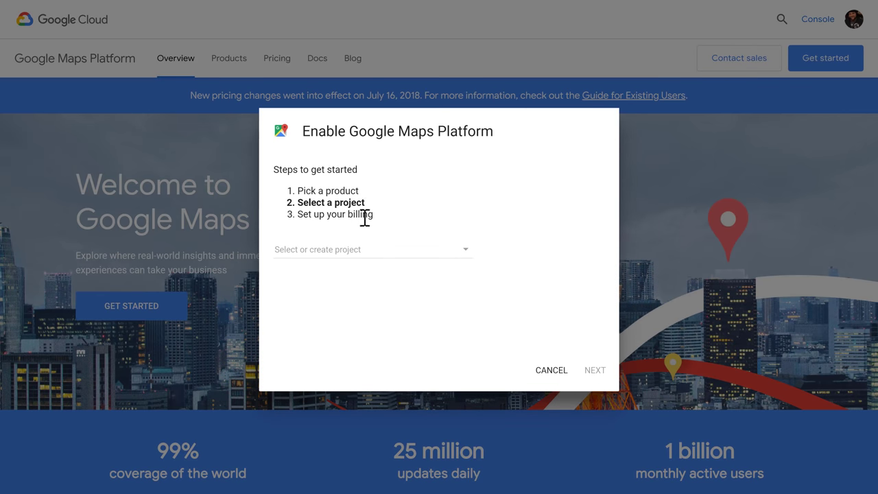
{"action": "left_click", "coordinate": [334, 255]}
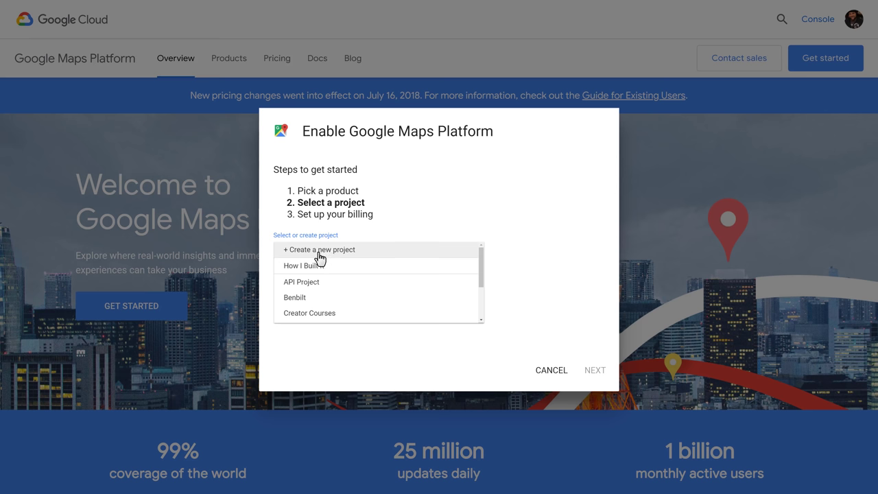
{"action": "left_click", "coordinate": [314, 251]}
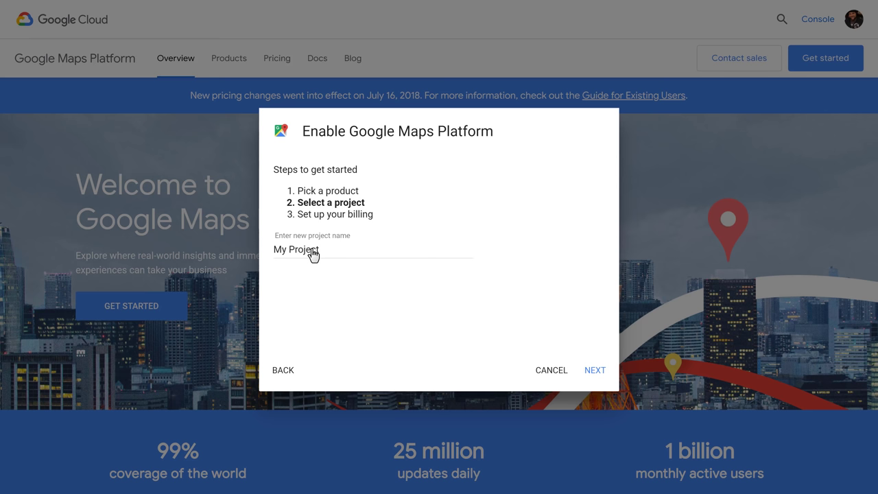
{"action": "triple_click", "coordinate": [314, 251]}
{"action": "type", "text": "Coffee by Joe"}
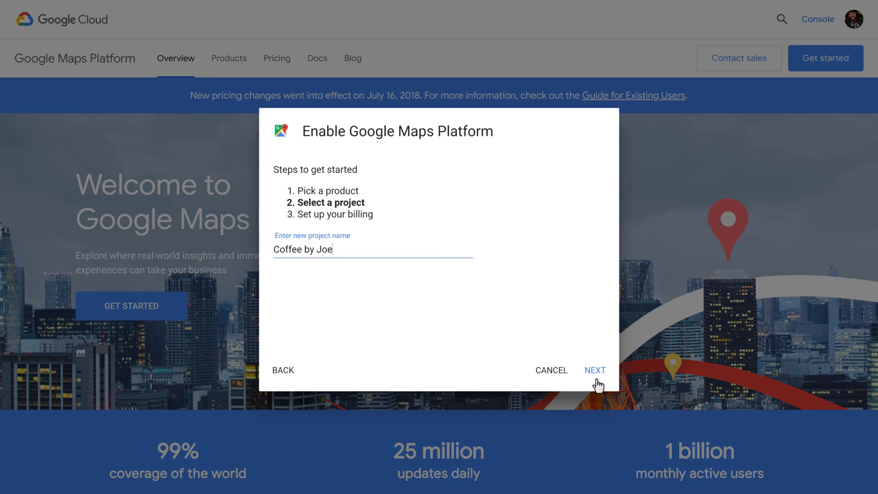
{"action": "left_click", "coordinate": [595, 374]}
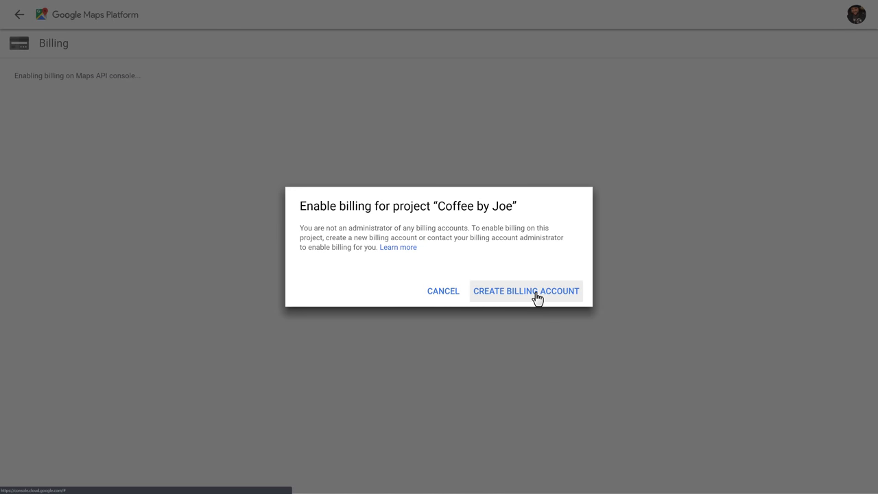
Create a billing account for the project, accepting the terms of service and starting the free trial with the existing payments profile
{"action": "left_click", "coordinate": [537, 295]}
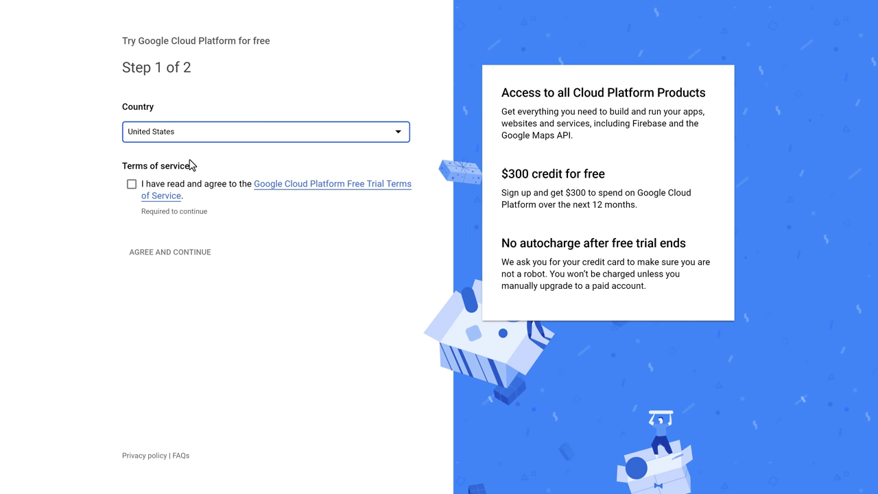
{"action": "left_click", "coordinate": [131, 186]}
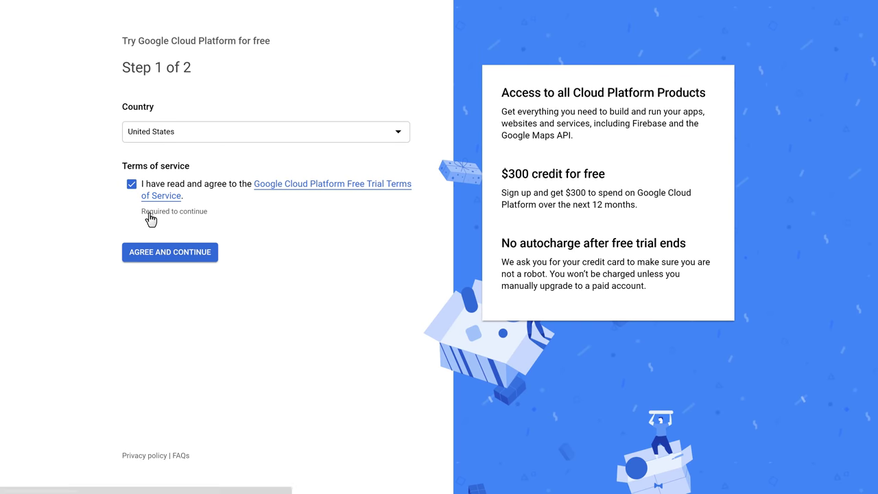
{"action": "left_click", "coordinate": [175, 258]}
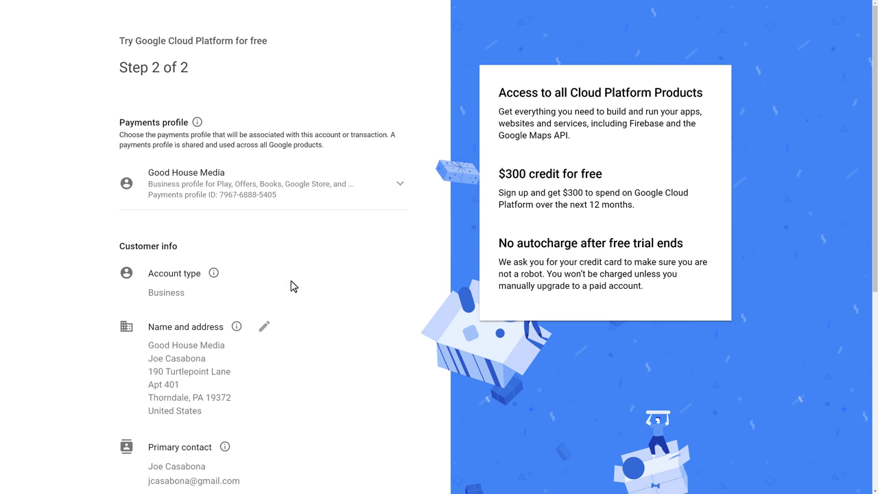
{"action": "scroll", "coordinate": [291, 286], "scroll_direction": "down", "scroll_amount": 5}
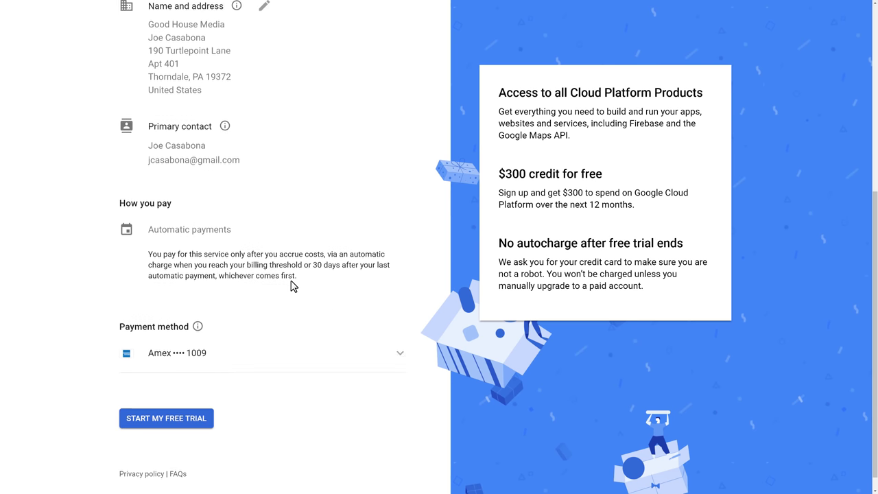
{"action": "left_click", "coordinate": [175, 406]}
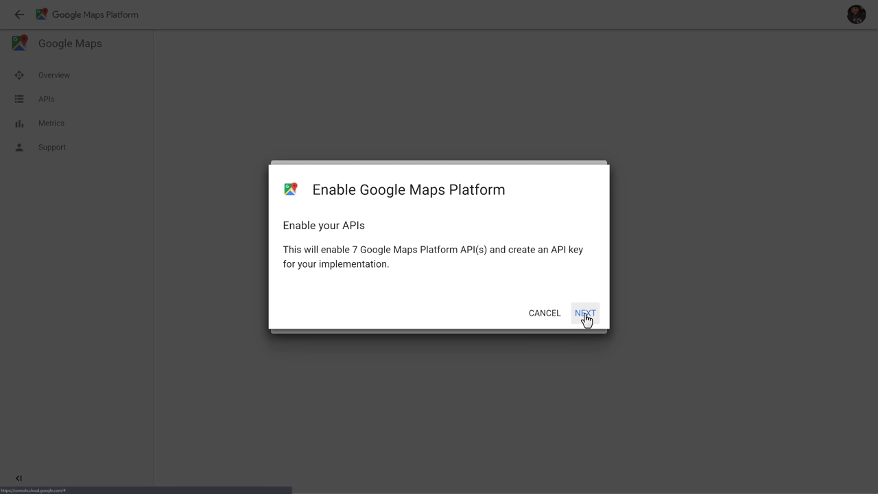
Enable the Google Maps Platform APIs for the project and copy the generated API key
{"action": "left_click", "coordinate": [585, 314]}
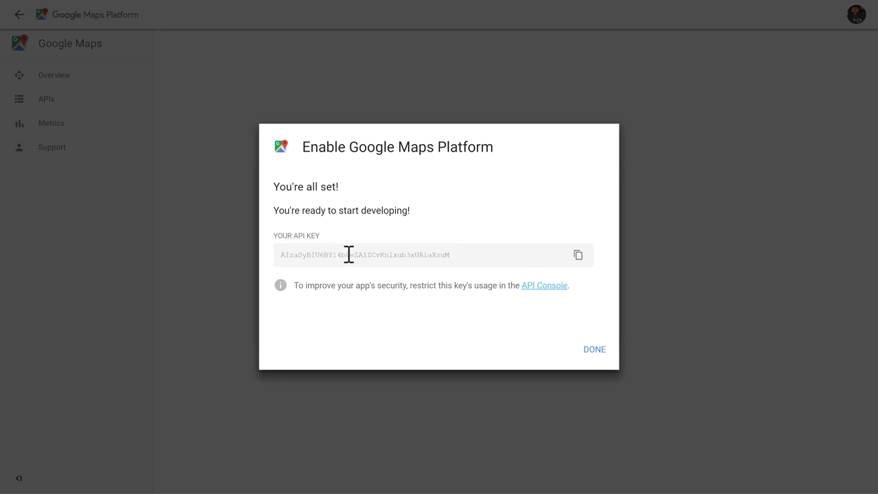
{"action": "left_click", "coordinate": [578, 258]}
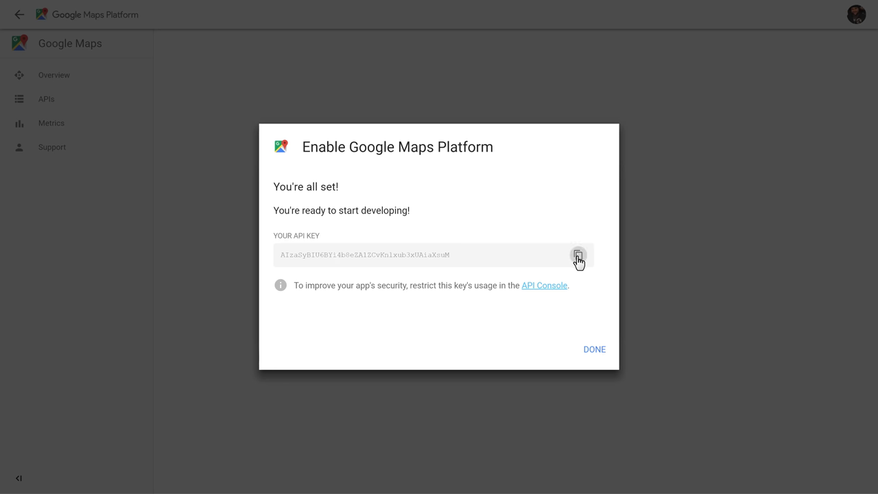
{"action": "triple_click", "coordinate": [434, 256]}
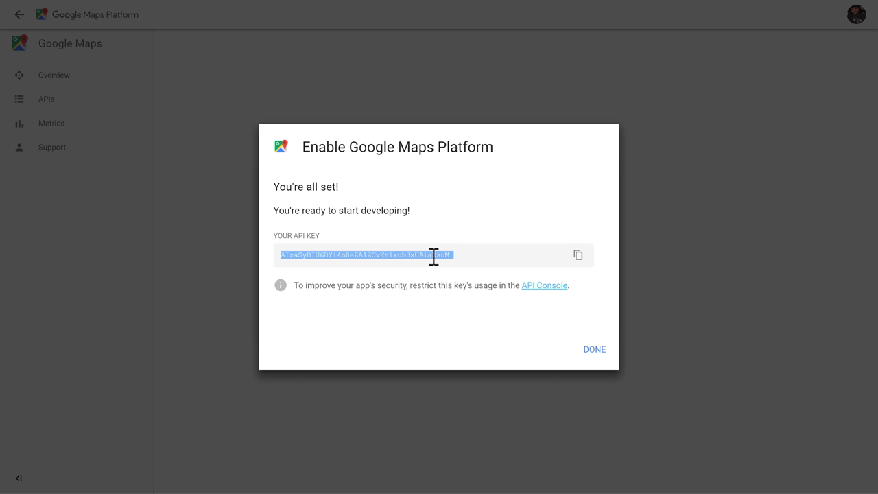
{"action": "left_click", "coordinate": [490, 260]}
{"action": "left_click", "coordinate": [578, 258]}
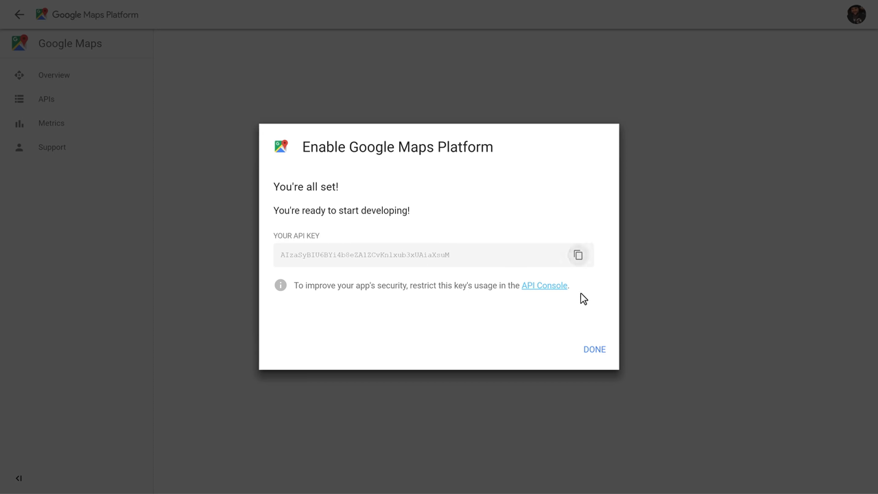
{"action": "left_click", "coordinate": [593, 350]}
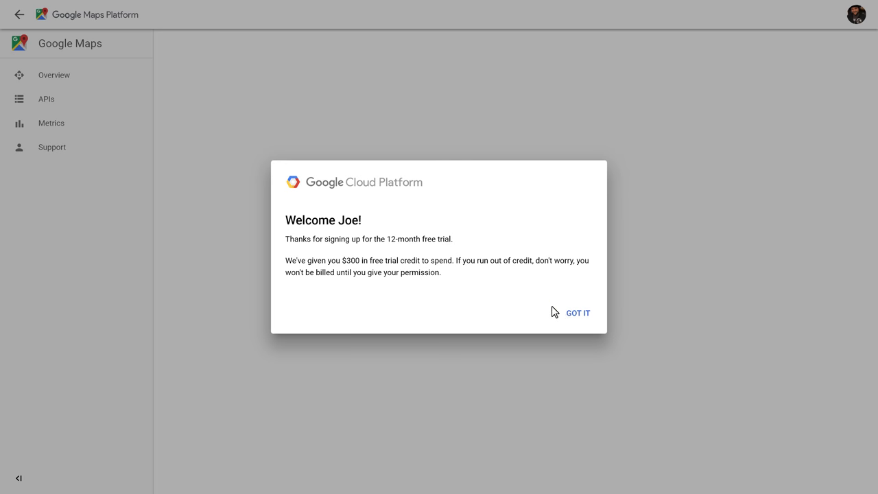
{"action": "left_click", "coordinate": [579, 315]}
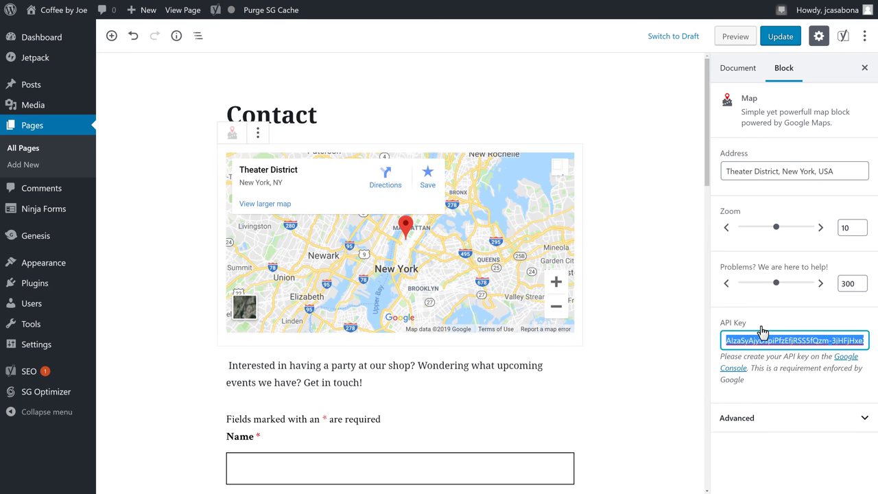
Back in the WordPress editor, replace the Map block's API key with the copied one and set its address to the shop's street address
{"action": "key", "text": "ctrl+v"}
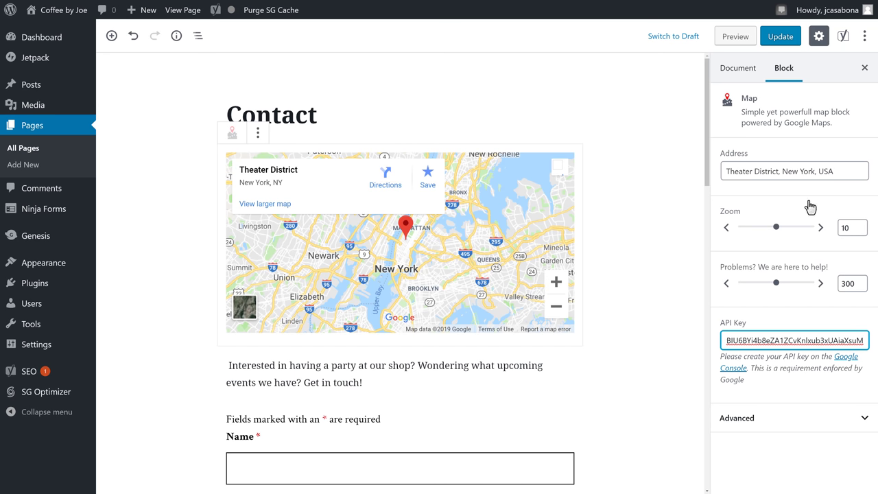
{"action": "triple_click", "coordinate": [813, 171]}
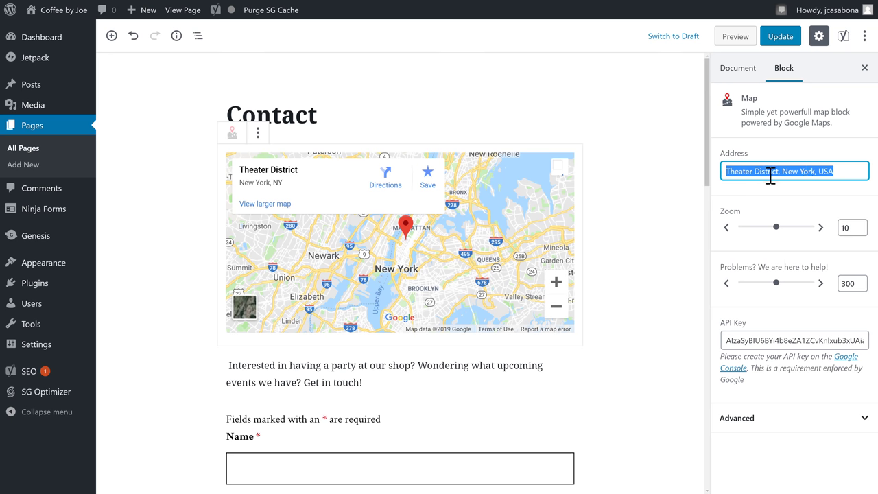
{"action": "key", "text": "ctrl+v"}
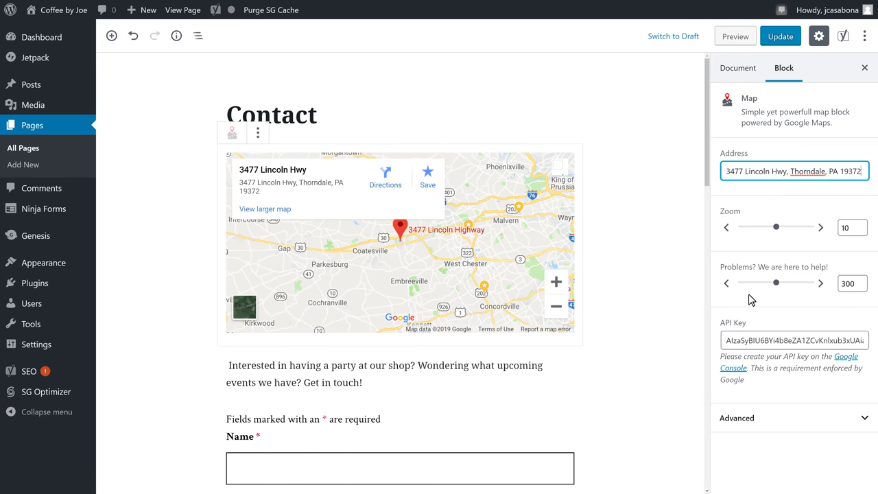
Reduce the Map block's height to 226
{"action": "left_click", "coordinate": [823, 286]}
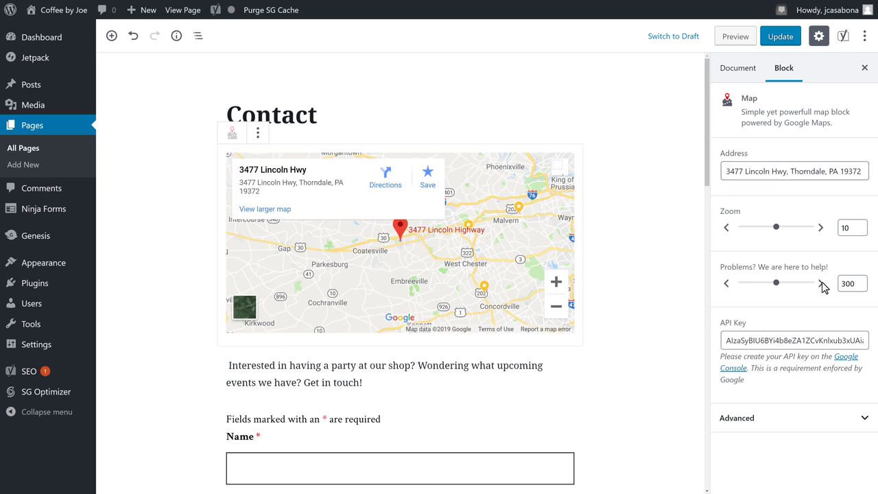
{"action": "left_click_drag", "start_coordinate": [778, 283], "coordinate": [756, 292]}
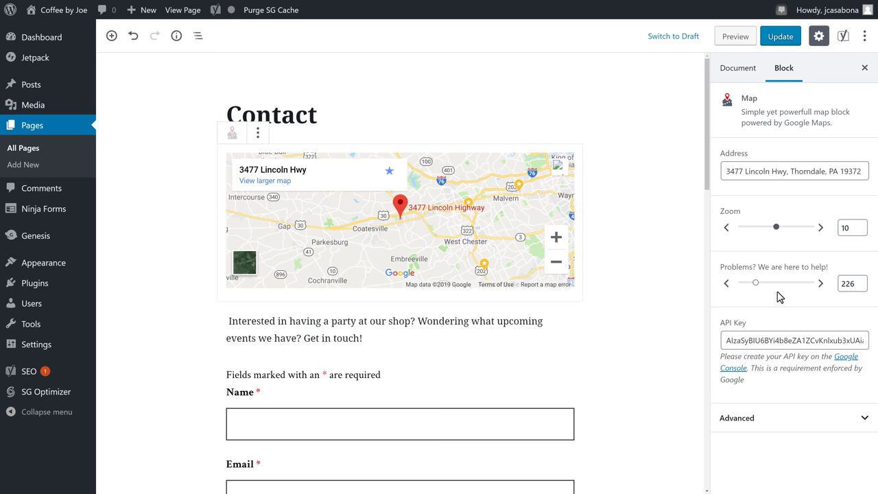
Deselect the Map block, look over the Contact page's contents and update the page
{"action": "left_click", "coordinate": [596, 243]}
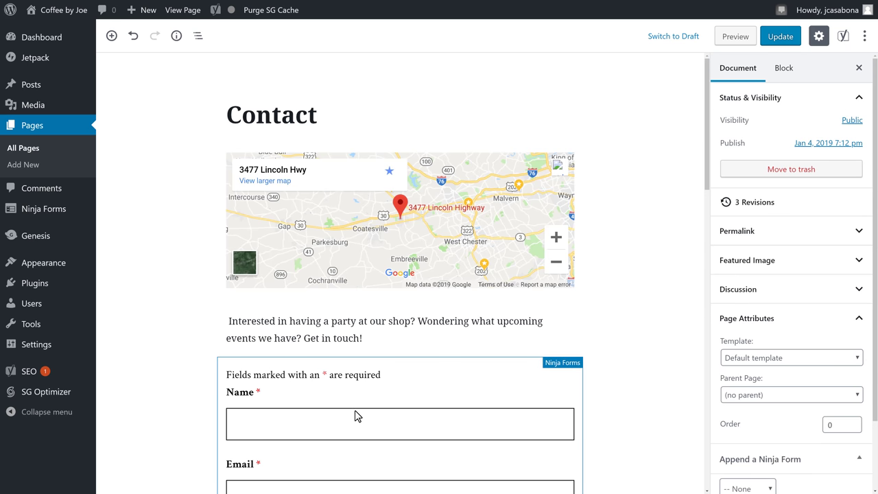
{"action": "scroll", "coordinate": [355, 416], "scroll_direction": "down", "scroll_amount": 3}
{"action": "scroll", "coordinate": [354, 416], "scroll_direction": "up", "scroll_amount": 3}
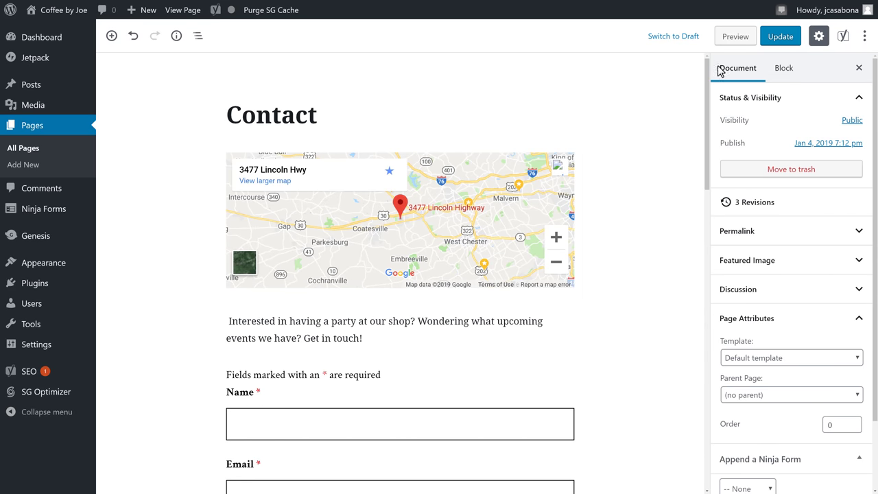
{"action": "left_click", "coordinate": [771, 40]}
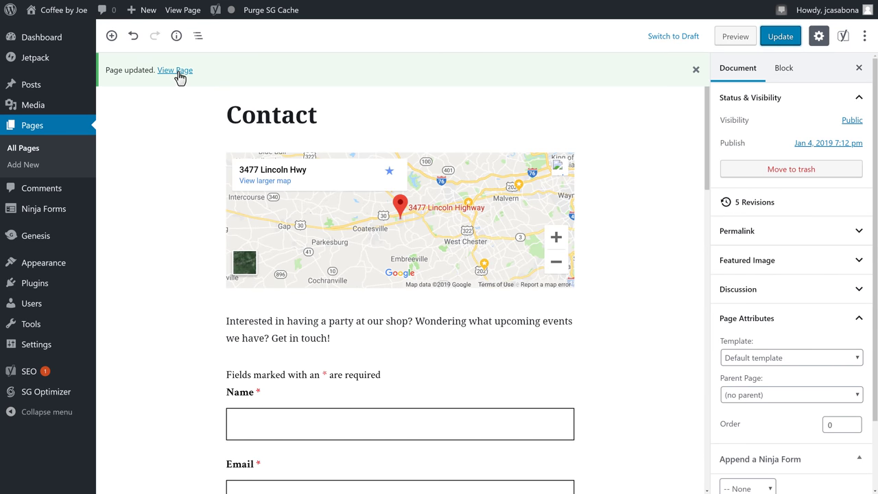
View the published Contact page and check its map, intro text and contact form down to the footer
{"action": "left_click", "coordinate": [178, 71]}
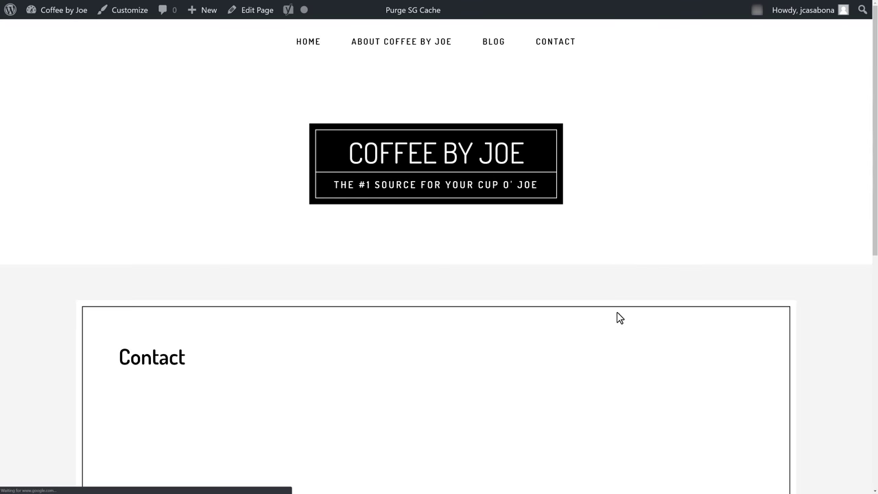
{"action": "scroll", "coordinate": [616, 319], "scroll_direction": "down", "scroll_amount": 4}
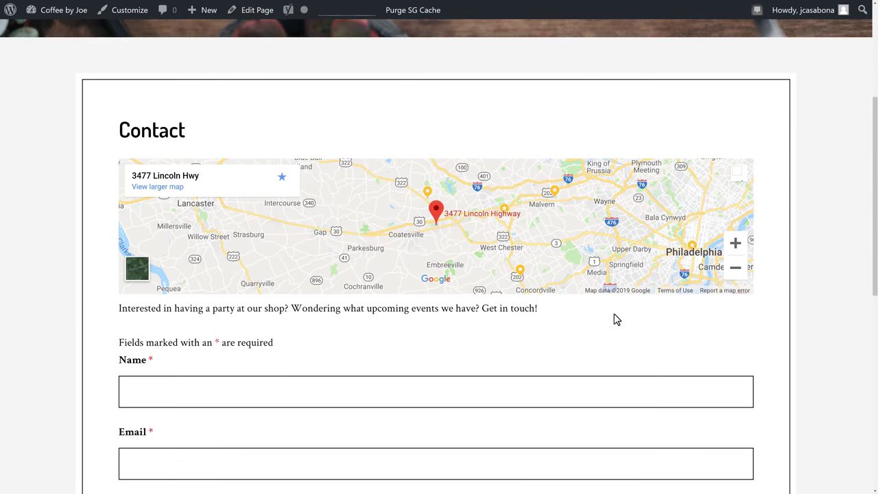
{"action": "scroll", "coordinate": [616, 318], "scroll_direction": "down", "scroll_amount": 5}
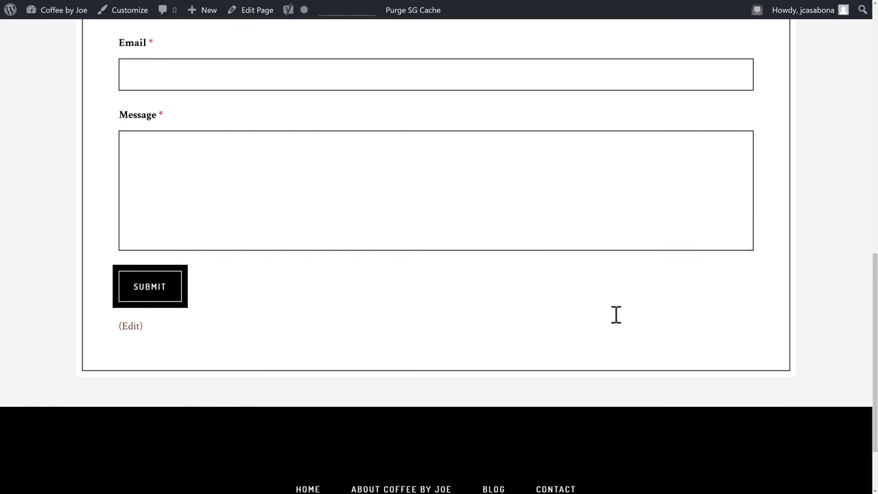
{"action": "scroll", "coordinate": [616, 319], "scroll_direction": "up", "scroll_amount": 10}
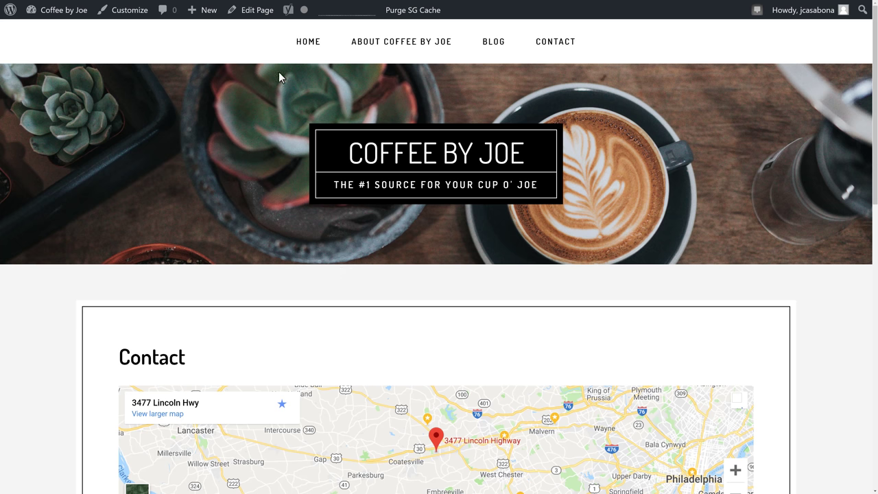
Go to the site's home page and review all its sections from the header image down to the footer and back
{"action": "left_click", "coordinate": [305, 46]}
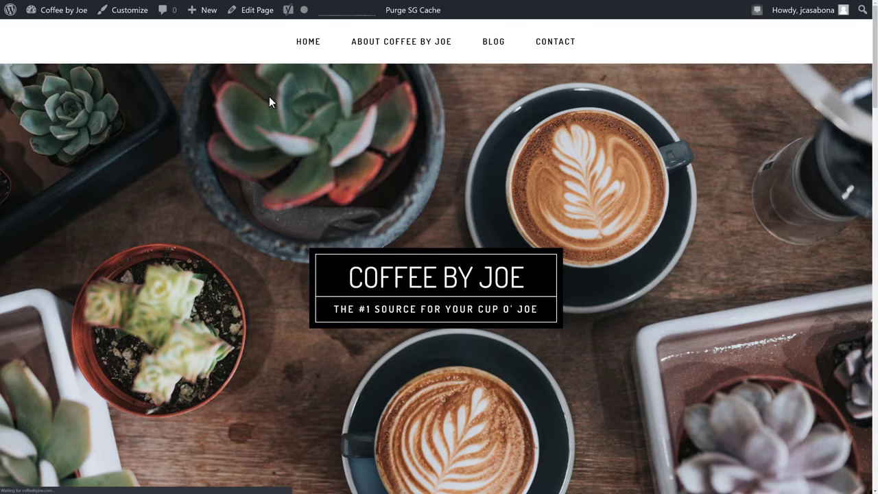
{"action": "scroll", "coordinate": [245, 237], "scroll_direction": "down", "scroll_amount": 4}
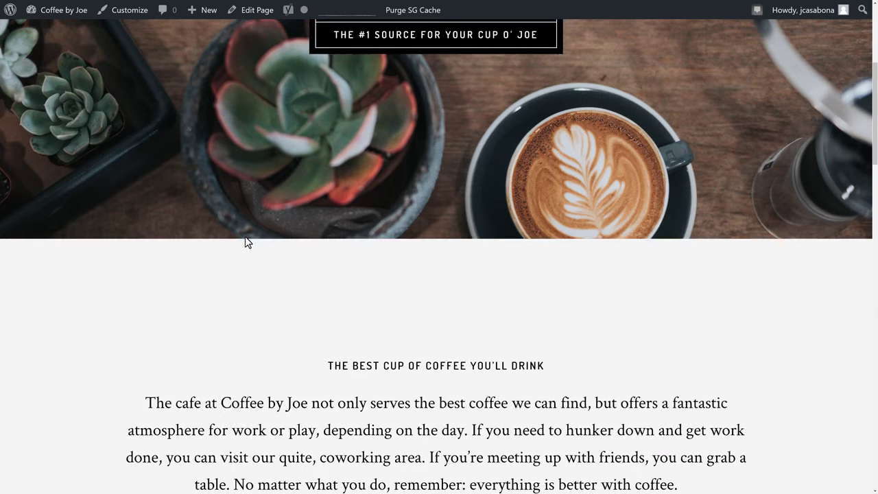
{"action": "scroll", "coordinate": [245, 237], "scroll_direction": "down", "scroll_amount": 7}
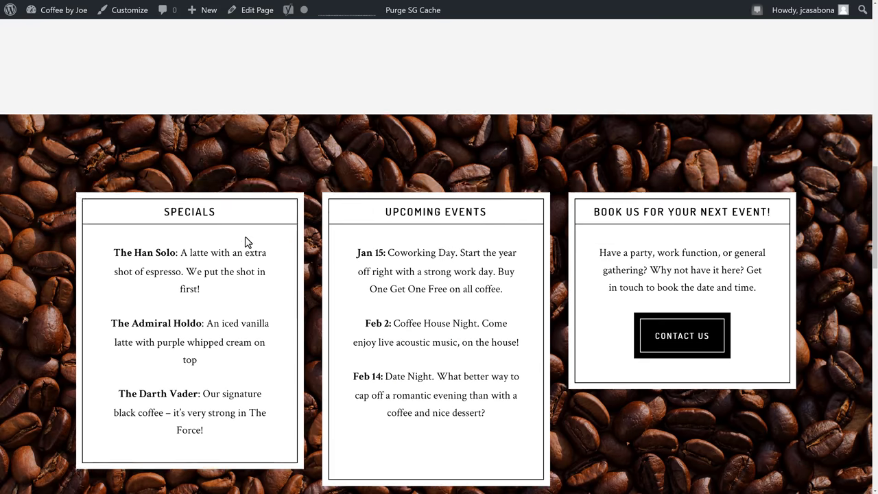
{"action": "scroll", "coordinate": [246, 242], "scroll_direction": "down", "scroll_amount": 4}
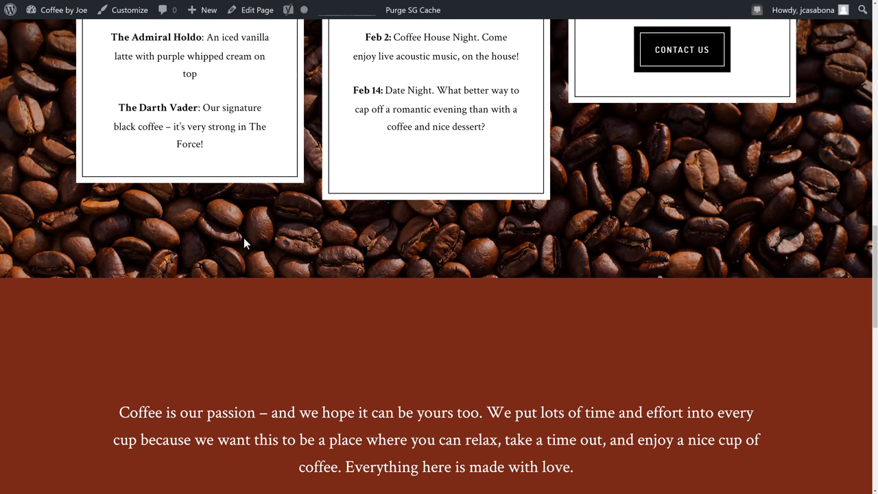
{"action": "scroll", "coordinate": [244, 239], "scroll_direction": "down", "scroll_amount": 5}
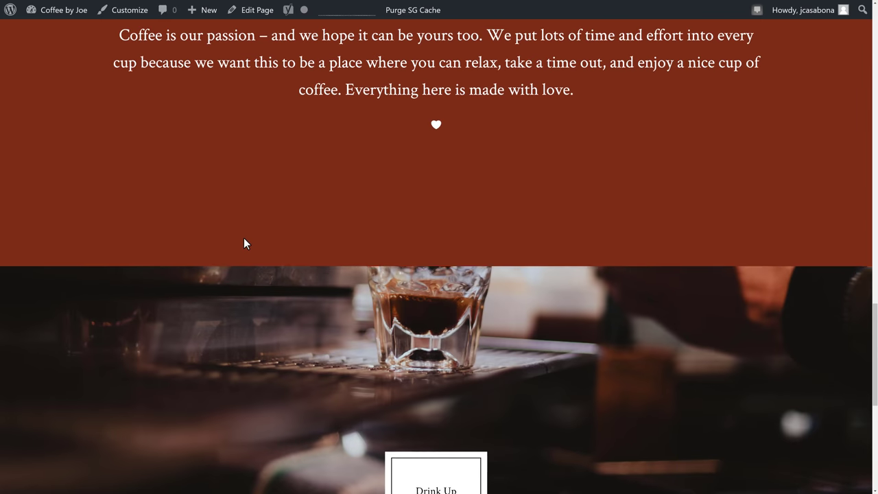
{"action": "scroll", "coordinate": [244, 239], "scroll_direction": "down", "scroll_amount": 6}
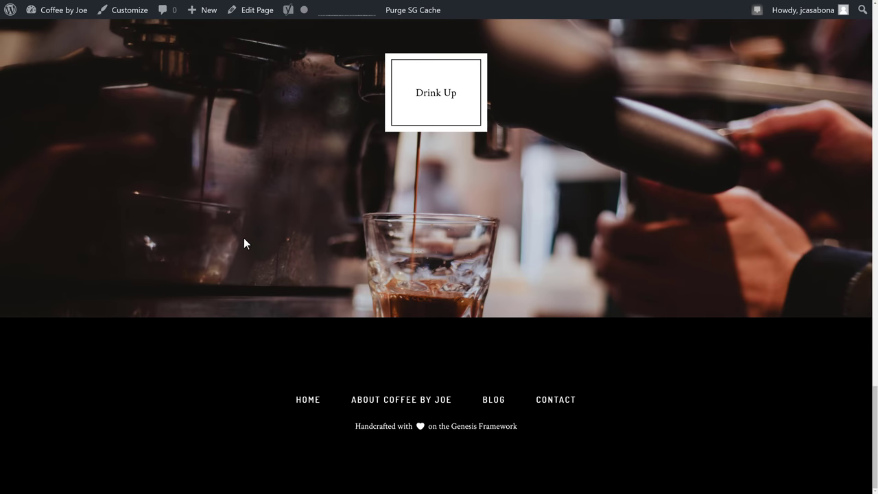
{"action": "scroll", "coordinate": [256, 282], "scroll_direction": "up", "scroll_amount": 4}
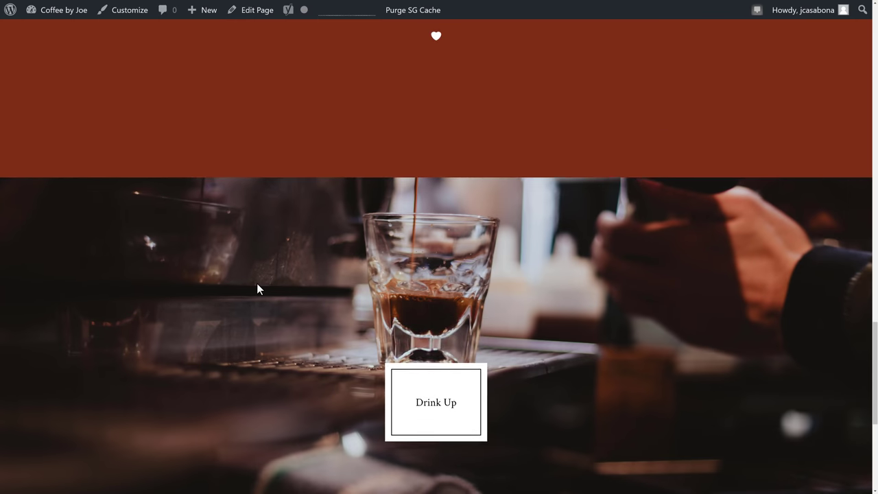
{"action": "scroll", "coordinate": [257, 288], "scroll_direction": "up", "scroll_amount": 13}
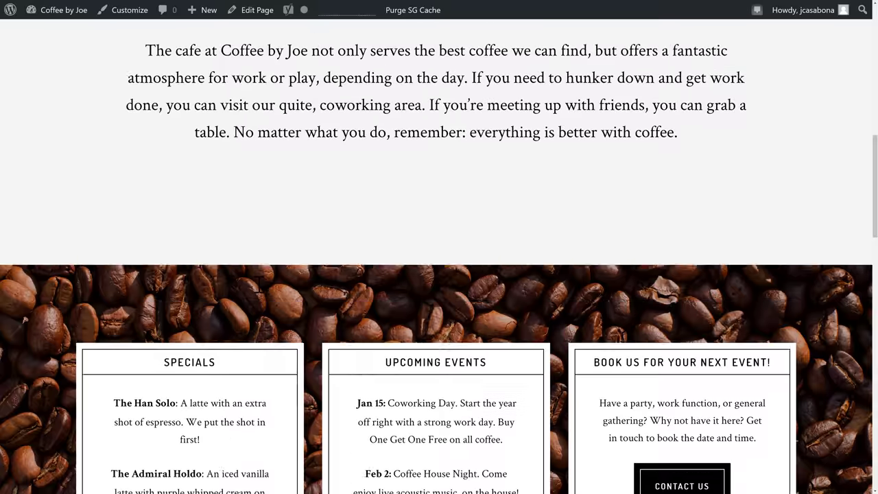
{"action": "scroll", "coordinate": [256, 288], "scroll_direction": "up", "scroll_amount": 8}
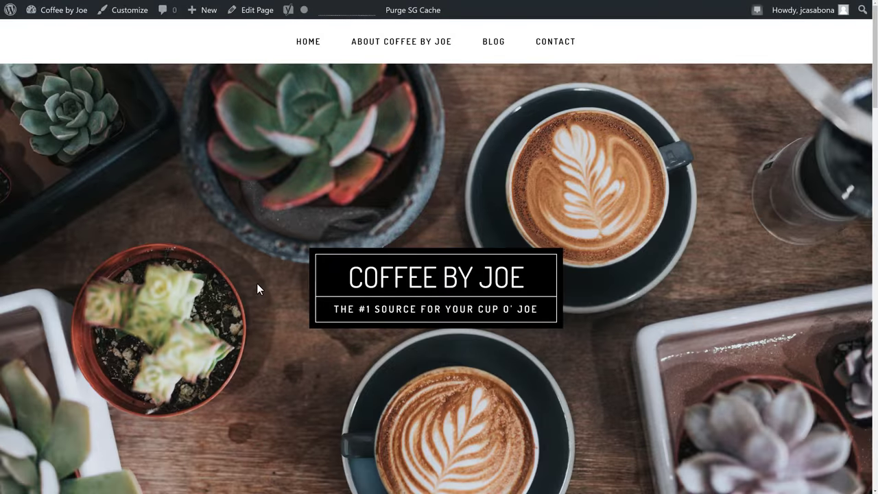